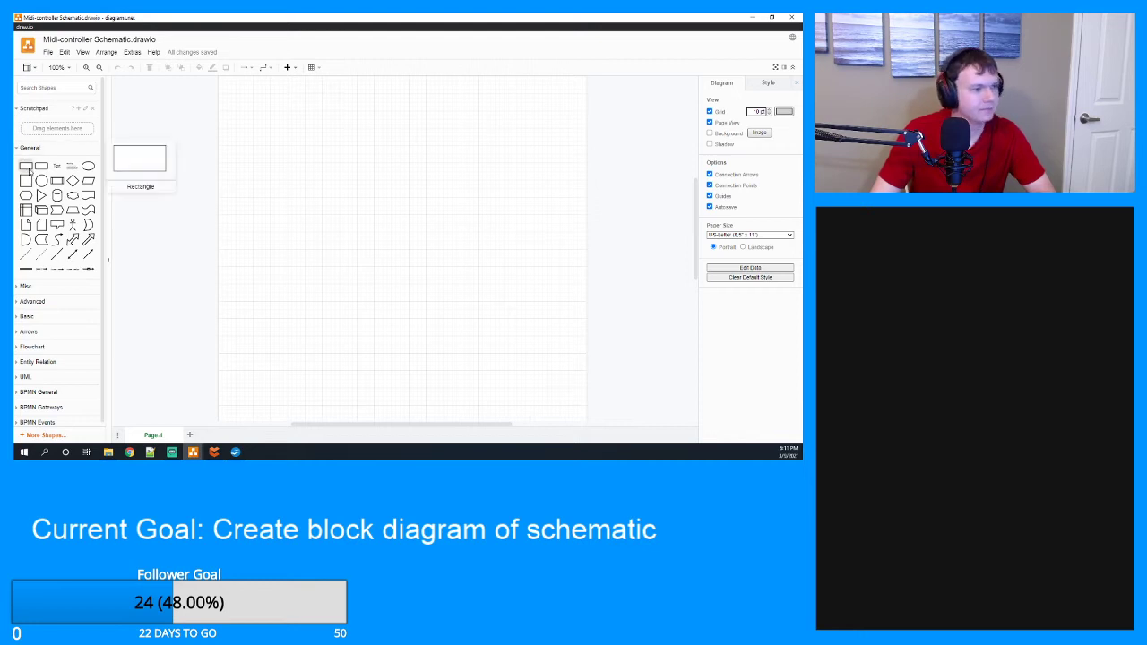
Add a rectangle near the page's upper-left corner and enlarge it to cover most of the visible page.
{"action": "mouse_move", "coordinate": [42, 167]}
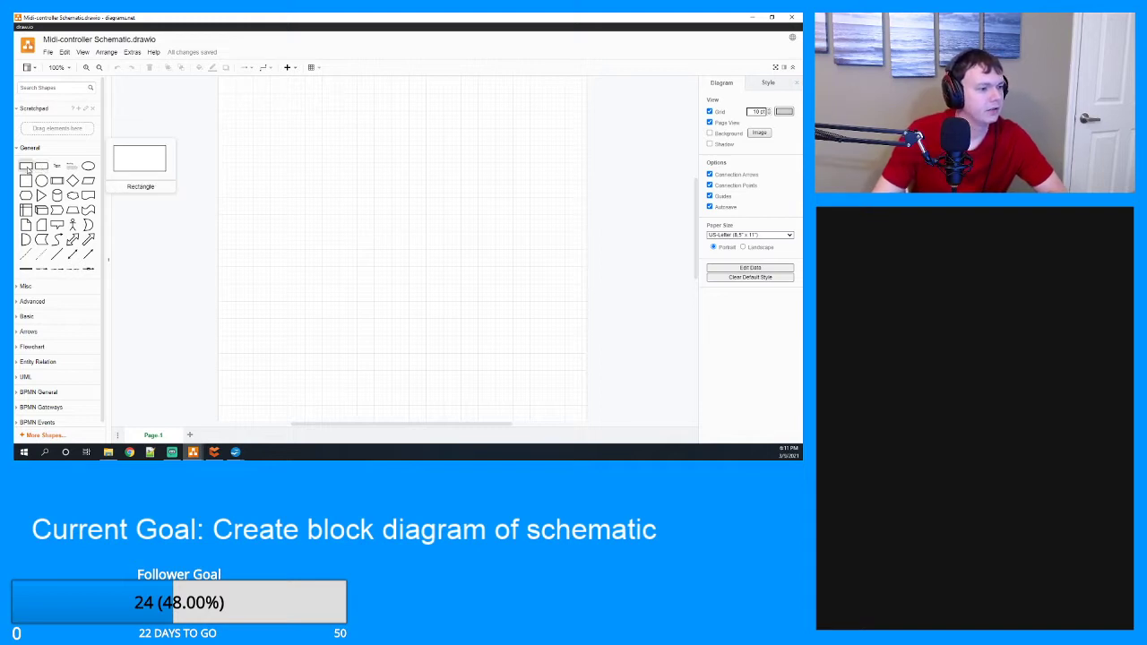
{"action": "left_click_drag", "start_coordinate": [27, 169], "coordinate": [244, 87]}
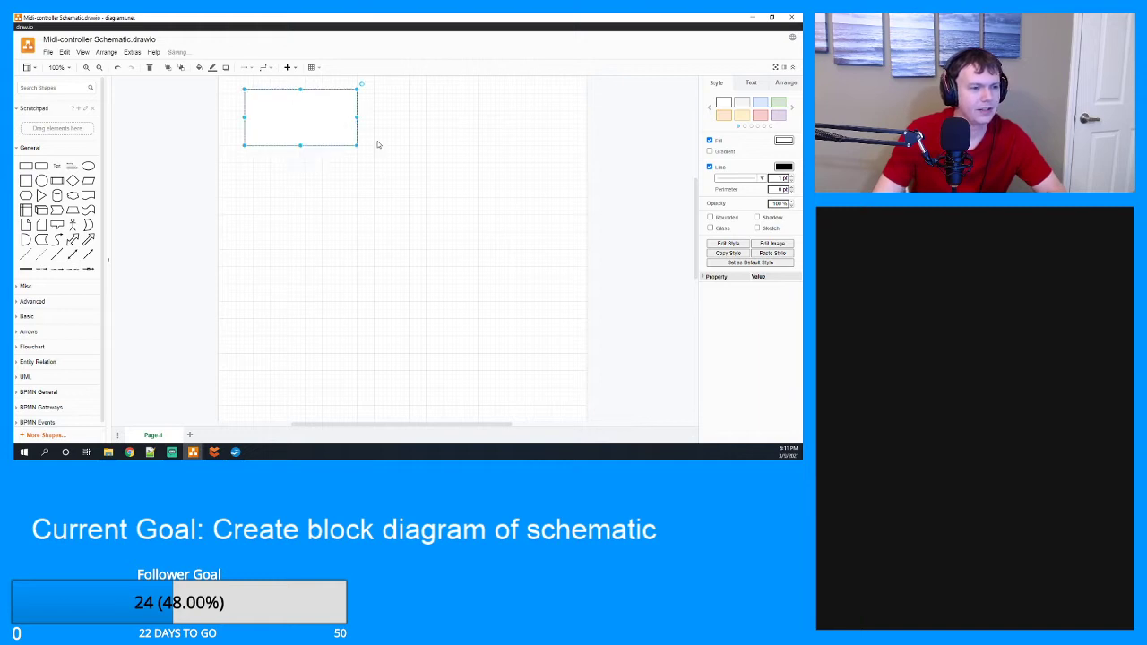
{"action": "left_click_drag", "start_coordinate": [356, 144], "coordinate": [578, 406]}
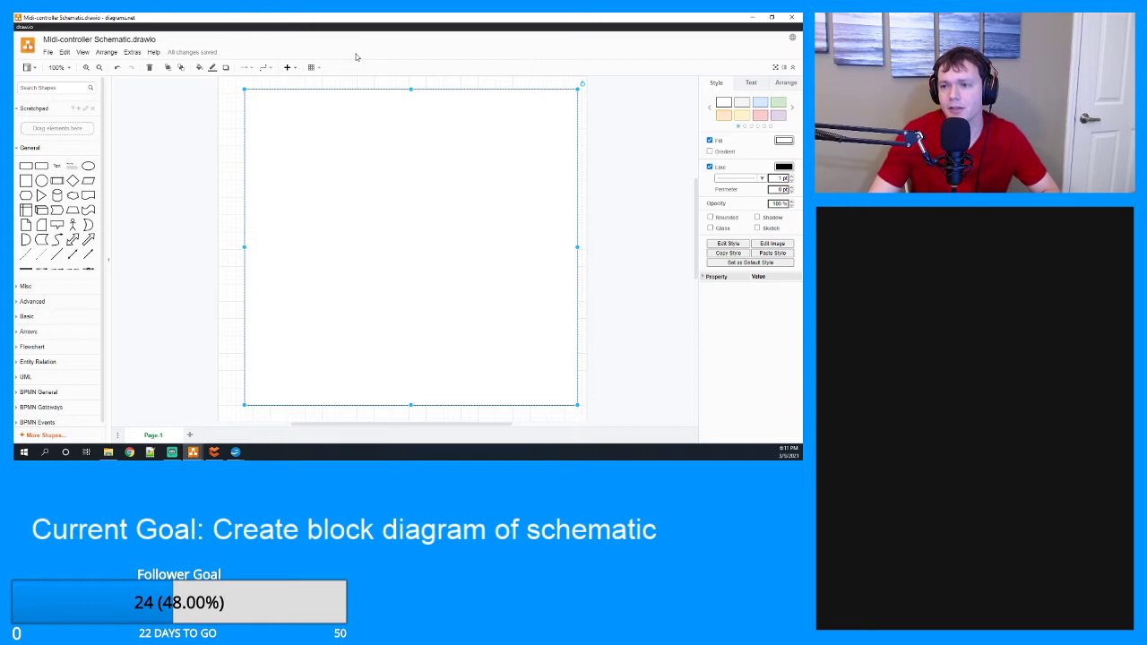
Add a PCBA text label inside the large rectangle's upper-left corner and format it as bold 24 pt.
{"action": "left_click", "coordinate": [57, 167]}
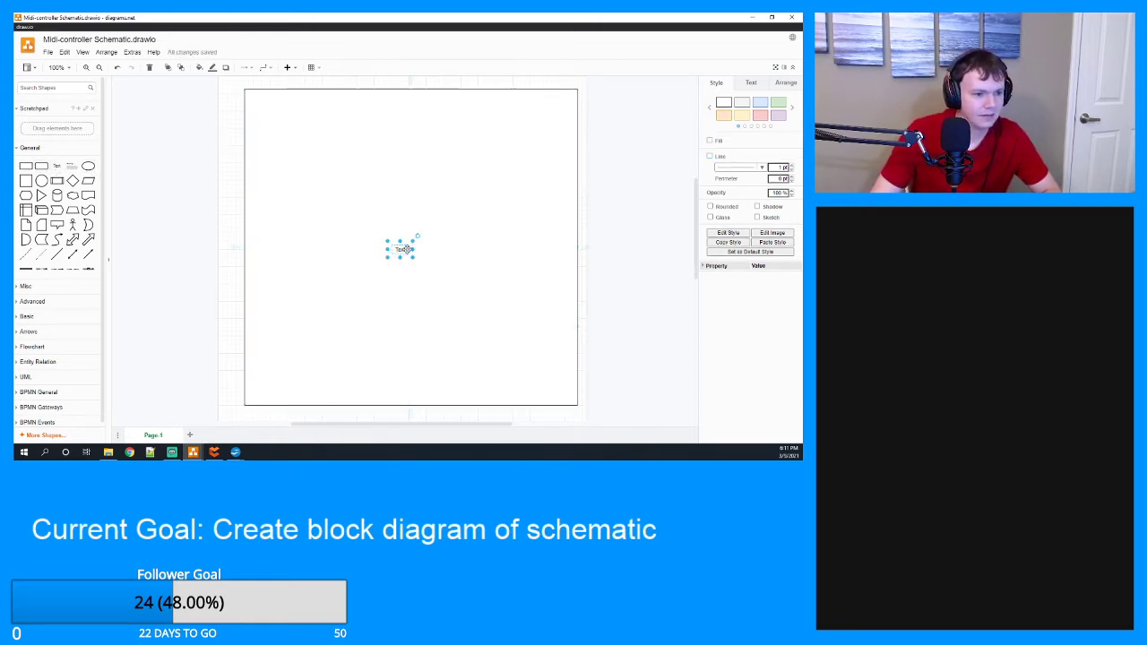
{"action": "left_click_drag", "start_coordinate": [401, 248], "coordinate": [316, 114]}
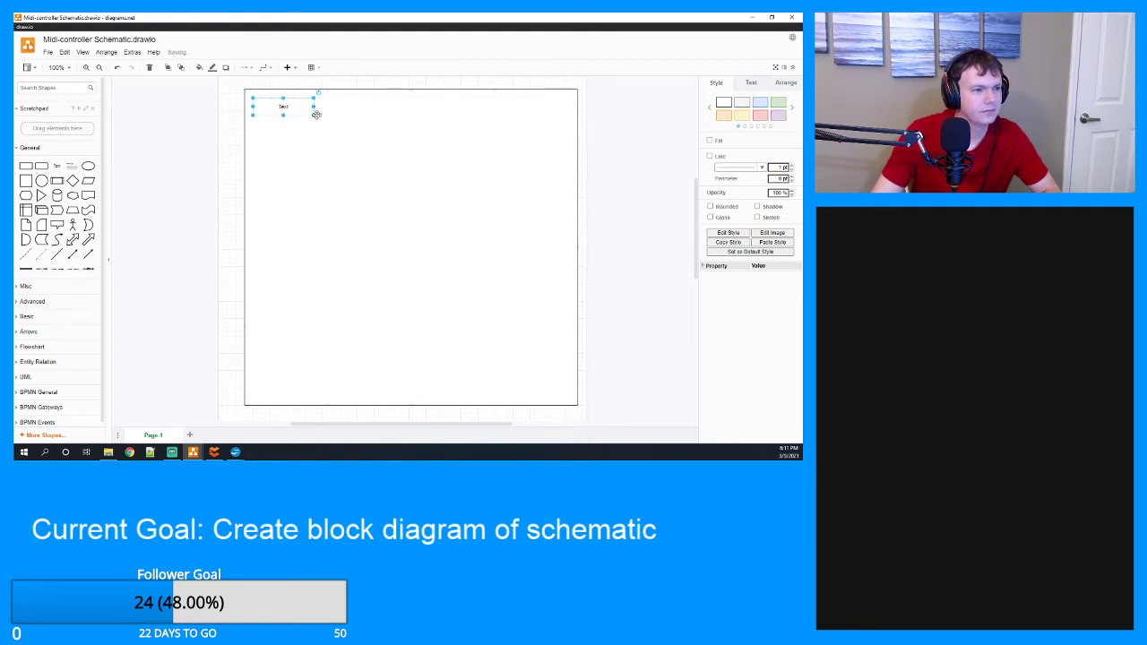
{"action": "double_click", "coordinate": [314, 111]}
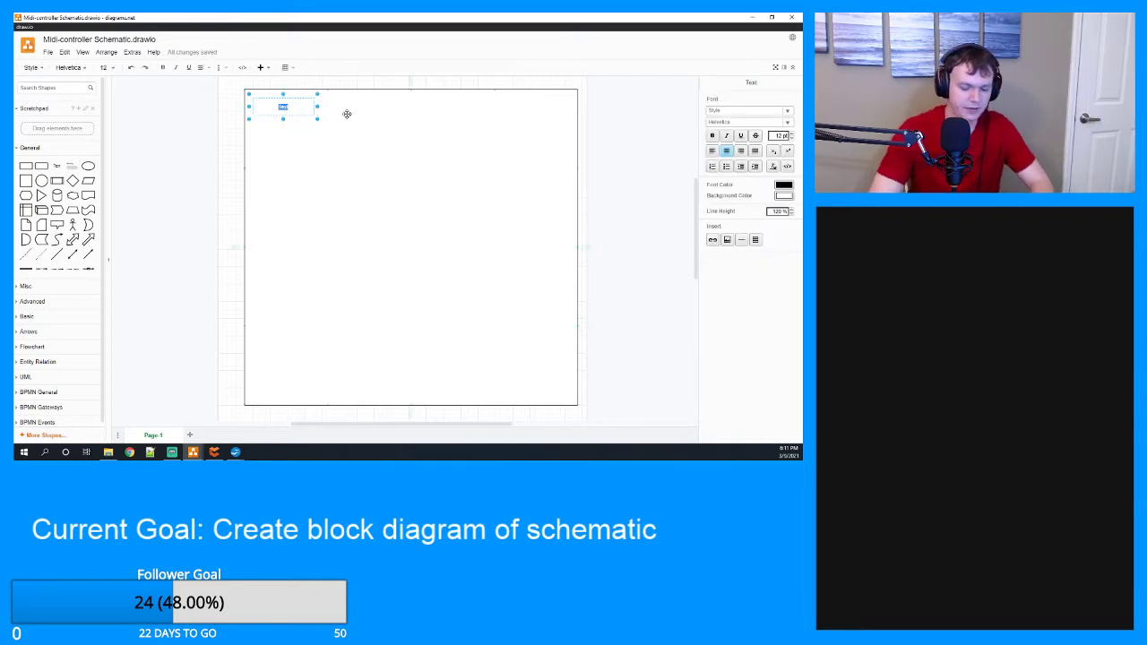
{"action": "type", "text": "PCBA"}
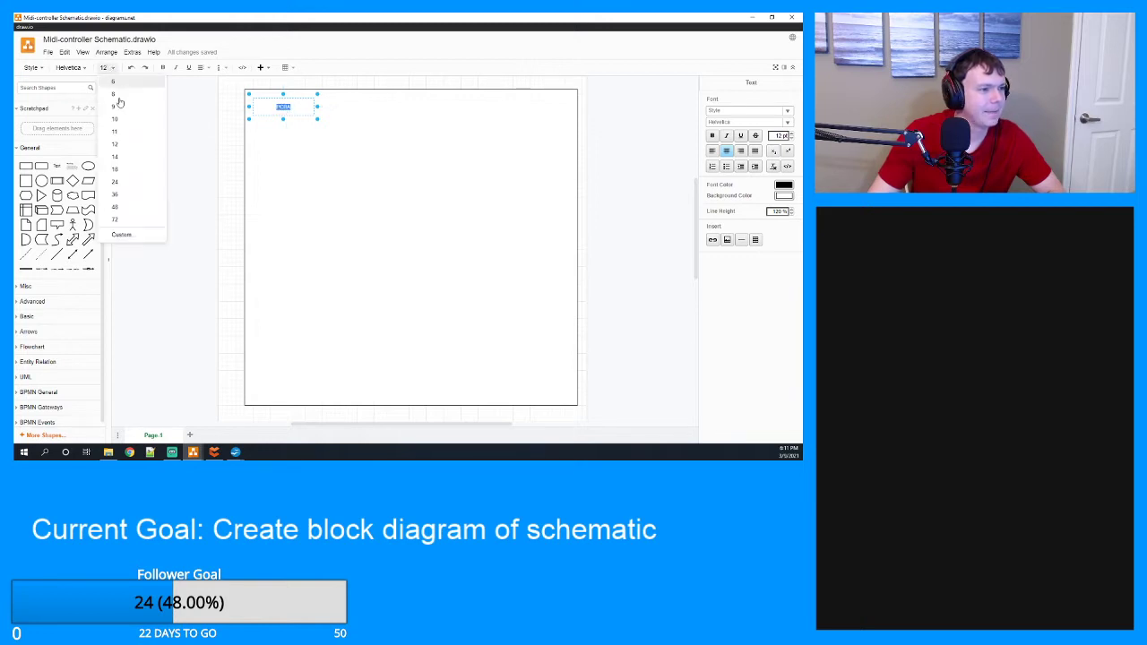
{"action": "left_click", "coordinate": [107, 67]}
{"action": "left_click", "coordinate": [121, 183]}
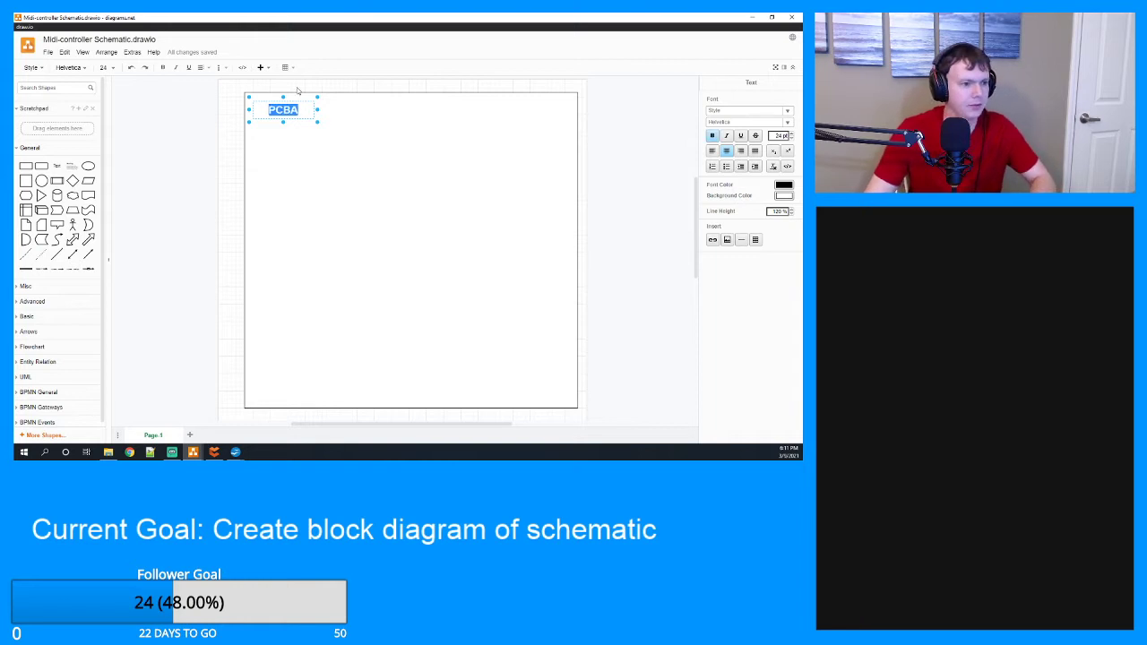
Apply the light green fill and green outline style to the large PCBA rectangle.
{"action": "left_click", "coordinate": [369, 113]}
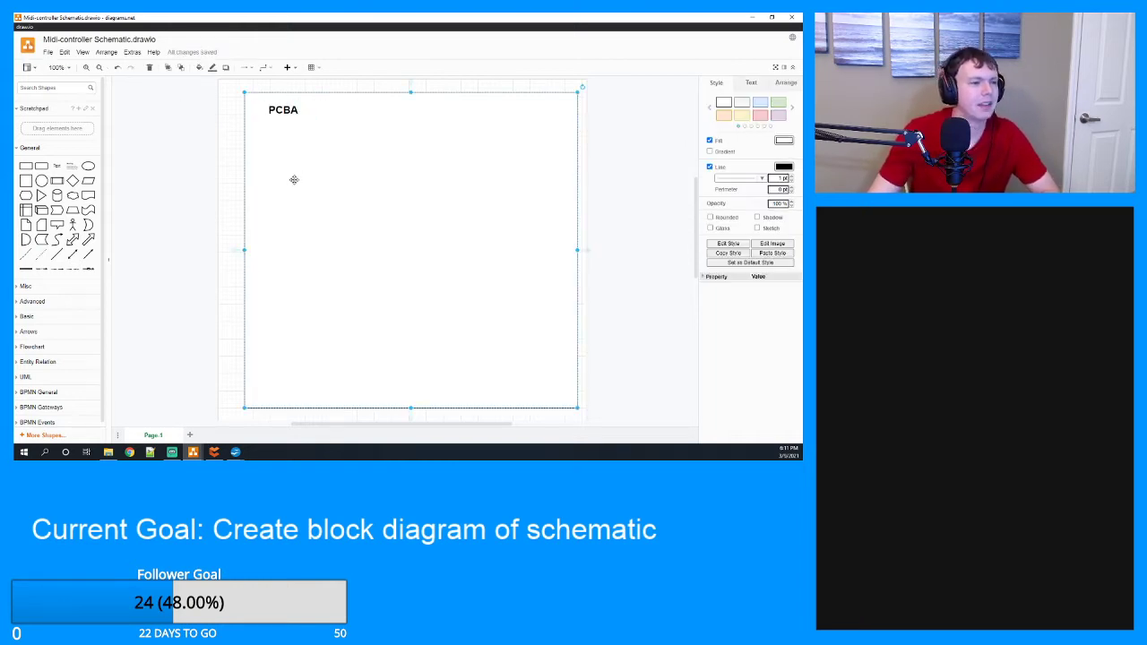
{"action": "left_click", "coordinate": [741, 116]}
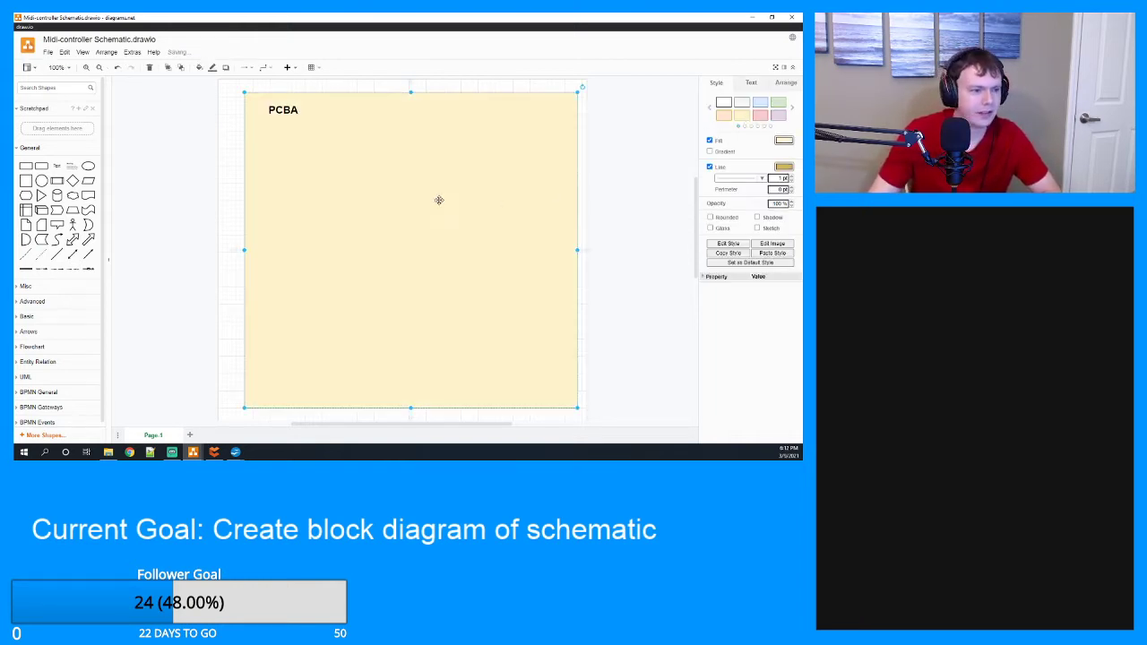
{"action": "left_click", "coordinate": [783, 104]}
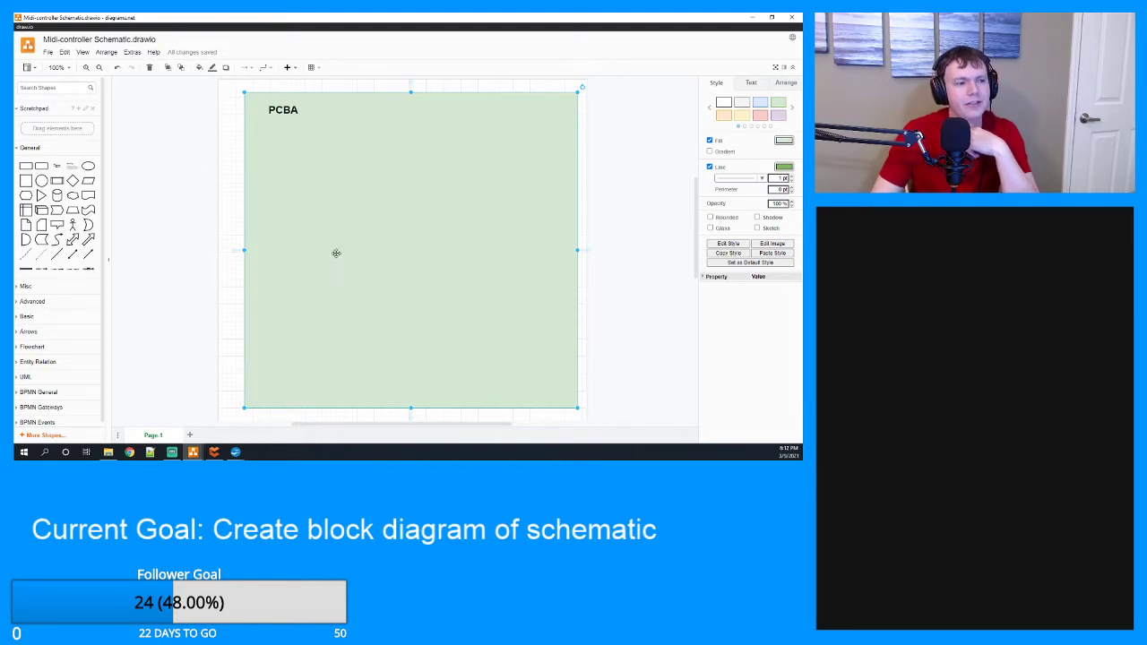
Place a rounded rectangle in the lower-left area of the PCBA block and label it Slide Potentiometer.
{"action": "mouse_move", "coordinate": [83, 203]}
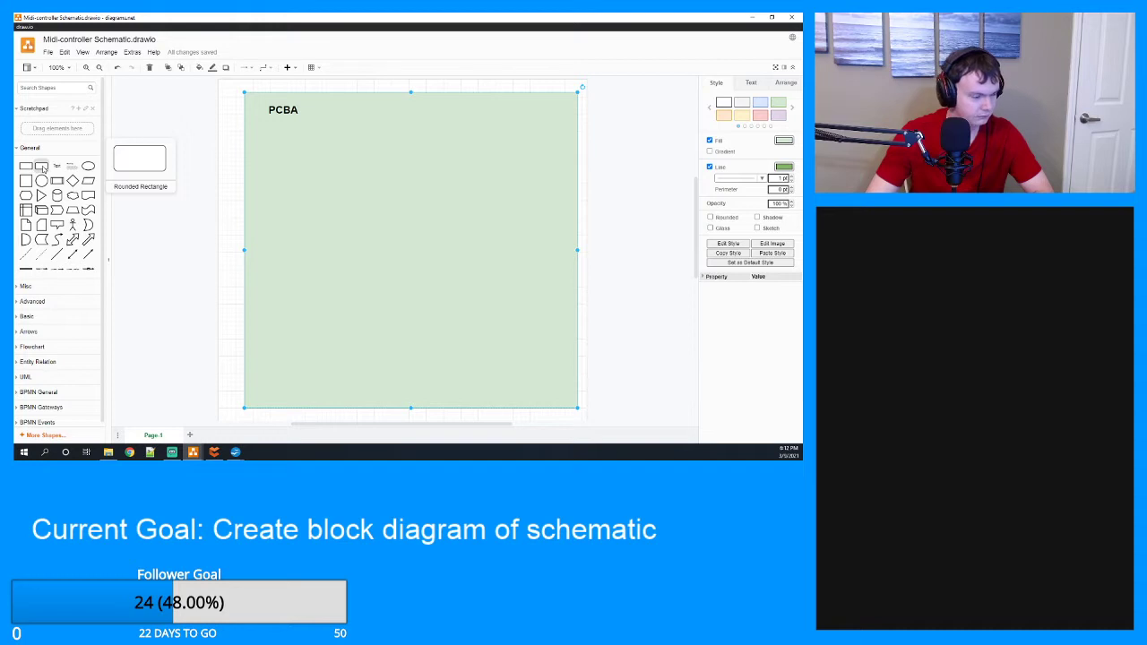
{"action": "left_click_drag", "start_coordinate": [41, 167], "coordinate": [310, 309]}
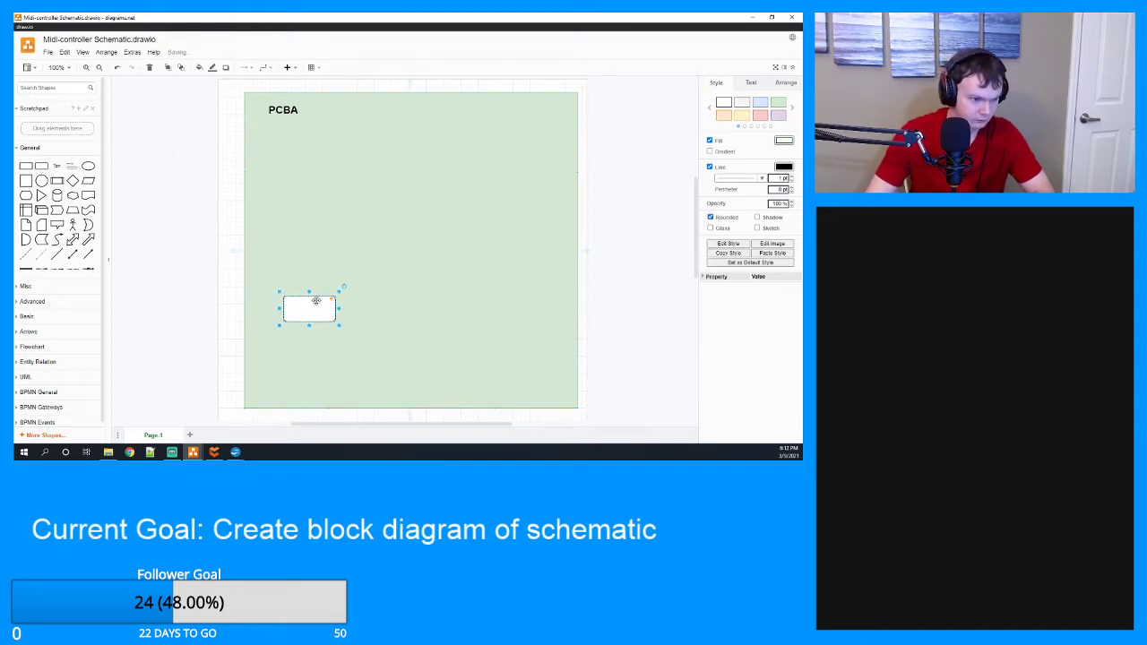
{"action": "double_click", "coordinate": [313, 308]}
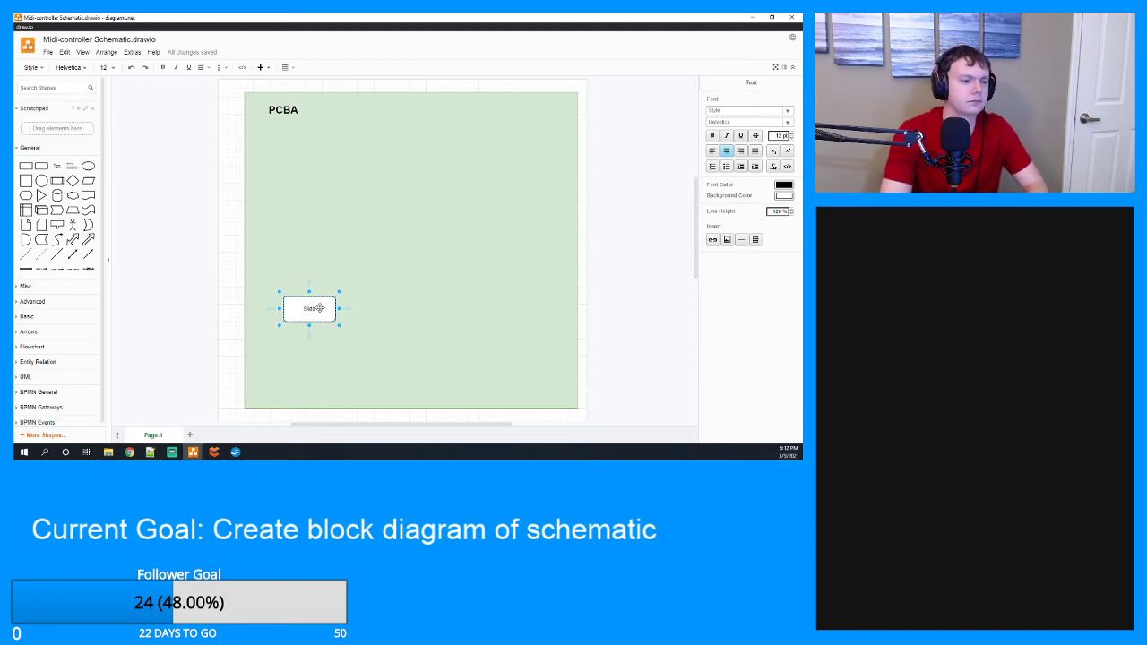
{"action": "type", "text": "Slide Potent"}
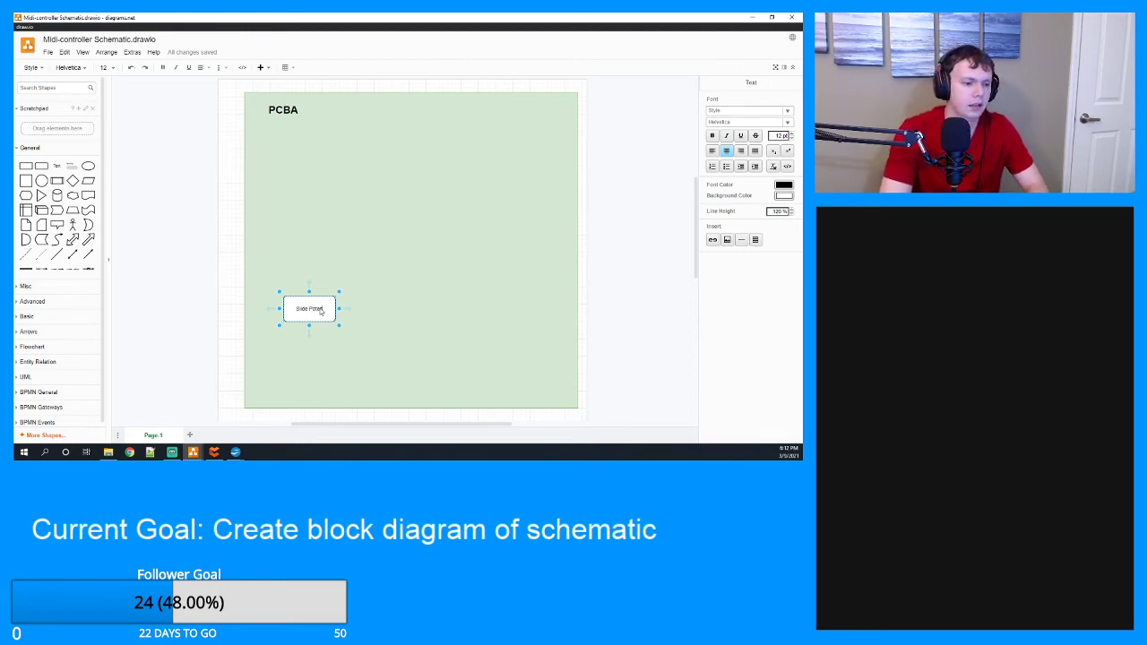
{"action": "type", "text": "iometer"}
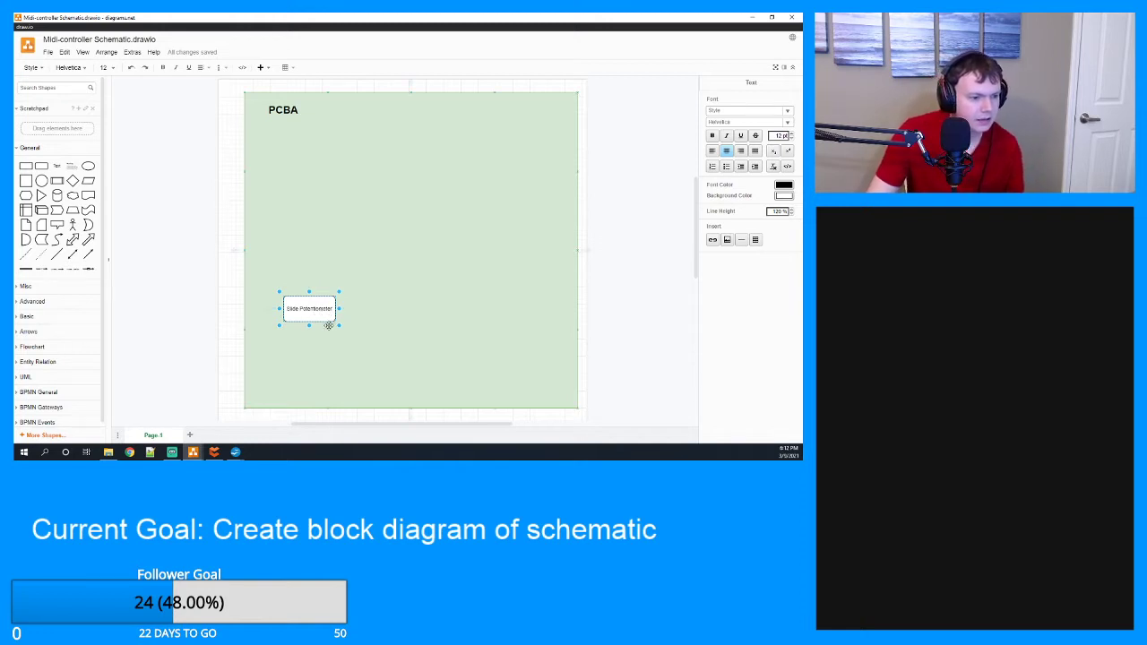
Set the Slide Potentiometer label's font size to 18 pt.
{"action": "double_click", "coordinate": [307, 311]}
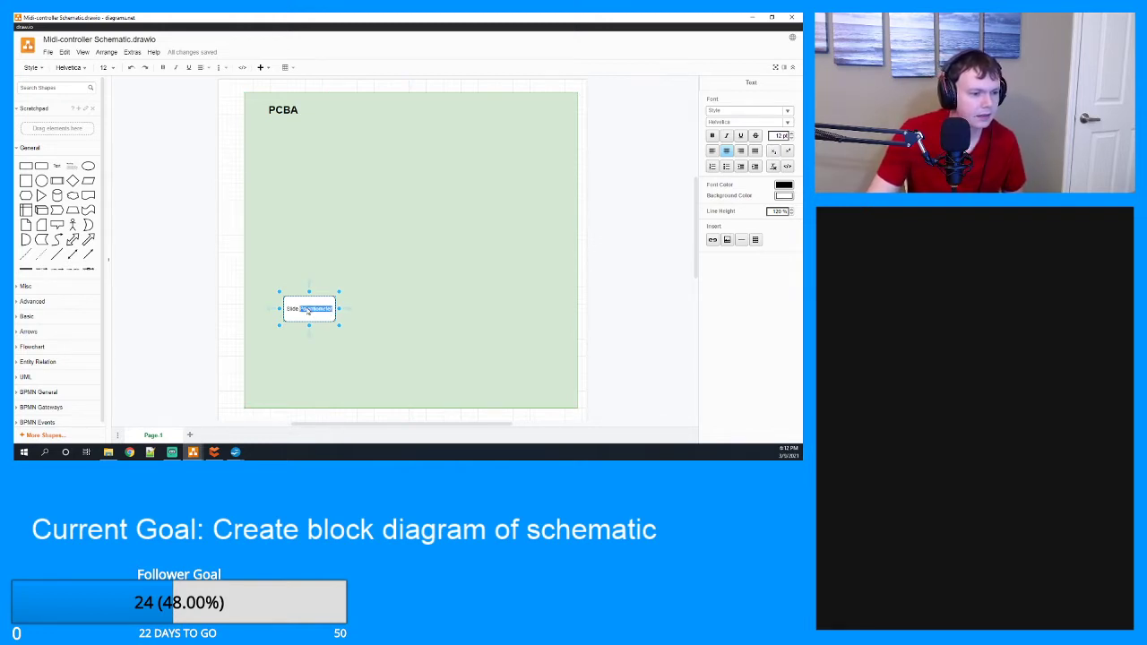
{"action": "left_click", "coordinate": [300, 311]}
{"action": "left_click_drag", "start_coordinate": [288, 312], "coordinate": [334, 310]}
{"action": "left_click", "coordinate": [105, 67]}
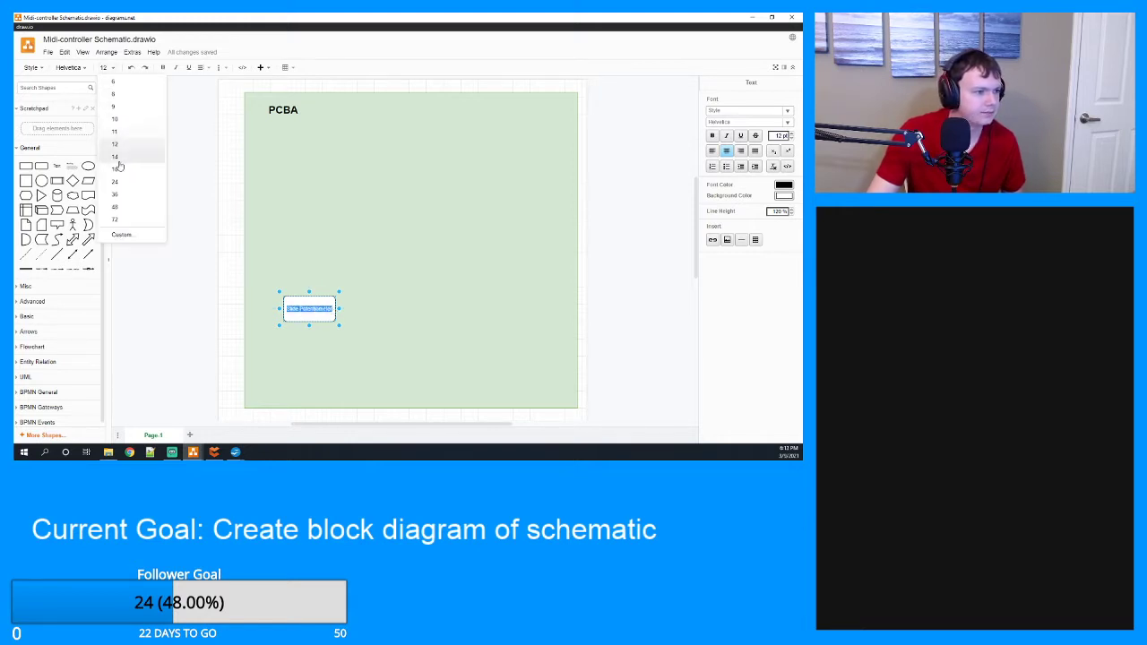
{"action": "left_click", "coordinate": [115, 182]}
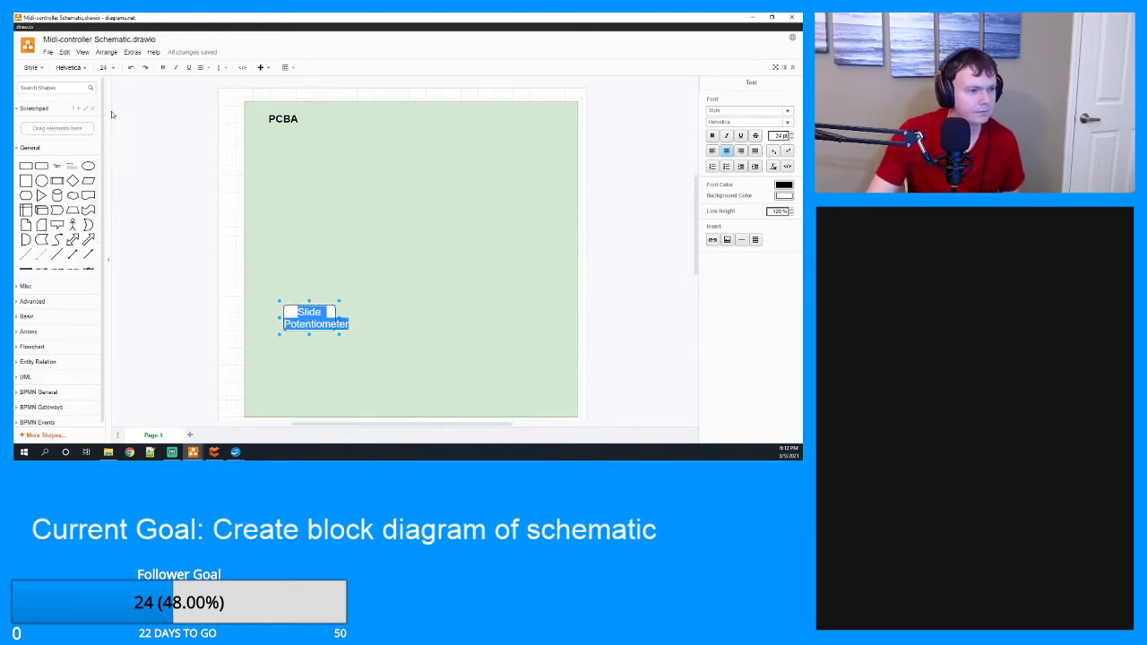
{"action": "left_click", "coordinate": [105, 67]}
{"action": "left_click", "coordinate": [125, 168]}
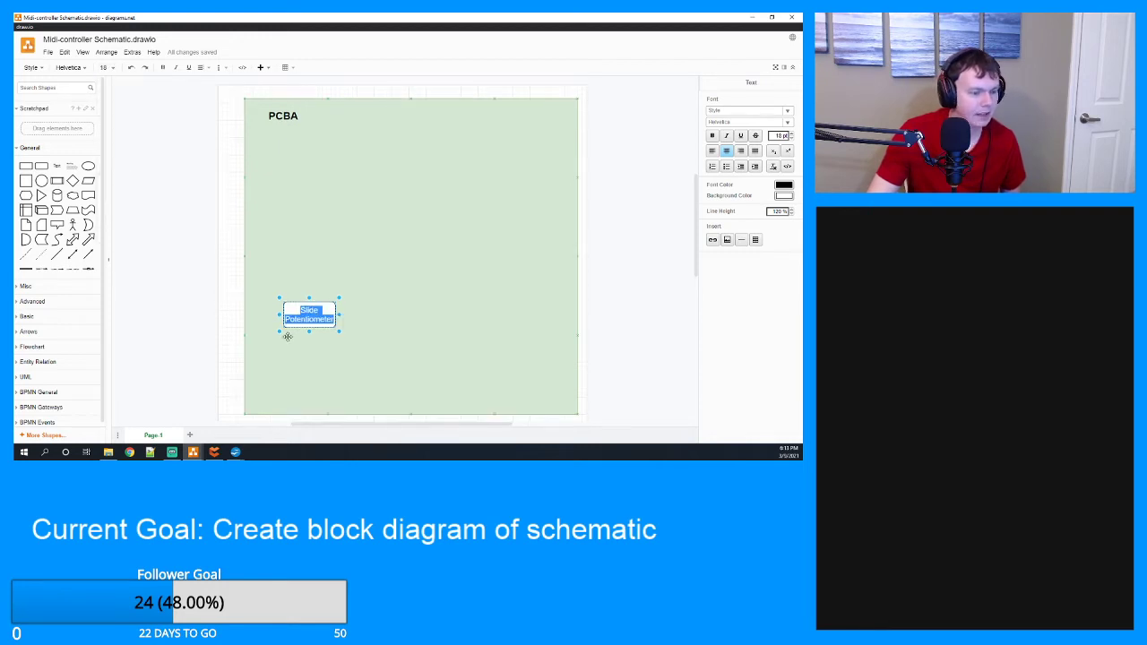
{"action": "left_click", "coordinate": [342, 315]}
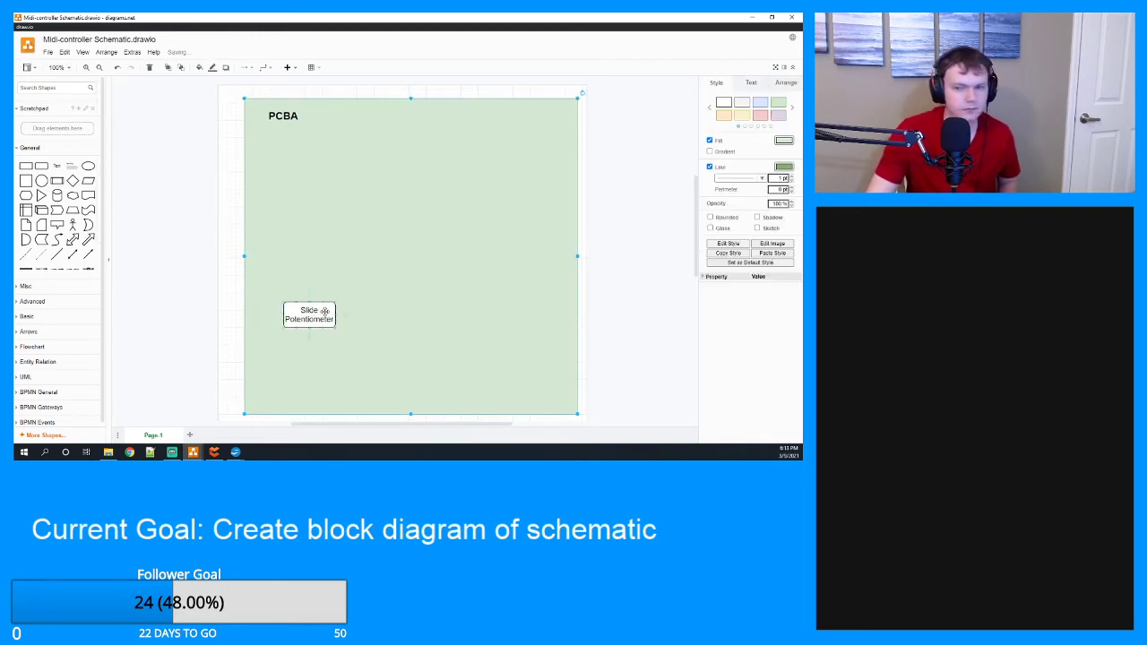
Duplicate the Slide Potentiometer block to make three, spaced in a row near the bottom of the PCBA block.
{"action": "left_click_drag", "start_coordinate": [324, 311], "coordinate": [526, 344]}
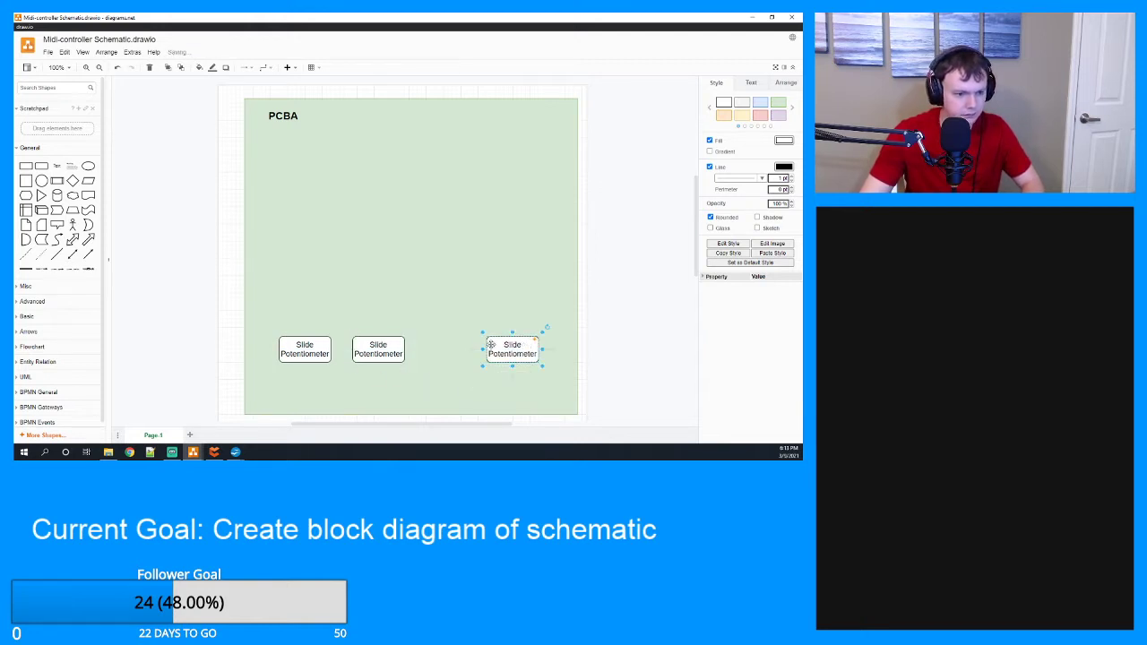
{"action": "left_click_drag", "start_coordinate": [397, 344], "coordinate": [429, 345]}
{"action": "left_click_drag", "start_coordinate": [532, 343], "coordinate": [521, 343]}
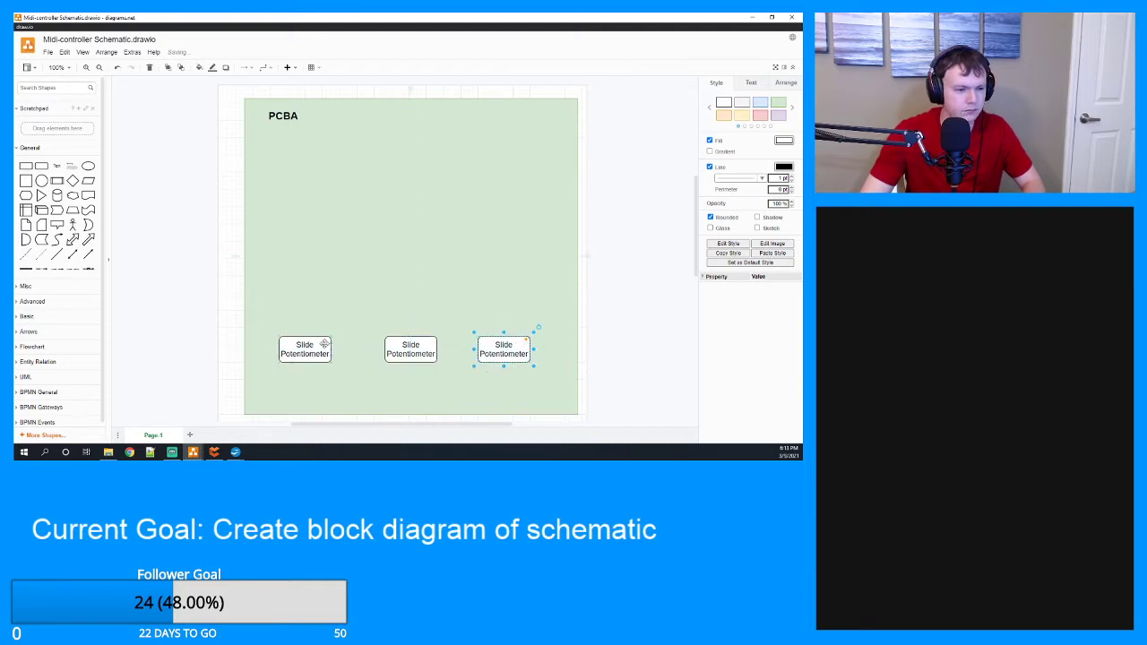
{"action": "left_click_drag", "start_coordinate": [318, 345], "coordinate": [327, 344]}
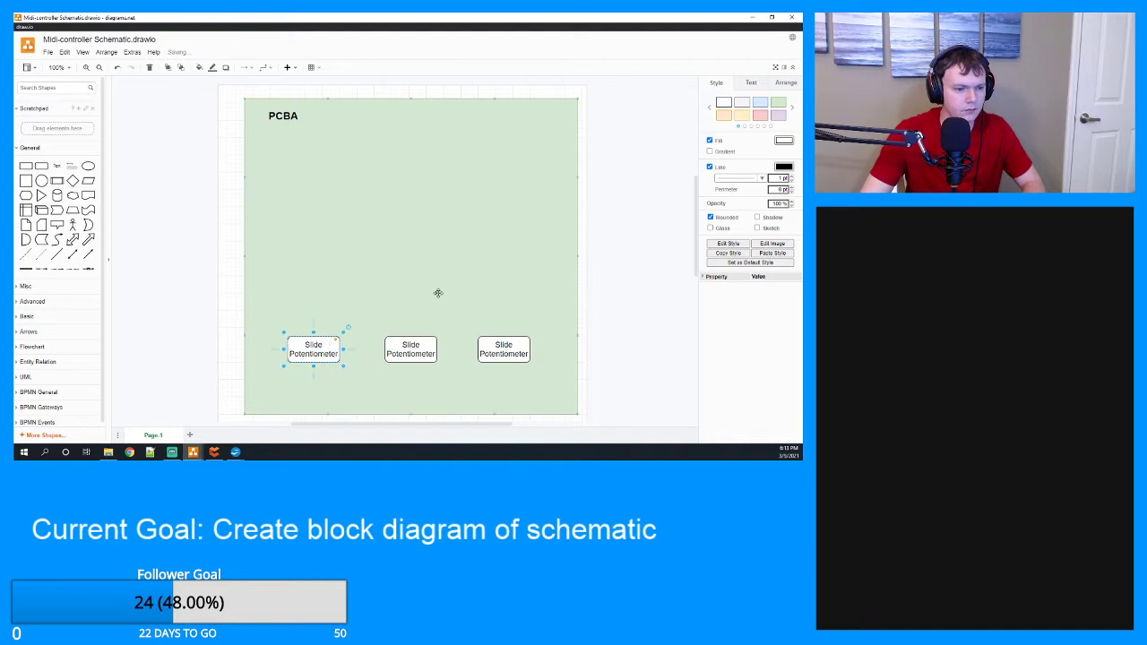
{"action": "left_click", "coordinate": [466, 277]}
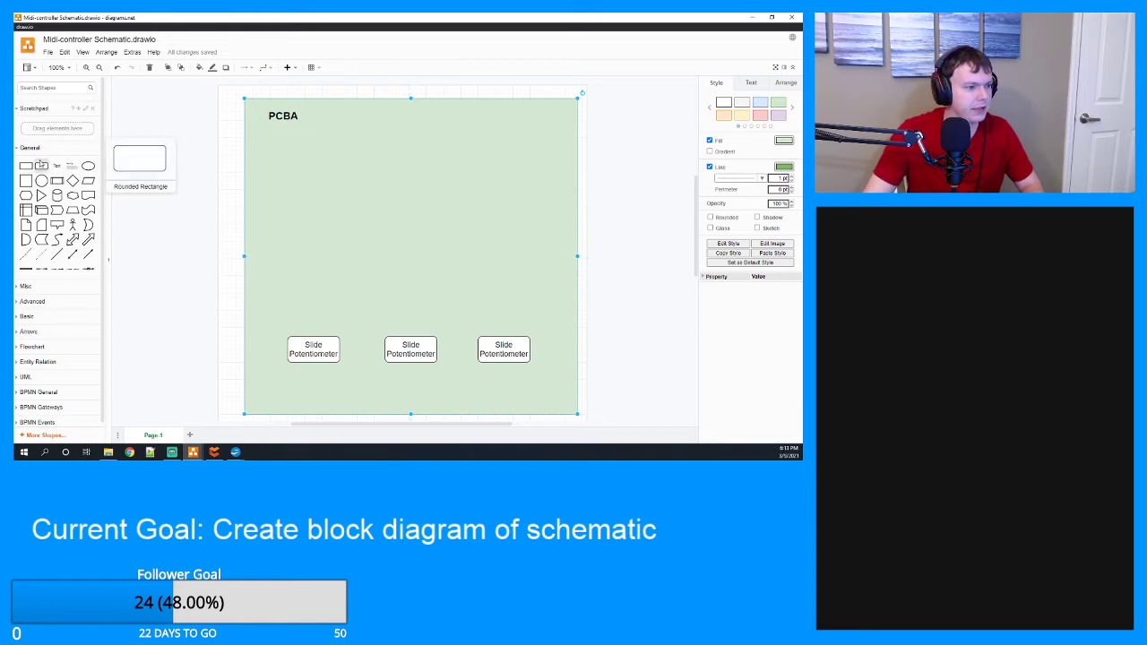
Add a rounded rectangle labelled Button to the PCBA block, with its text at 18 pt.
{"action": "left_click", "coordinate": [42, 167]}
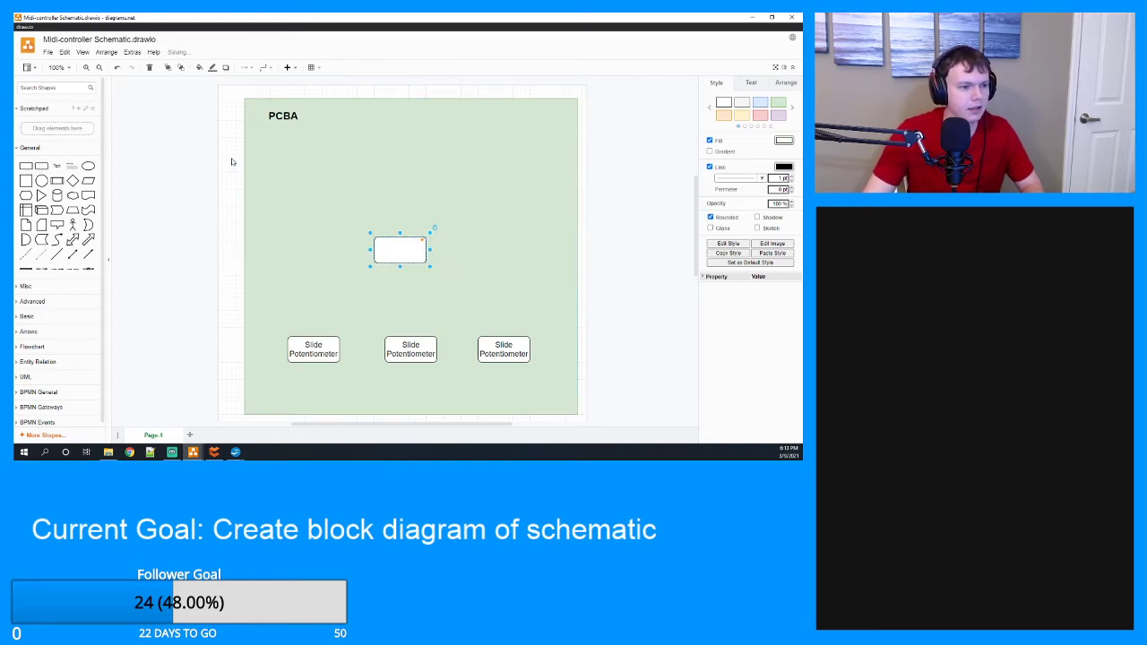
{"action": "double_click", "coordinate": [398, 252]}
{"action": "type", "text": "Button"}
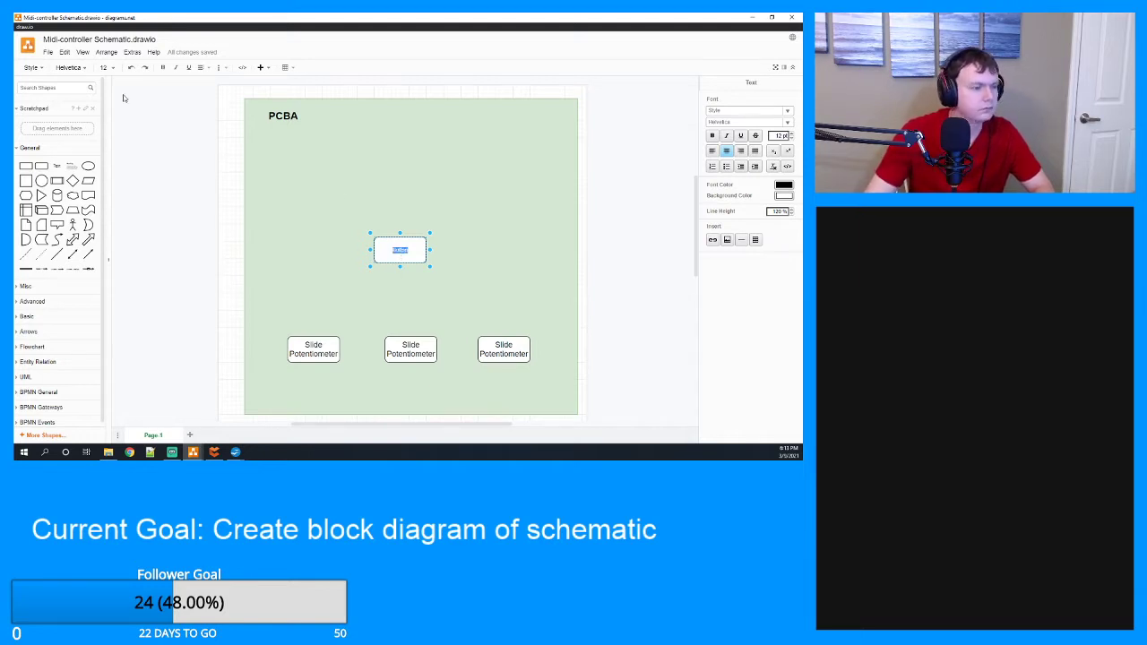
{"action": "left_click", "coordinate": [106, 67]}
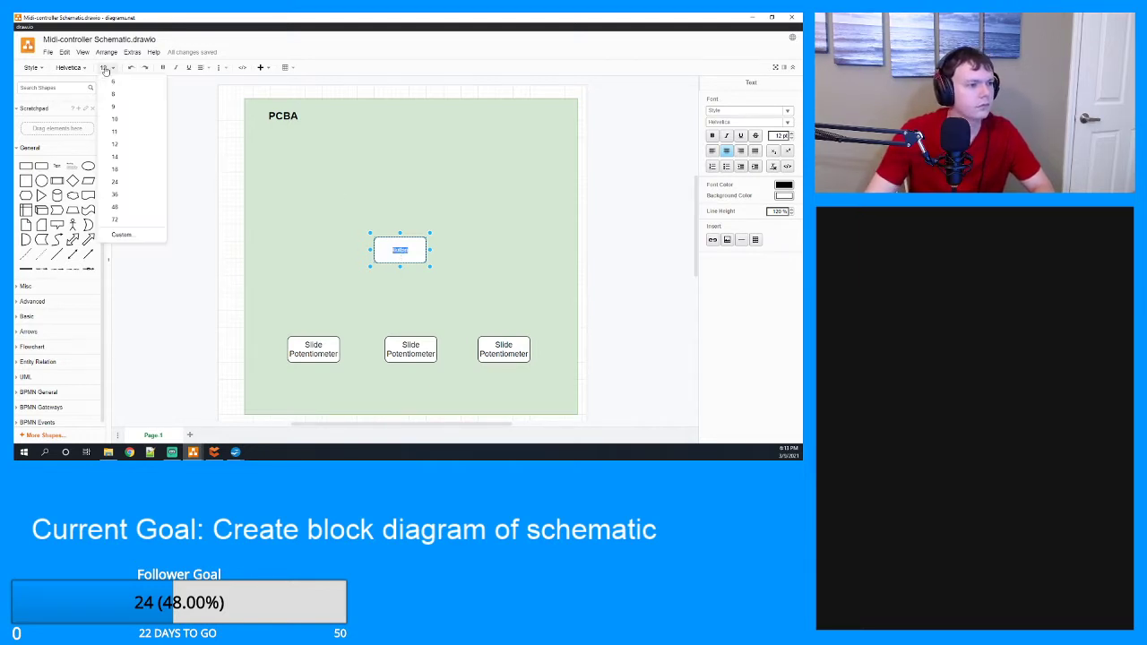
{"action": "left_click", "coordinate": [114, 174]}
{"action": "left_click", "coordinate": [417, 251]}
Duplicate the Button block and arrange four of them in an evenly spaced row below the PCBA label.
{"action": "left_click_drag", "start_coordinate": [404, 251], "coordinate": [451, 150]}
{"action": "key", "text": "ctrl+v"}
{"action": "key", "text": "Delete"}
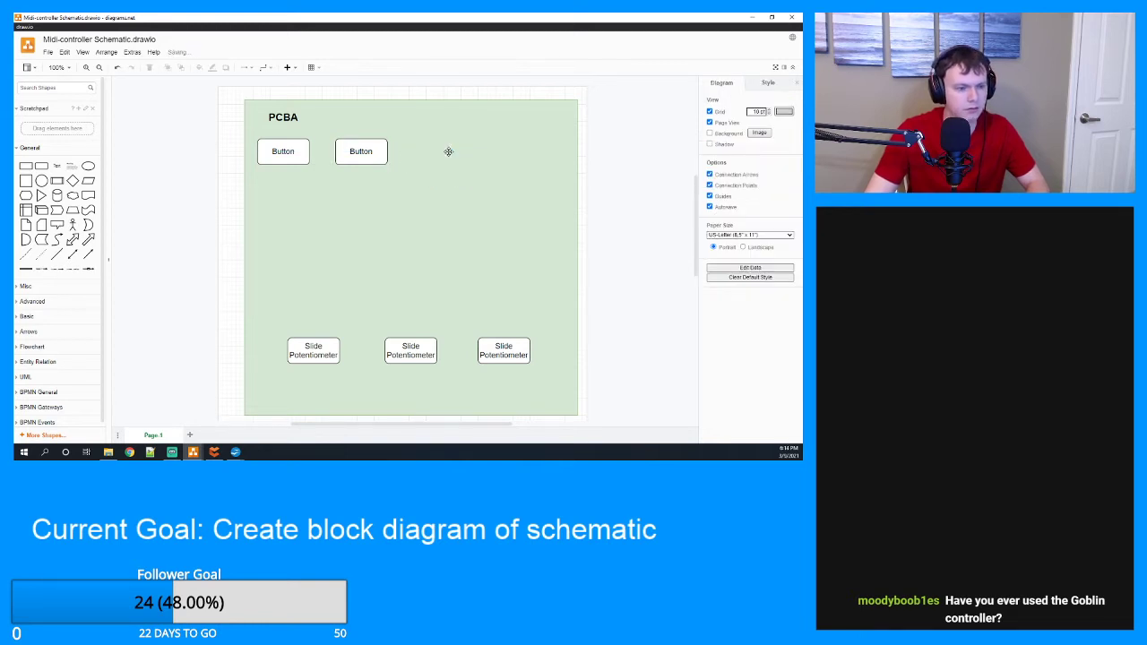
{"action": "key", "text": "ctrl+z"}
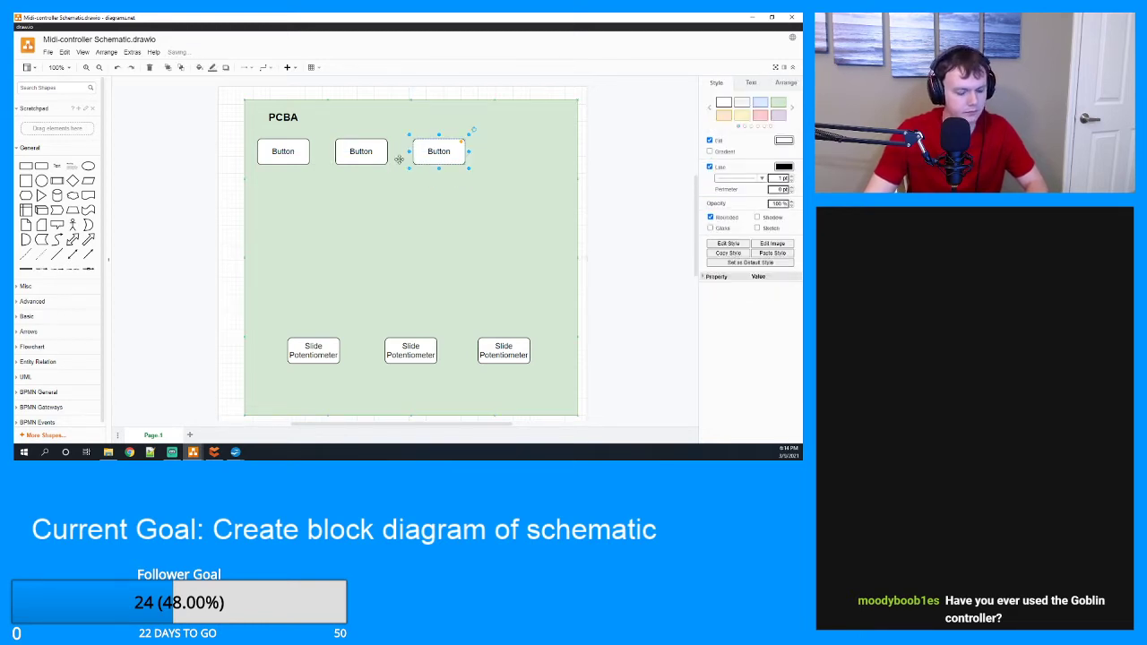
{"action": "key", "text": "ctrl+v"}
{"action": "left_click_drag", "start_coordinate": [438, 161], "coordinate": [516, 148]}
{"action": "left_click", "coordinate": [489, 230]}
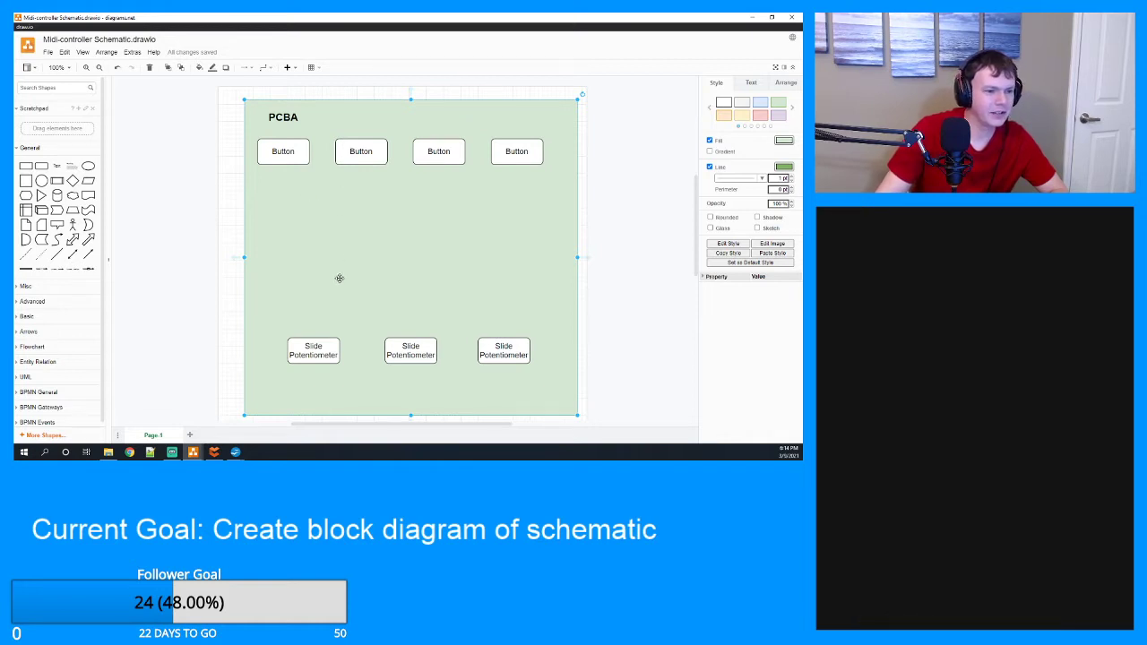
Add a rounded rectangle in the middle of the PCBA block and label it Teensy.
{"action": "left_click", "coordinate": [44, 166]}
{"action": "double_click", "coordinate": [409, 246]}
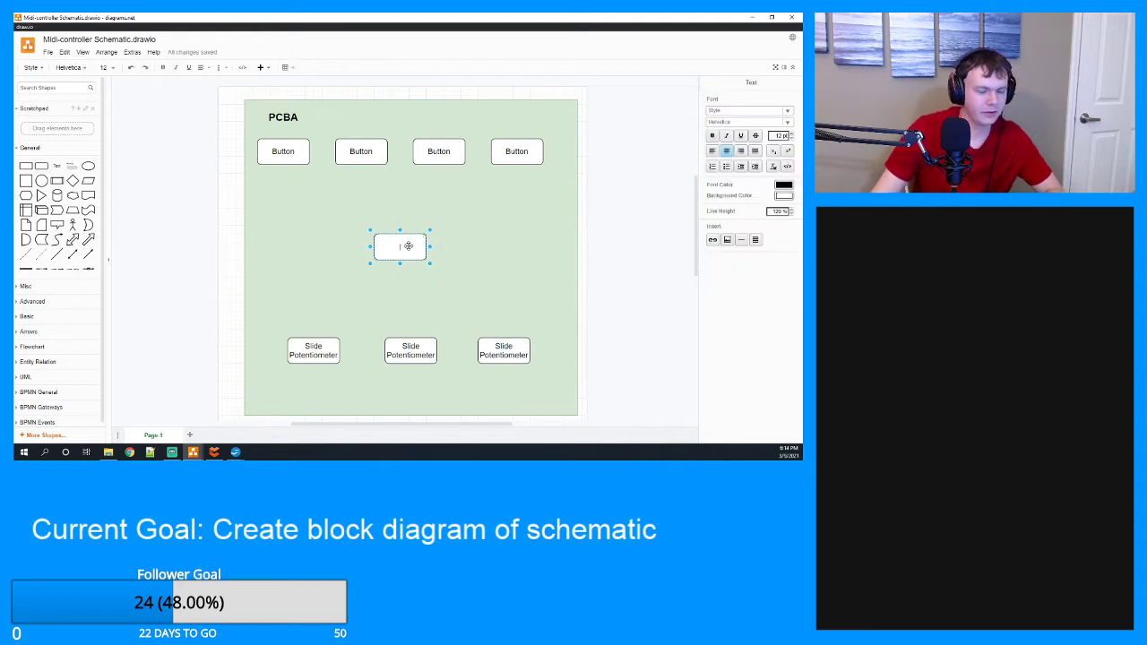
{"action": "type", "text": "Tee"}
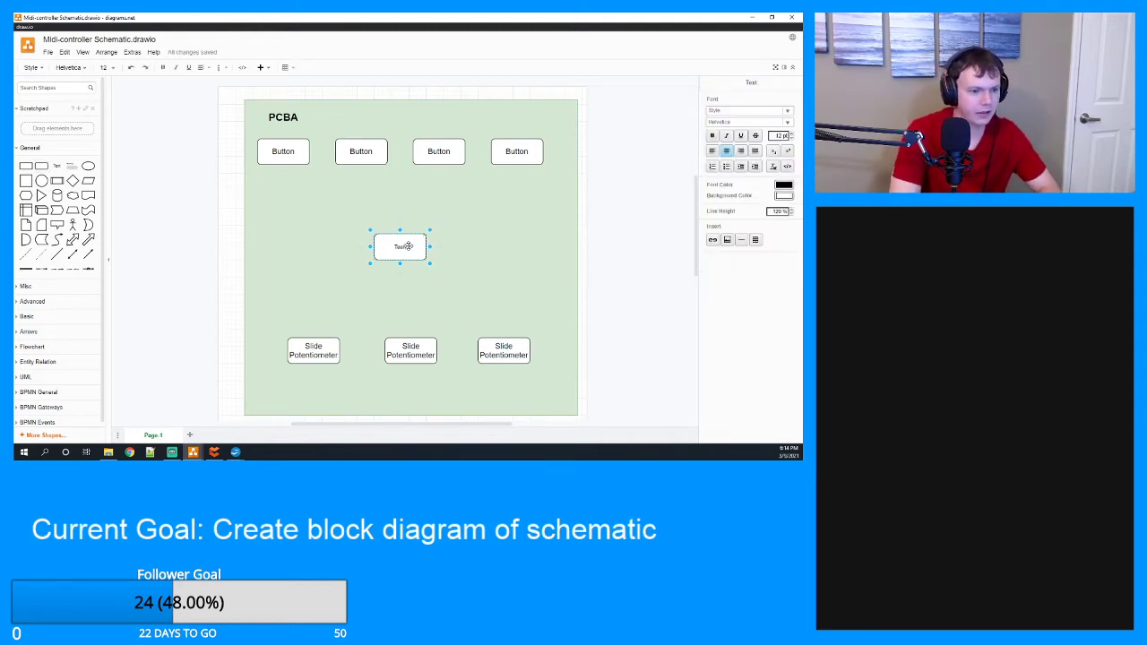
{"action": "type", "text": "nsy"}
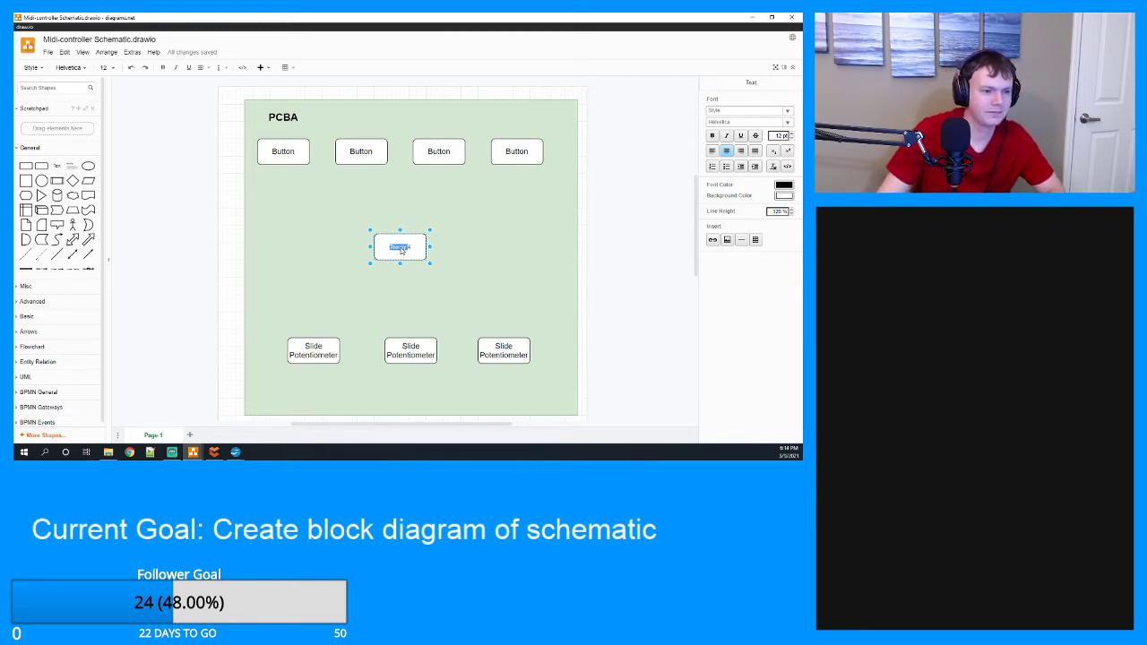
{"action": "left_click", "coordinate": [395, 250]}
{"action": "key", "text": "shift+Right"}
{"action": "key", "text": "shift+Right"}
{"action": "key", "text": "shift+Right"}
{"action": "key", "text": "shift+Right"}
{"action": "left_click", "coordinate": [416, 252]}
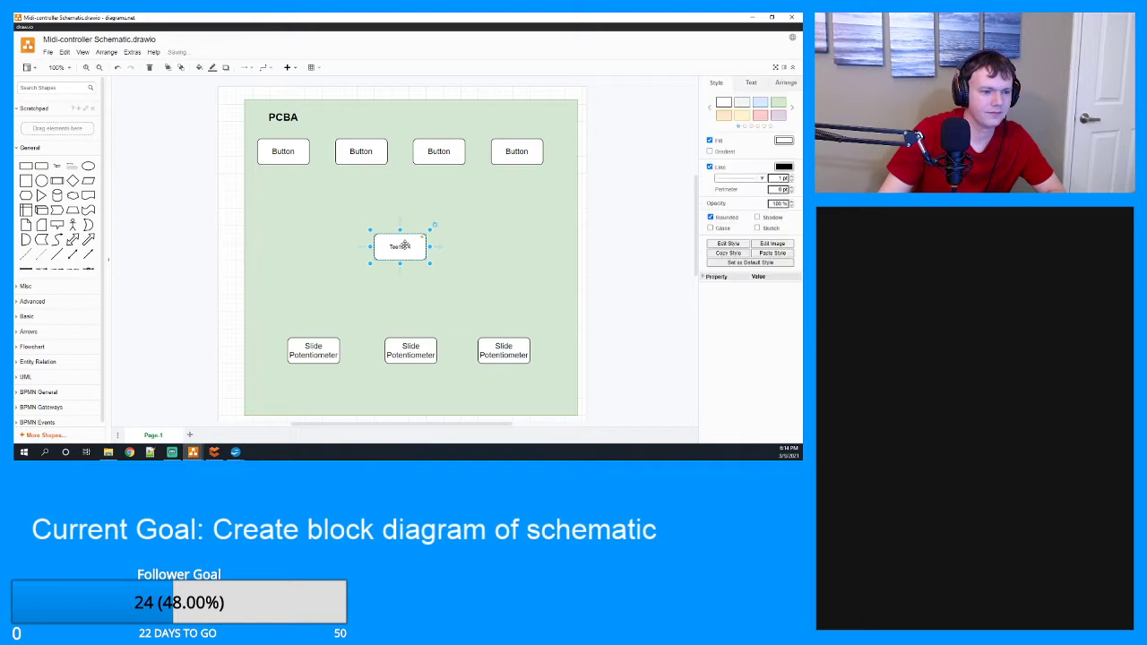
Enlarge the Teensy 4 label to match the Button labels and move the block slightly right to centre it in the PCBA block.
{"action": "double_click", "coordinate": [399, 248]}
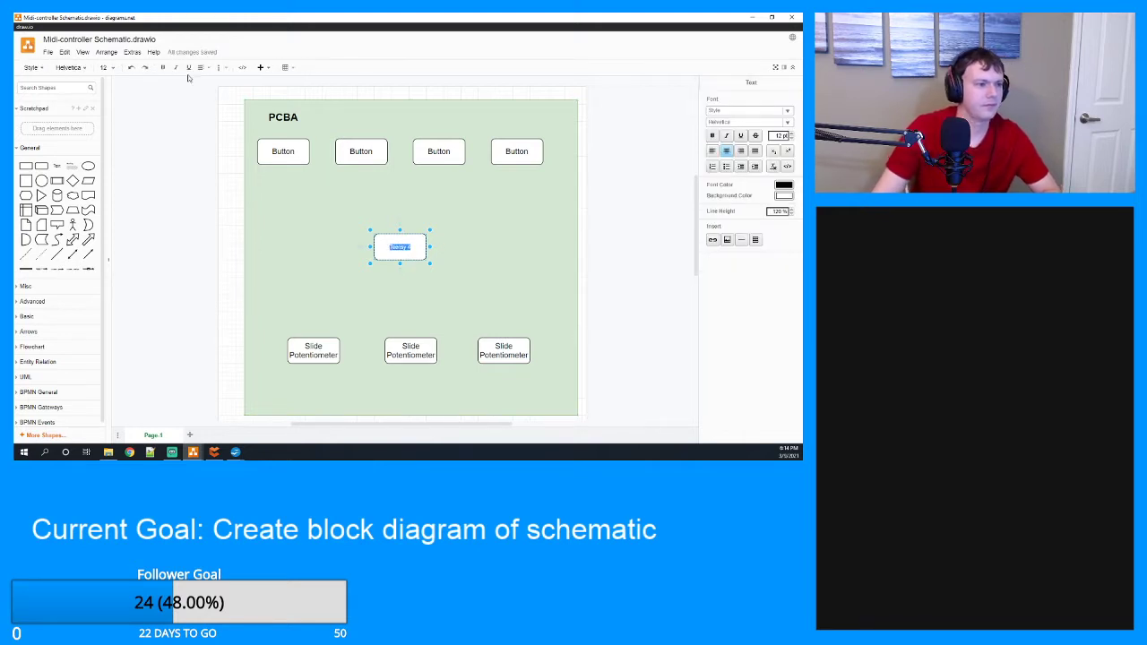
{"action": "left_click", "coordinate": [104, 69]}
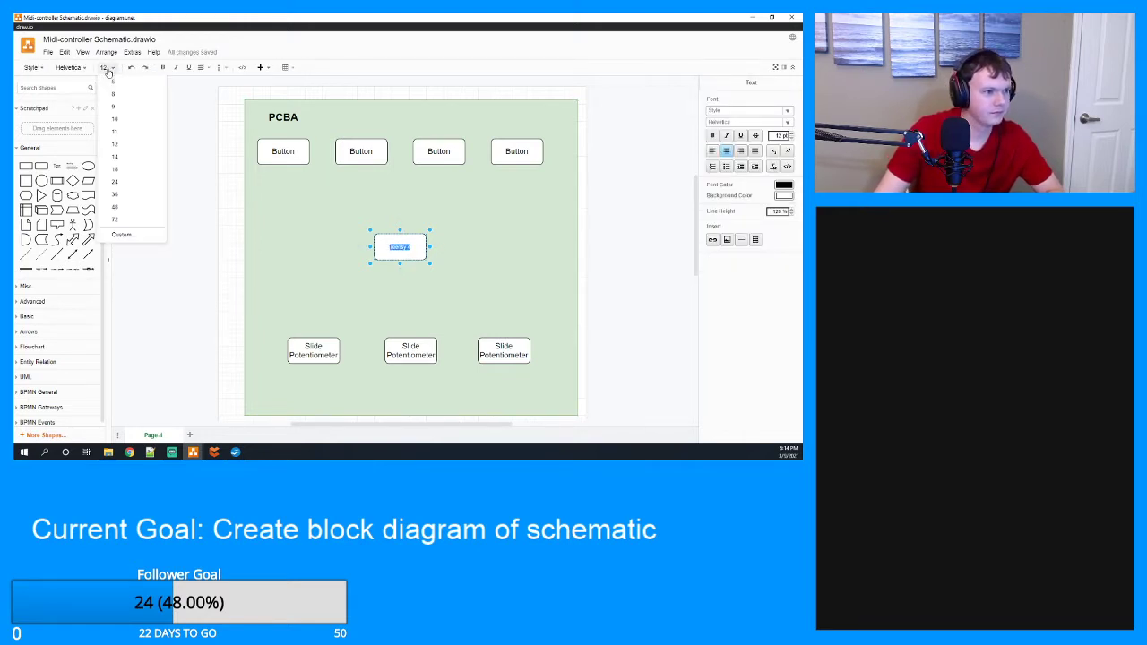
{"action": "left_click", "coordinate": [125, 179]}
{"action": "left_click", "coordinate": [492, 241]}
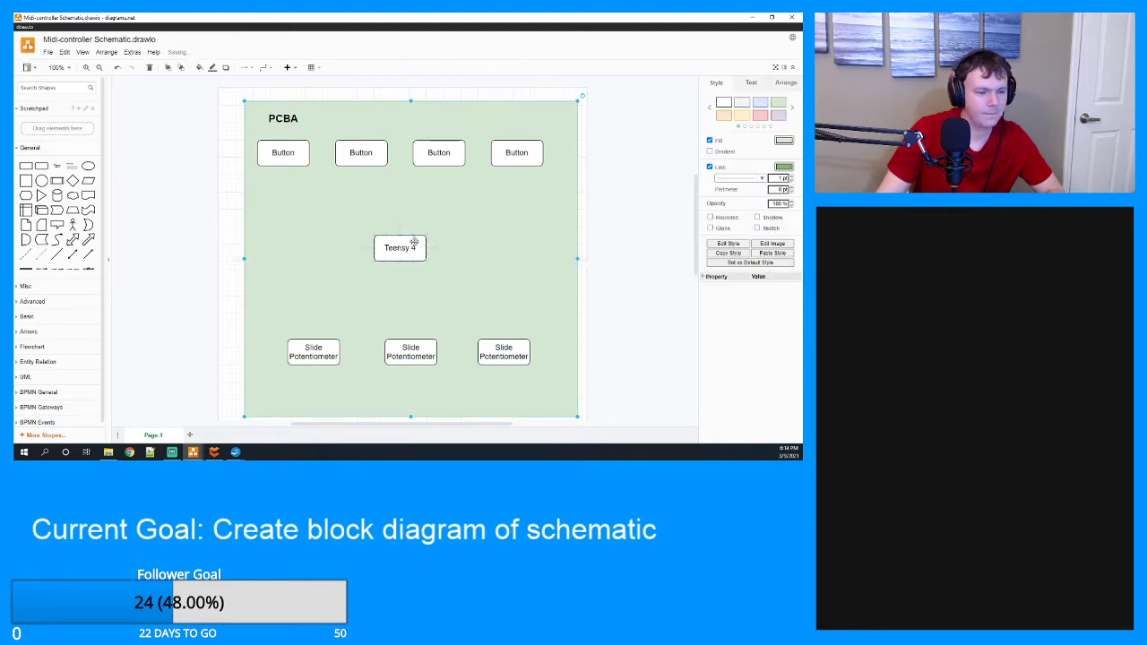
{"action": "mouse_move", "coordinate": [414, 242]}
{"action": "left_mouse_down"}
{"action": "mouse_move", "coordinate": [429, 228]}
{"action": "mouse_move", "coordinate": [420, 240]}
{"action": "left_mouse_up"}
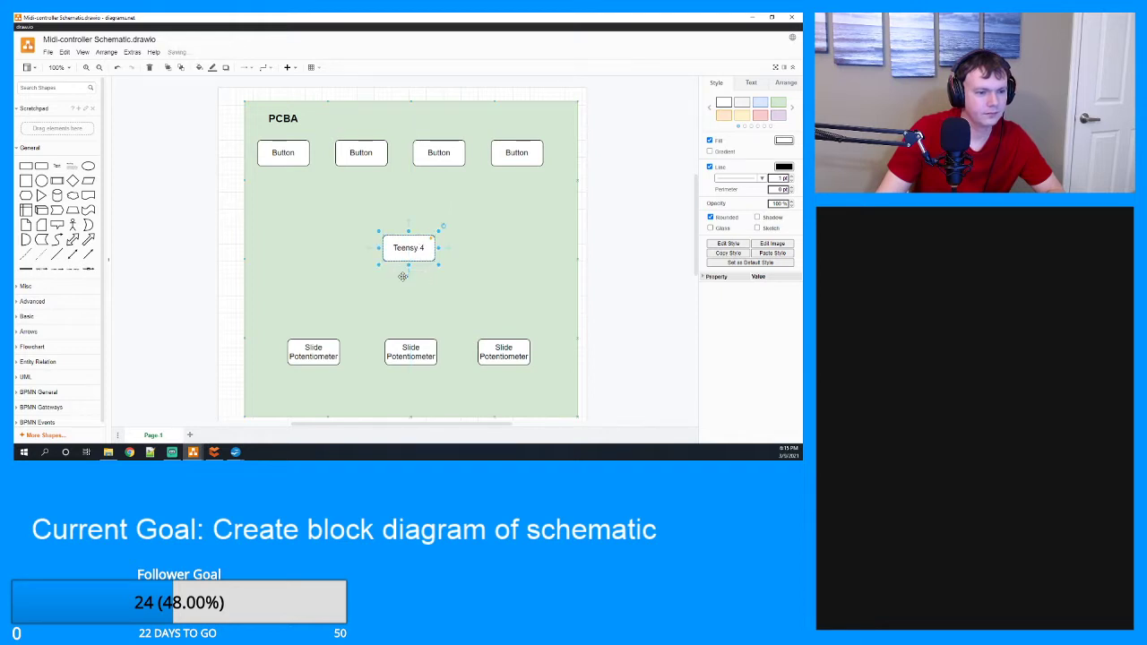
Add four circles labelled Mounting point to the PCBA block, two along each side between the buttons and slide potentiometers.
{"action": "left_click", "coordinate": [355, 233]}
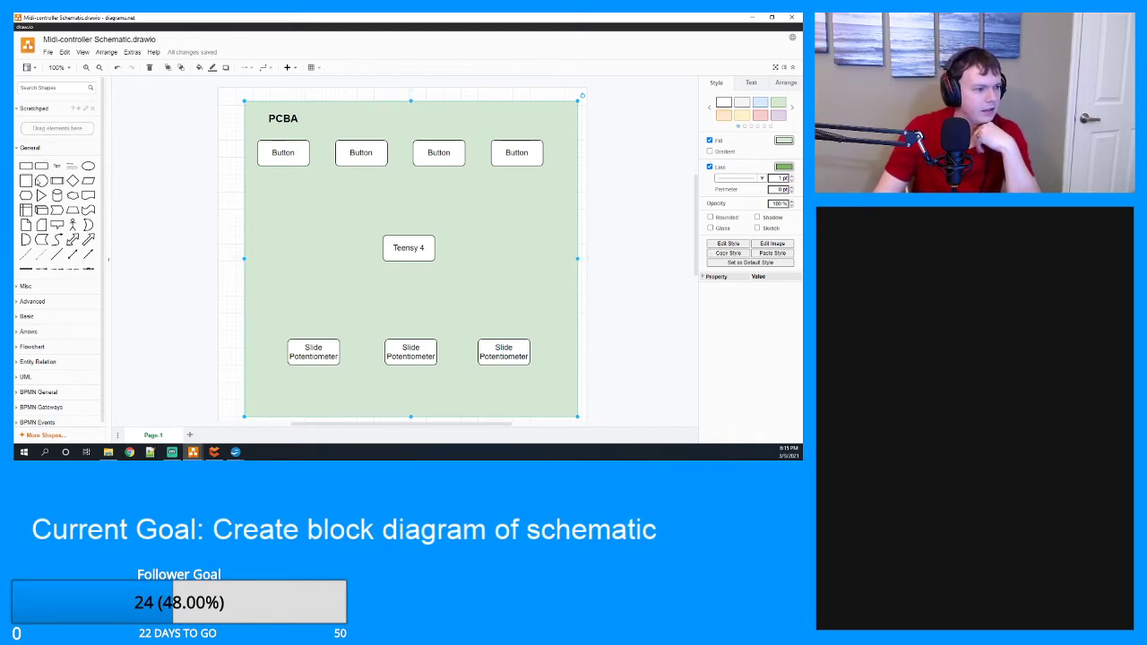
{"action": "left_click", "coordinate": [41, 180]}
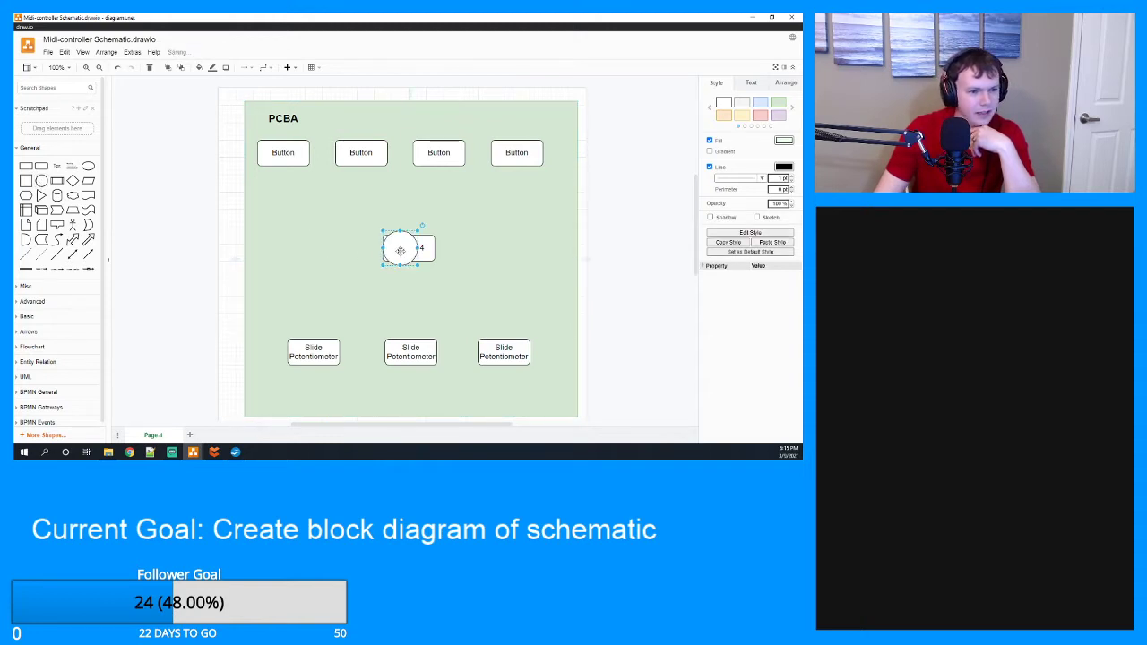
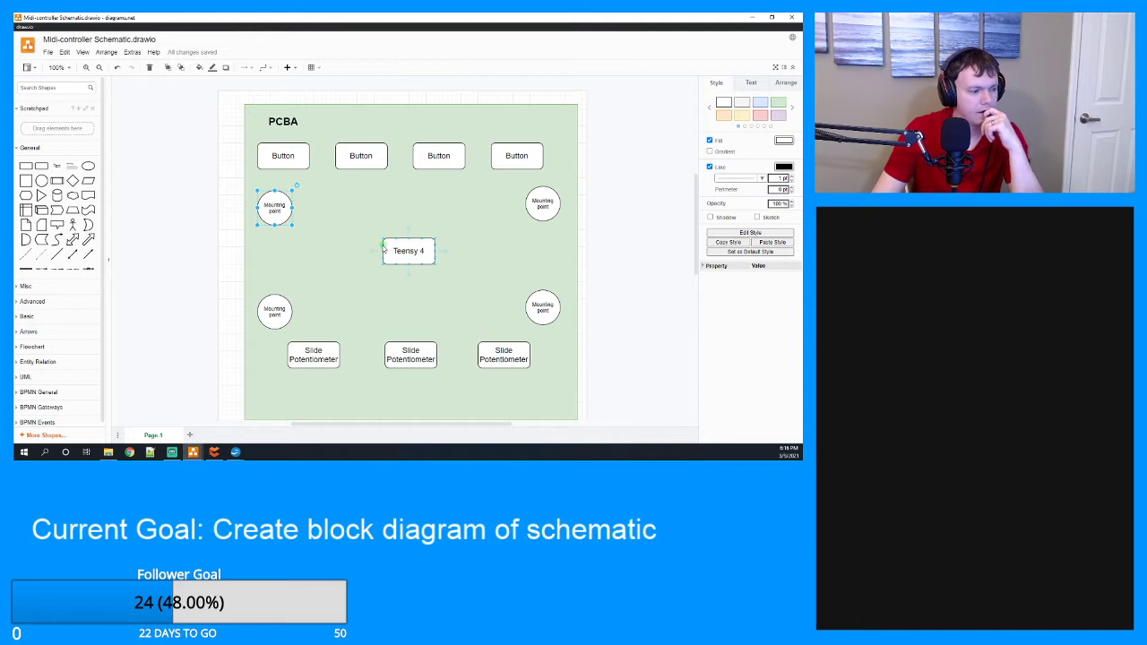
{"action": "left_click", "coordinate": [385, 250]}
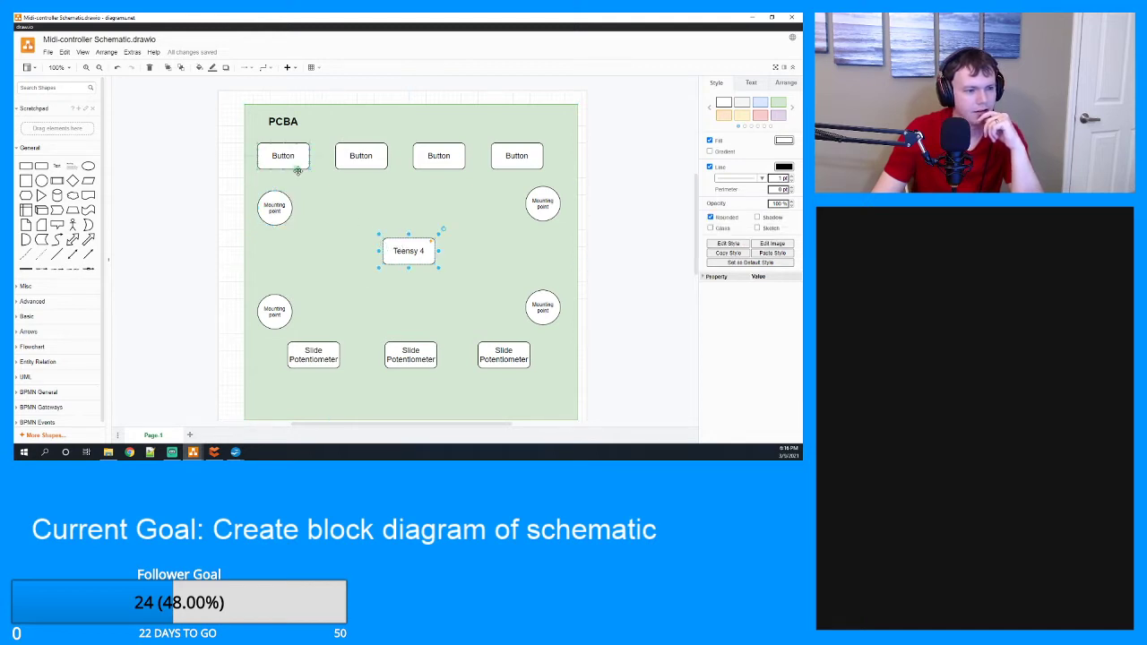
{"action": "left_click_drag", "start_coordinate": [299, 172], "coordinate": [364, 141]}
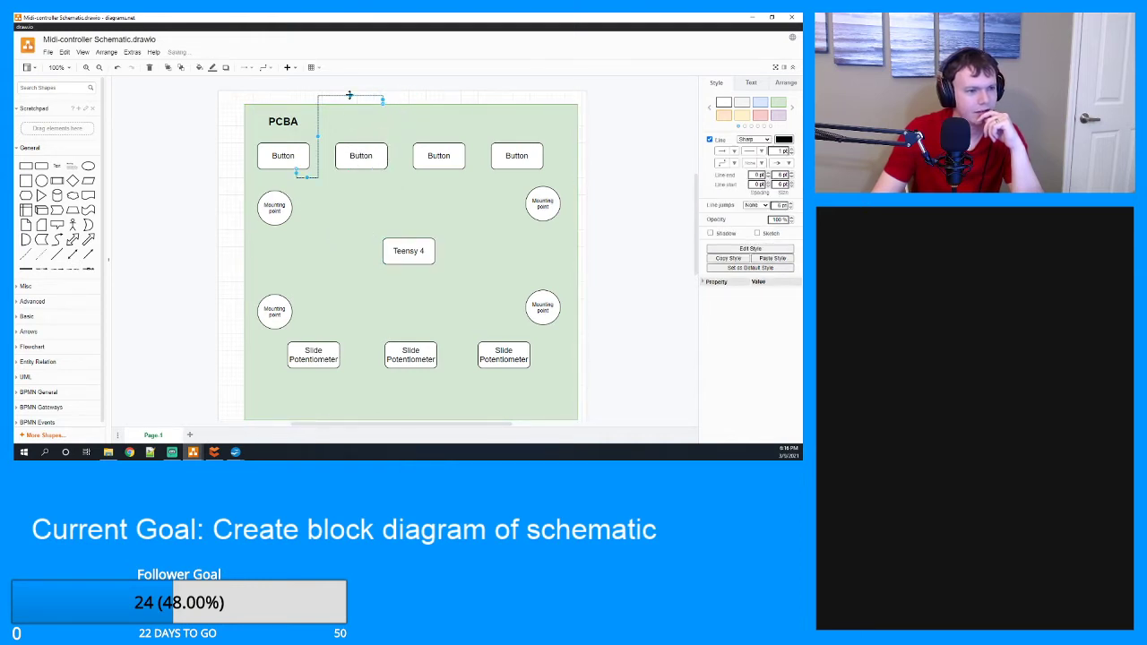
{"action": "left_click_drag", "start_coordinate": [382, 101], "coordinate": [342, 212]}
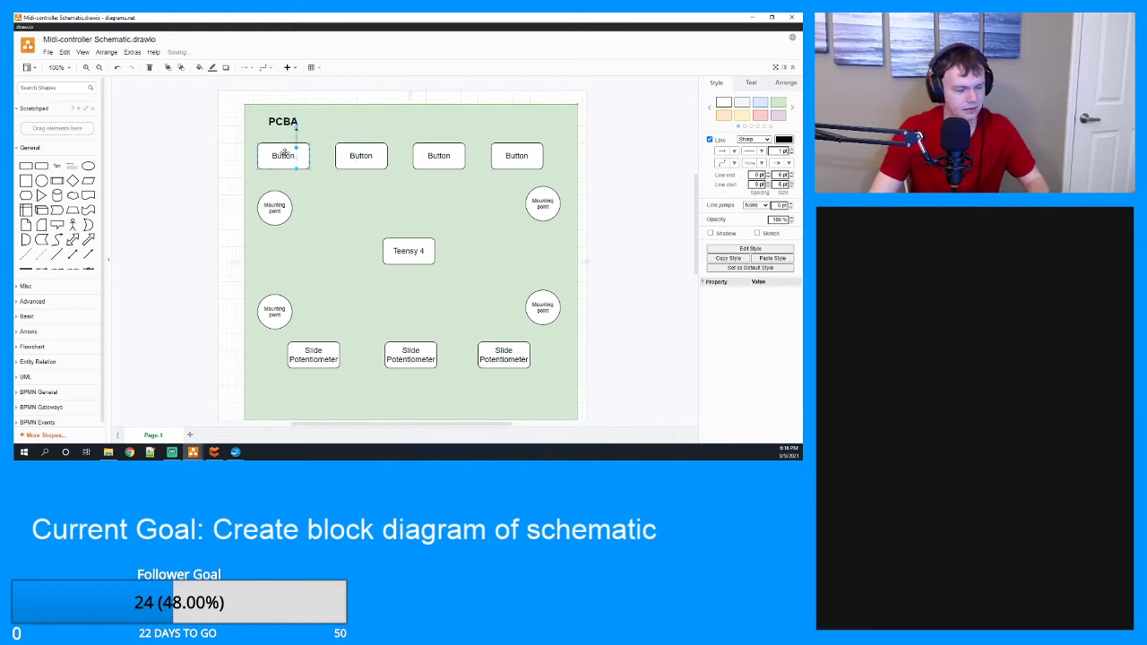
{"action": "key", "text": "ctrl+z"}
{"action": "key", "text": "Delete"}
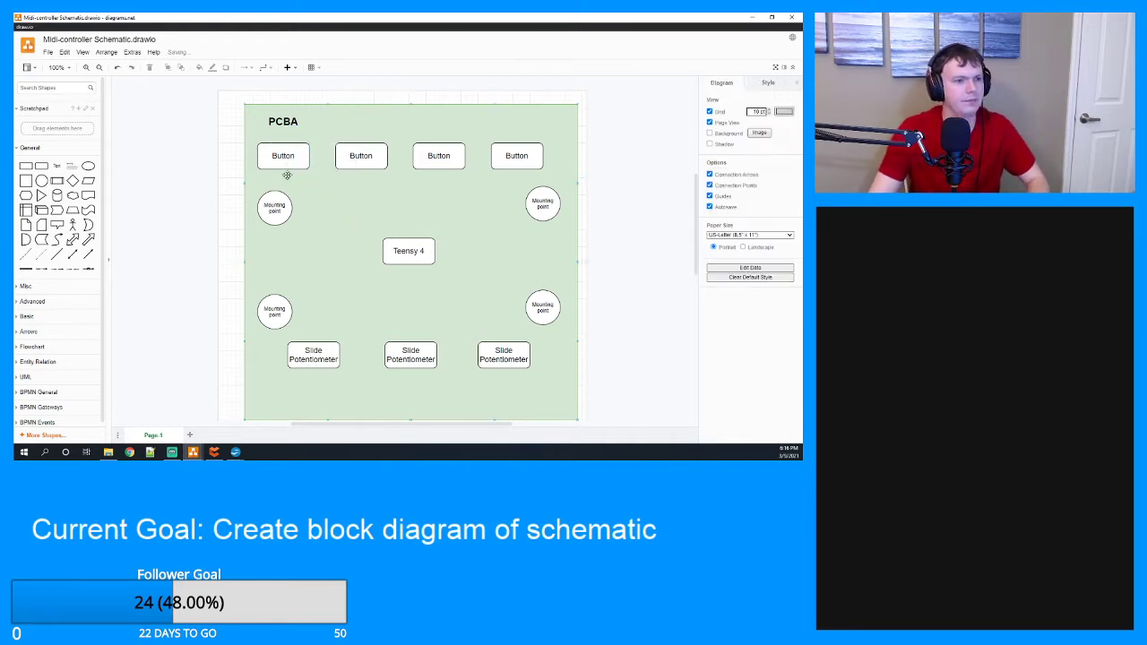
Connect the first Button to the left side of Teensy 4 with an orthogonal line routed above the upper-left mounting point.
{"action": "left_click", "coordinate": [56, 255]}
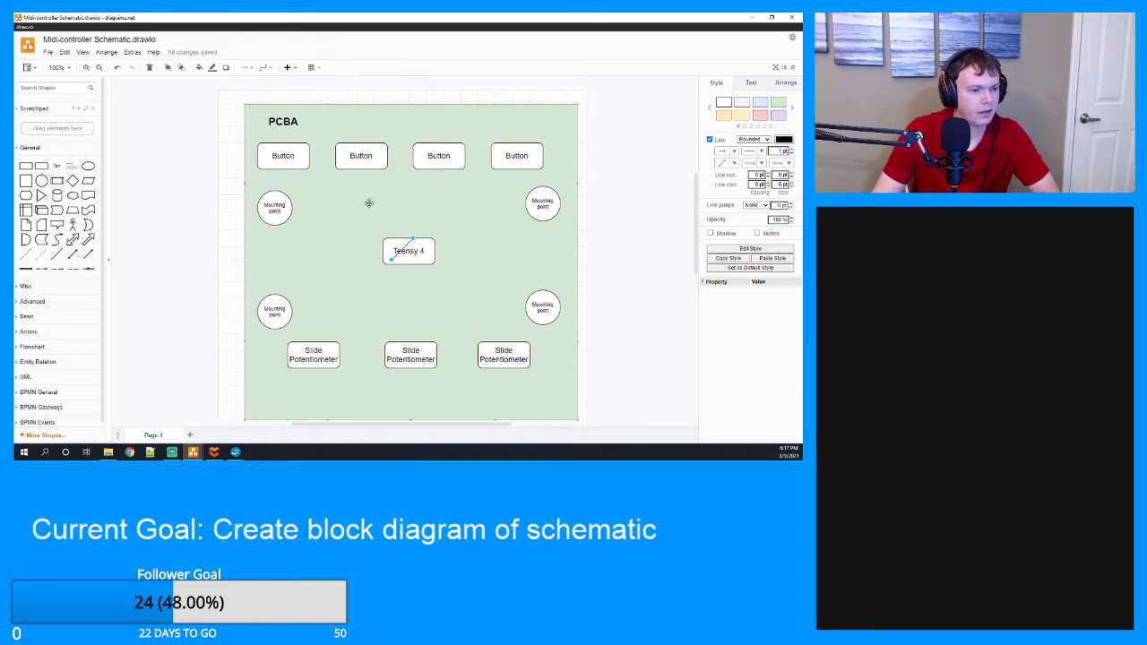
{"action": "left_click_drag", "start_coordinate": [408, 242], "coordinate": [284, 173]}
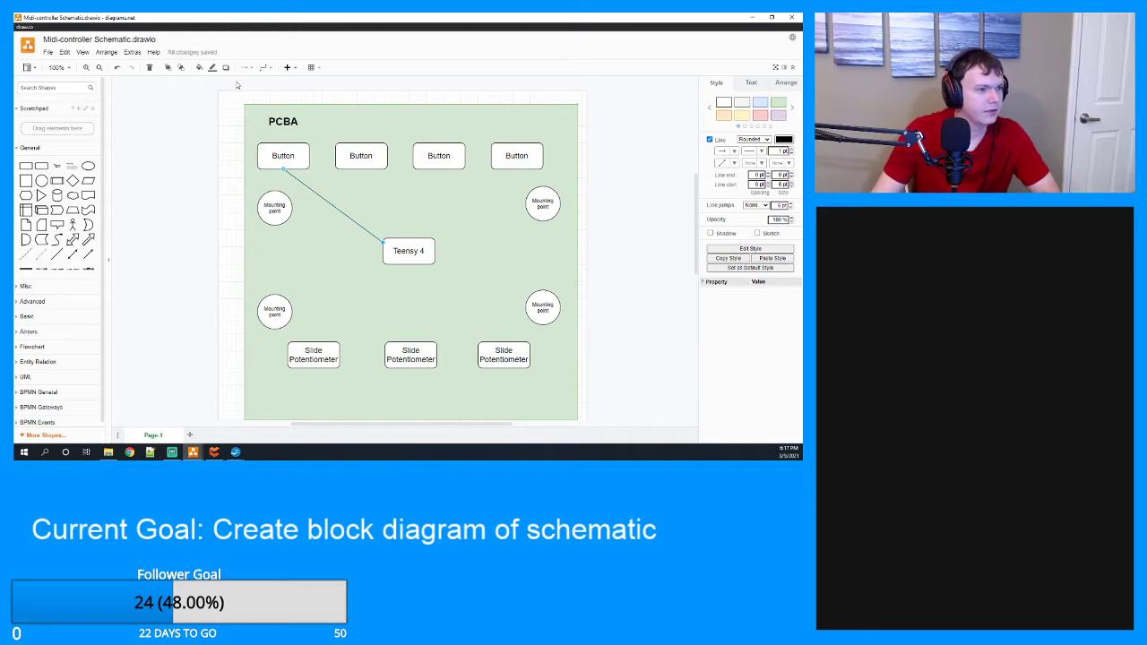
{"action": "left_click", "coordinate": [265, 69]}
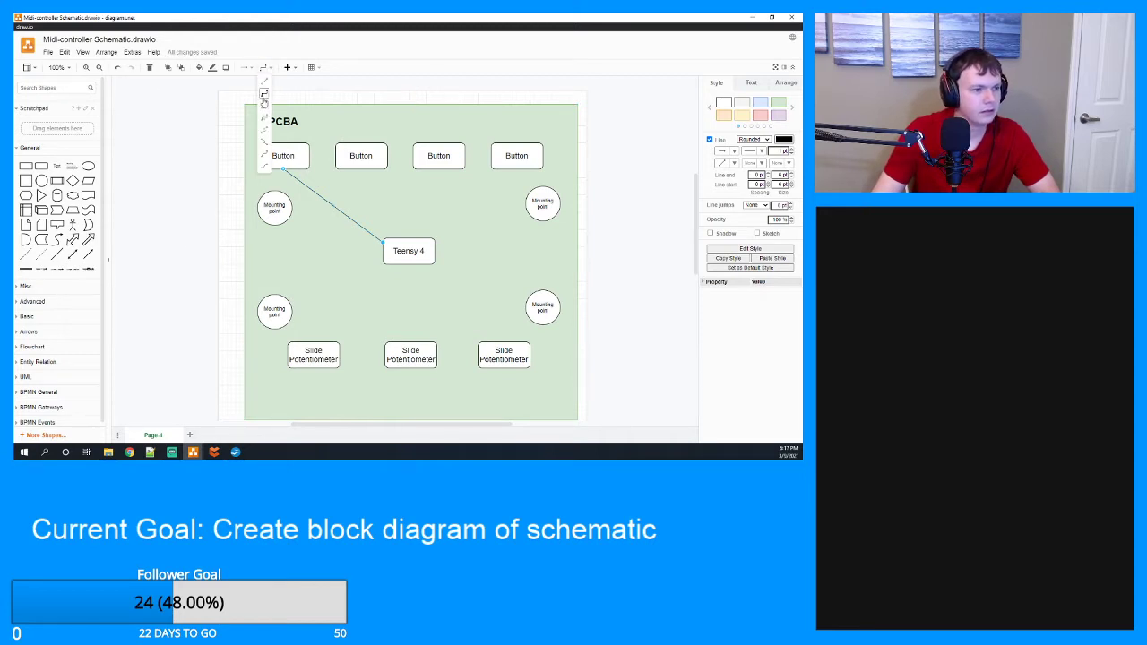
{"action": "left_click", "coordinate": [266, 96]}
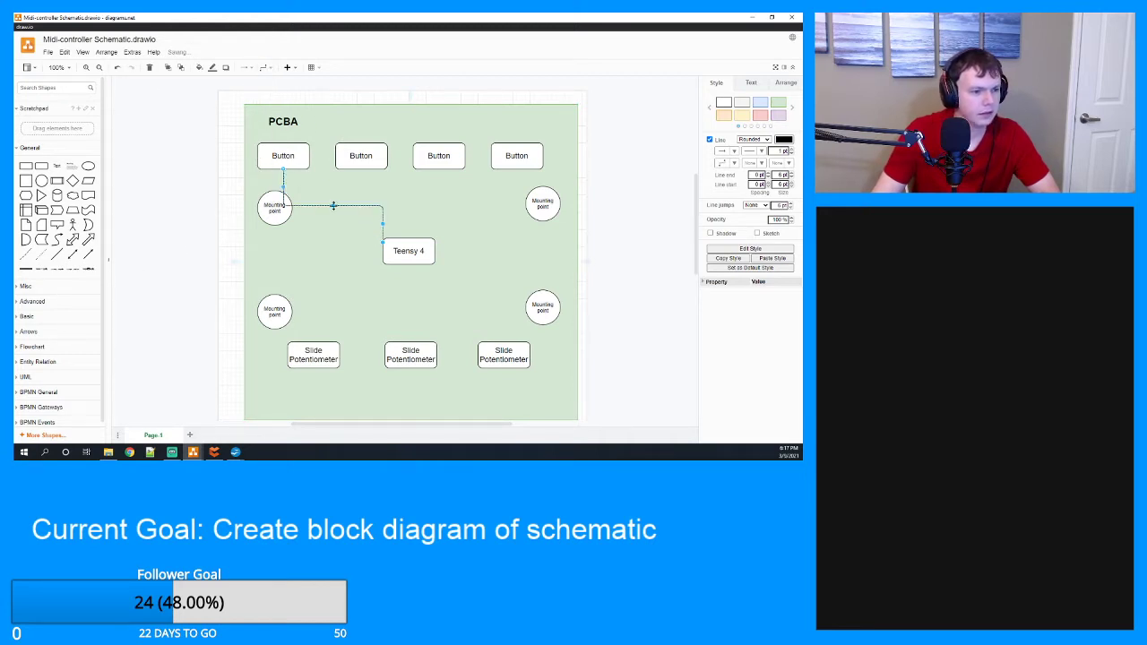
{"action": "left_click_drag", "start_coordinate": [382, 223], "coordinate": [325, 186]}
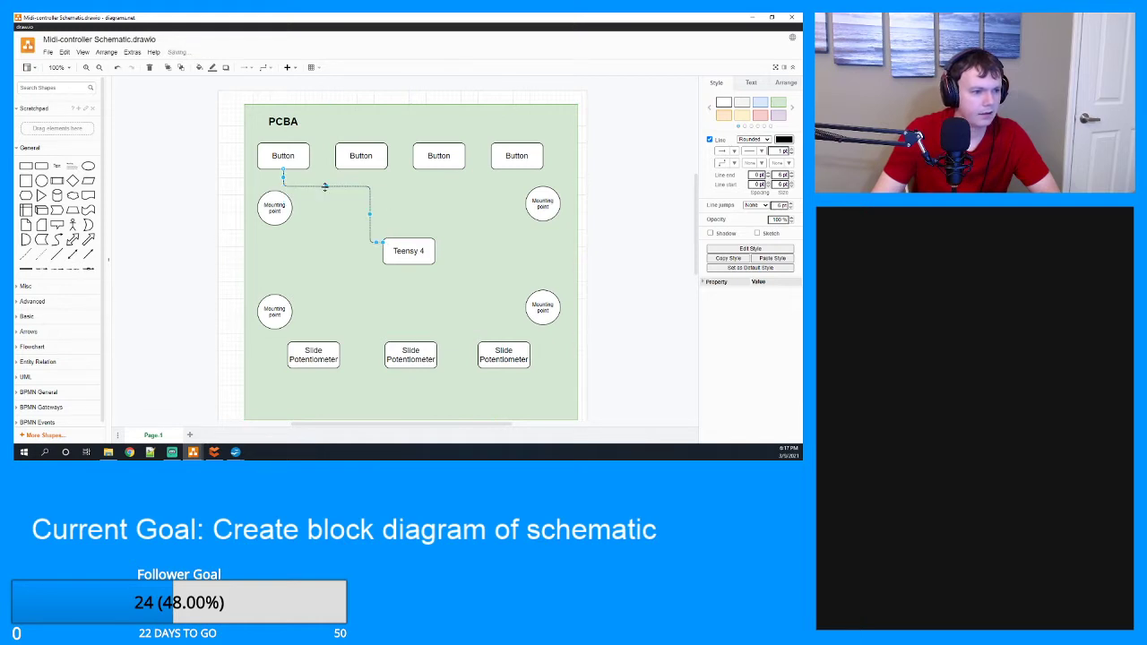
{"action": "left_click", "coordinate": [439, 202]}
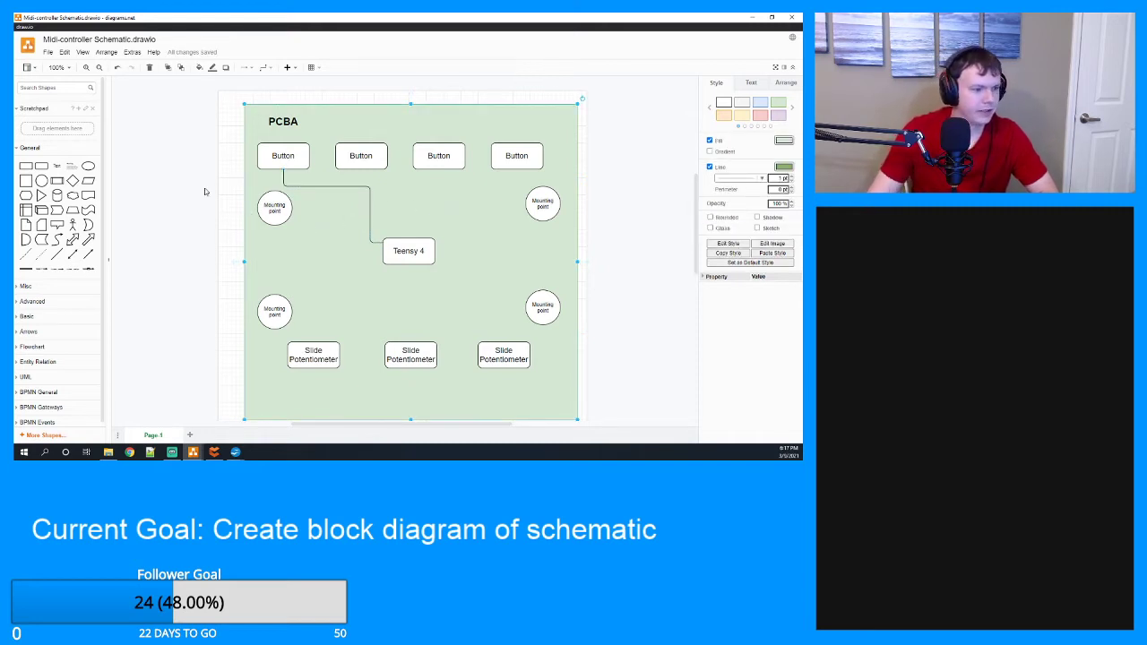
Duplicate the connector line and route the copy from the second Button to the top edge of Teensy 4.
{"action": "left_click", "coordinate": [363, 186]}
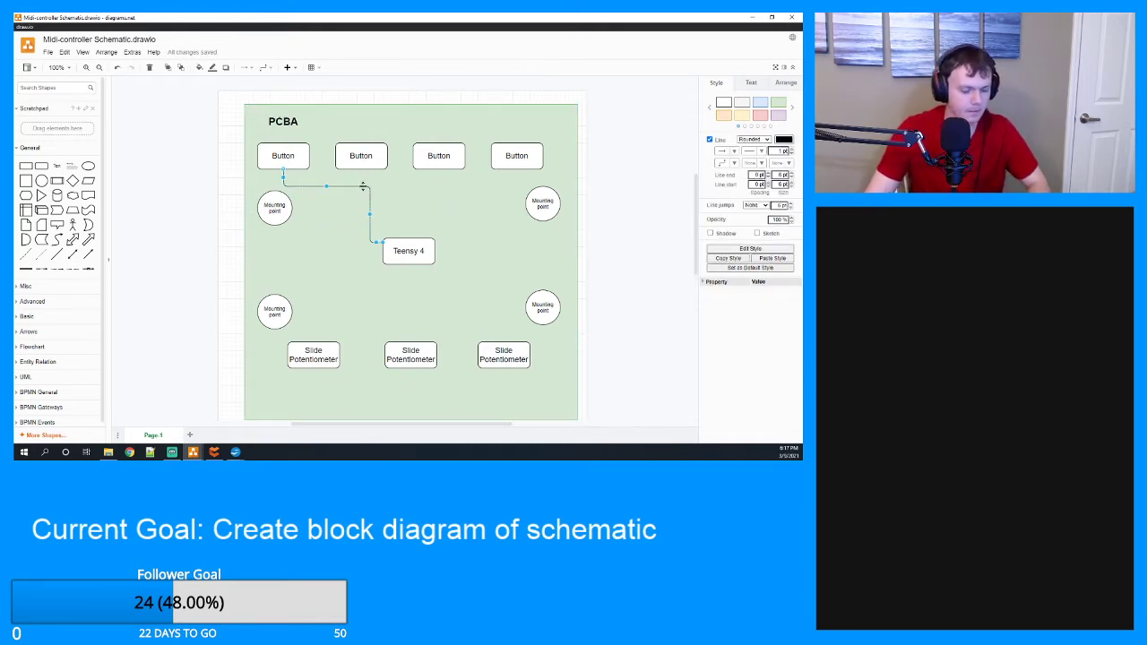
{"action": "left_click_drag", "start_coordinate": [363, 186], "coordinate": [443, 194]}
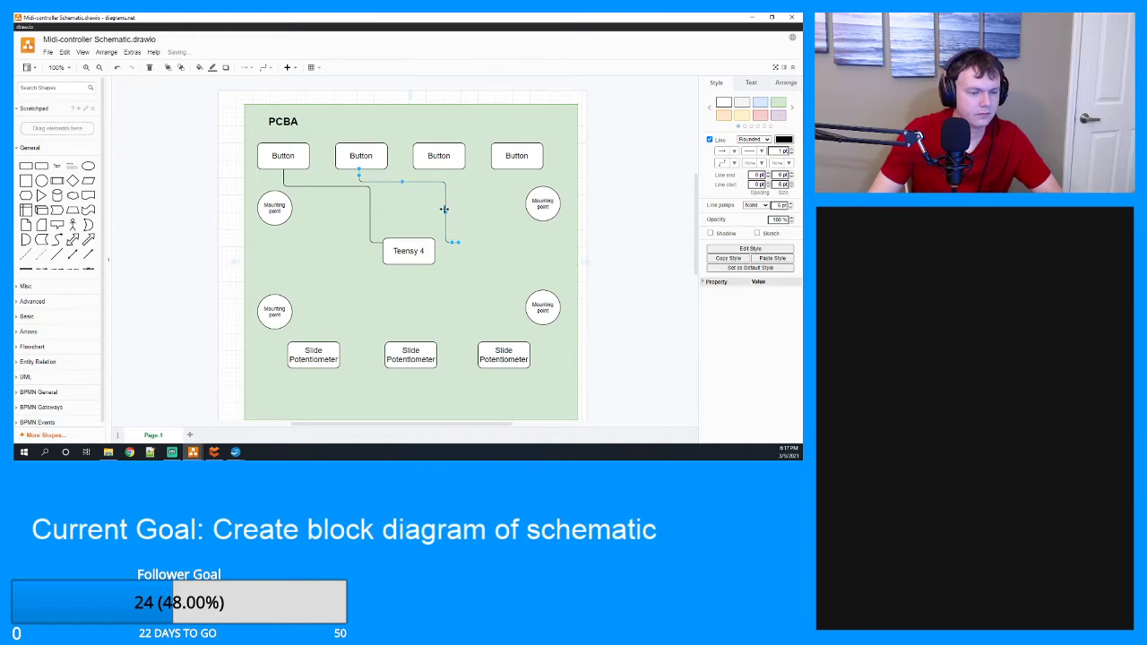
{"action": "left_click_drag", "start_coordinate": [444, 209], "coordinate": [414, 204]}
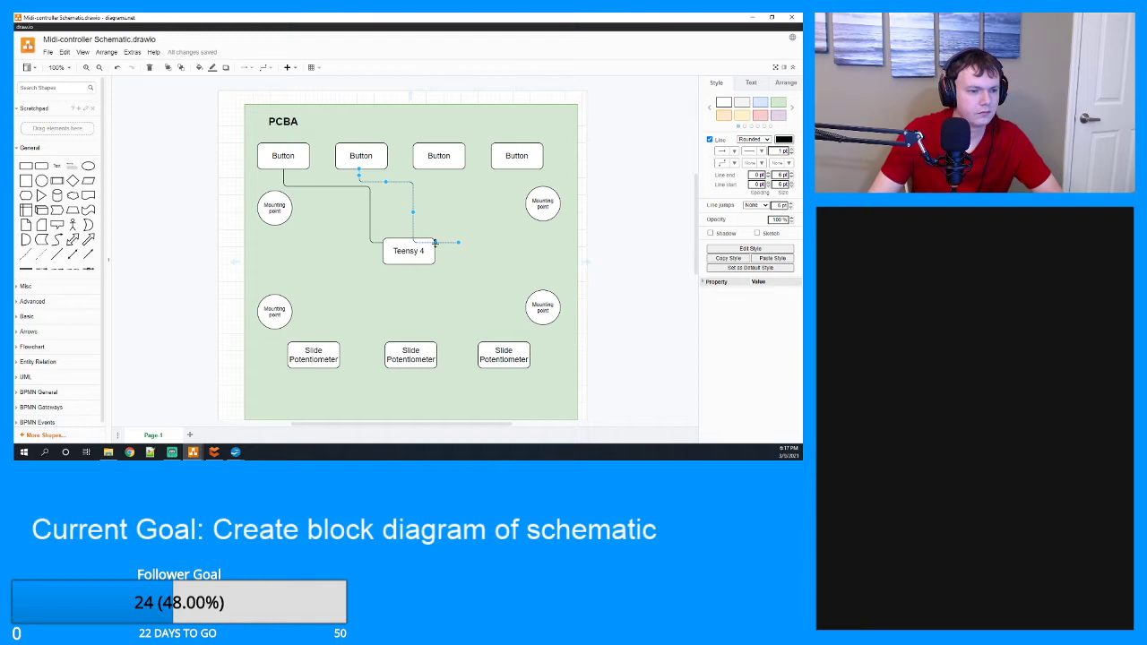
{"action": "mouse_move", "coordinate": [434, 243]}
{"action": "left_mouse_down"}
{"action": "mouse_move", "coordinate": [435, 230]}
{"action": "mouse_move", "coordinate": [453, 237]}
{"action": "left_mouse_up"}
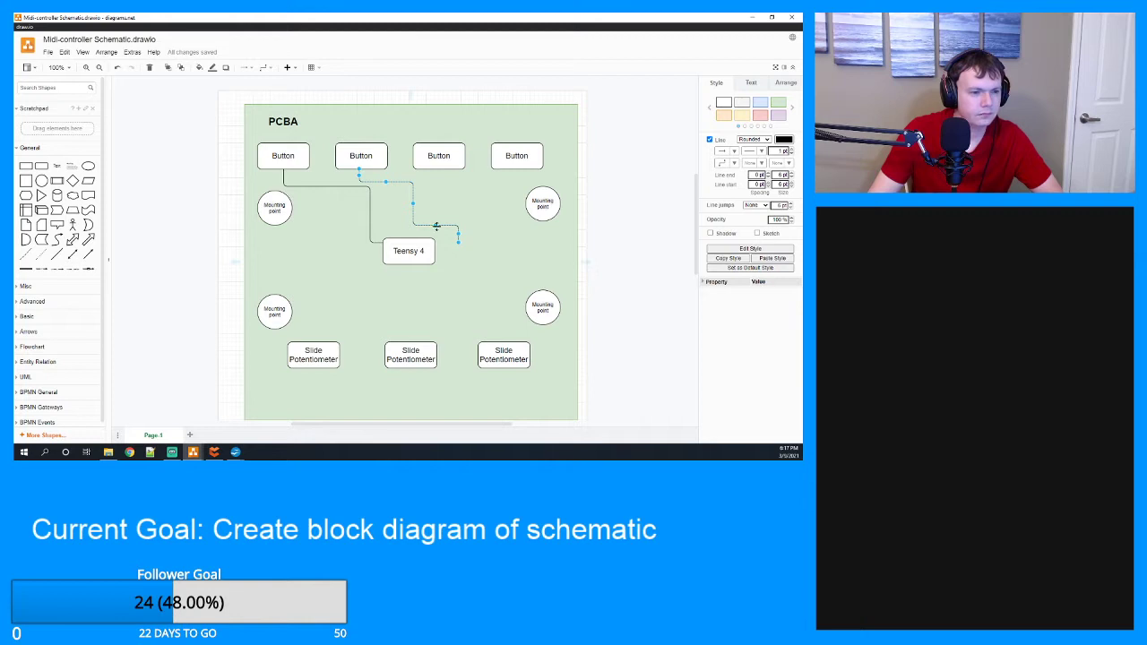
{"action": "left_click_drag", "start_coordinate": [459, 244], "coordinate": [414, 230]}
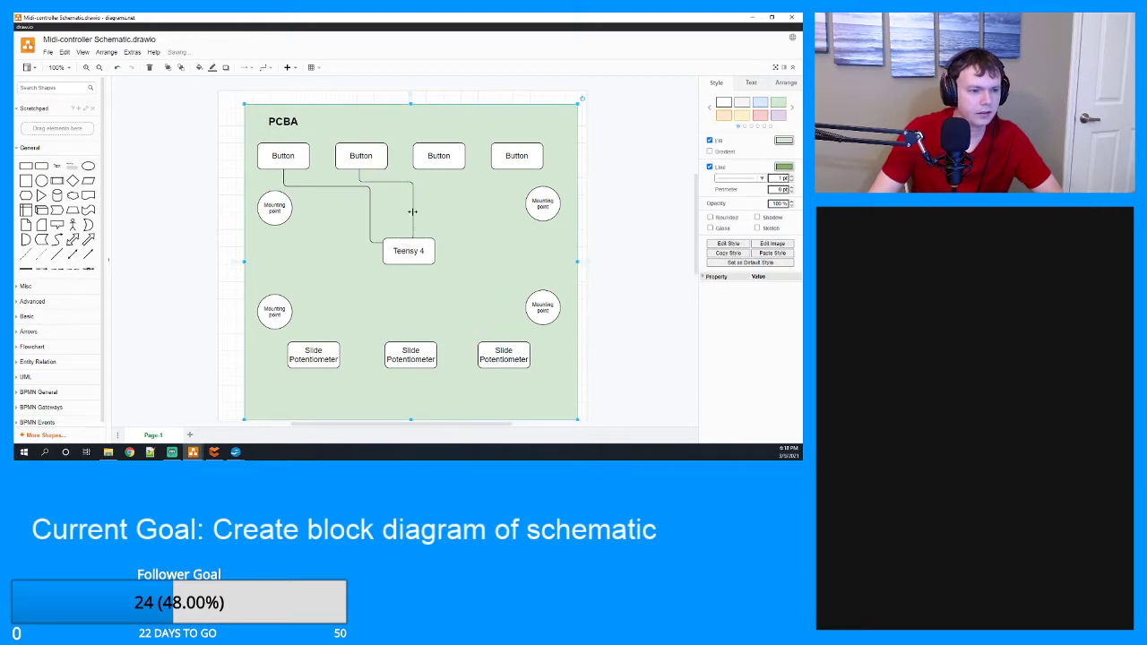
{"action": "mouse_move", "coordinate": [409, 242]}
{"action": "left_mouse_down"}
{"action": "mouse_move", "coordinate": [421, 231]}
{"action": "mouse_move", "coordinate": [458, 248]}
{"action": "mouse_move", "coordinate": [396, 239]}
{"action": "mouse_move", "coordinate": [459, 231]}
{"action": "mouse_move", "coordinate": [396, 235]}
{"action": "left_mouse_up"}
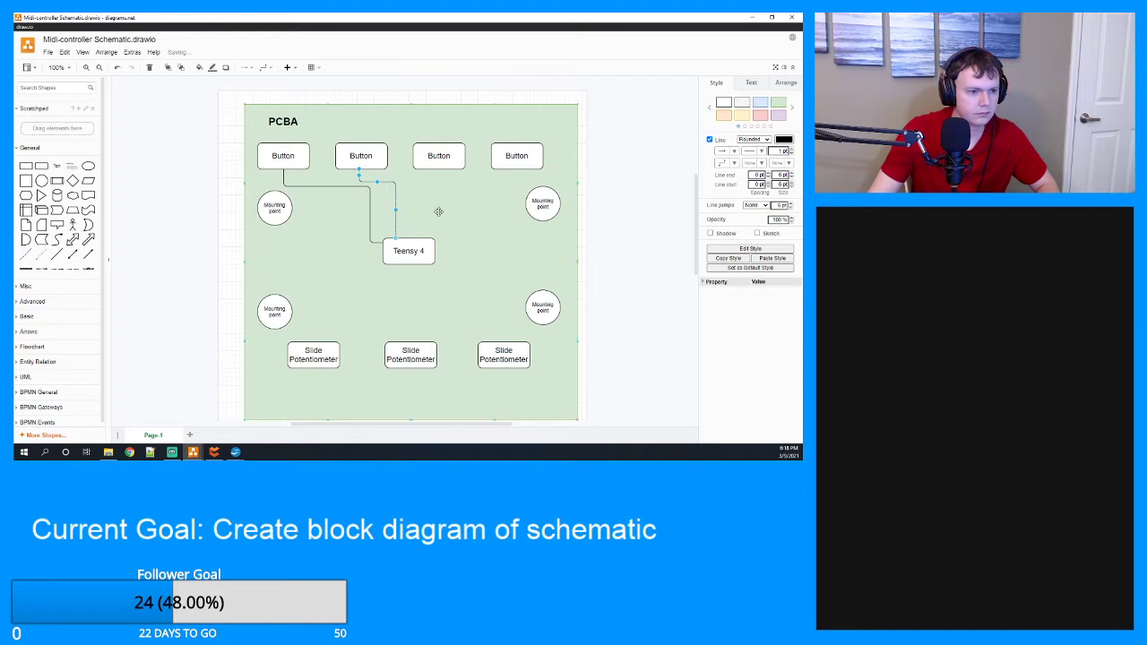
{"action": "left_click", "coordinate": [439, 212]}
Copy the second Button's connector and route the copy from the third Button to the top edge of Teensy 4.
{"action": "left_click", "coordinate": [396, 186]}
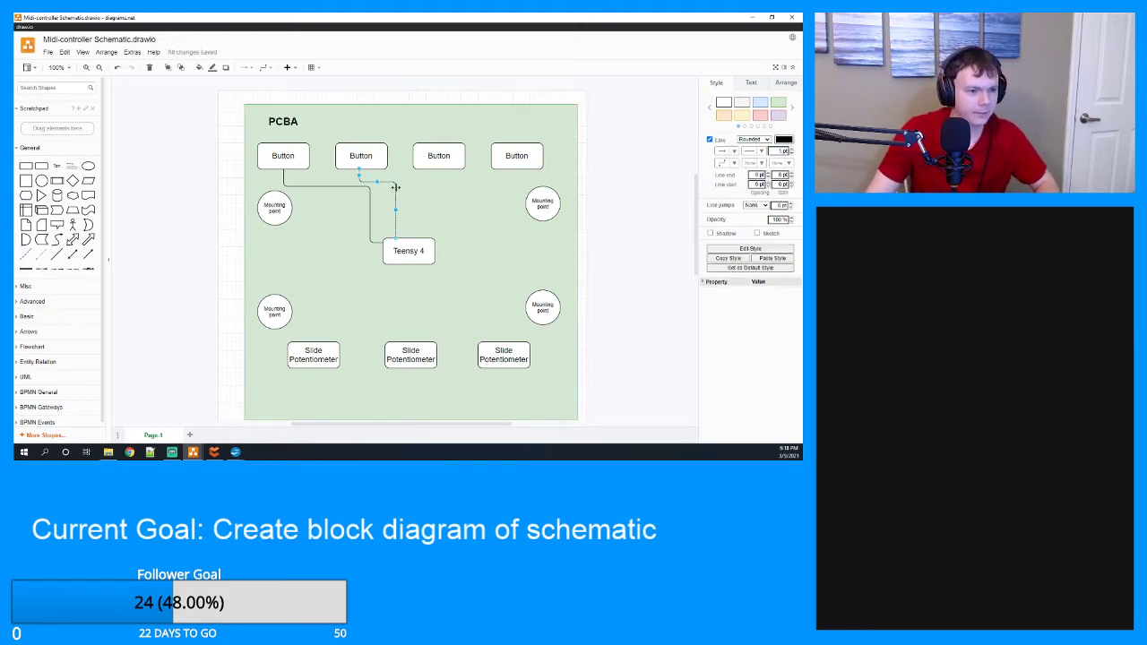
{"action": "key", "text": "ctrl+c"}
{"action": "key", "text": "ctrl+v"}
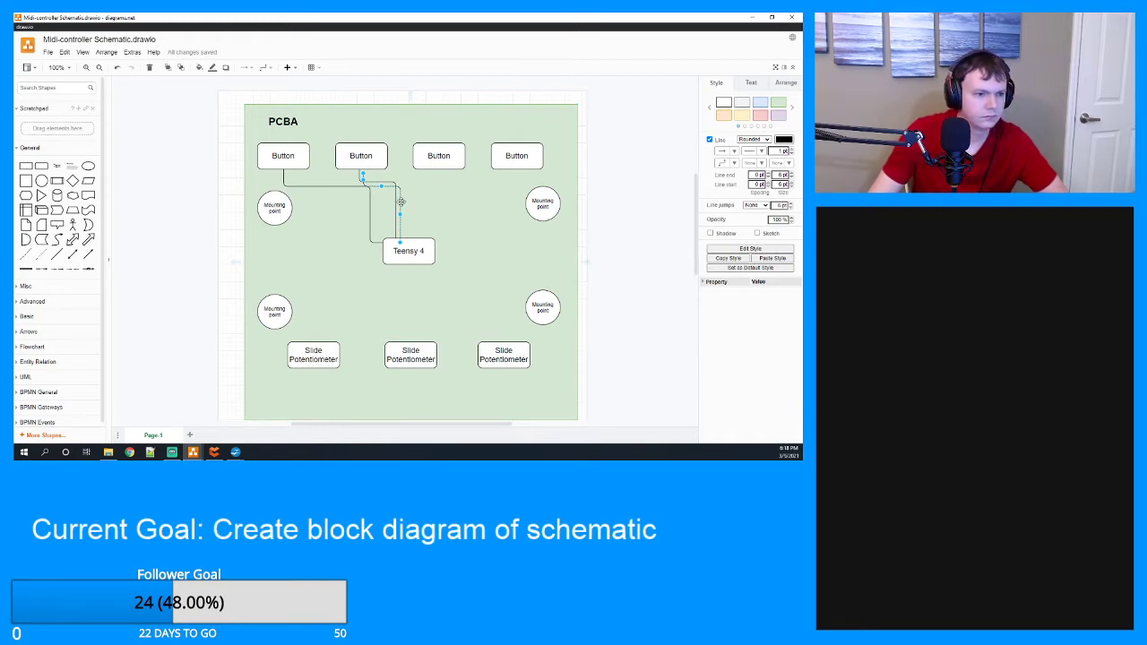
{"action": "left_click_drag", "start_coordinate": [401, 201], "coordinate": [441, 169]}
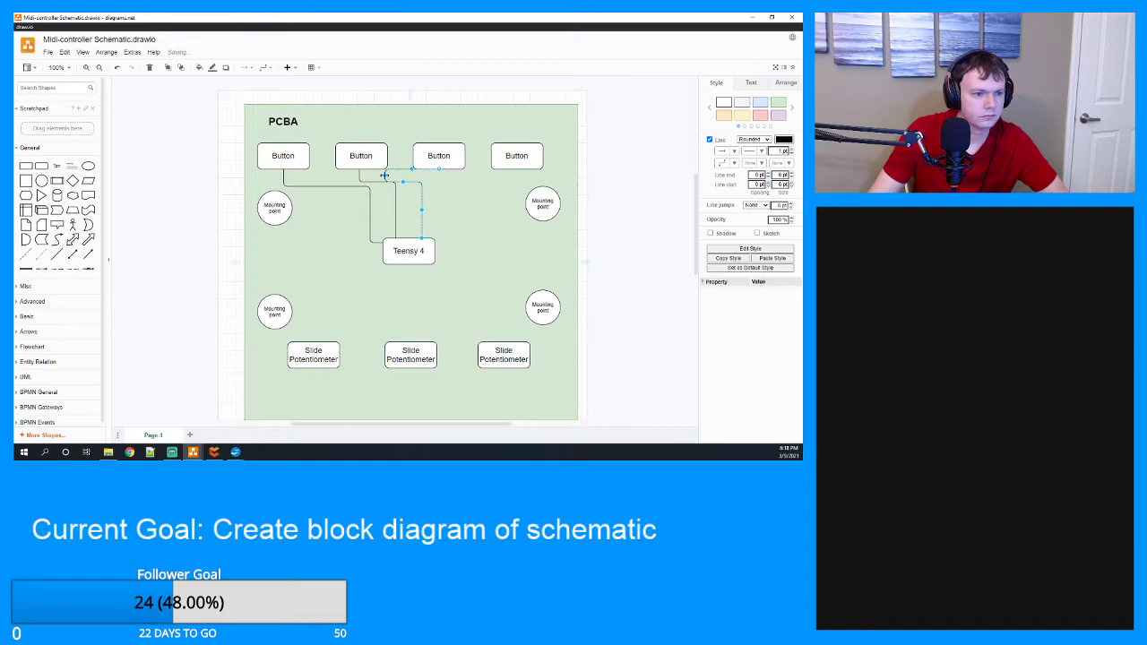
{"action": "left_click", "coordinate": [458, 206]}
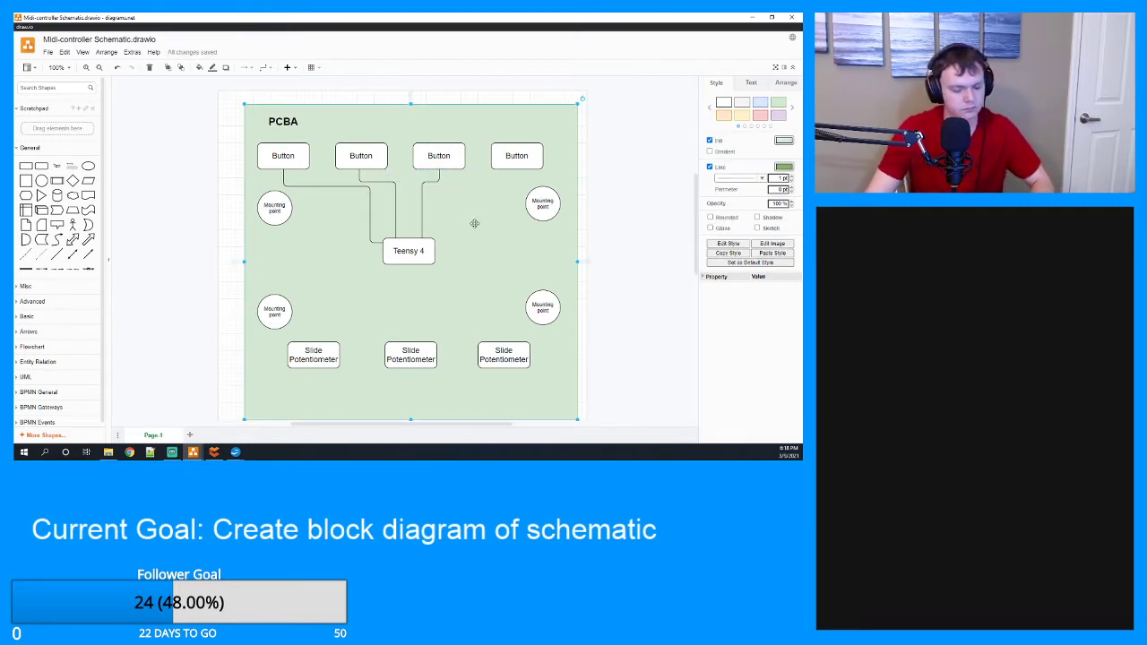
Duplicate the third Button's connector and route the copy from the fourth Button to the right side of Teensy 4.
{"action": "left_click", "coordinate": [427, 199]}
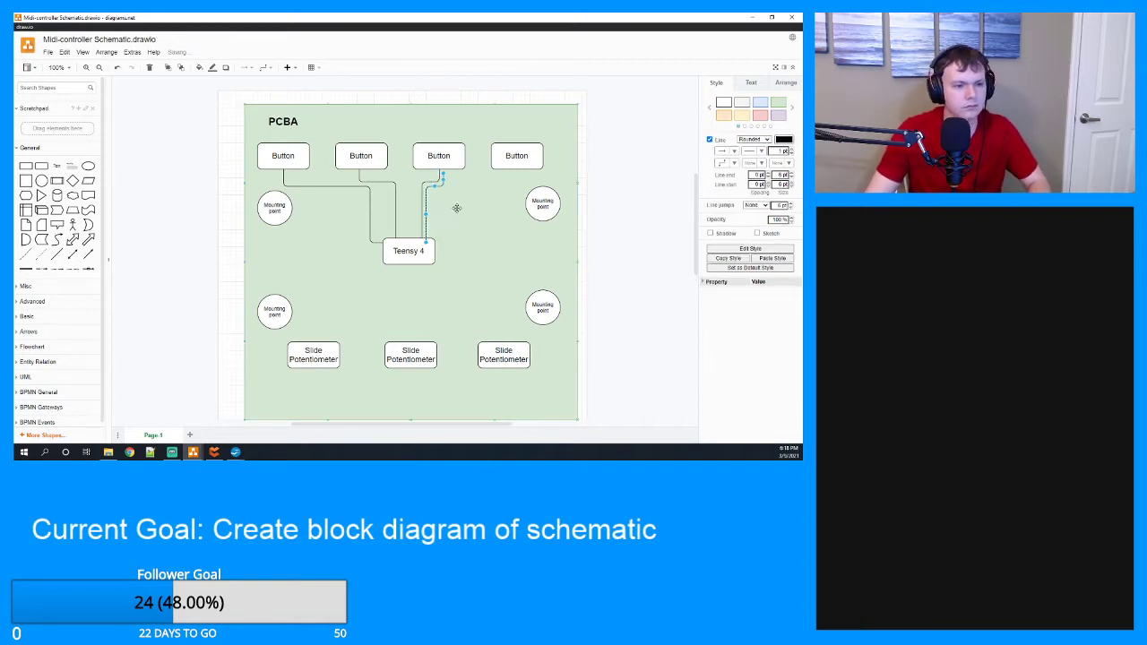
{"action": "left_click_drag", "start_coordinate": [427, 200], "coordinate": [435, 245]}
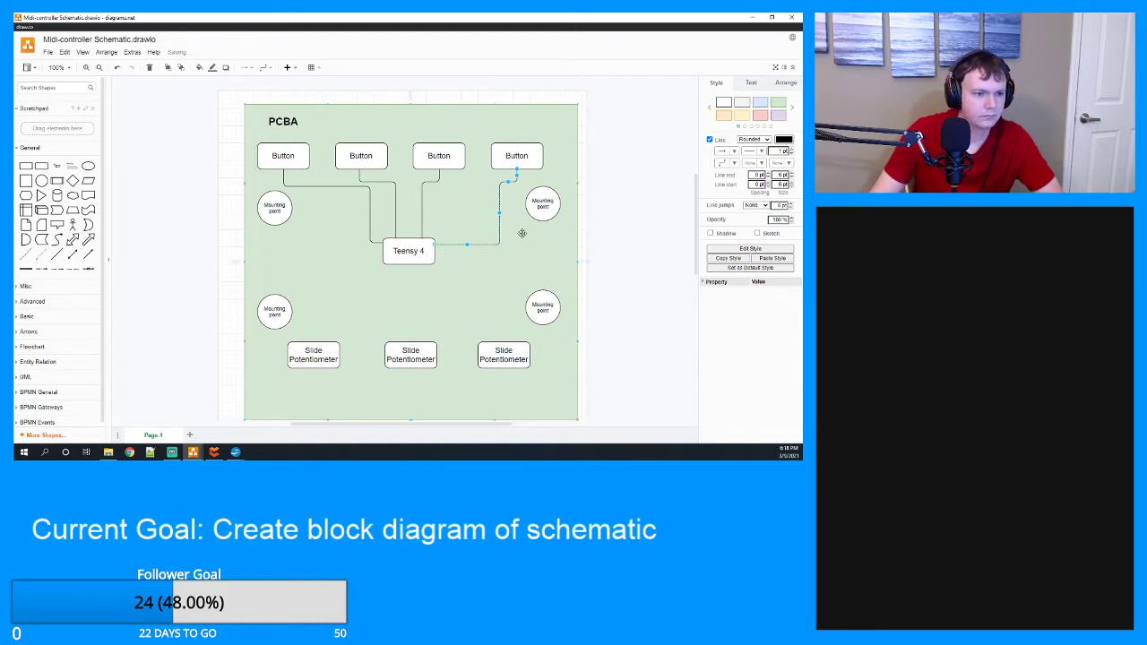
{"action": "left_click_drag", "start_coordinate": [500, 212], "coordinate": [448, 212]}
{"action": "left_click", "coordinate": [480, 253]}
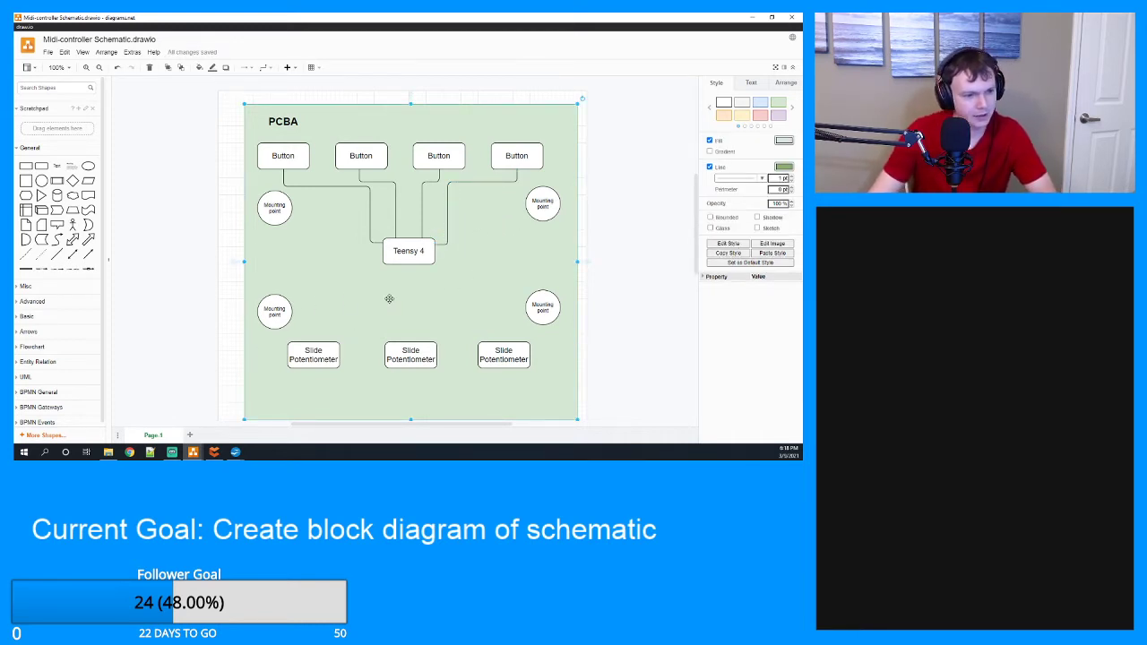
Duplicate a connector line and route the copy from the bottom of Teensy 4 to the top of the rightmost Slide Potentiometer.
{"action": "left_click", "coordinate": [368, 208]}
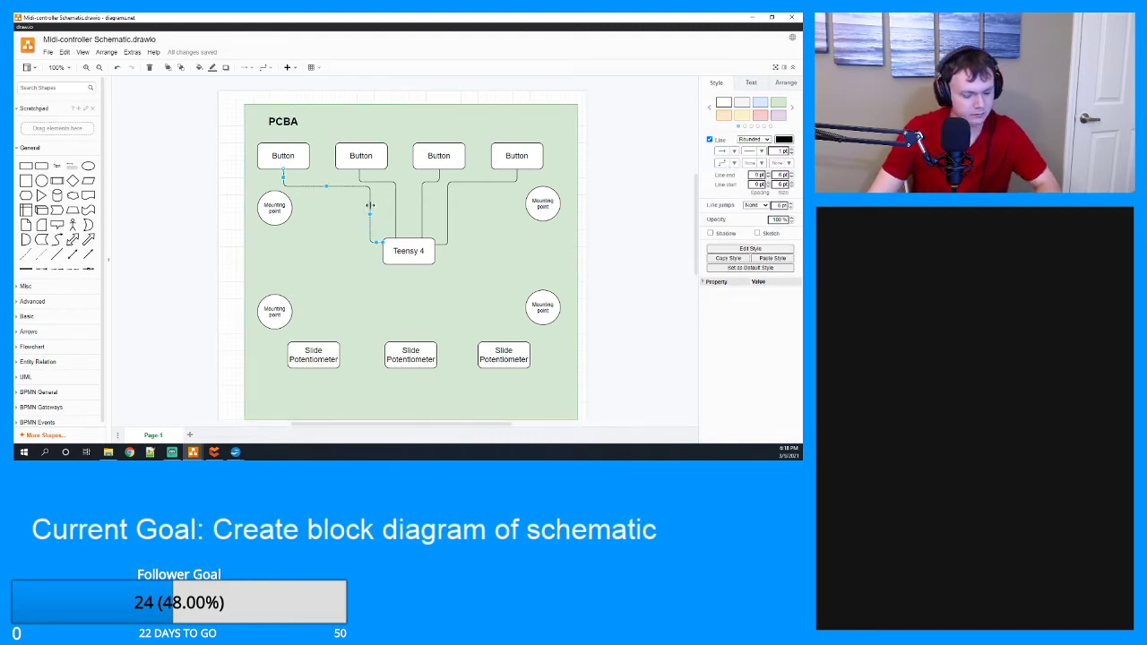
{"action": "left_click_drag", "start_coordinate": [368, 208], "coordinate": [507, 291]}
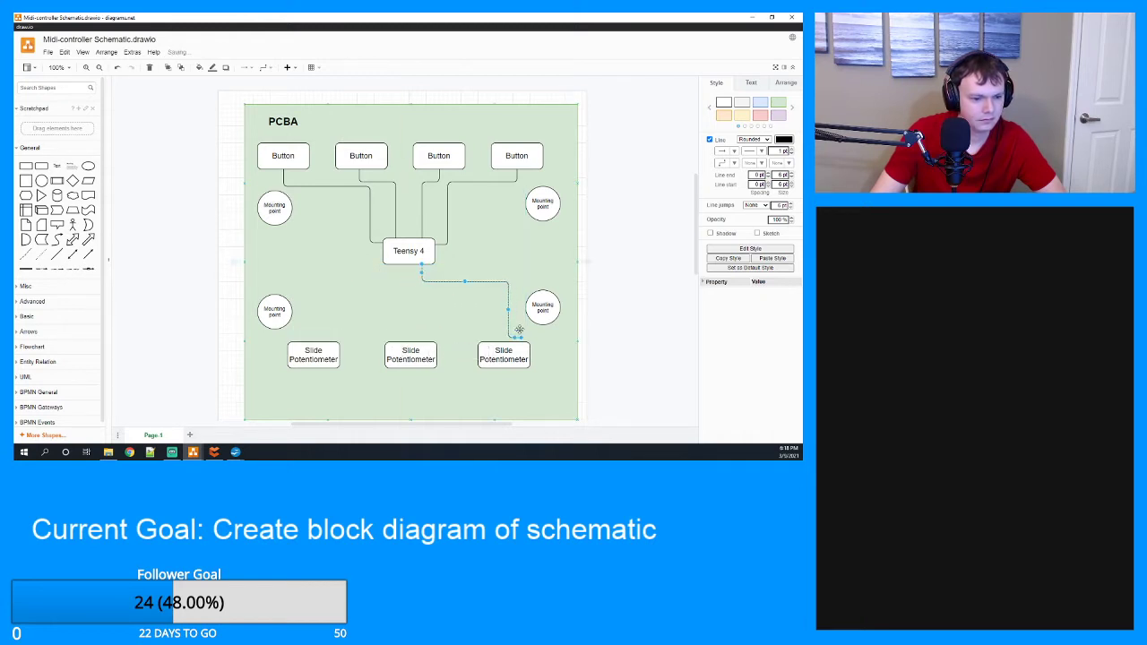
{"action": "left_click_drag", "start_coordinate": [522, 338], "coordinate": [505, 341]}
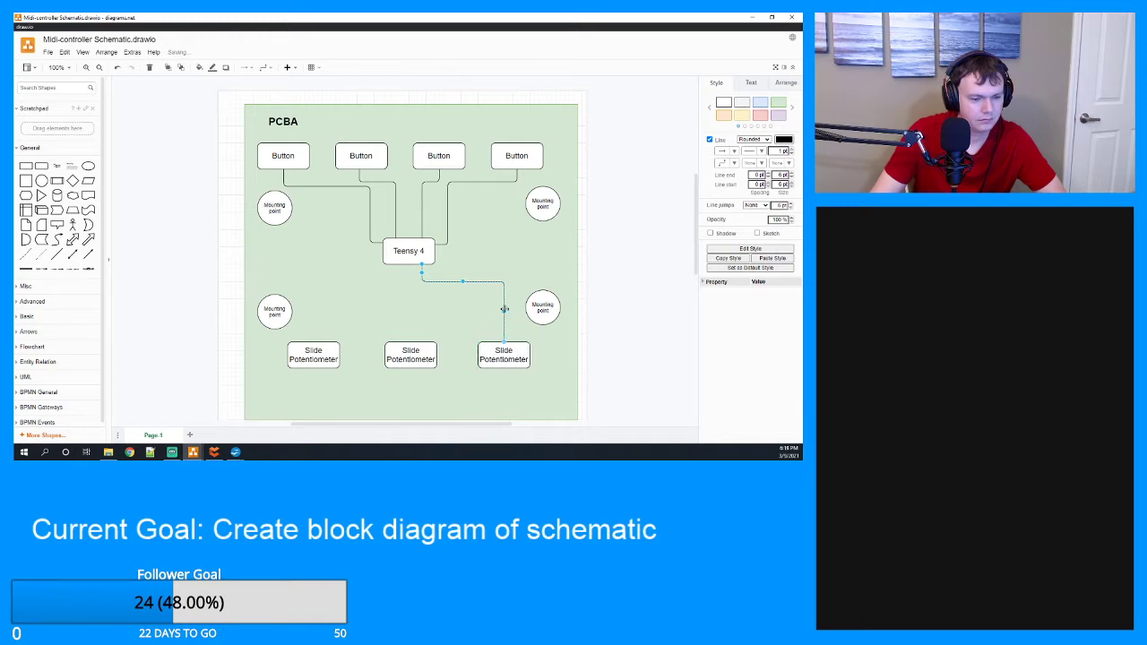
{"action": "left_click", "coordinate": [464, 320]}
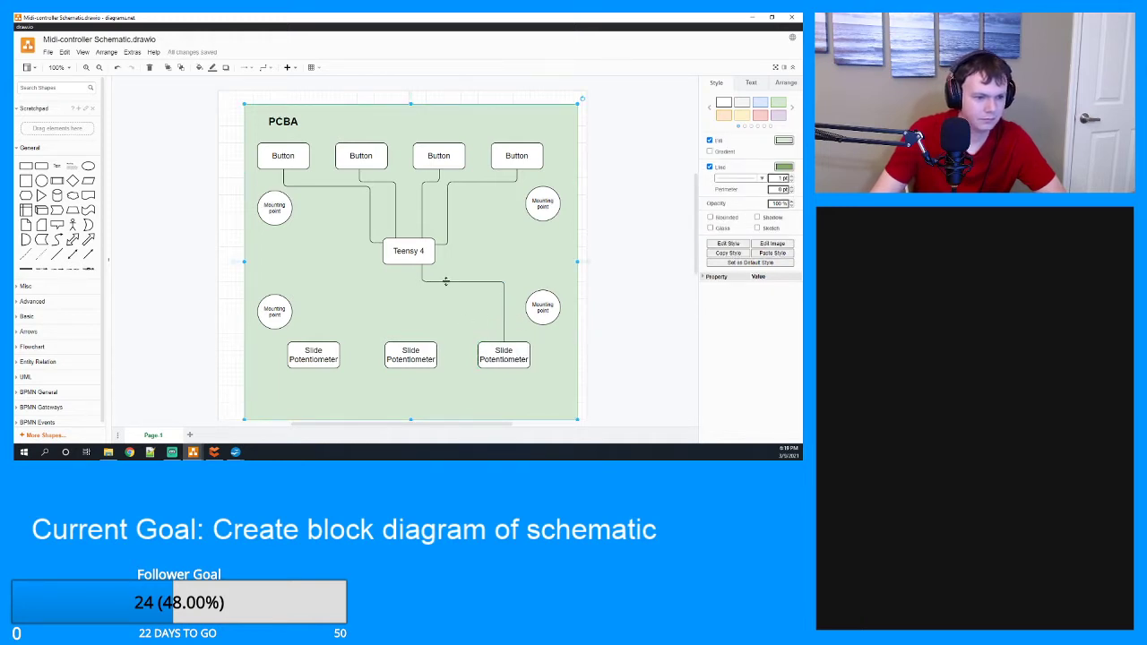
Duplicate the rightmost Slide Potentiometer's connector and route the copy straight from the bottom of Teensy 4 to the middle Slide Potentiometer.
{"action": "left_click", "coordinate": [445, 283]}
{"action": "mouse_move", "coordinate": [445, 282]}
{"action": "left_mouse_down"}
{"action": "mouse_move", "coordinate": [484, 289]}
{"action": "mouse_move", "coordinate": [466, 282]}
{"action": "left_mouse_up"}
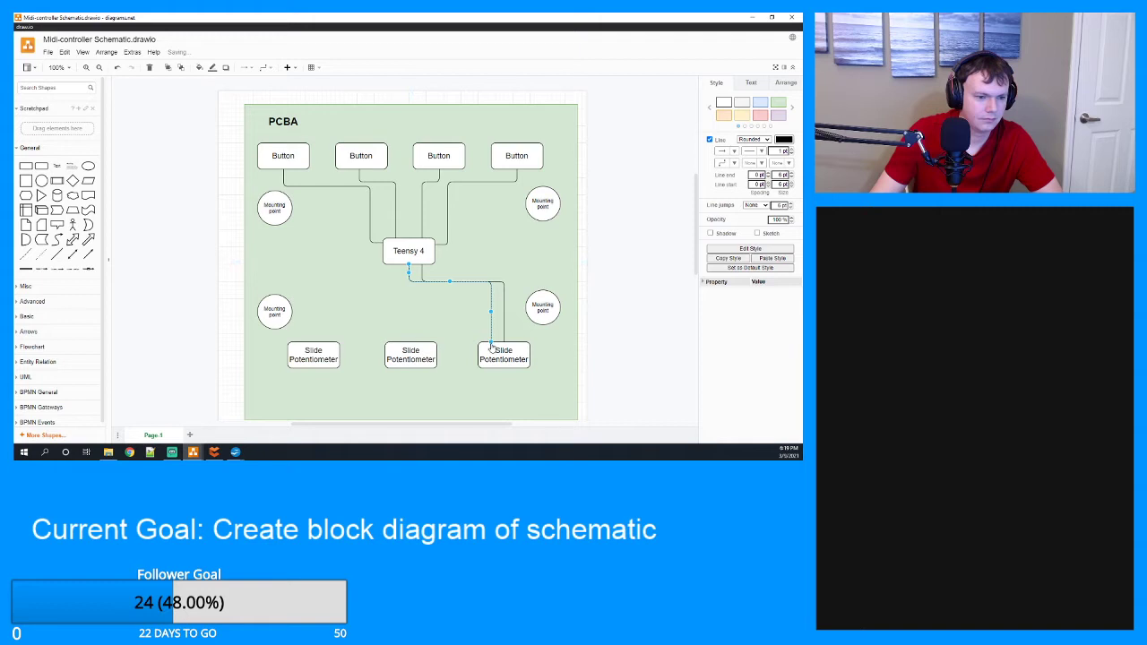
{"action": "left_click_drag", "start_coordinate": [408, 340], "coordinate": [409, 310]}
{"action": "left_click", "coordinate": [381, 301]}
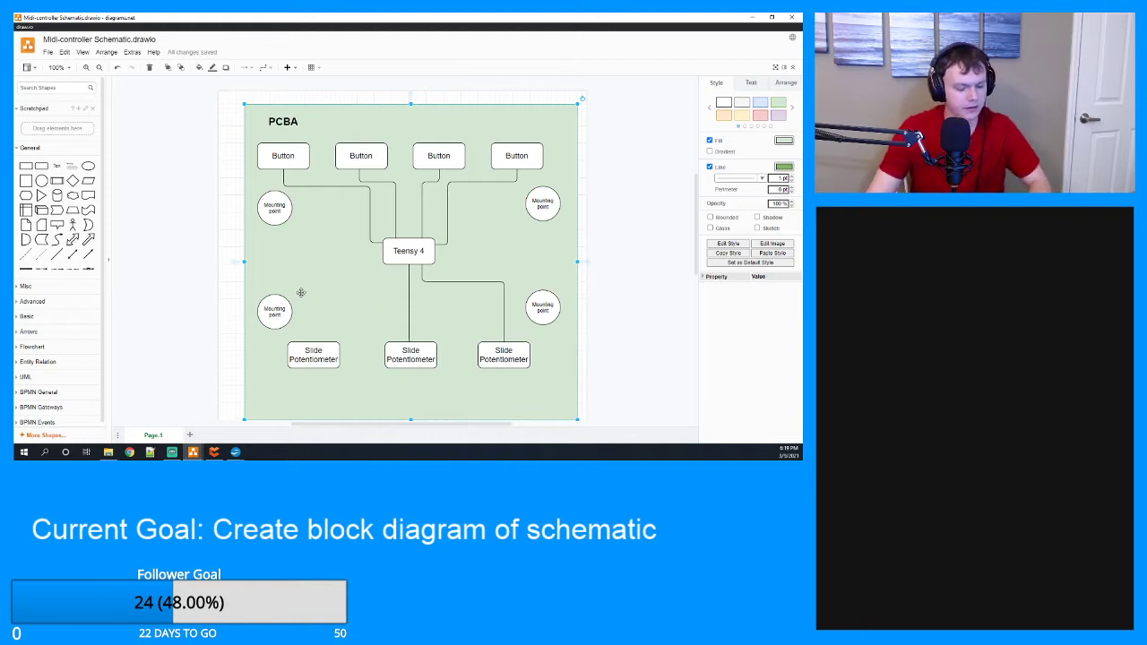
Duplicate the rightmost Slide Potentiometer's connector and route the copy from the bottom of Teensy 4 to the top of the leftmost Slide Potentiometer.
{"action": "left_click", "coordinate": [455, 282]}
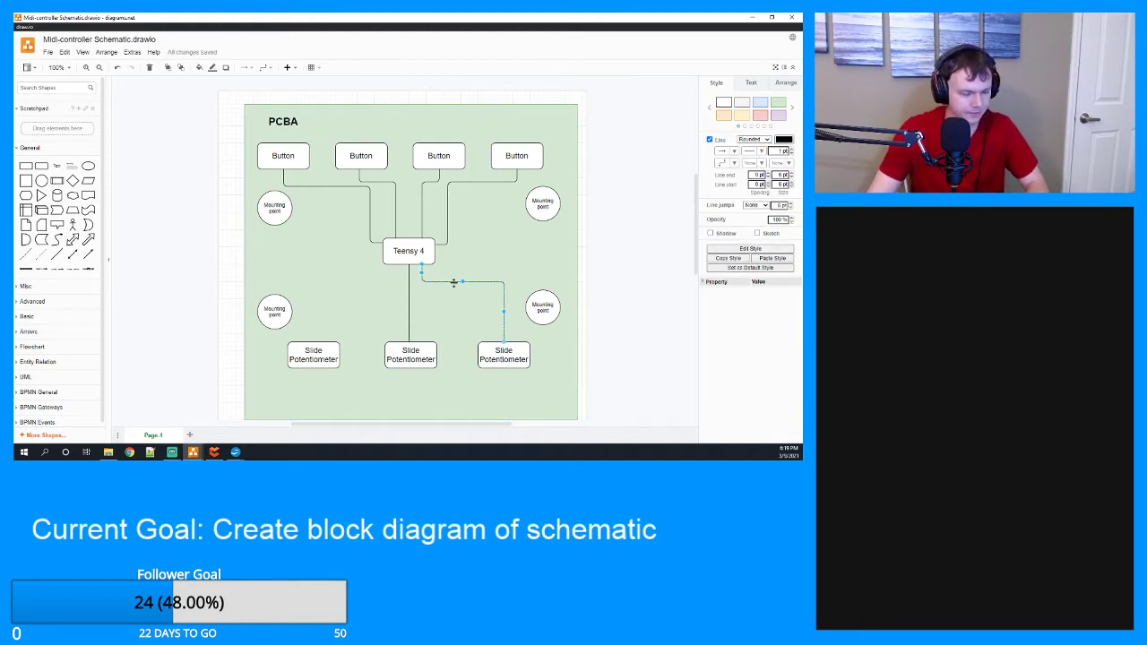
{"action": "left_click_drag", "start_coordinate": [454, 282], "coordinate": [483, 346]}
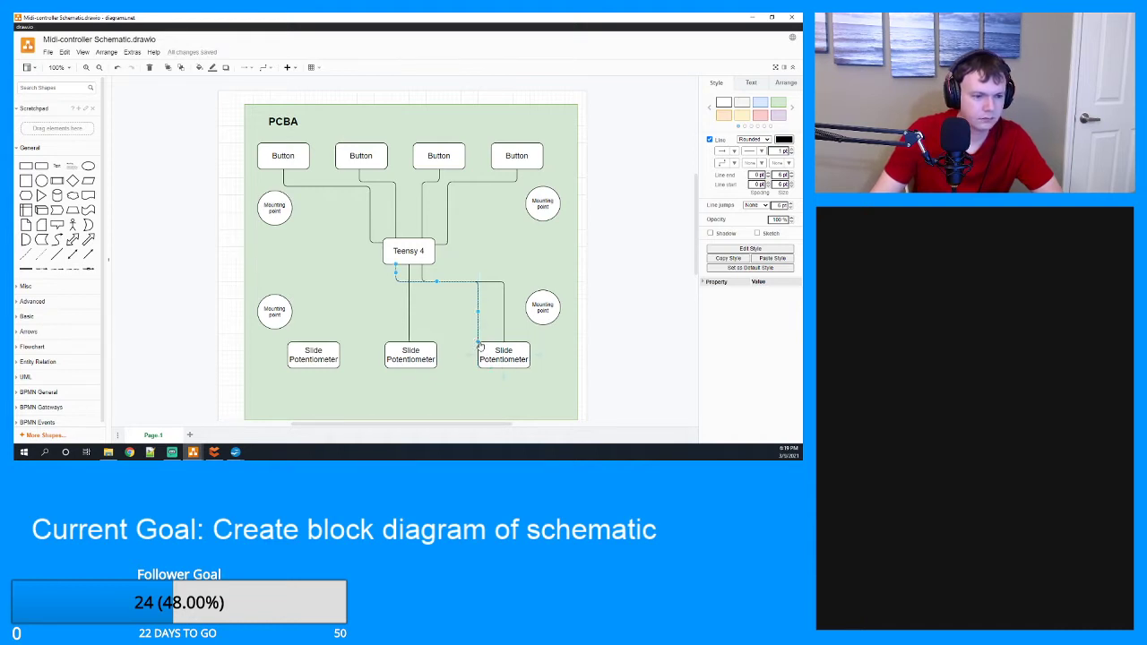
{"action": "left_click_drag", "start_coordinate": [479, 345], "coordinate": [313, 349]}
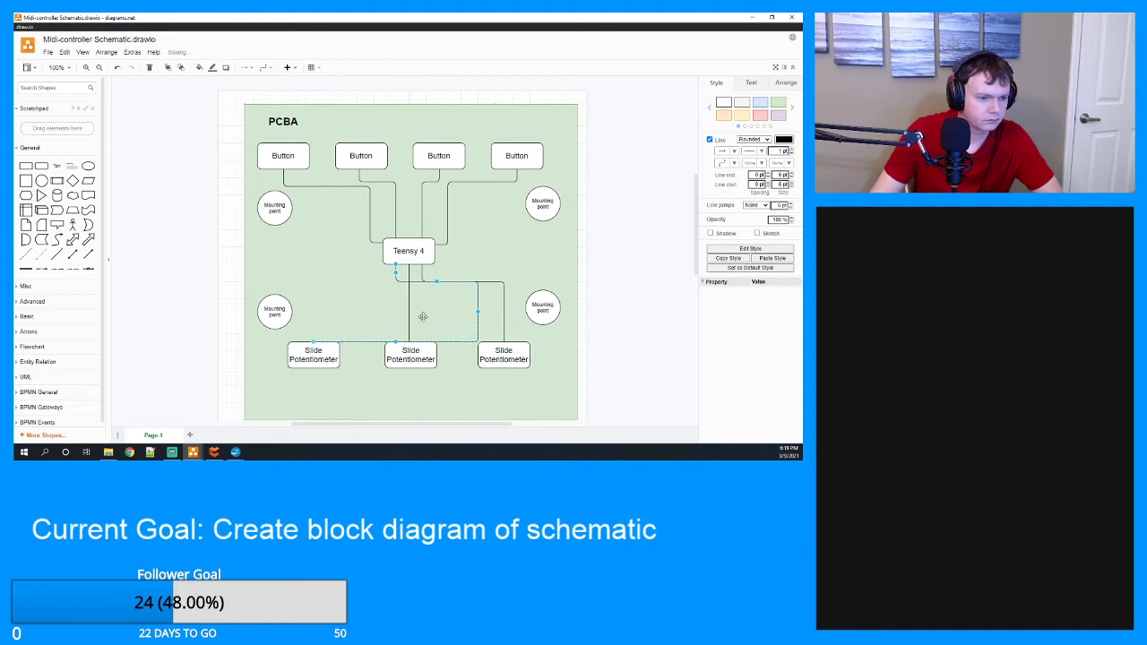
{"action": "left_click_drag", "start_coordinate": [478, 312], "coordinate": [314, 313]}
{"action": "left_click", "coordinate": [439, 326]}
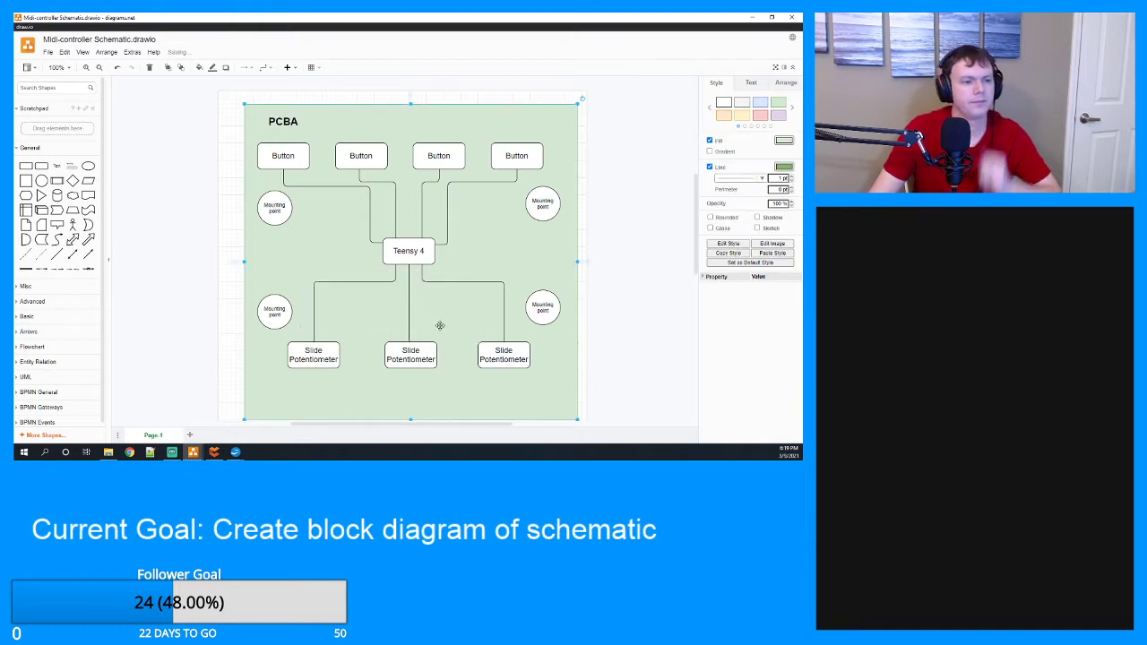
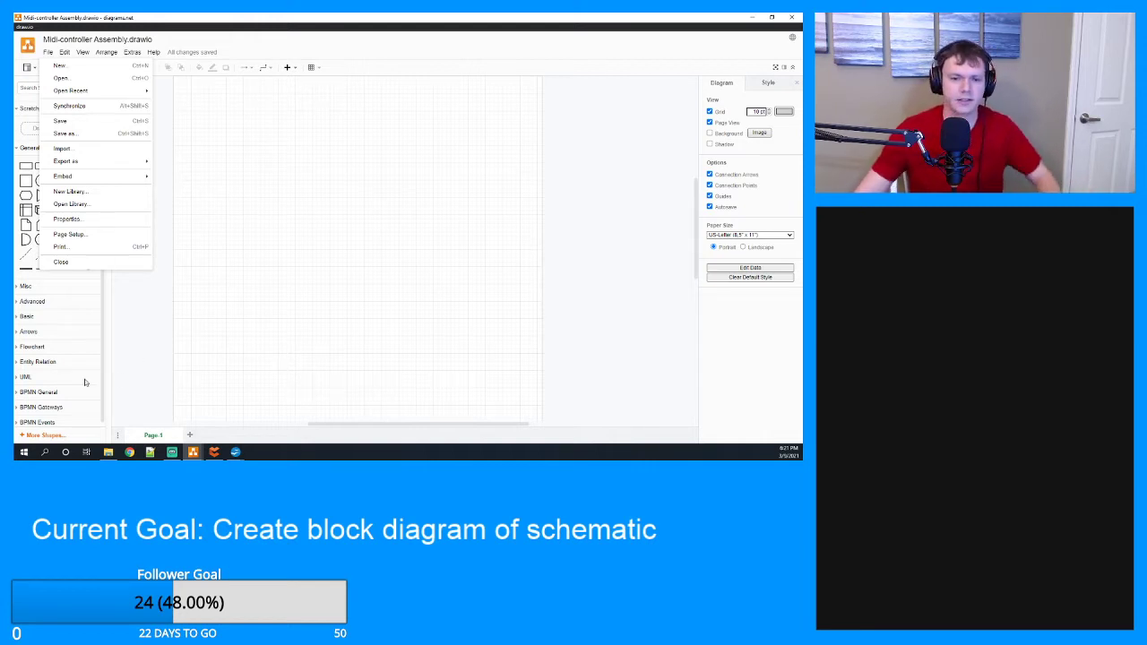
Add a rectangle to the blank Midi-controller Assembly page and enlarge it into a wide block that extends past the page's right edge.
{"action": "left_click", "coordinate": [352, 38]}
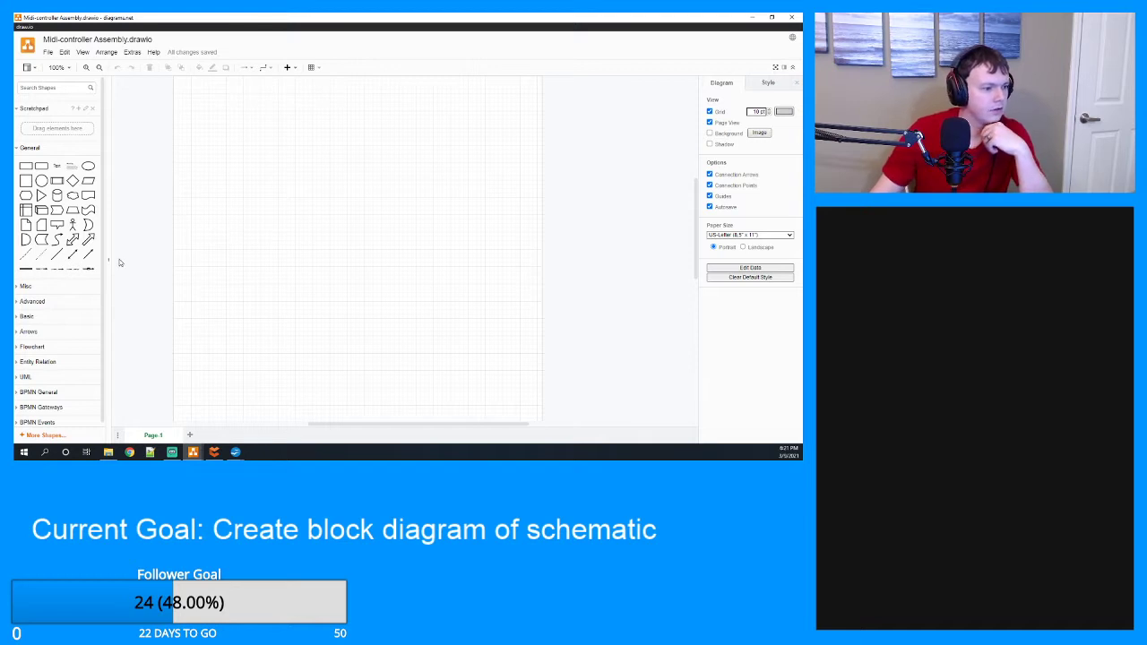
{"action": "mouse_move", "coordinate": [25, 169]}
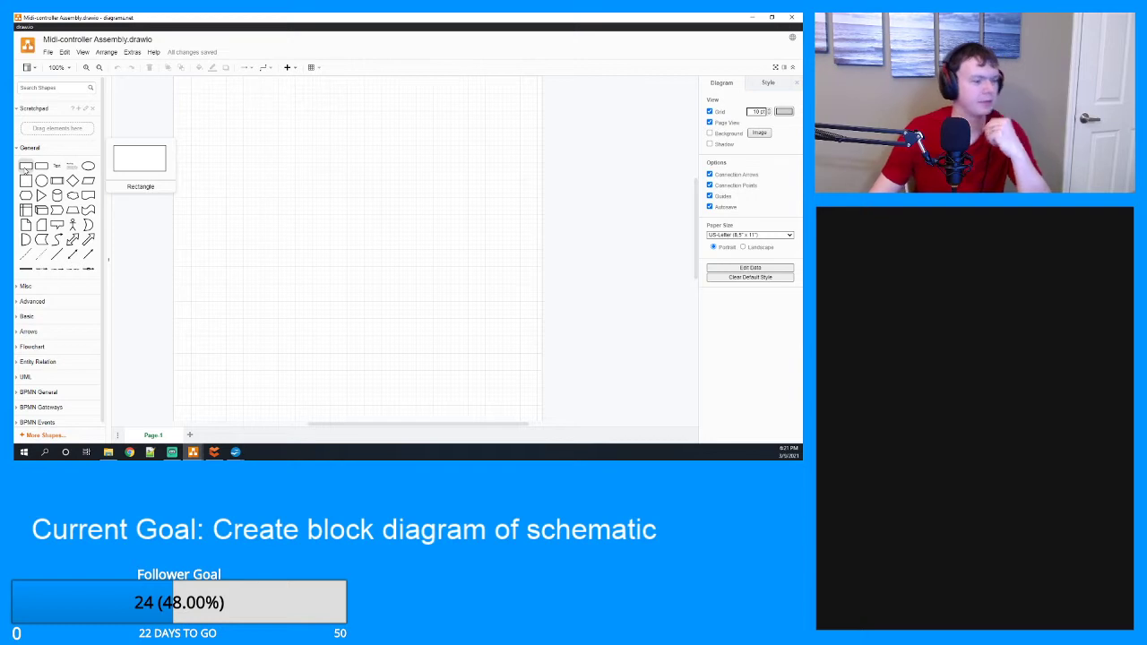
{"action": "left_click", "coordinate": [26, 169]}
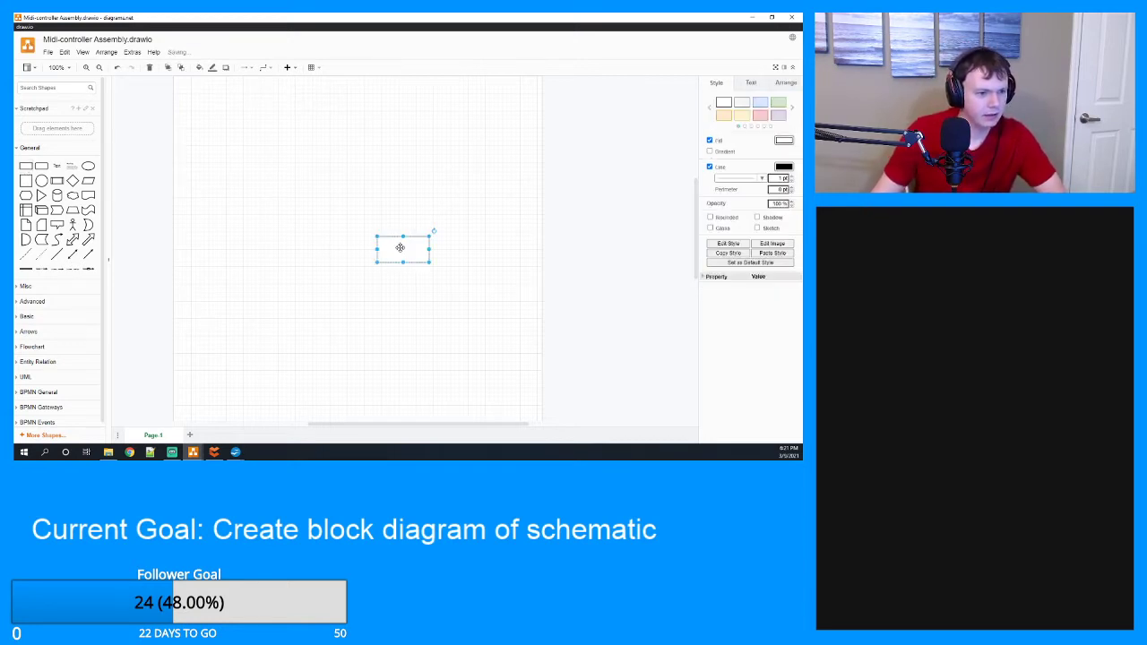
{"action": "left_click_drag", "start_coordinate": [377, 234], "coordinate": [199, 154]}
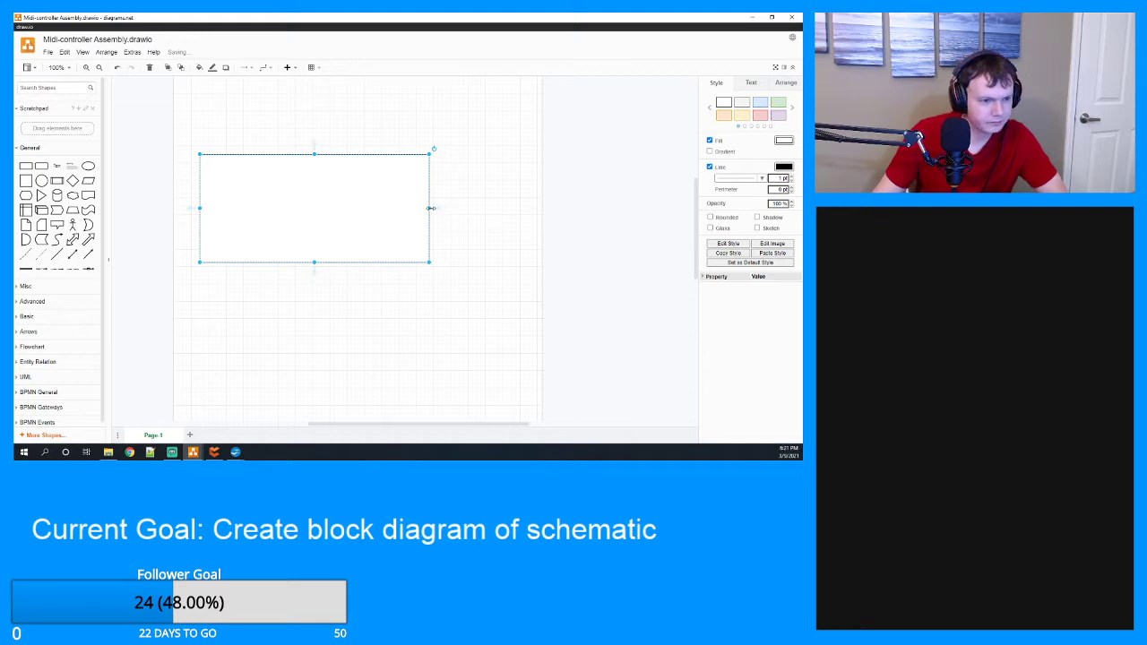
{"action": "left_click_drag", "start_coordinate": [439, 209], "coordinate": [520, 208]}
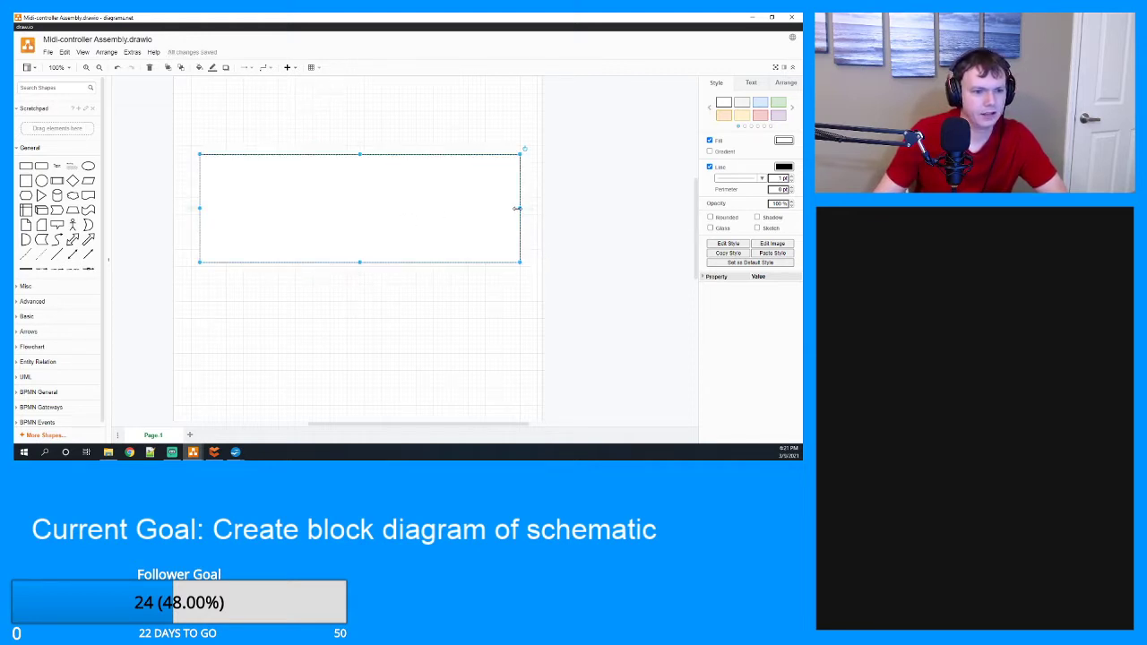
{"action": "left_click_drag", "start_coordinate": [520, 208], "coordinate": [654, 208]}
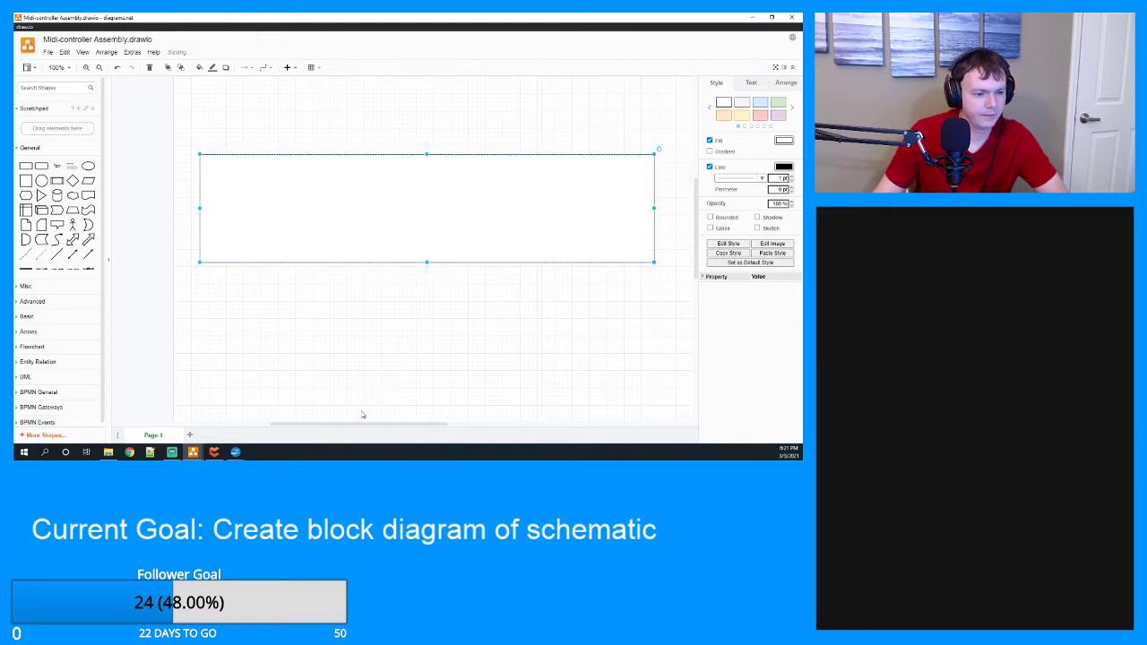
{"action": "mouse_move", "coordinate": [359, 426]}
{"action": "left_mouse_down"}
{"action": "mouse_move", "coordinate": [381, 428]}
{"action": "mouse_move", "coordinate": [369, 426]}
{"action": "left_mouse_up"}
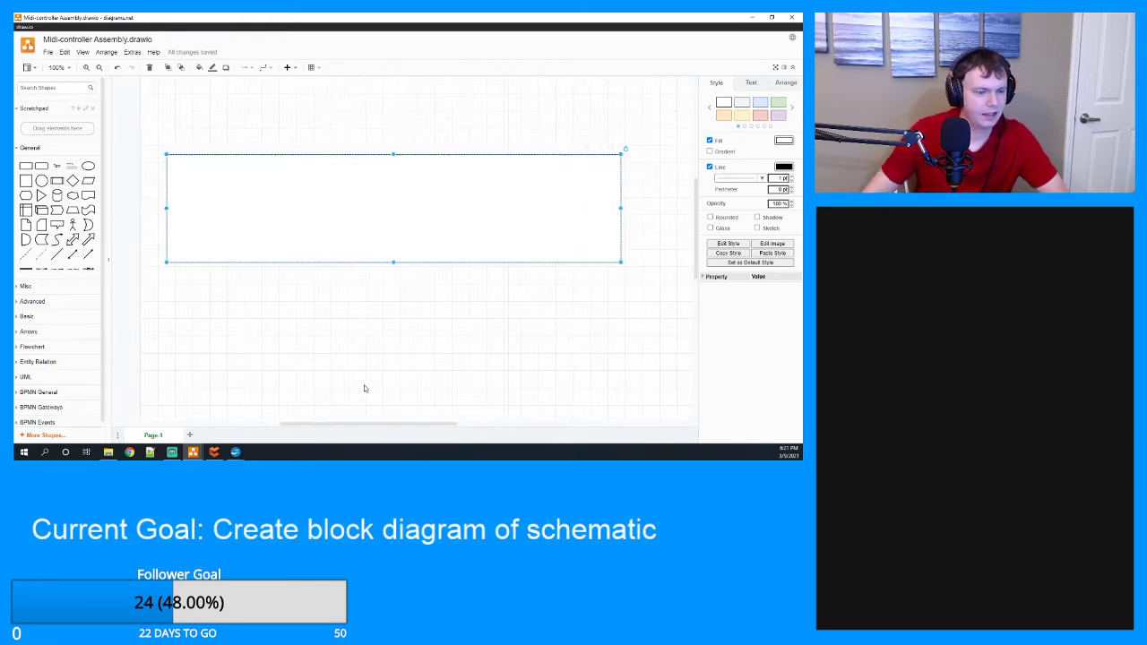
Duplicate the wide rectangle and place the copy below the original with their left and right edges aligned.
{"action": "key", "text": "ctrl+c"}
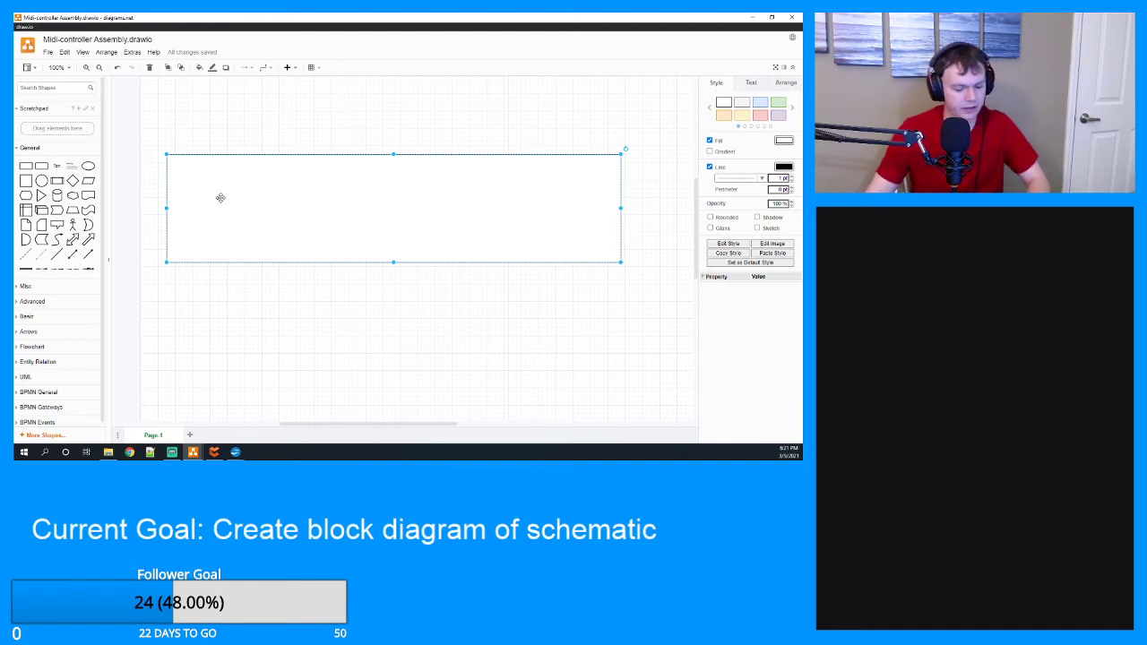
{"action": "key", "text": "ctrl+v"}
{"action": "left_click_drag", "start_coordinate": [296, 213], "coordinate": [383, 355]}
{"action": "scroll", "coordinate": [383, 355], "scroll_direction": "down", "scroll_amount": 2}
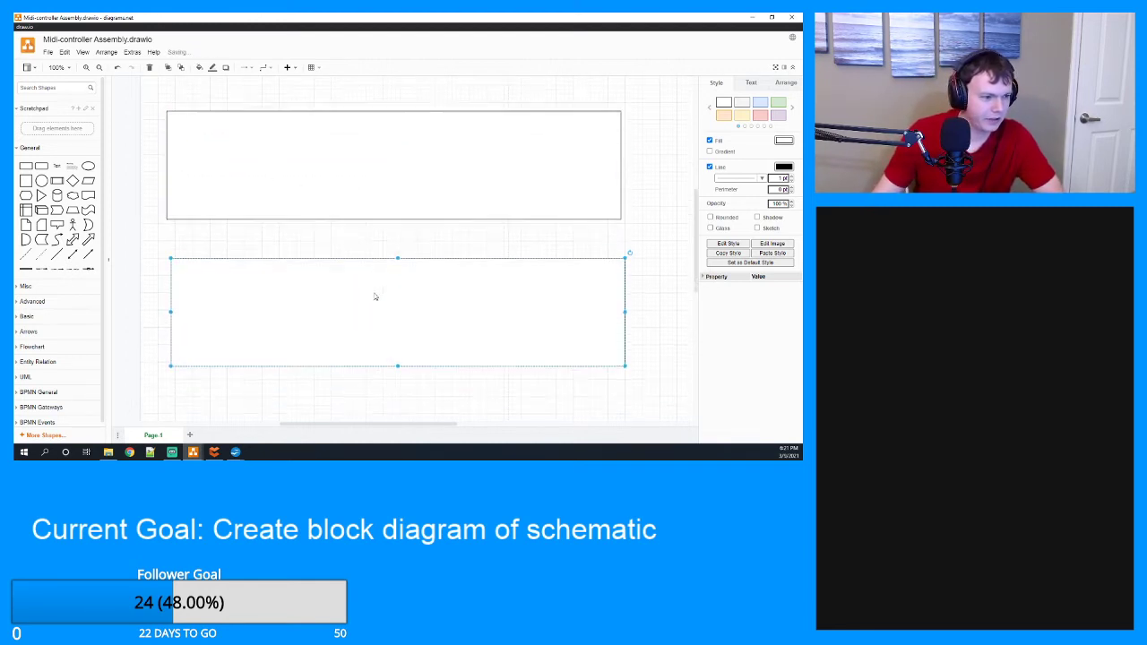
{"action": "left_click_drag", "start_coordinate": [431, 255], "coordinate": [425, 256]}
{"action": "scroll", "coordinate": [425, 256], "scroll_direction": "up", "scroll_amount": 2}
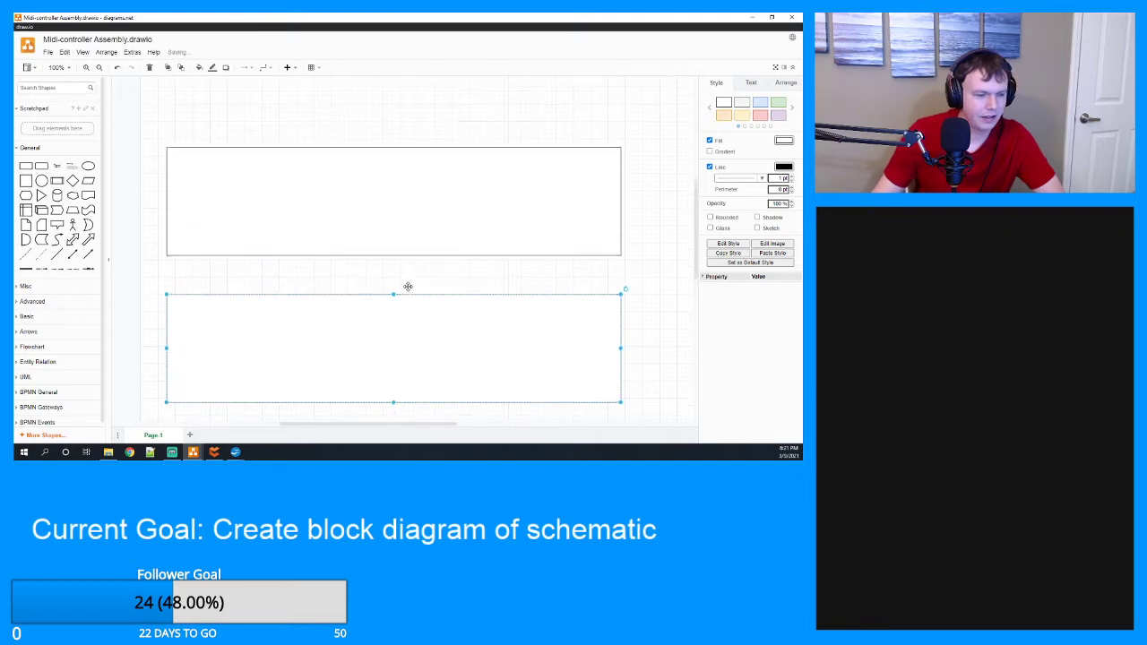
Make the upper rectangle taller in both directions and extend the lower rectangle upward until the two blocks meet.
{"action": "left_click", "coordinate": [413, 249]}
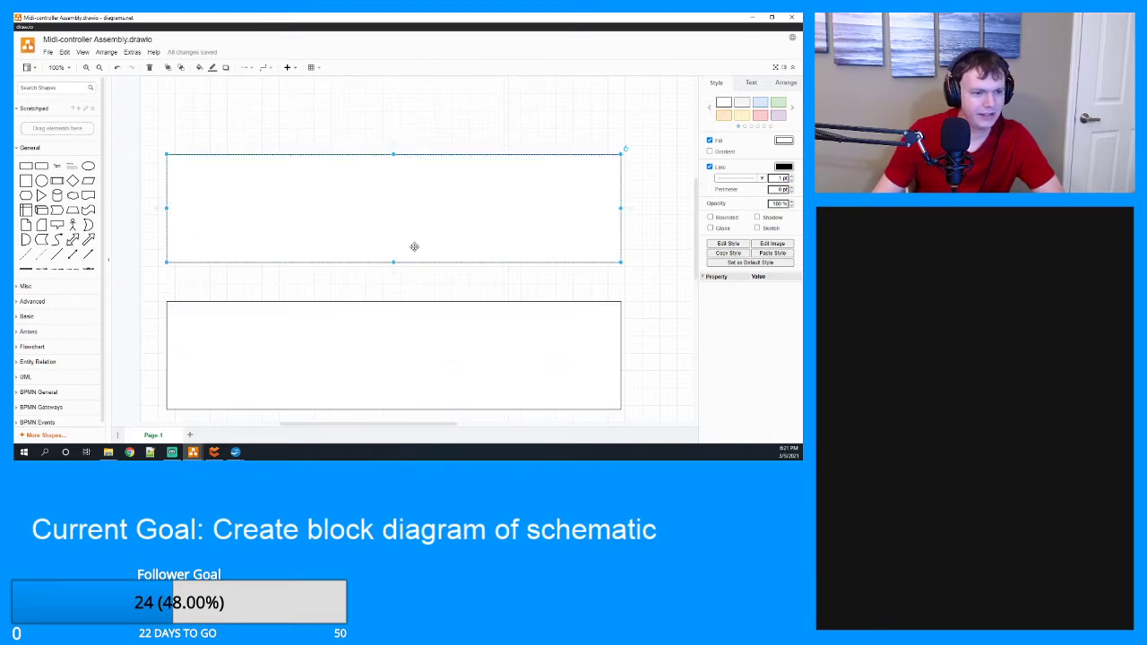
{"action": "left_click_drag", "start_coordinate": [397, 261], "coordinate": [390, 282]}
{"action": "left_click_drag", "start_coordinate": [392, 154], "coordinate": [389, 110]}
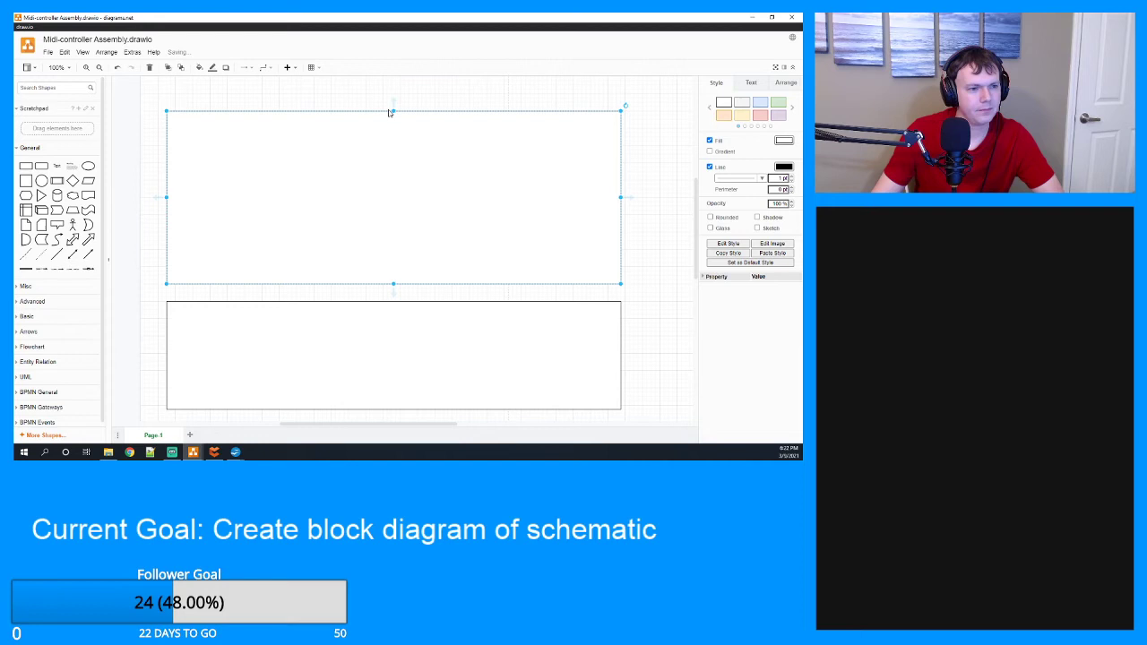
{"action": "left_click", "coordinate": [390, 321]}
{"action": "left_click_drag", "start_coordinate": [394, 300], "coordinate": [390, 270]}
Add a text label reading "Top Enclosure" in the upper rectangle's top-left corner and widen it to fit on one line.
{"action": "scroll", "coordinate": [371, 246], "scroll_direction": "up", "scroll_amount": 5}
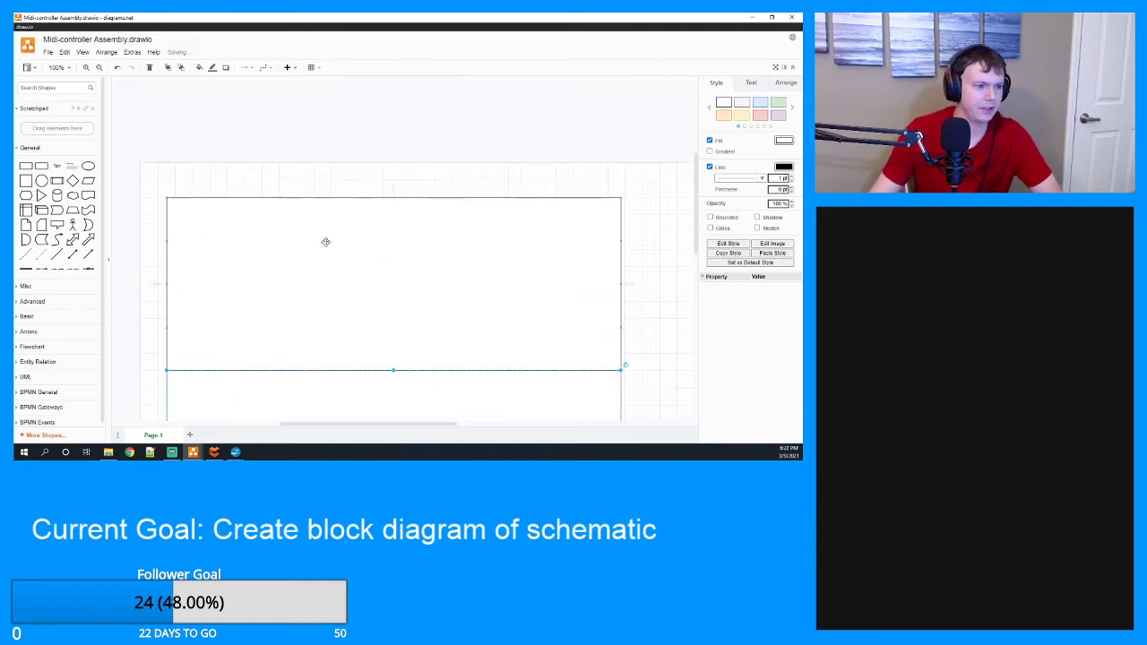
{"action": "scroll", "coordinate": [323, 238], "scroll_direction": "down", "scroll_amount": 1}
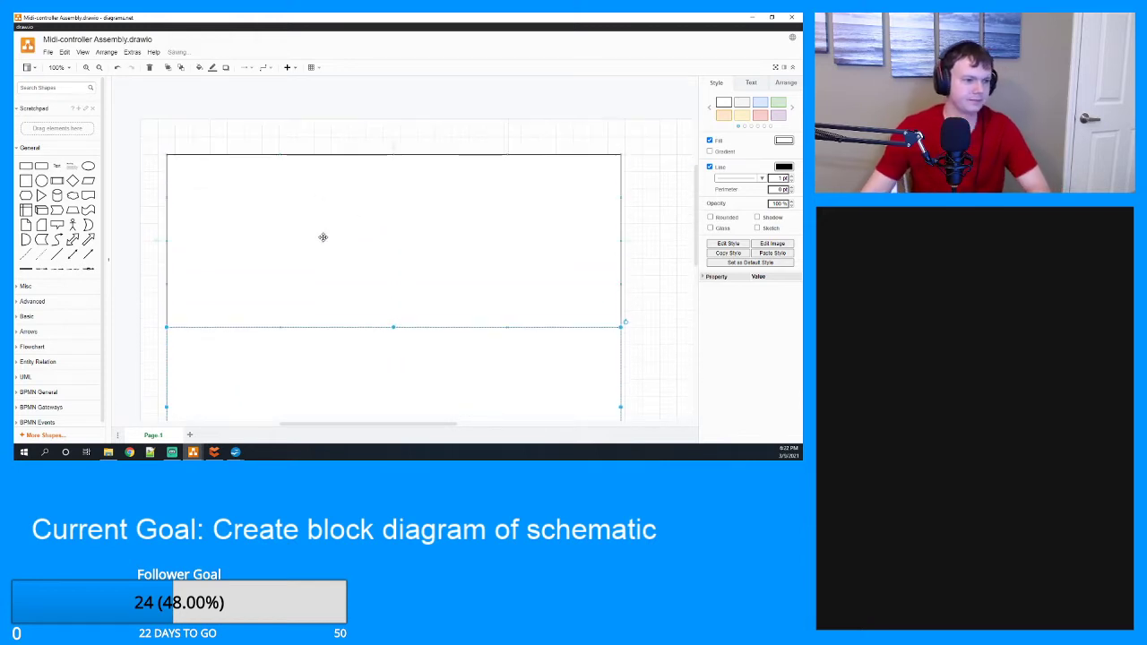
{"action": "left_click", "coordinate": [227, 268]}
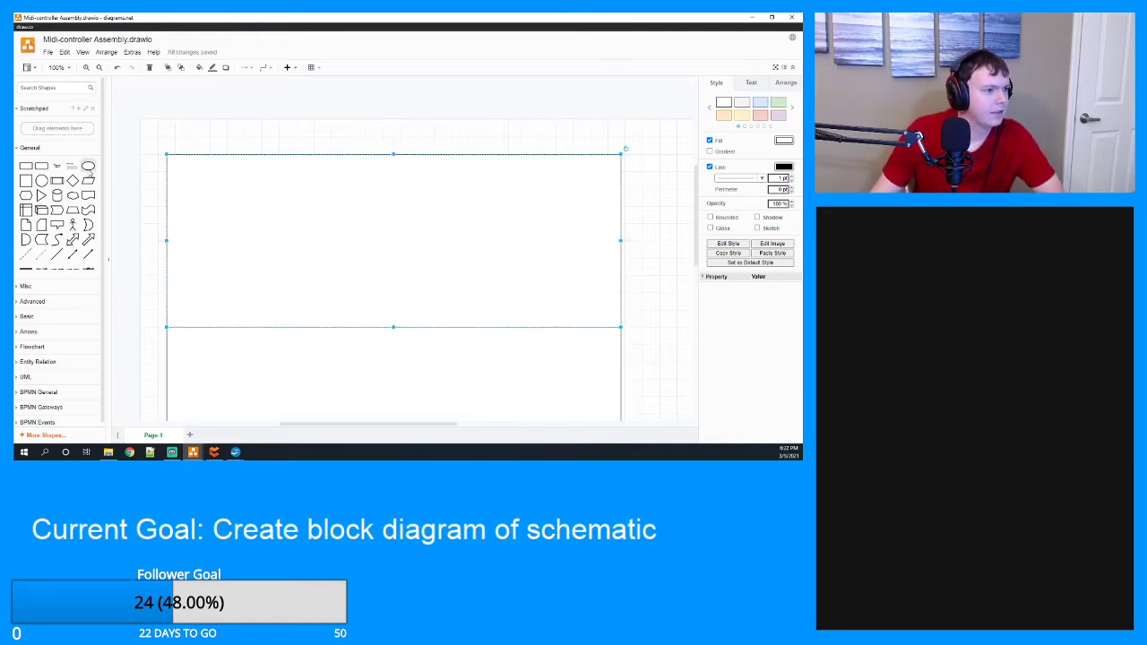
{"action": "left_click", "coordinate": [56, 166]}
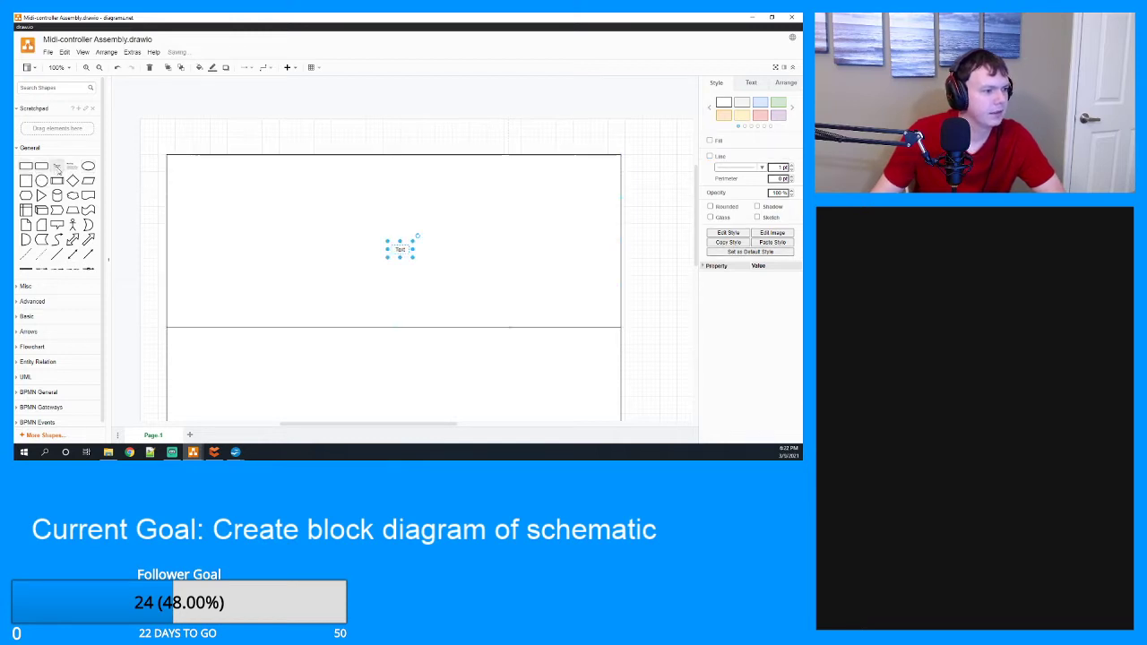
{"action": "left_click_drag", "start_coordinate": [402, 249], "coordinate": [183, 166]}
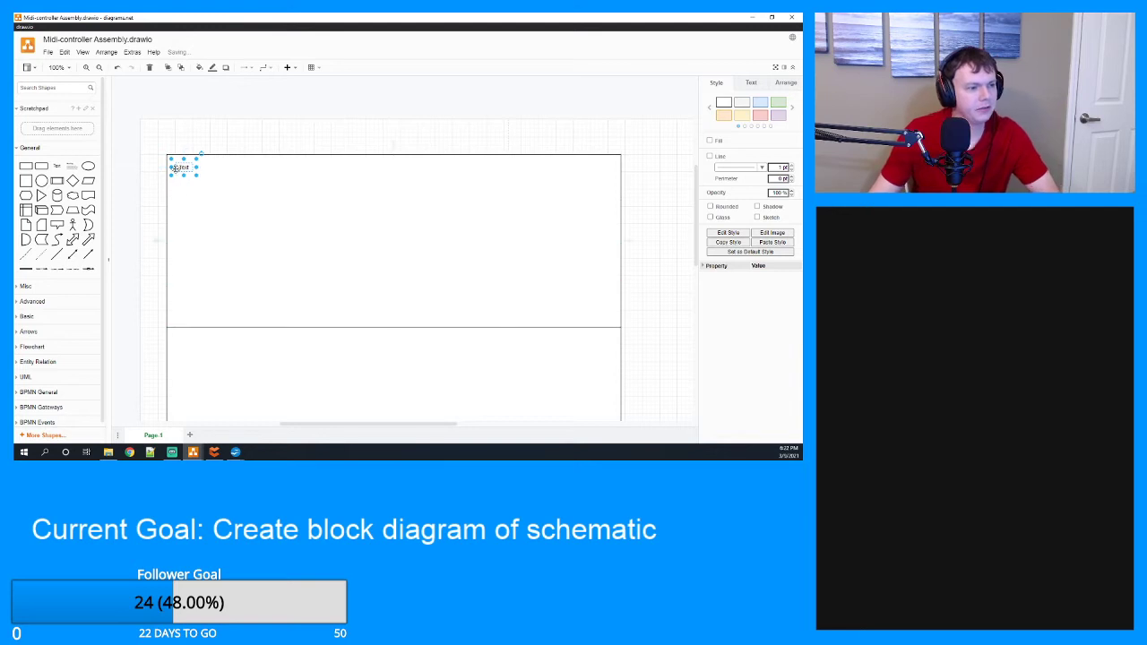
{"action": "double_click", "coordinate": [184, 168]}
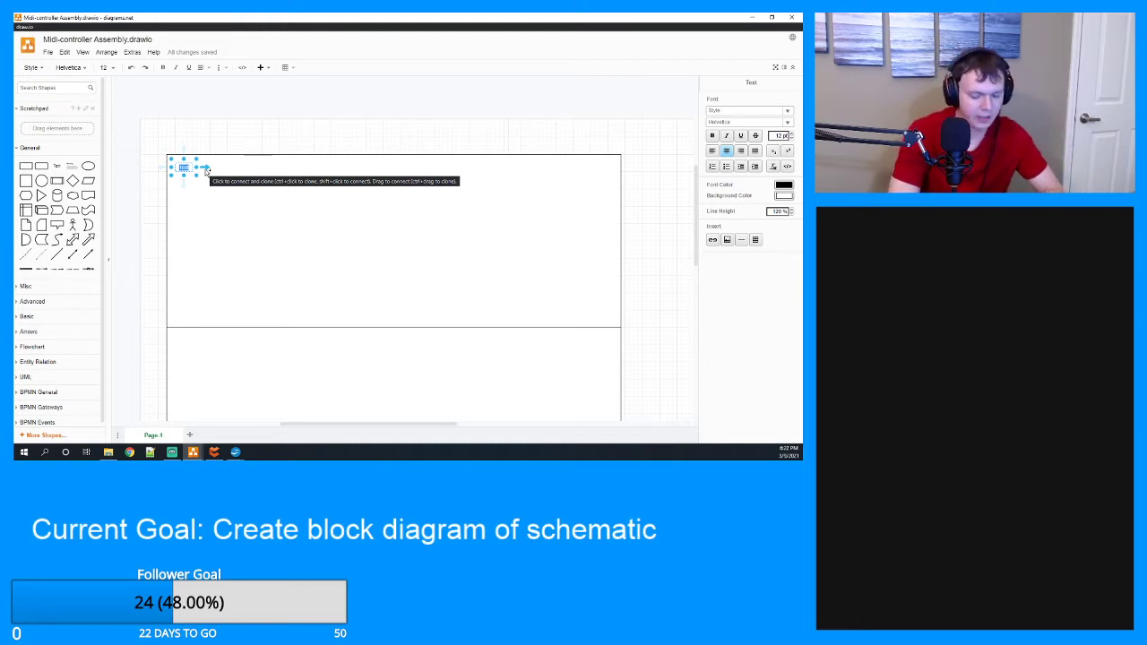
{"action": "type", "text": "Top"}
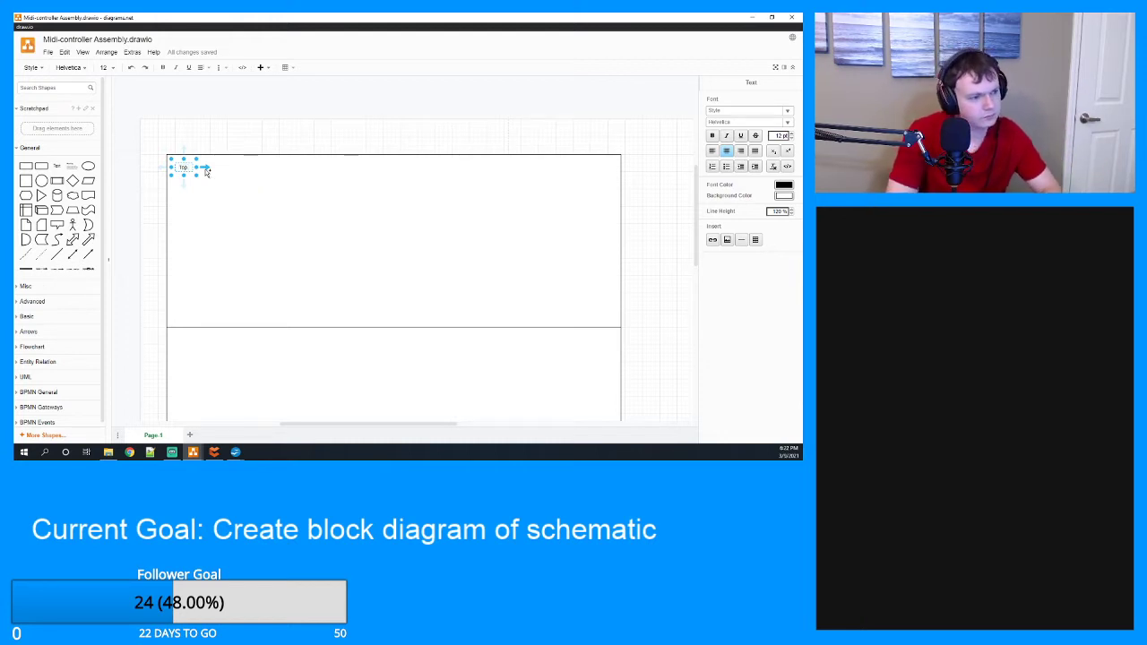
{"action": "type", "text": " End"}
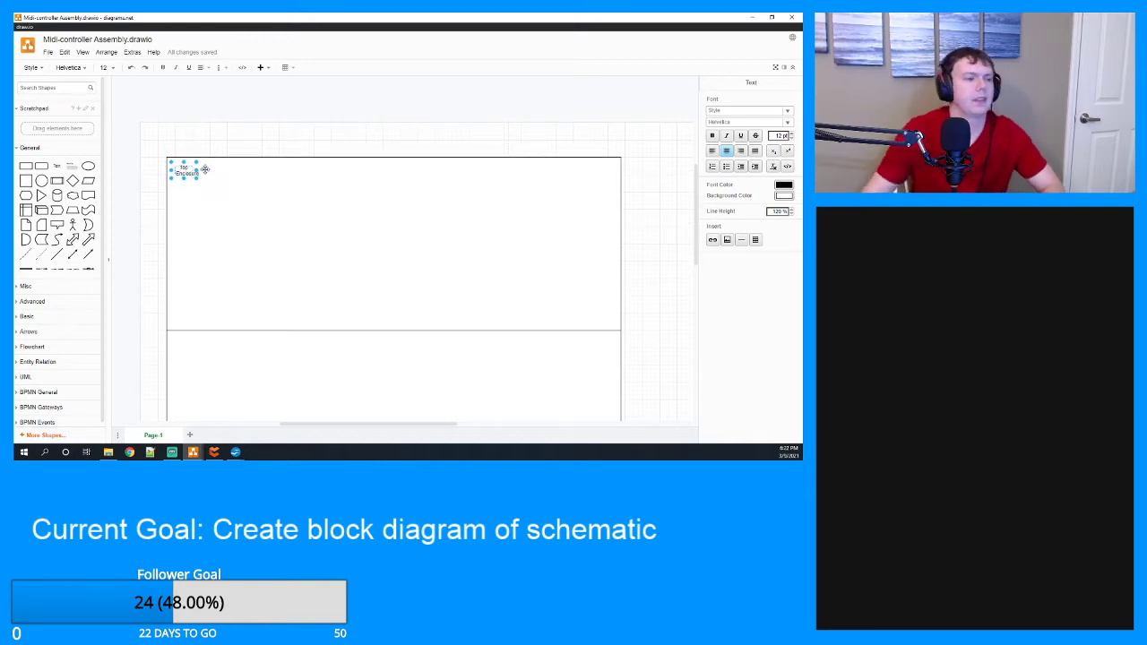
{"action": "left_click_drag", "start_coordinate": [196, 170], "coordinate": [218, 165]}
{"action": "left_click", "coordinate": [236, 214]}
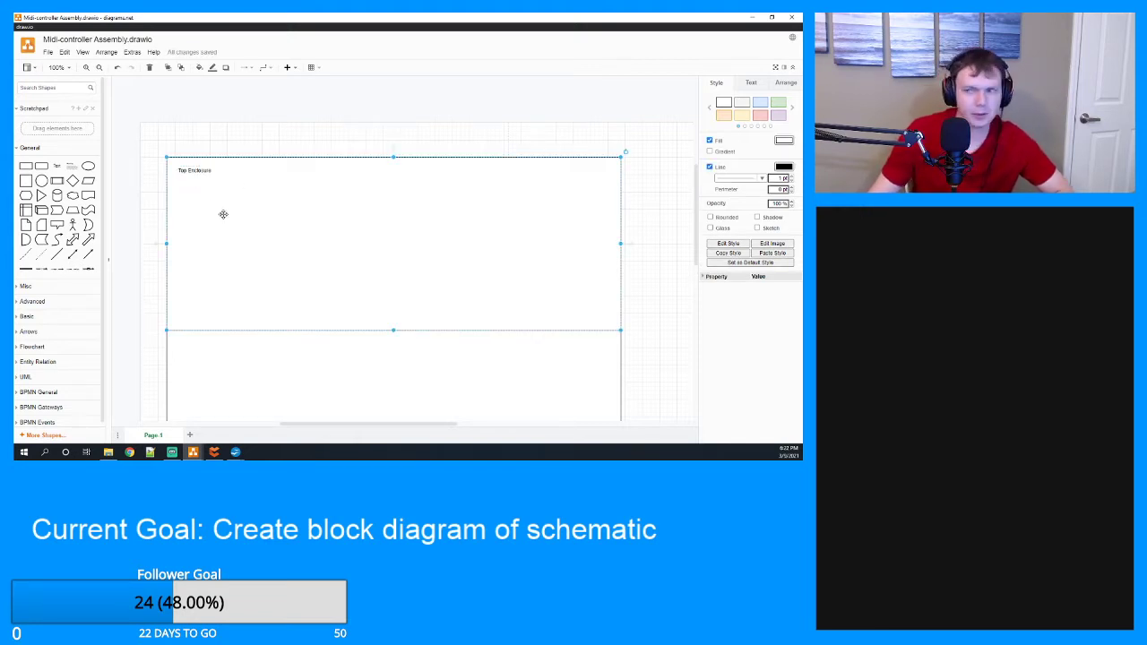
Set the Top Enclosure label's font size to 18 pt and widen its text box to fit on one line.
{"action": "double_click", "coordinate": [194, 171]}
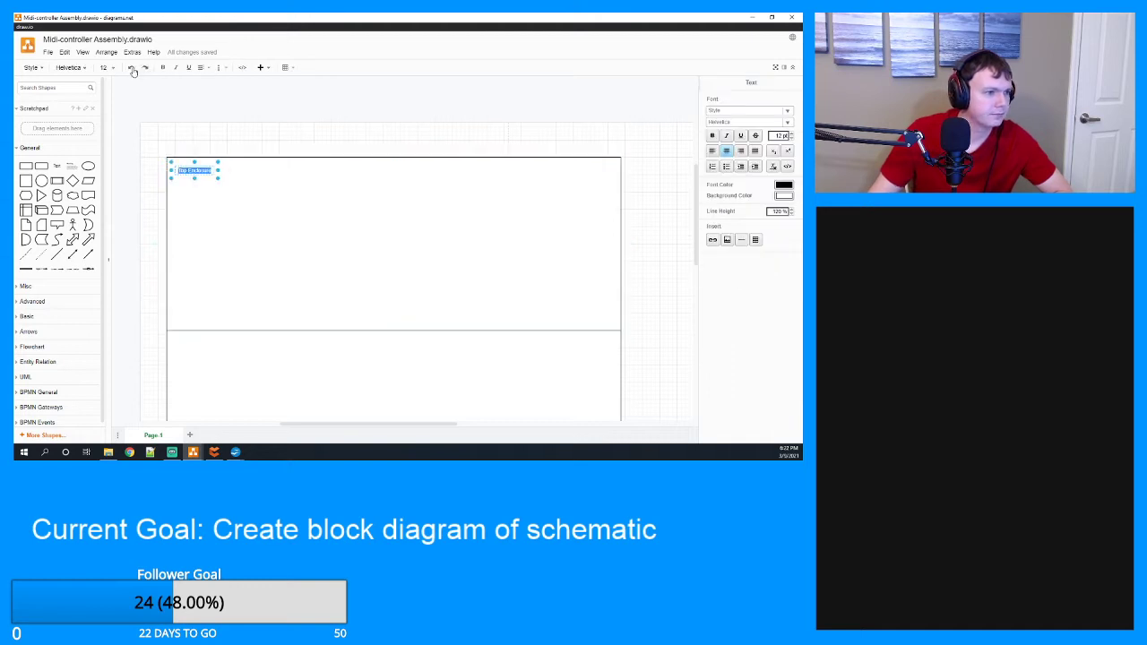
{"action": "left_click", "coordinate": [105, 67]}
{"action": "left_click", "coordinate": [128, 171]}
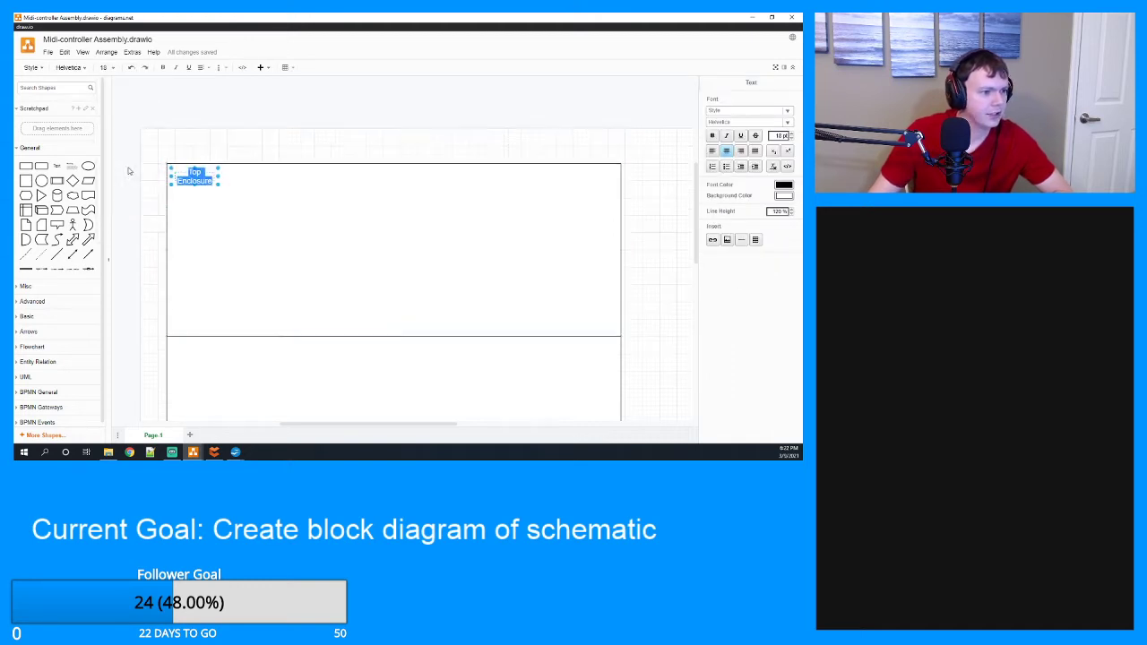
{"action": "left_click", "coordinate": [230, 213]}
{"action": "left_click", "coordinate": [214, 177]}
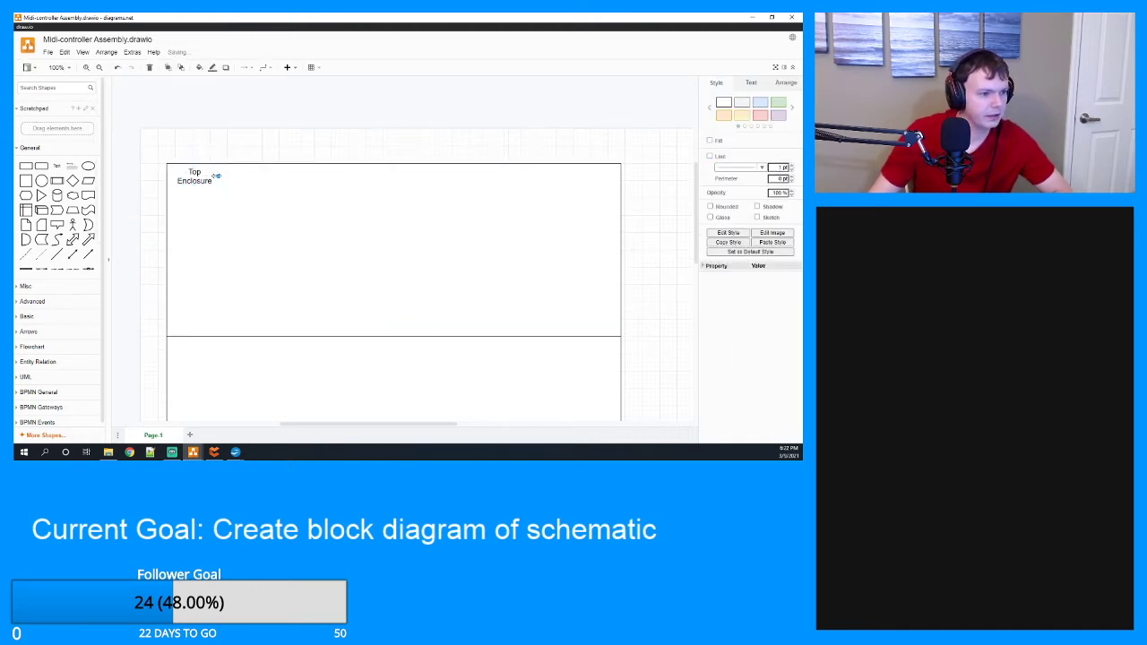
{"action": "left_click_drag", "start_coordinate": [216, 175], "coordinate": [236, 180]}
Duplicate the Top Enclosure label into the lower rectangle's top-left corner and change the copy's text to "Bot Enclosure".
{"action": "scroll", "coordinate": [231, 228], "scroll_direction": "down", "scroll_amount": 2}
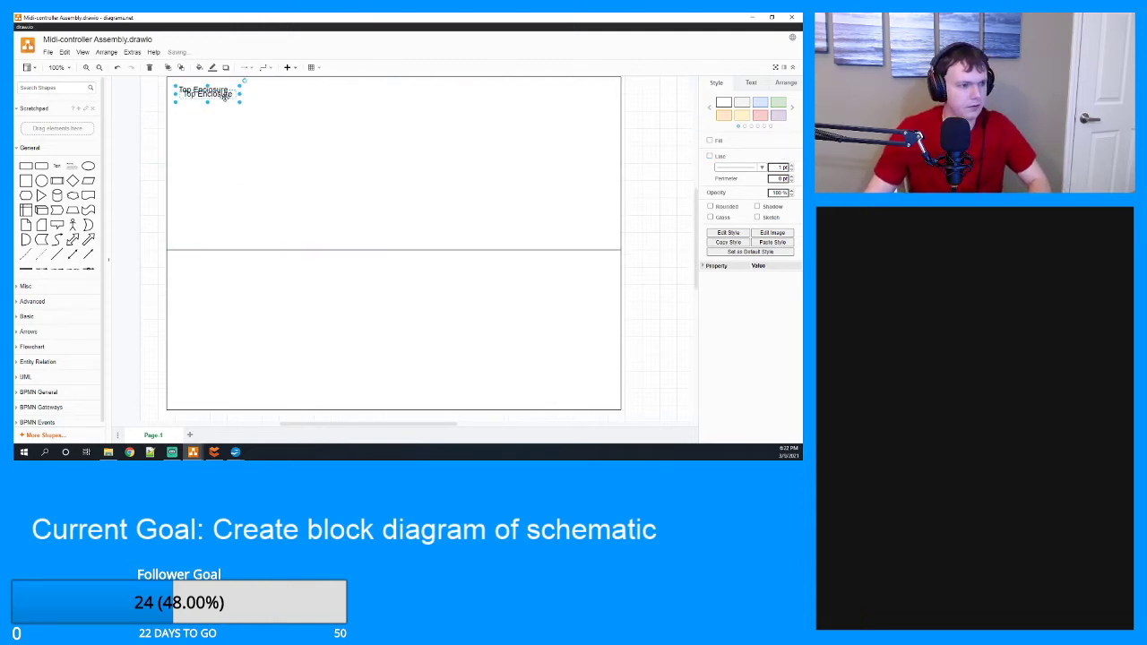
{"action": "left_click_drag", "start_coordinate": [221, 90], "coordinate": [215, 262]}
{"action": "double_click", "coordinate": [180, 264]}
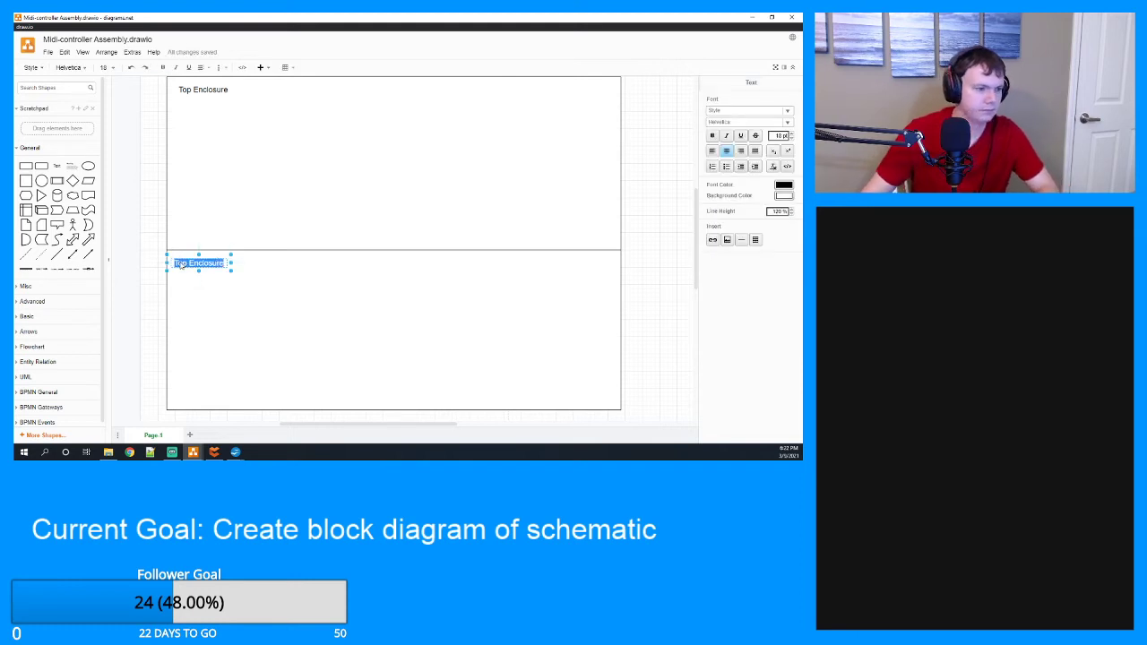
{"action": "left_click", "coordinate": [190, 265]}
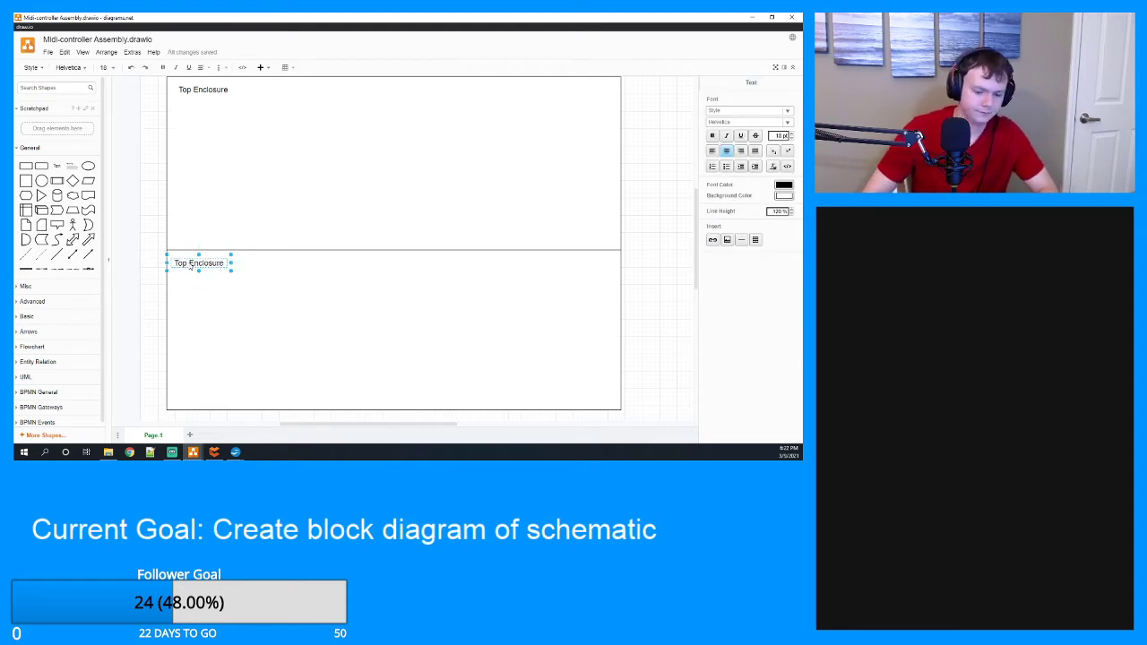
{"action": "key", "text": "BackSpace"}
{"action": "key", "text": "BackSpace"}
{"action": "key", "text": "BackSpace"}
{"action": "type", "text": "Bot"}
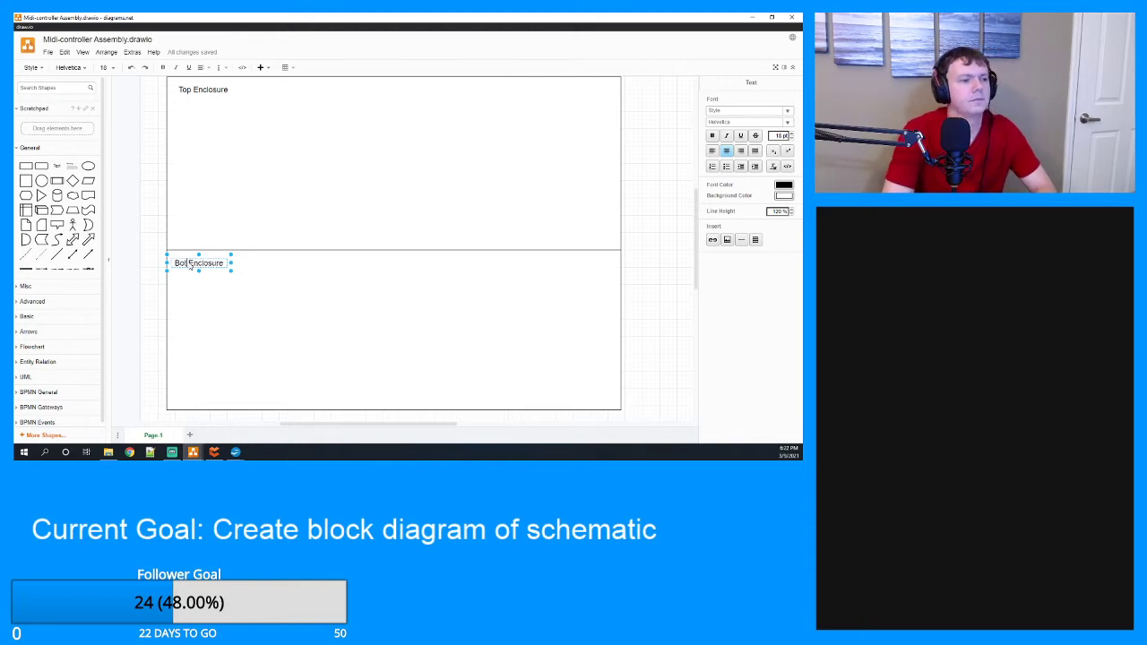
Complete the lower rectangle's label as "Bottom Enclosure" and widen its text box to fit on one line.
{"action": "type", "text": "tom"}
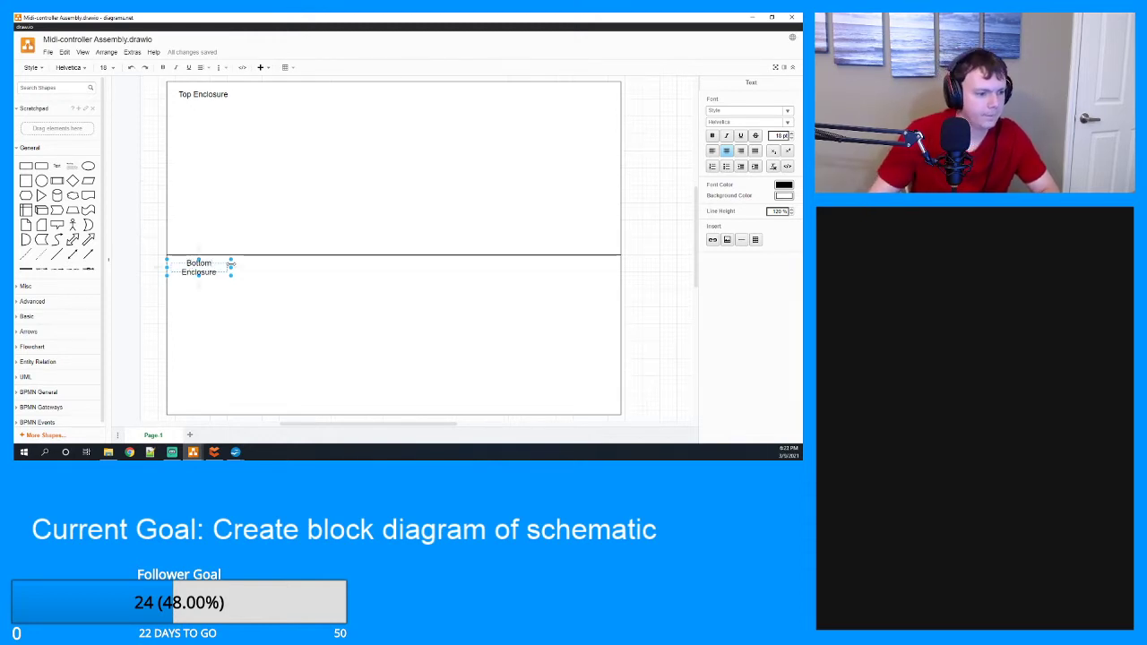
{"action": "left_click_drag", "start_coordinate": [231, 266], "coordinate": [254, 267]}
{"action": "left_click", "coordinate": [275, 283]}
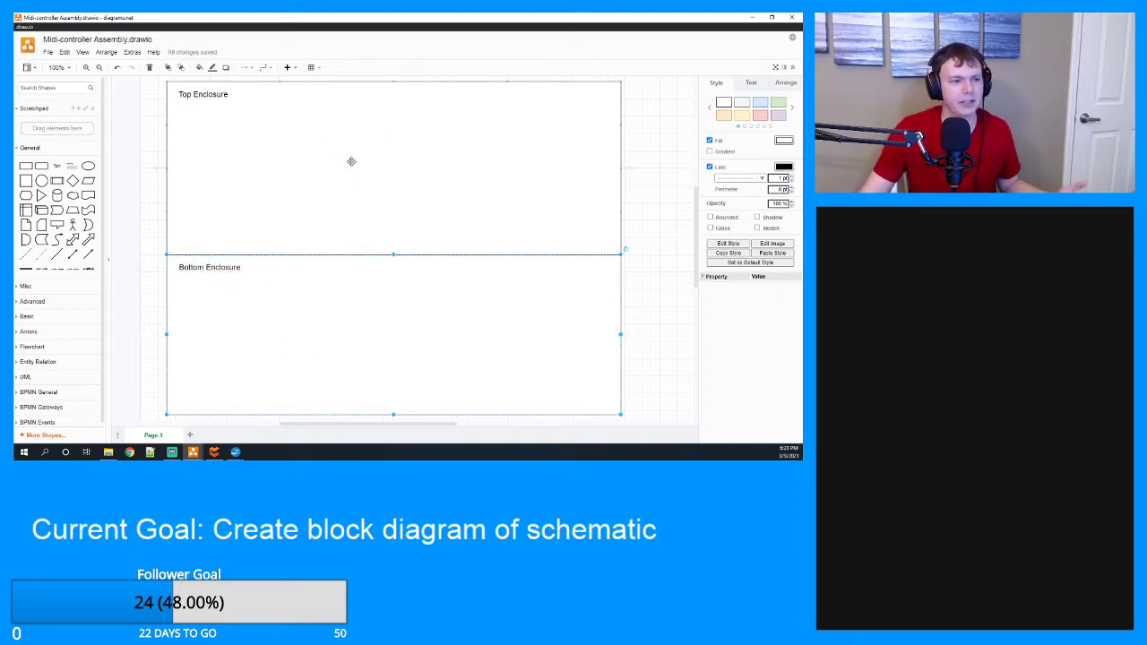
{"action": "left_click", "coordinate": [382, 140]}
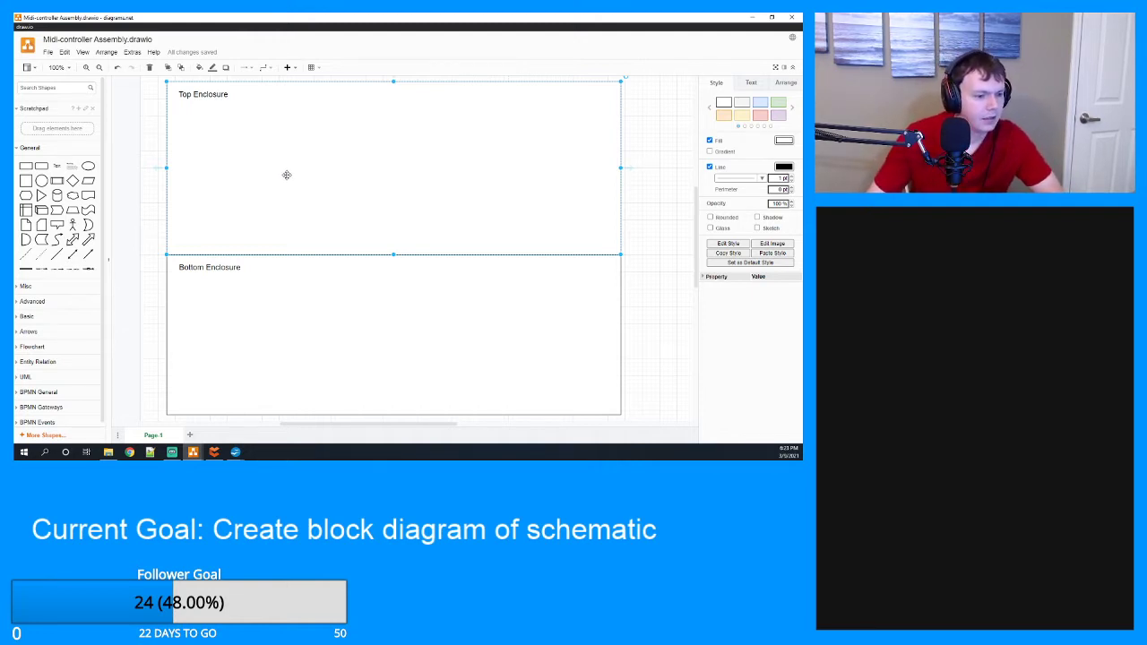
Add a rounded rectangle inside the Bottom Enclosure block and label it "PCBA".
{"action": "scroll", "coordinate": [247, 383], "scroll_direction": "down", "scroll_amount": 2}
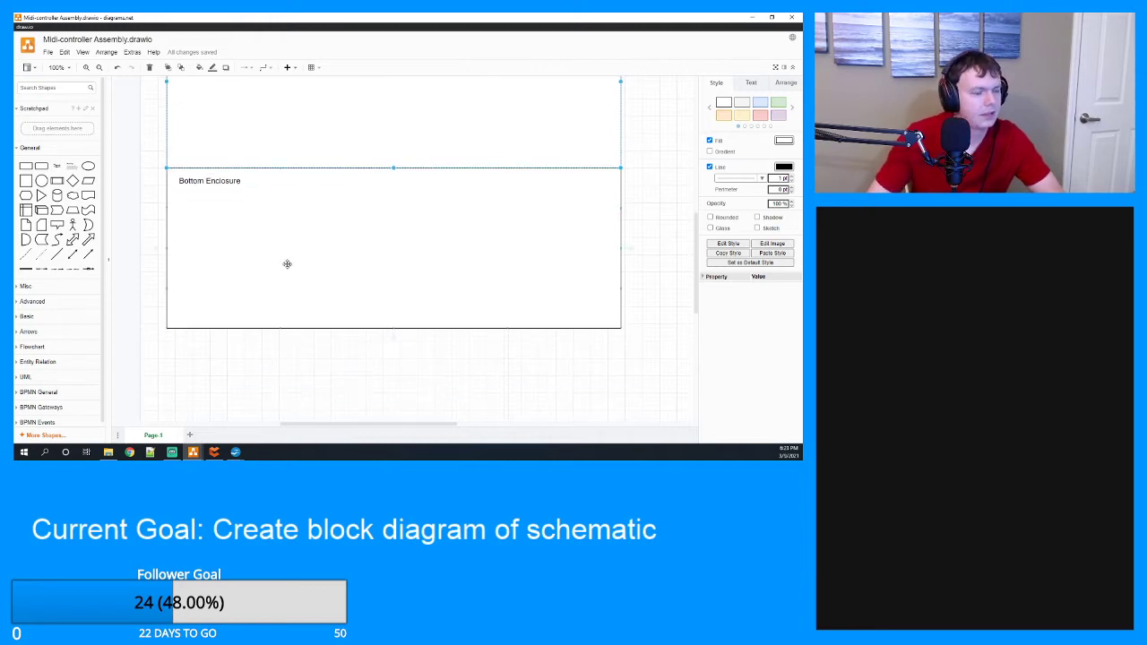
{"action": "left_click", "coordinate": [39, 169]}
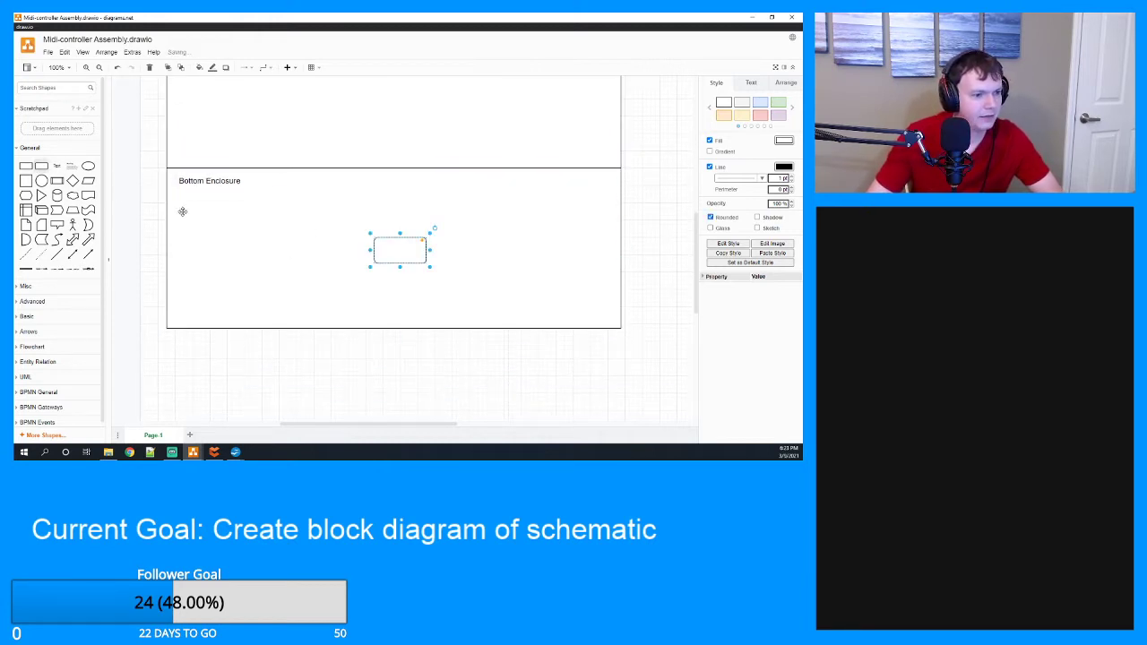
{"action": "double_click", "coordinate": [398, 249]}
{"action": "type", "text": "PCBA"}
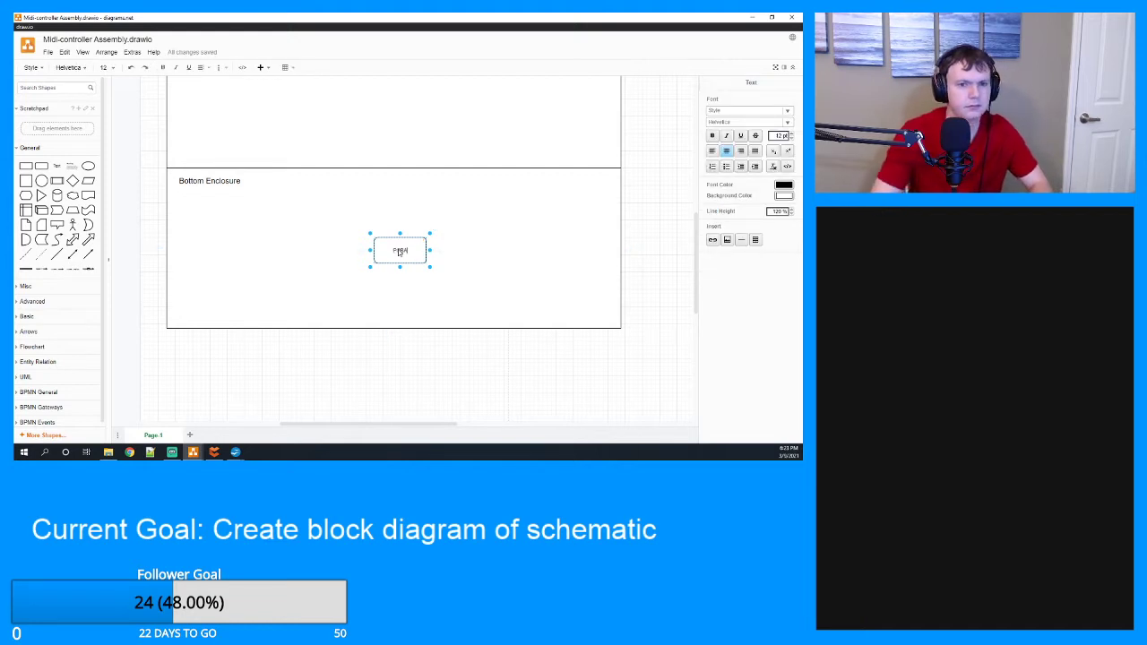
Set the PCBA label's font size to 18 pt and enlarge the PCBA block.
{"action": "left_click", "coordinate": [105, 67]}
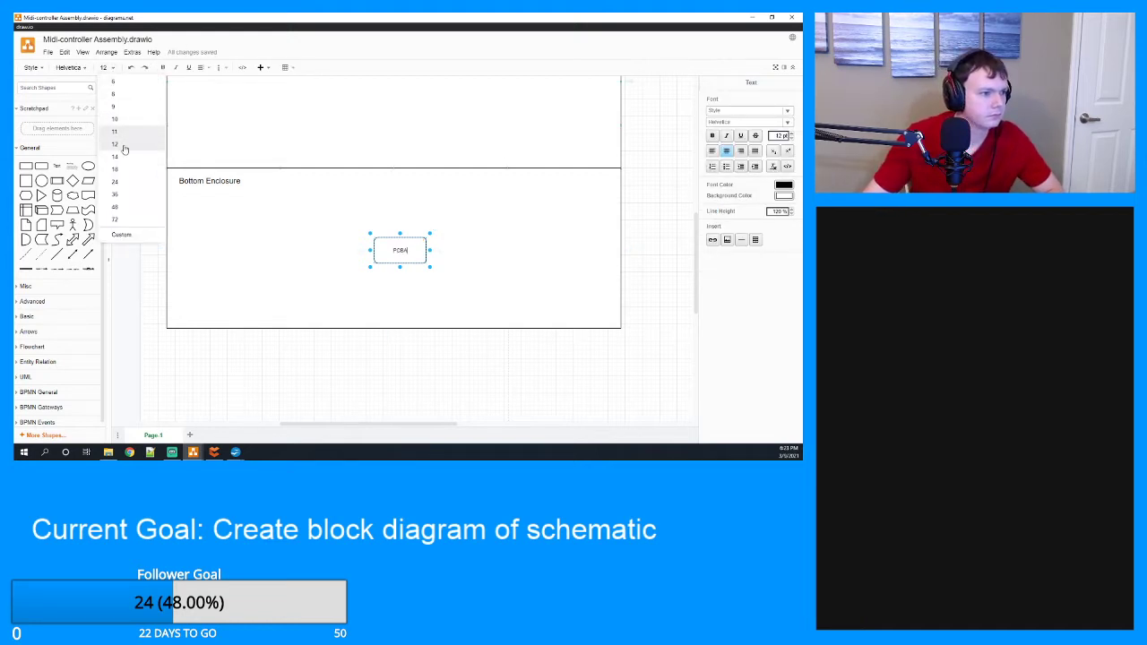
{"action": "left_click", "coordinate": [126, 173]}
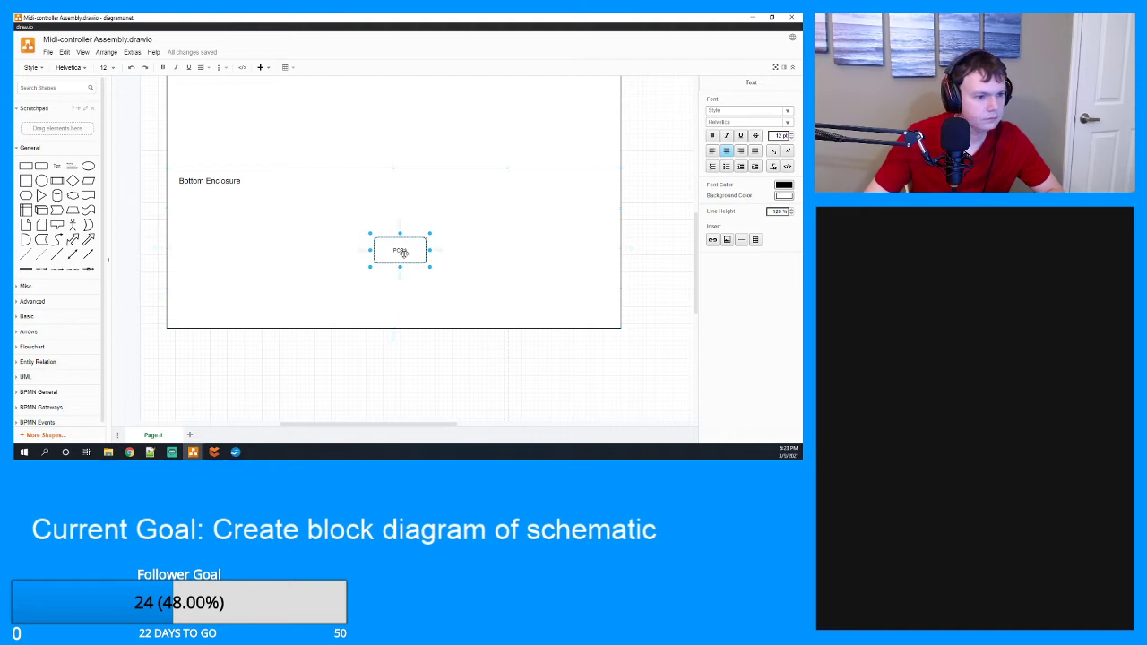
{"action": "double_click", "coordinate": [400, 252]}
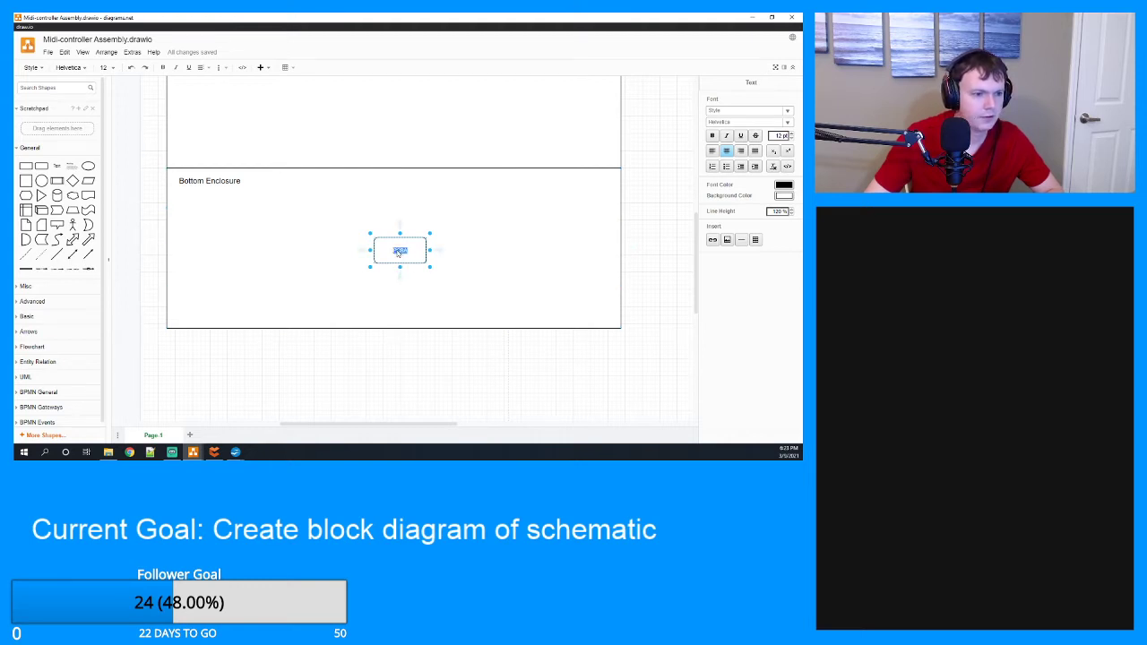
{"action": "left_click", "coordinate": [106, 68]}
{"action": "left_click", "coordinate": [125, 174]}
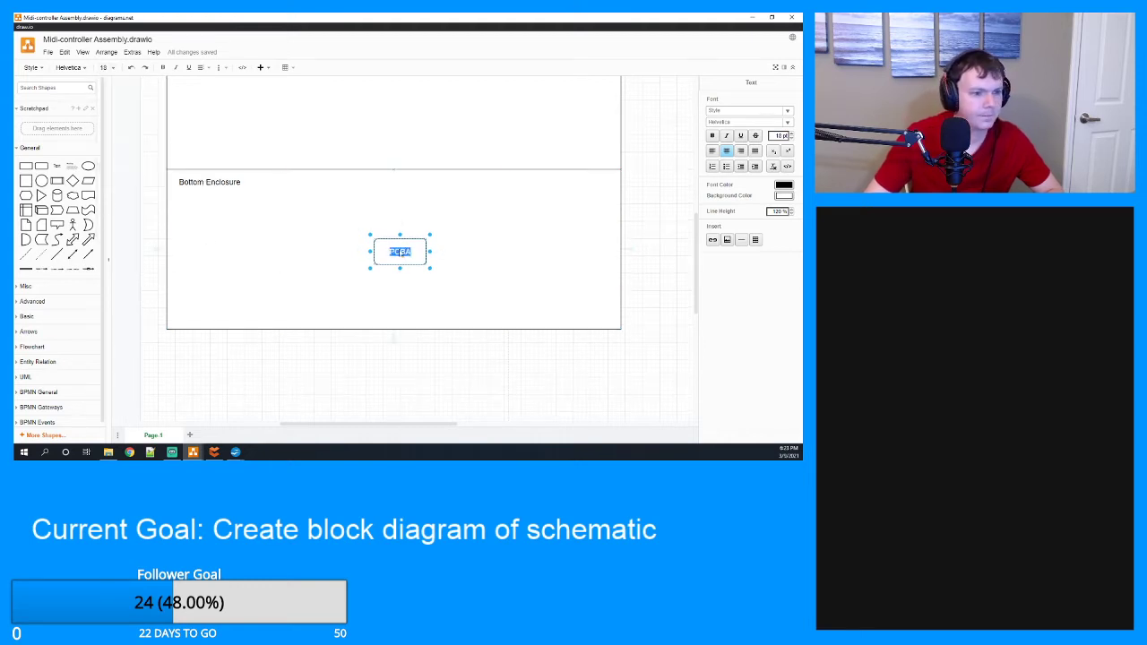
{"action": "left_click", "coordinate": [489, 252]}
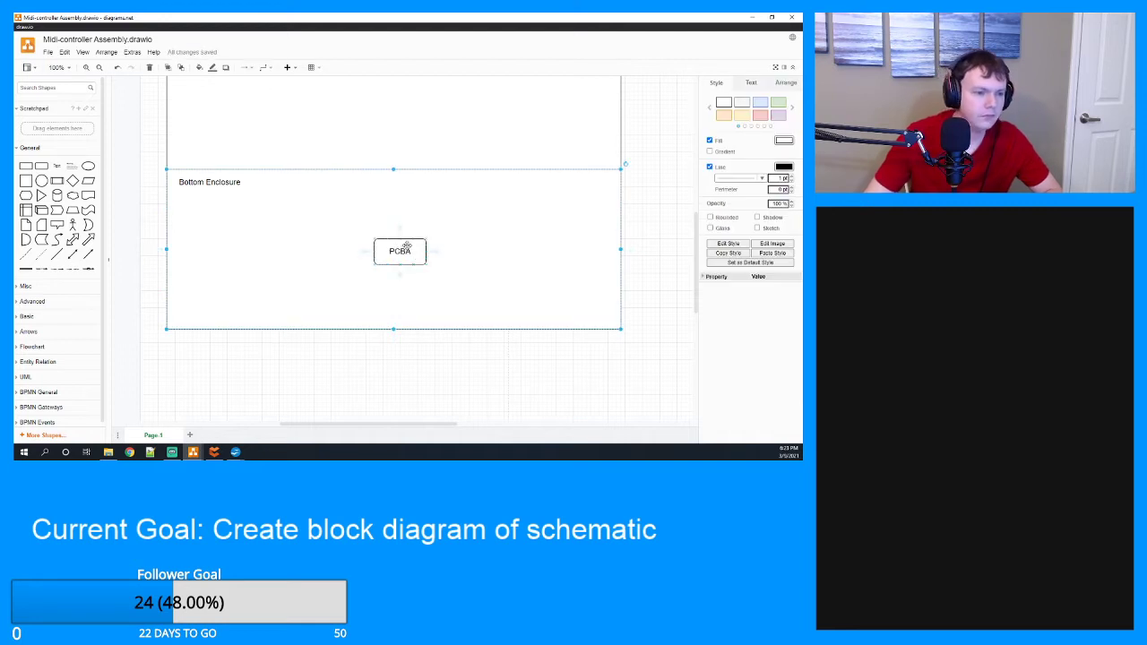
{"action": "left_click", "coordinate": [374, 251]}
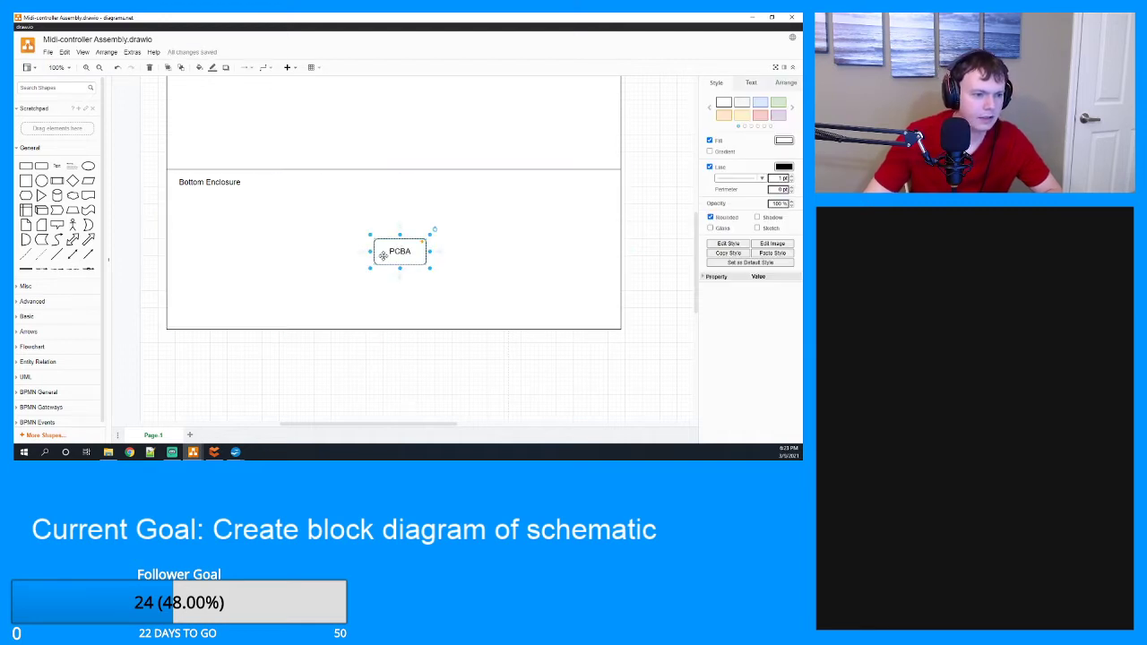
{"action": "mouse_move", "coordinate": [372, 251]}
{"action": "left_mouse_down"}
{"action": "mouse_move", "coordinate": [307, 250]}
{"action": "mouse_move", "coordinate": [349, 250]}
{"action": "mouse_move", "coordinate": [326, 251]}
{"action": "mouse_move", "coordinate": [374, 221]}
{"action": "mouse_move", "coordinate": [371, 190]}
{"action": "mouse_move", "coordinate": [404, 243]}
{"action": "mouse_move", "coordinate": [393, 253]}
{"action": "left_mouse_up"}
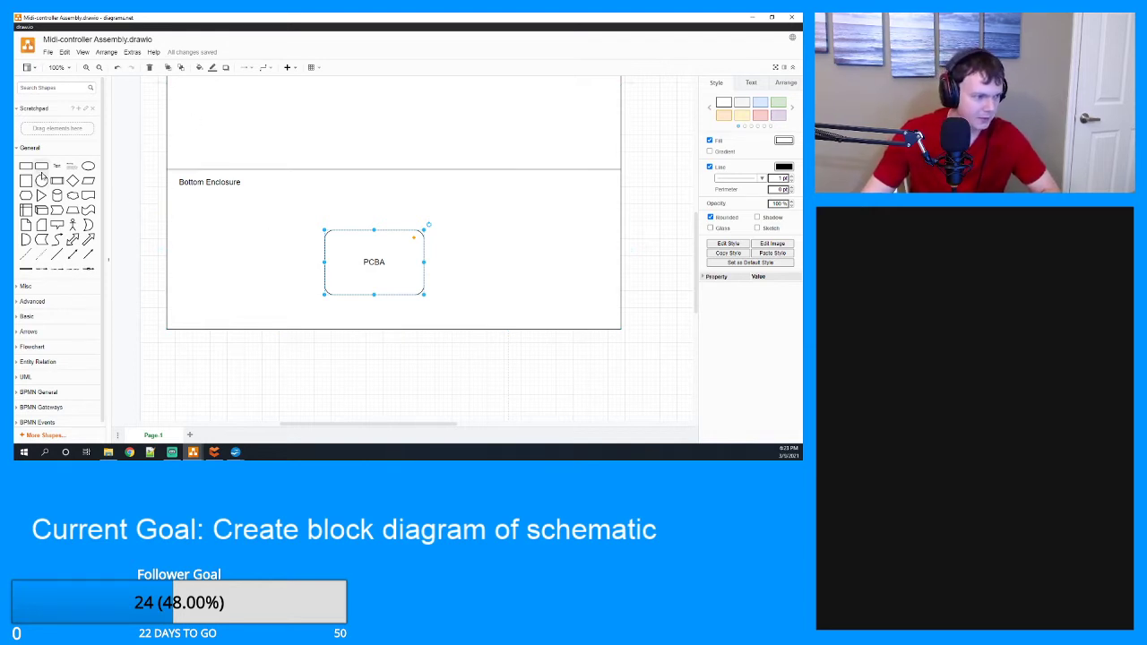
Add a rounded rectangle directly beneath the PCBA block, labelled "4x Mounting Points" in 18 pt text.
{"action": "left_click_drag", "start_coordinate": [42, 173], "coordinate": [379, 311]}
{"action": "double_click", "coordinate": [379, 310]}
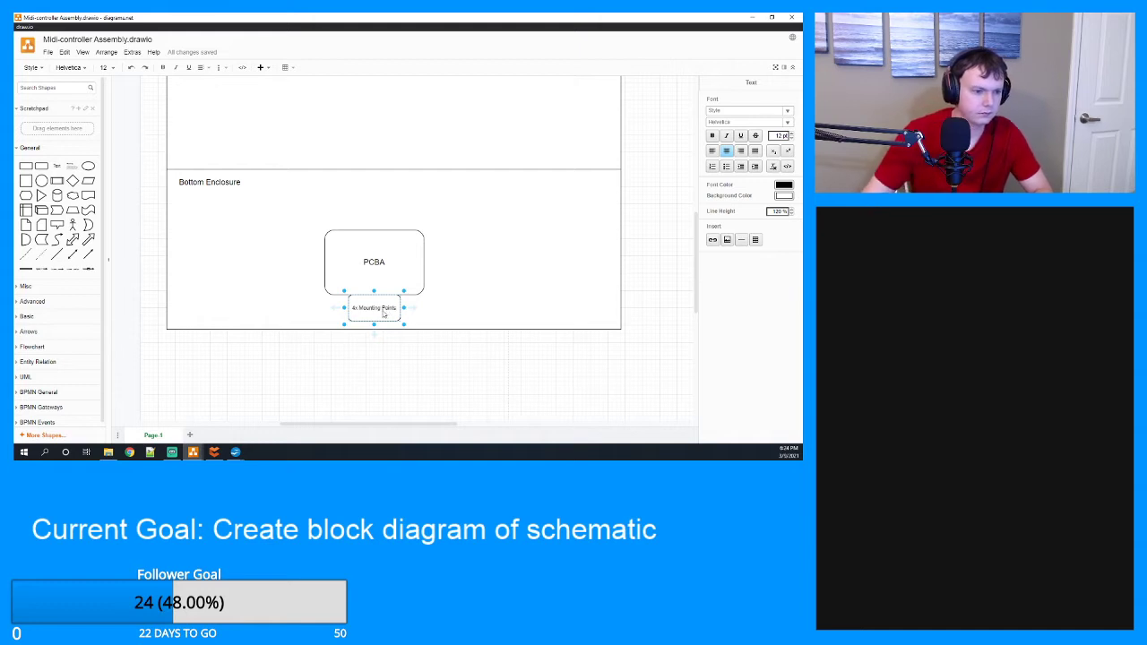
{"action": "left_click_drag", "start_coordinate": [372, 309], "coordinate": [394, 310]}
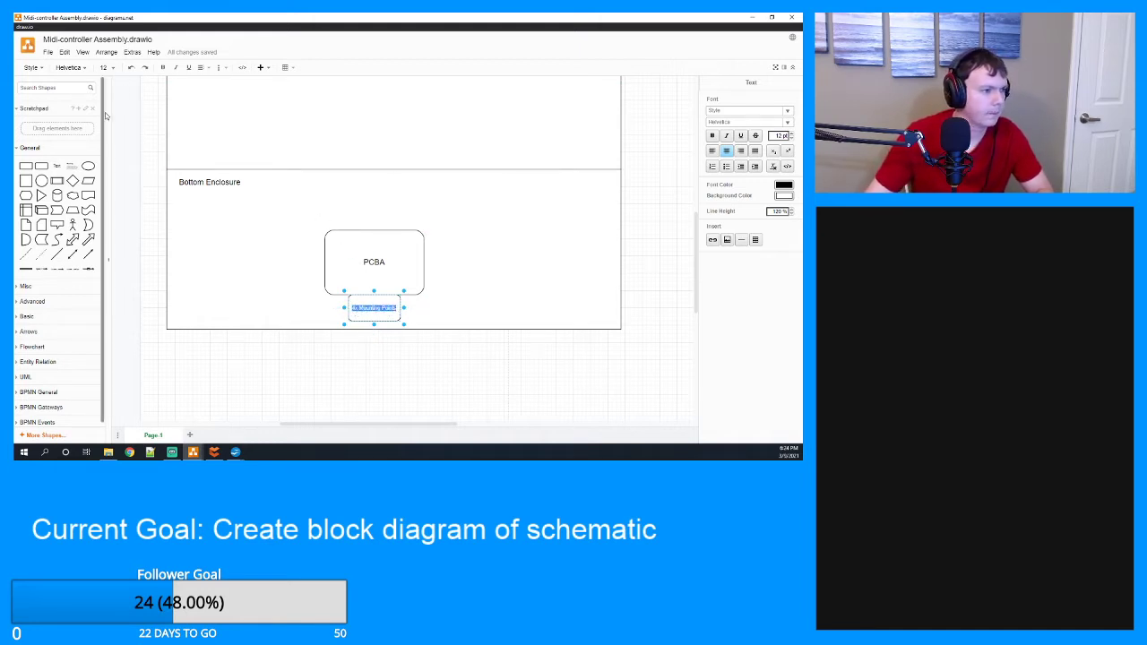
{"action": "left_click", "coordinate": [108, 69]}
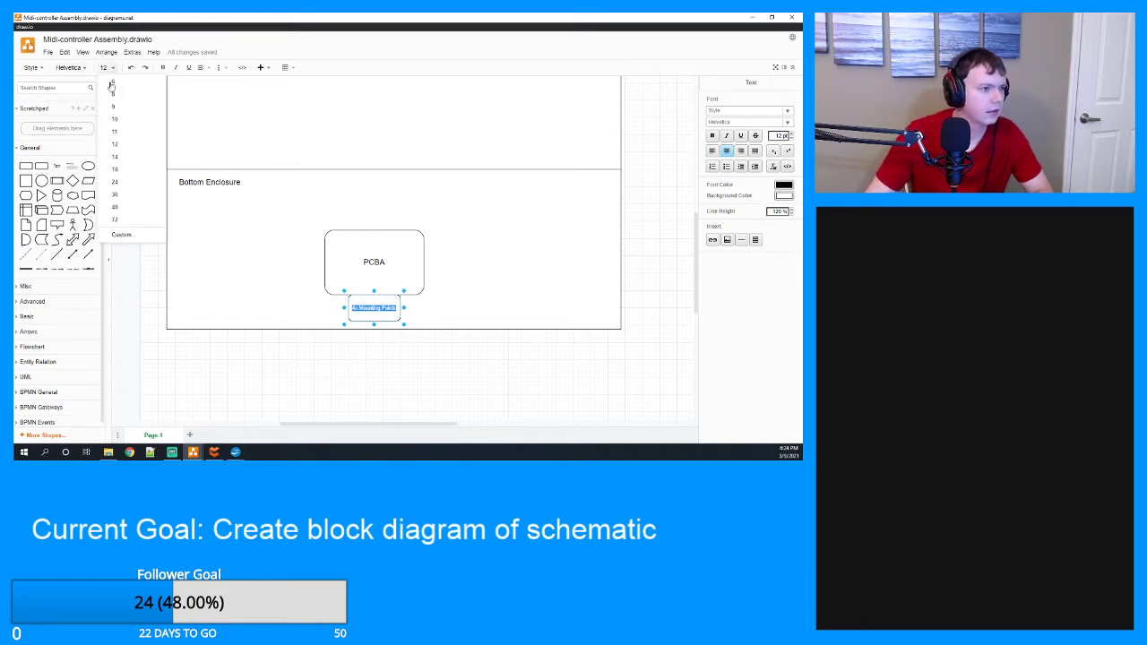
{"action": "left_click", "coordinate": [112, 176]}
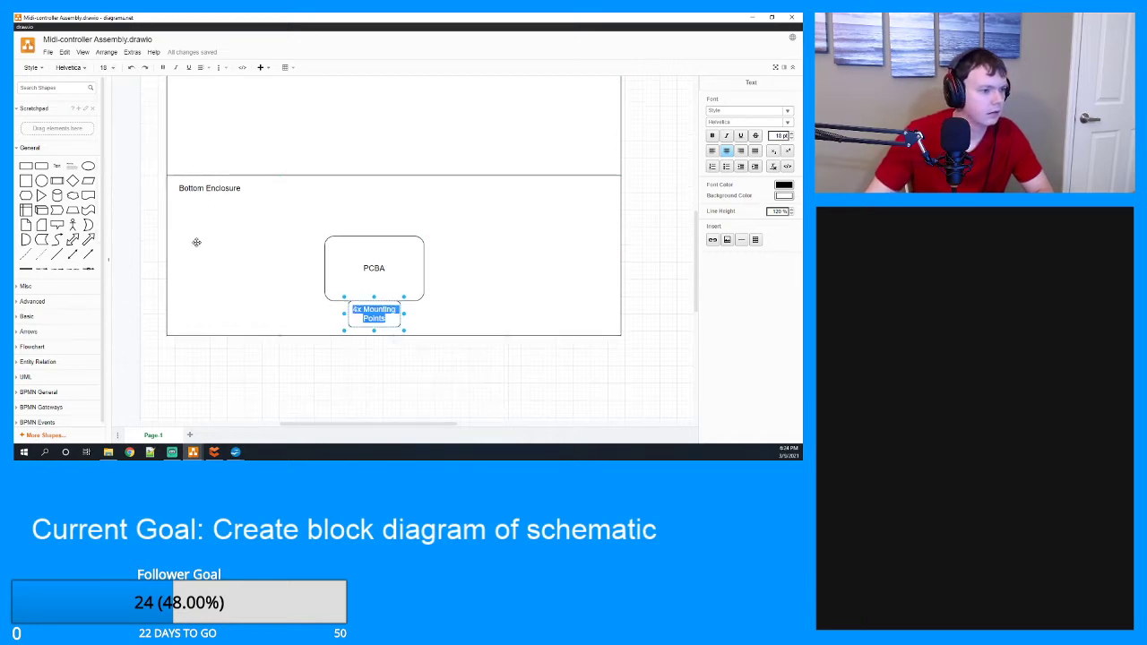
{"action": "left_click", "coordinate": [448, 323]}
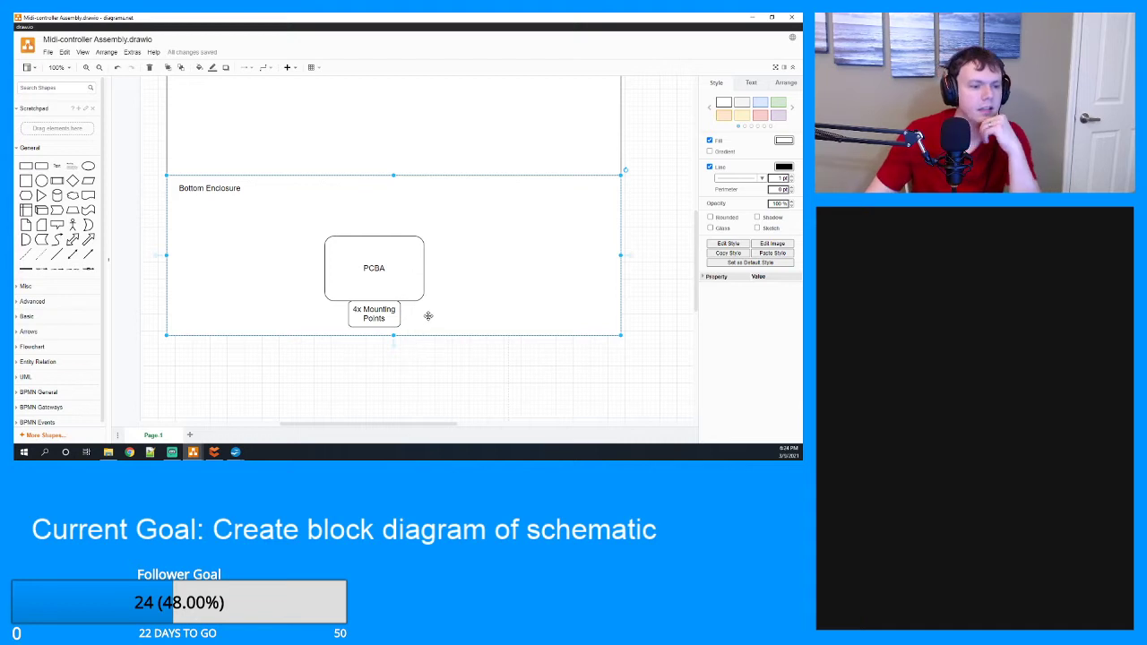
{"action": "left_click", "coordinate": [407, 276]}
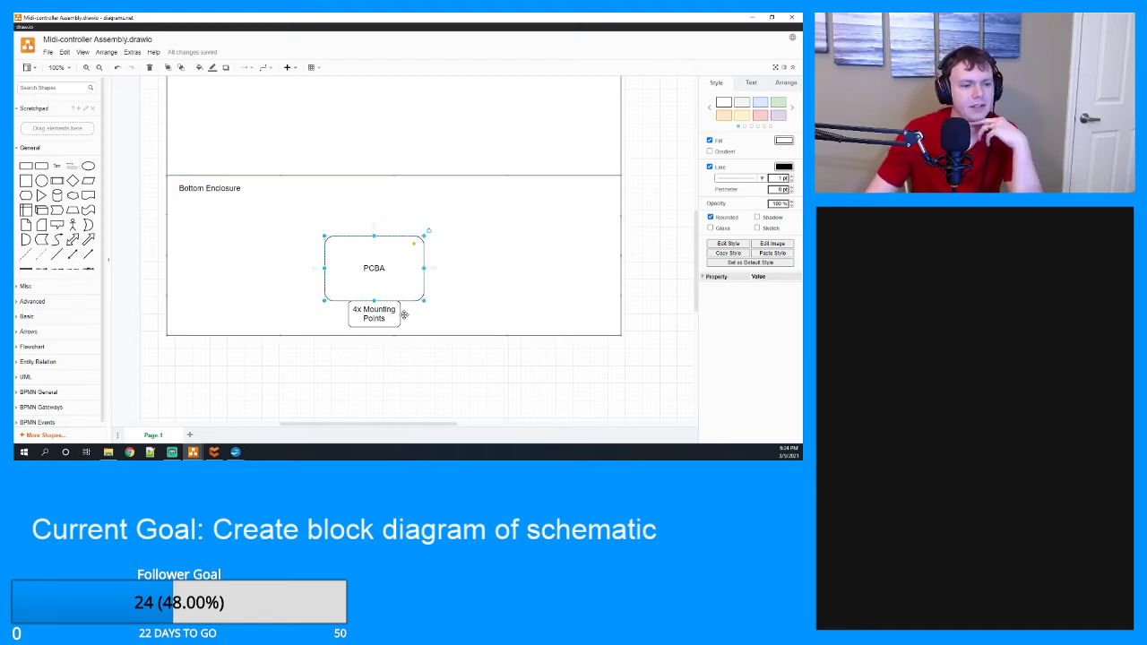
{"action": "left_click", "coordinate": [392, 323], "text": "shift"}
{"action": "left_click", "coordinate": [394, 323]}
{"action": "left_click", "coordinate": [396, 280]}
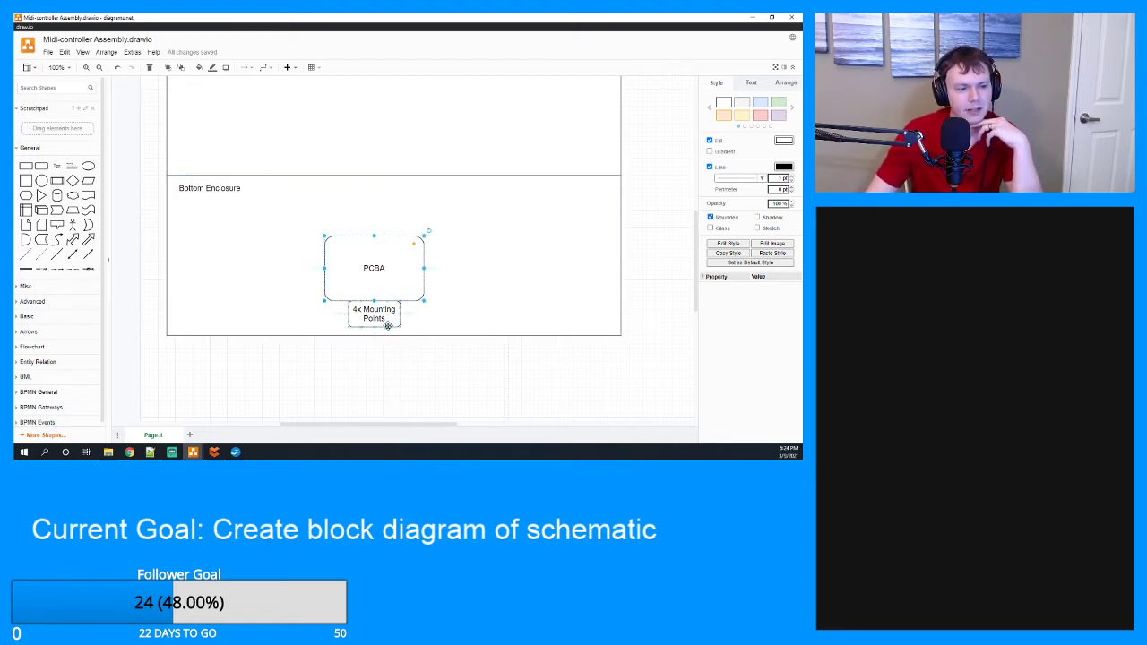
{"action": "left_click", "coordinate": [389, 325]}
{"action": "left_click", "coordinate": [390, 283]}
{"action": "left_click", "coordinate": [392, 324]}
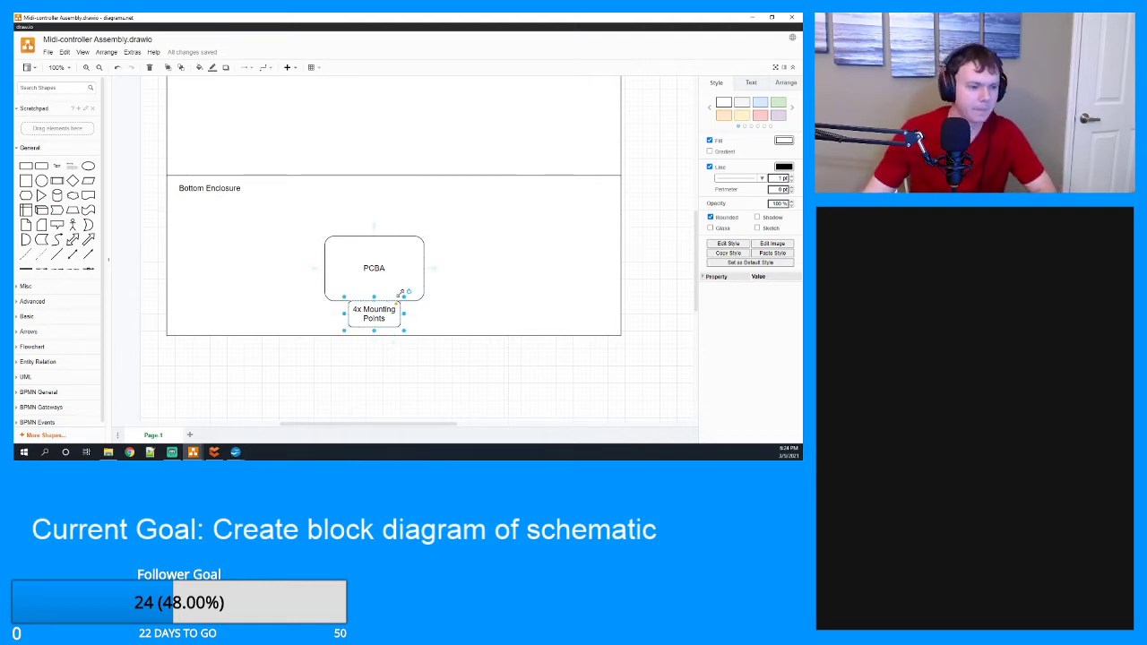
{"action": "left_click", "coordinate": [402, 283]}
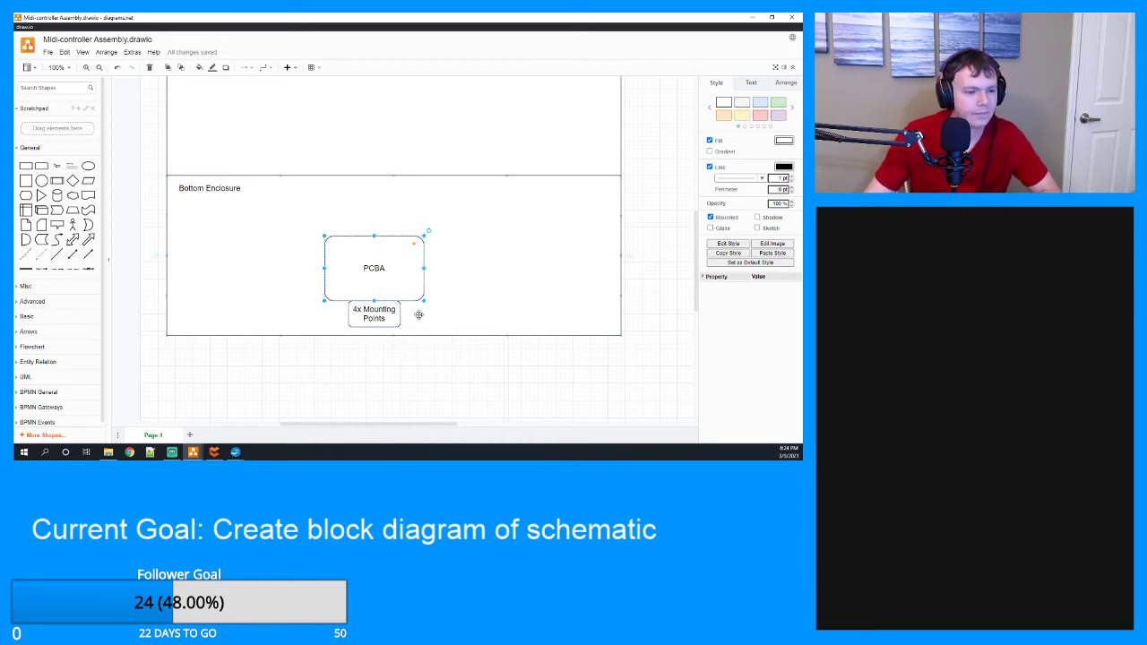
Place a copy of the 4x Mounting Points block beside the original under the PCBA, relabel it "4x Screws" and narrow it.
{"action": "mouse_move", "coordinate": [400, 320]}
{"action": "left_mouse_down"}
{"action": "mouse_move", "coordinate": [381, 321]}
{"action": "mouse_move", "coordinate": [427, 321]}
{"action": "mouse_move", "coordinate": [404, 311]}
{"action": "left_mouse_up"}
{"action": "double_click", "coordinate": [427, 315]}
{"action": "type", "text": "Screws"}
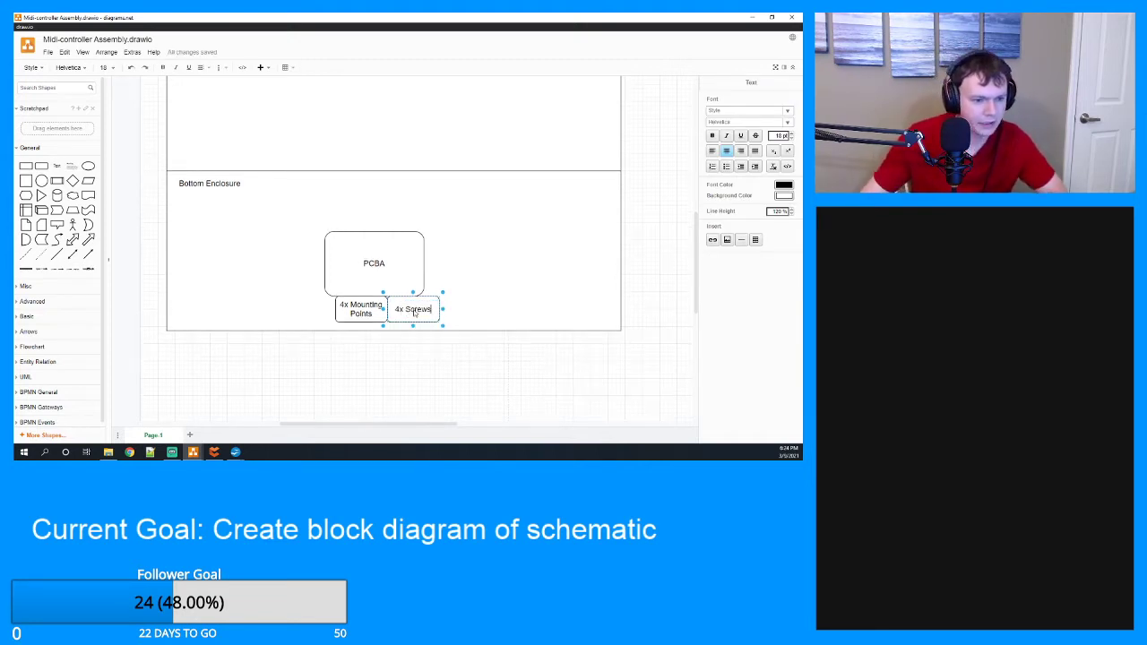
{"action": "left_click_drag", "start_coordinate": [443, 309], "coordinate": [422, 306]}
{"action": "left_click", "coordinate": [445, 300]}
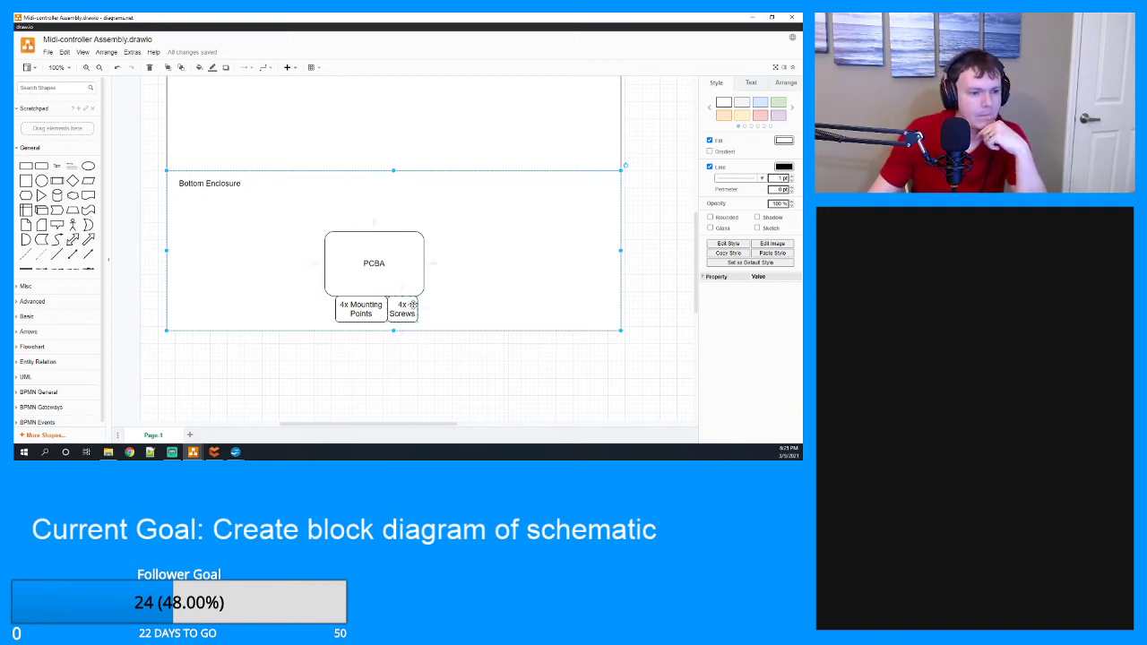
Duplicate the 4x Screws block into the PCBA block's lower part, widened, and change the copy's text to "4x Mounting points".
{"action": "left_click", "coordinate": [409, 305]}
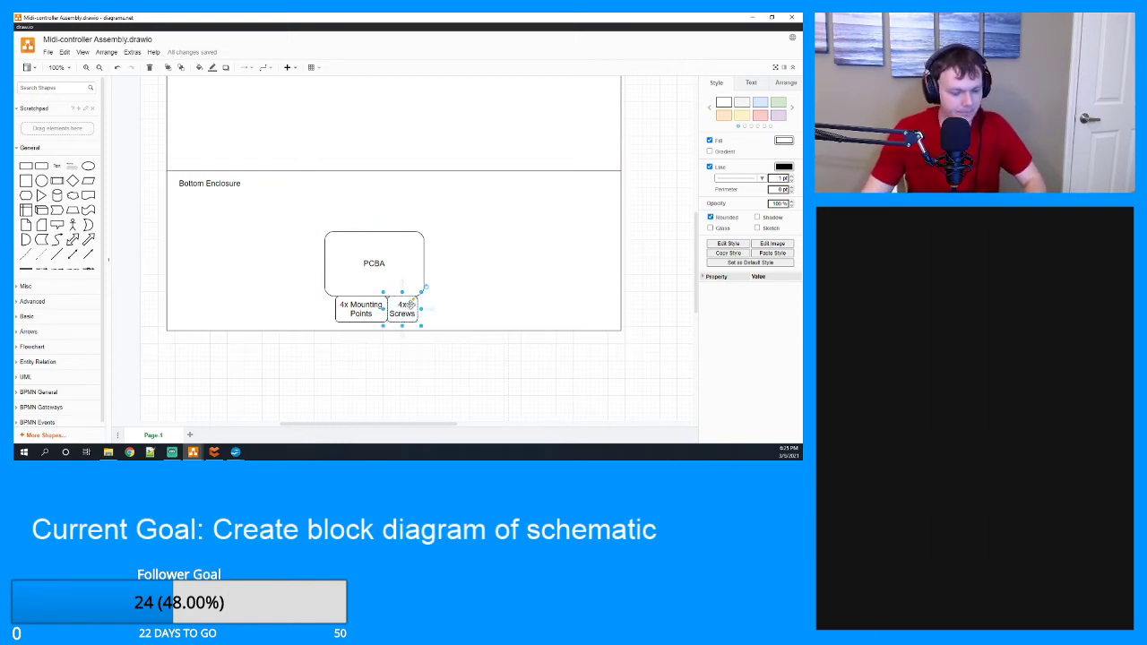
{"action": "left_click_drag", "start_coordinate": [408, 306], "coordinate": [421, 283]}
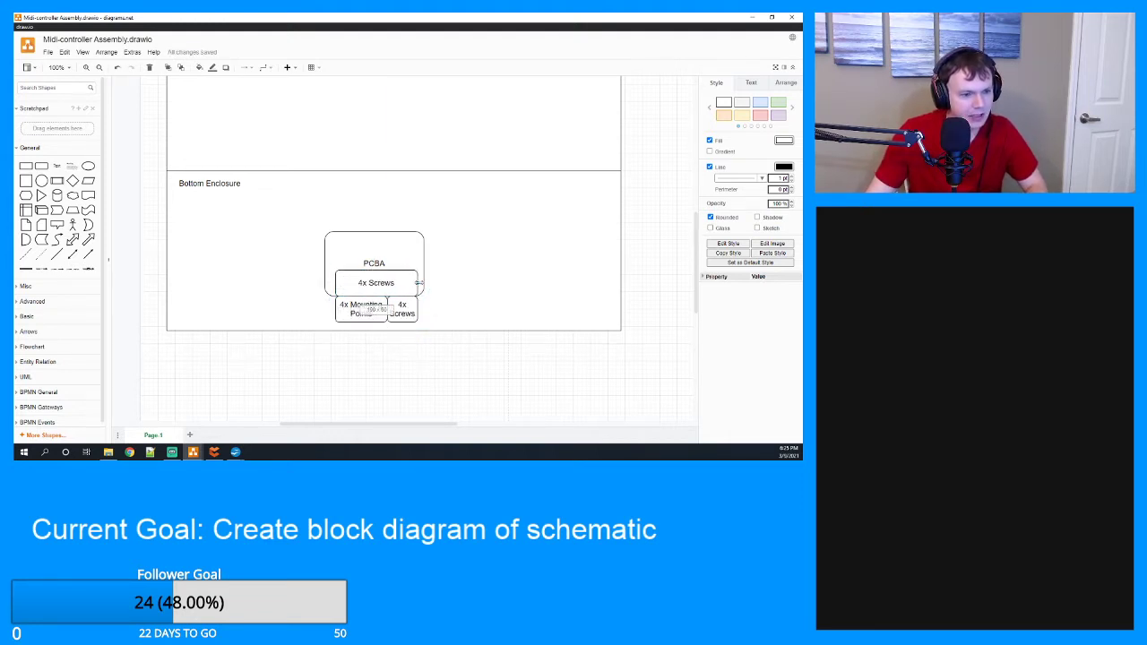
{"action": "double_click", "coordinate": [386, 283]}
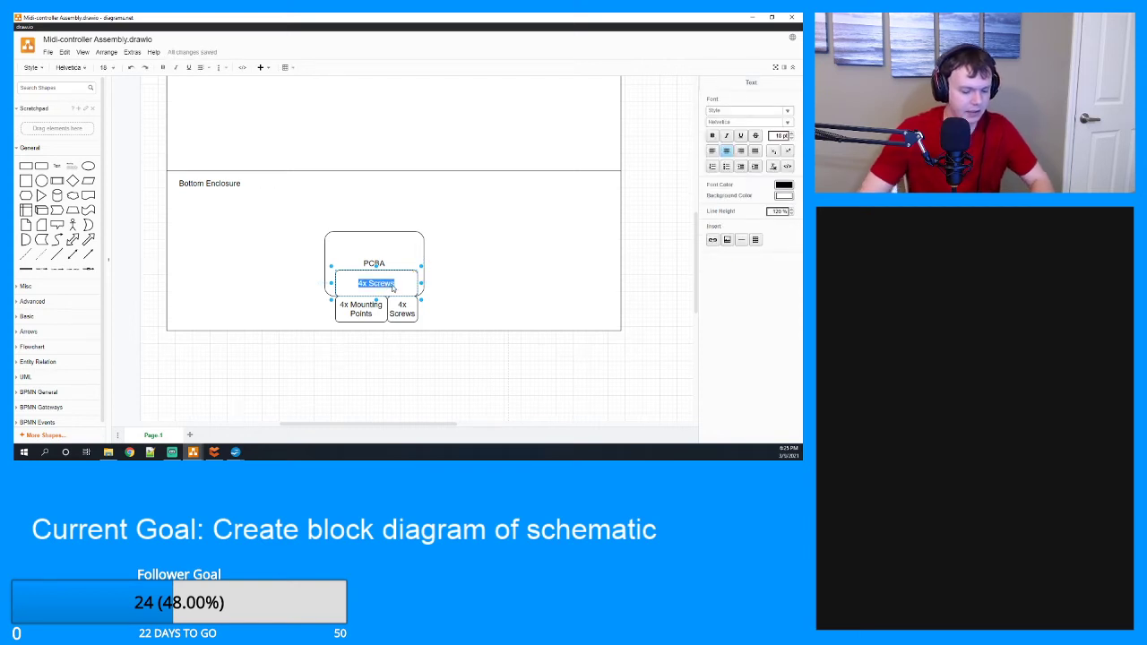
{"action": "left_click", "coordinate": [393, 287]}
{"action": "key", "text": "BackSpace"}
{"action": "key", "text": "BackSpace"}
{"action": "key", "text": "BackSpace"}
{"action": "key", "text": "BackSpace"}
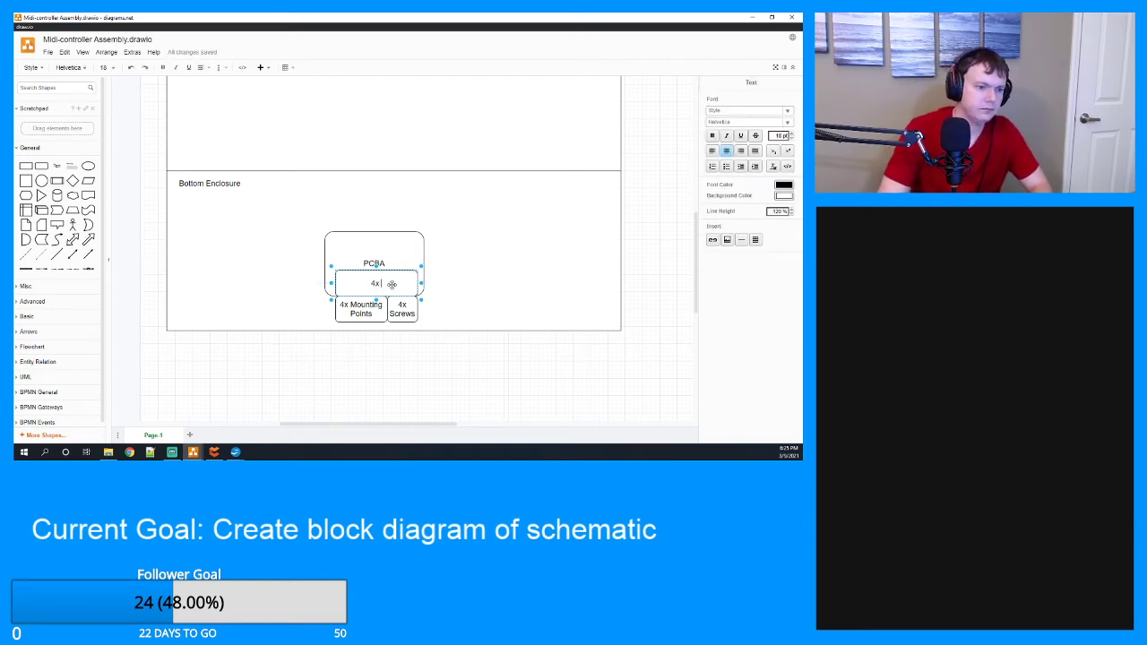
{"action": "type", "text": "Mount"}
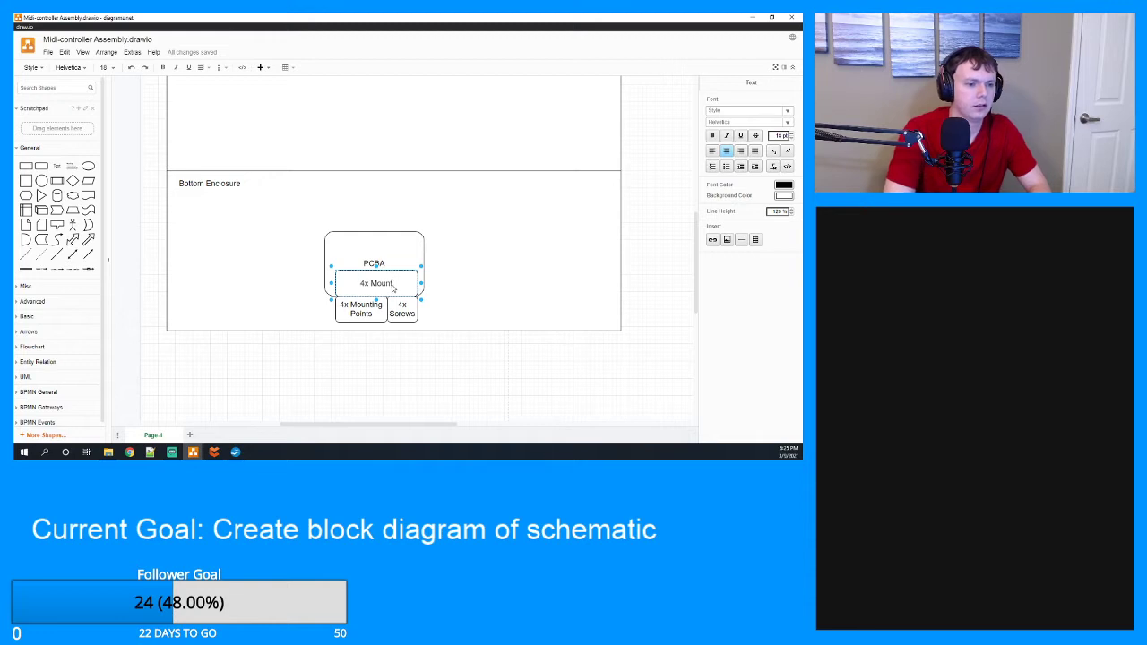
{"action": "type", "text": "ing hol"}
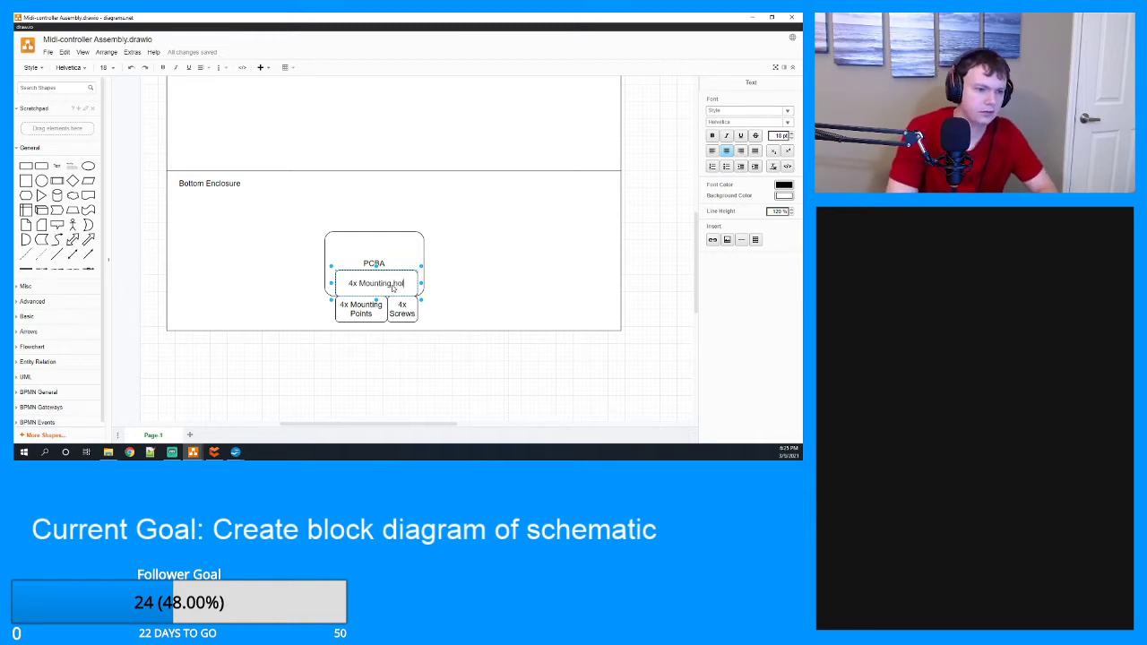
{"action": "key", "text": "BackSpace"}
{"action": "key", "text": "BackSpace"}
{"action": "key", "text": "BackSpace"}
{"action": "type", "text": "p"}
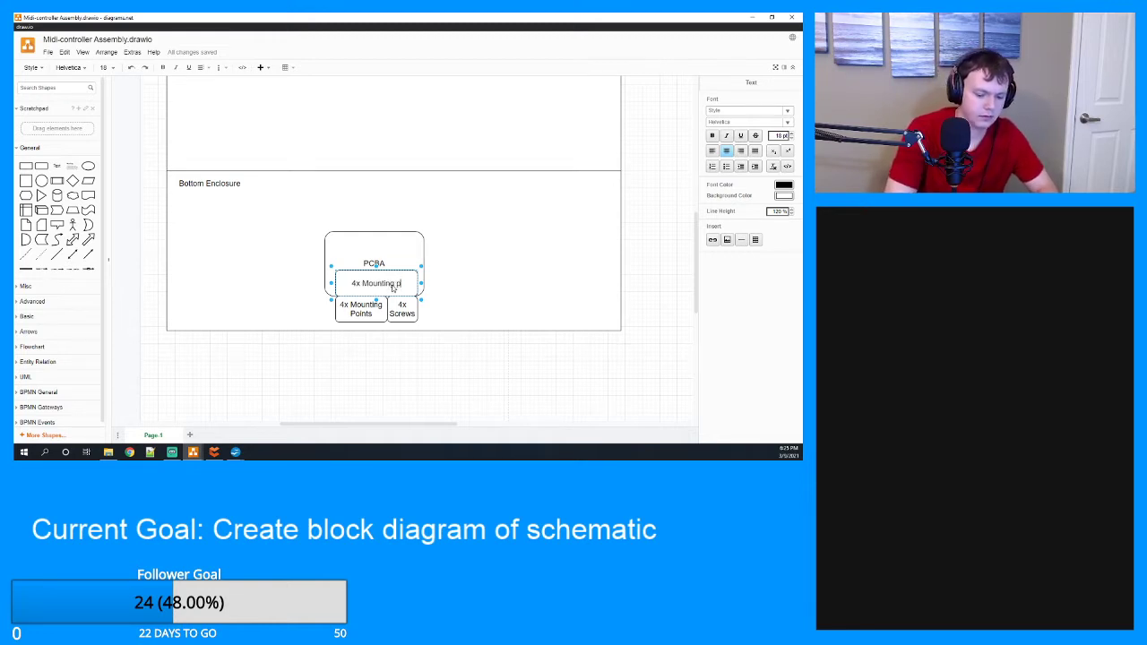
{"action": "type", "text": "oints"}
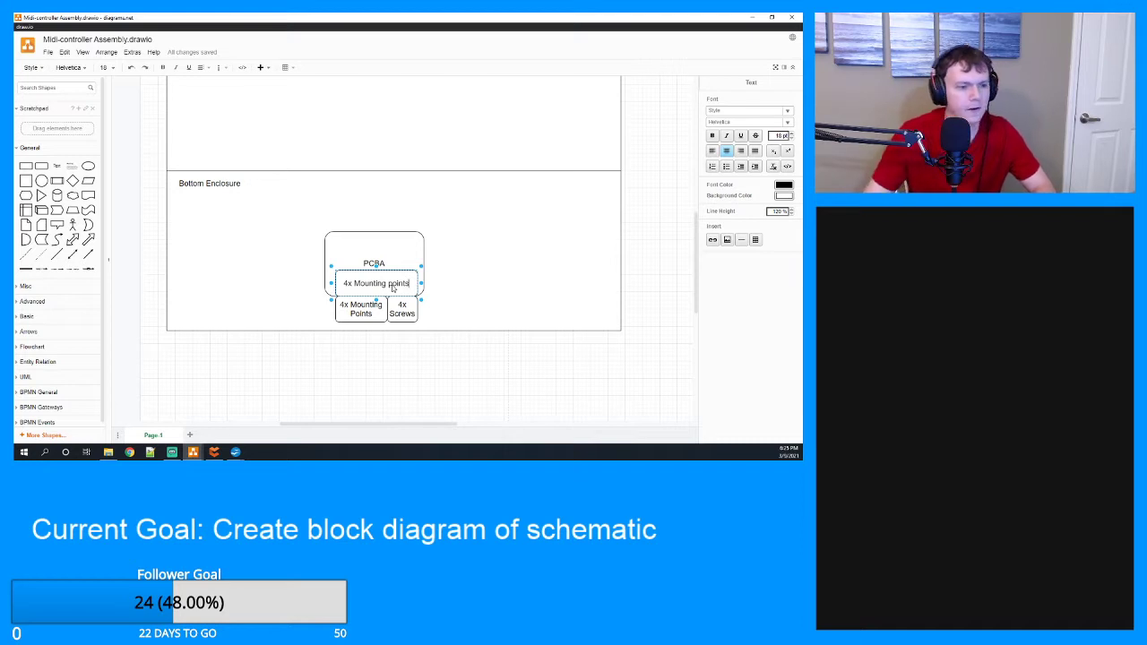
Capitalize "Points" in the label of the mounting points block inside the PCBA block.
{"action": "triple_click", "coordinate": [393, 288]}
{"action": "left_click", "coordinate": [395, 287]}
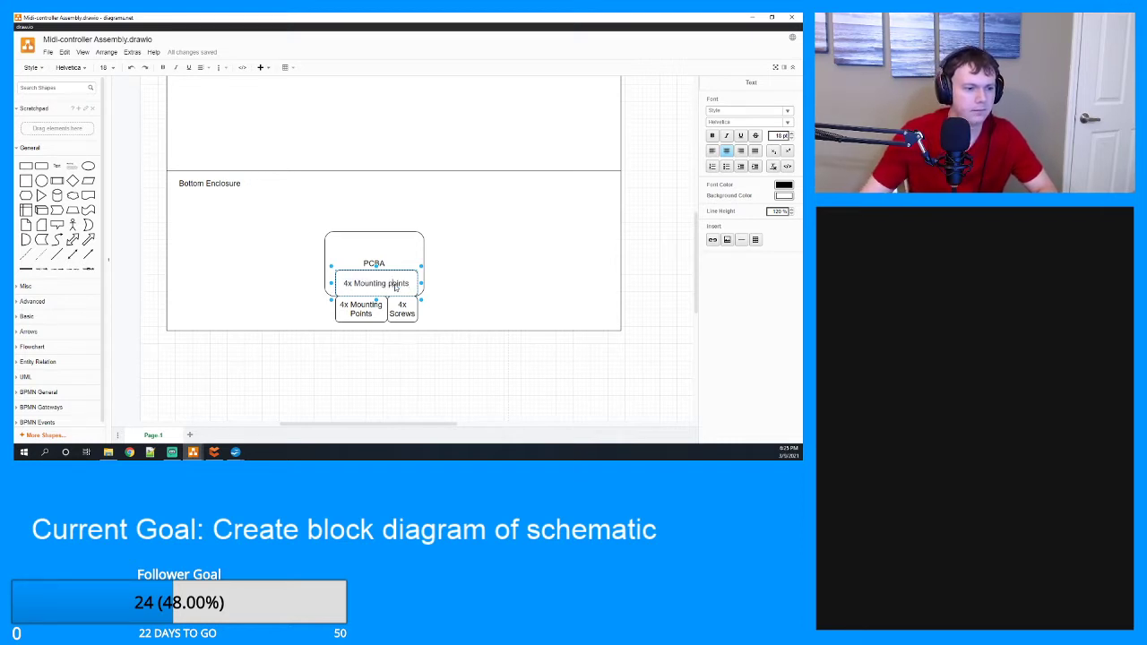
{"action": "key", "text": "BackSpace"}
{"action": "type", "text": "P"}
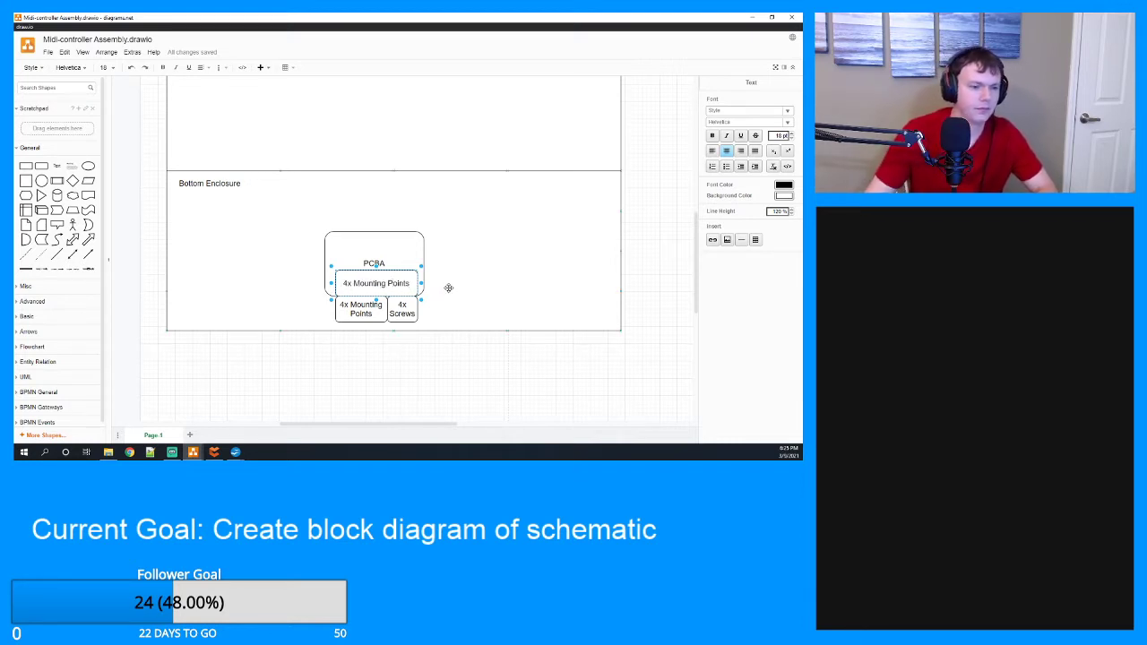
{"action": "left_click", "coordinate": [449, 288]}
{"action": "left_click", "coordinate": [373, 263]}
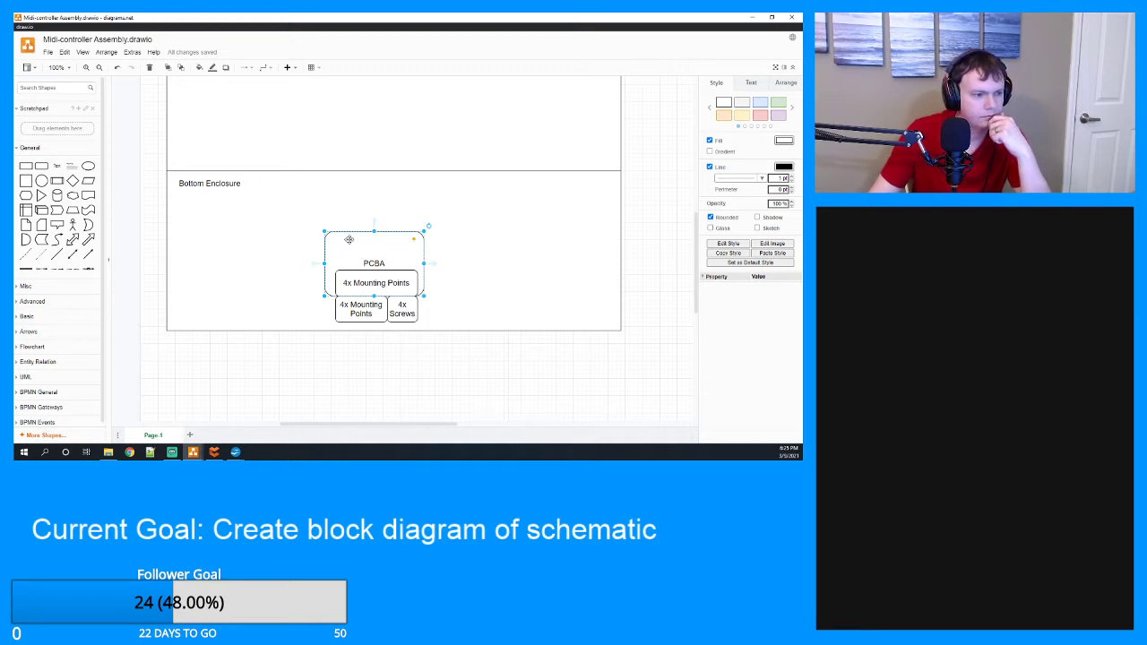
Enlarge the PCBA block upward and widen it on both sides within the Bottom Enclosure.
{"action": "scroll", "coordinate": [350, 239], "scroll_direction": "up", "scroll_amount": 2}
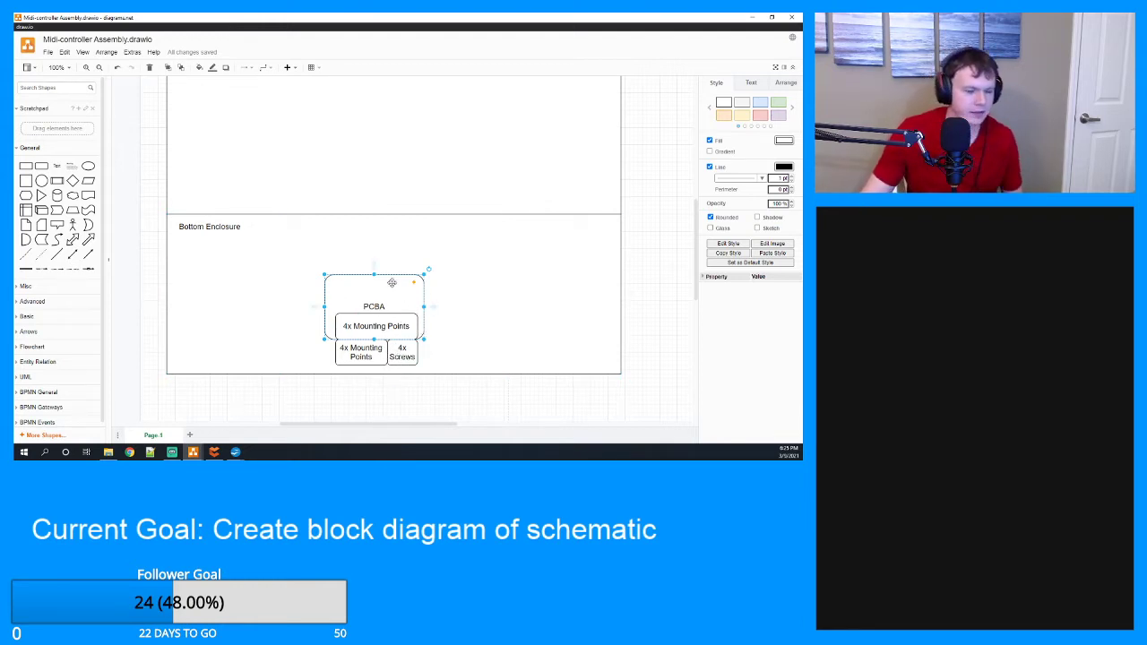
{"action": "scroll", "coordinate": [386, 245], "scroll_direction": "up", "scroll_amount": 1}
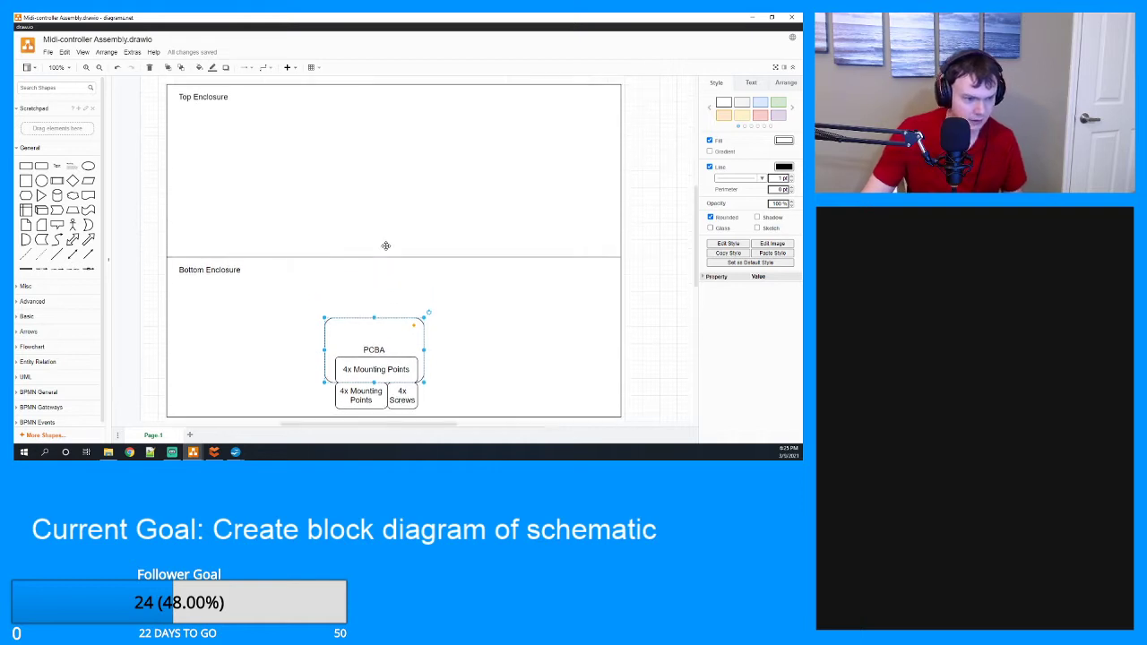
{"action": "left_click_drag", "start_coordinate": [372, 320], "coordinate": [372, 279]}
{"action": "left_click_drag", "start_coordinate": [324, 330], "coordinate": [248, 329]}
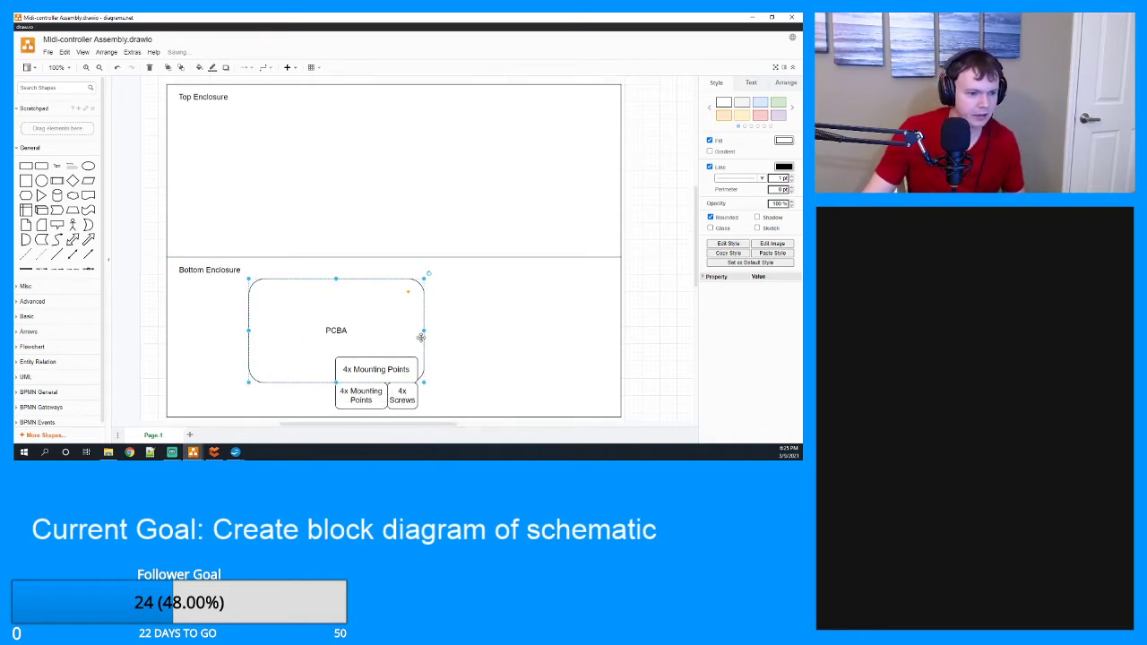
{"action": "left_click_drag", "start_coordinate": [424, 331], "coordinate": [516, 330]}
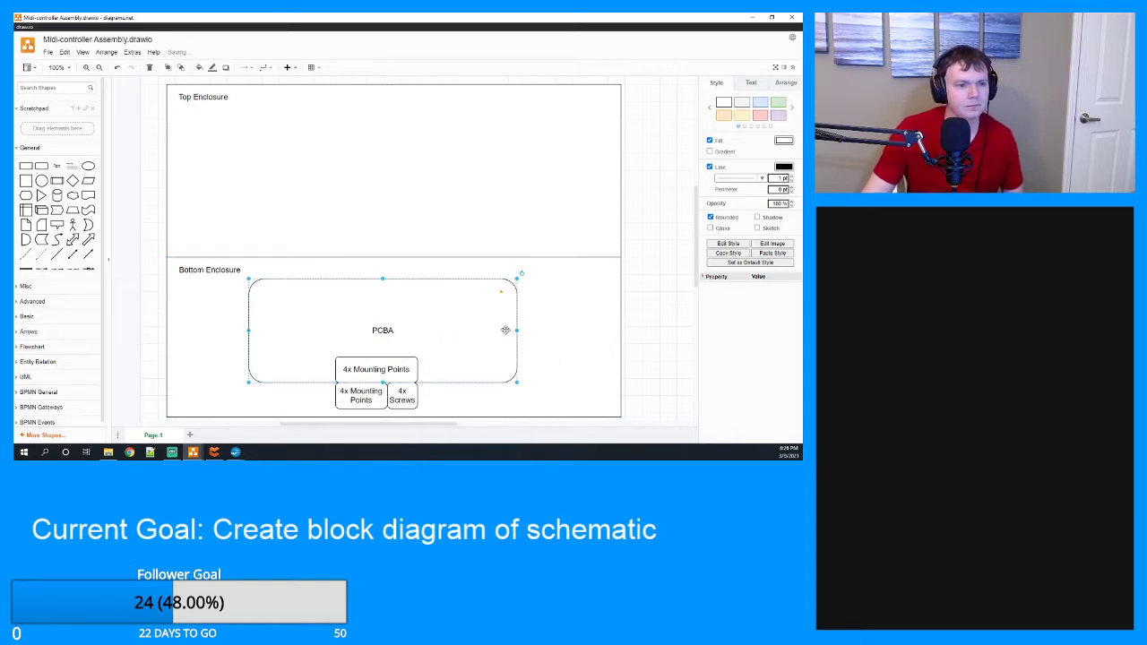
Reduce the Top Enclosure rectangle's height by lowering its upper edge, and move the "Top Enclosure" label down into it.
{"action": "left_click", "coordinate": [363, 144]}
{"action": "left_click_drag", "start_coordinate": [393, 86], "coordinate": [377, 206]}
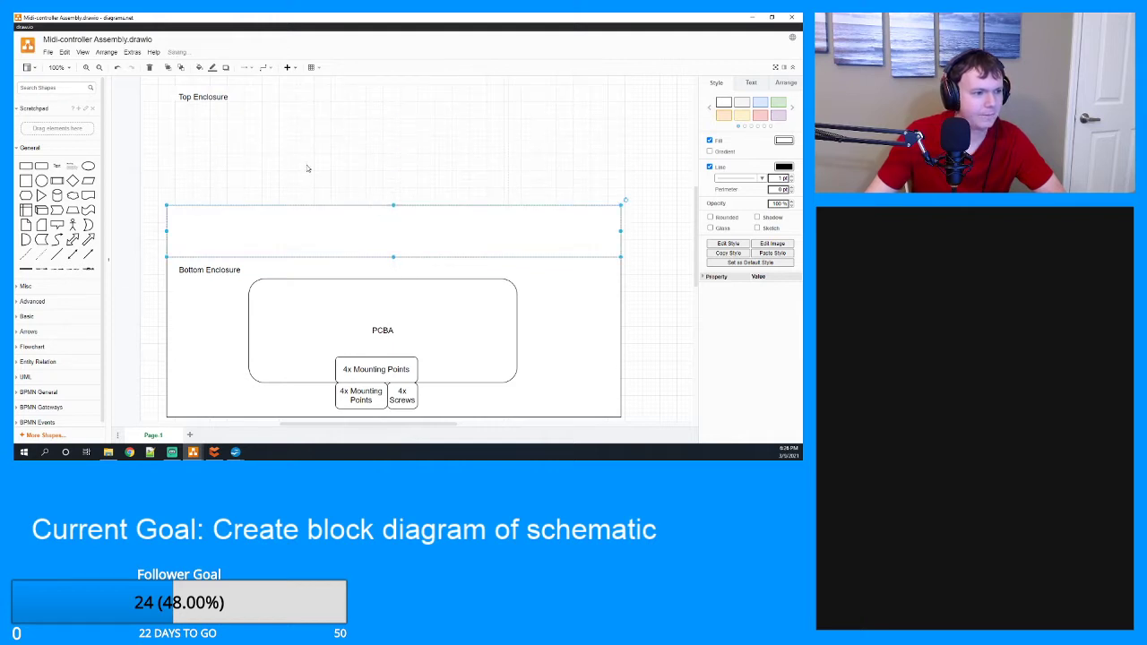
{"action": "left_click_drag", "start_coordinate": [225, 95], "coordinate": [218, 224]}
{"action": "left_click", "coordinate": [340, 232]}
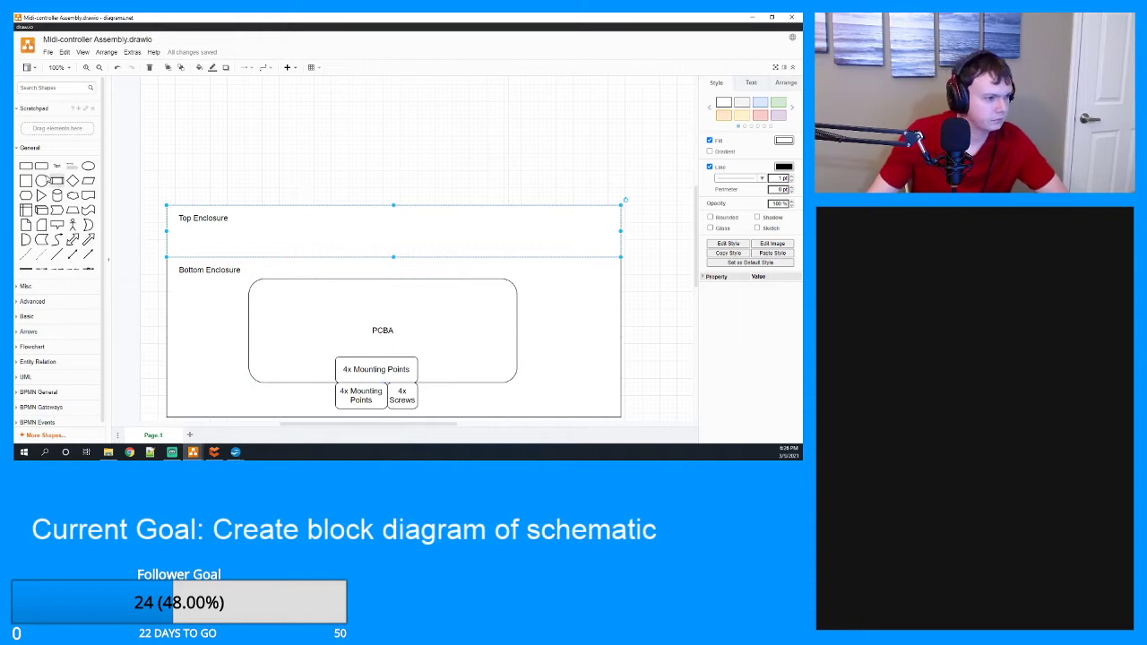
Add a rounded rectangle inside the PCBA block along its upper edge, left of centre, labelled "3x Slide Potentiometer".
{"action": "left_click_drag", "start_coordinate": [55, 181], "coordinate": [298, 300]}
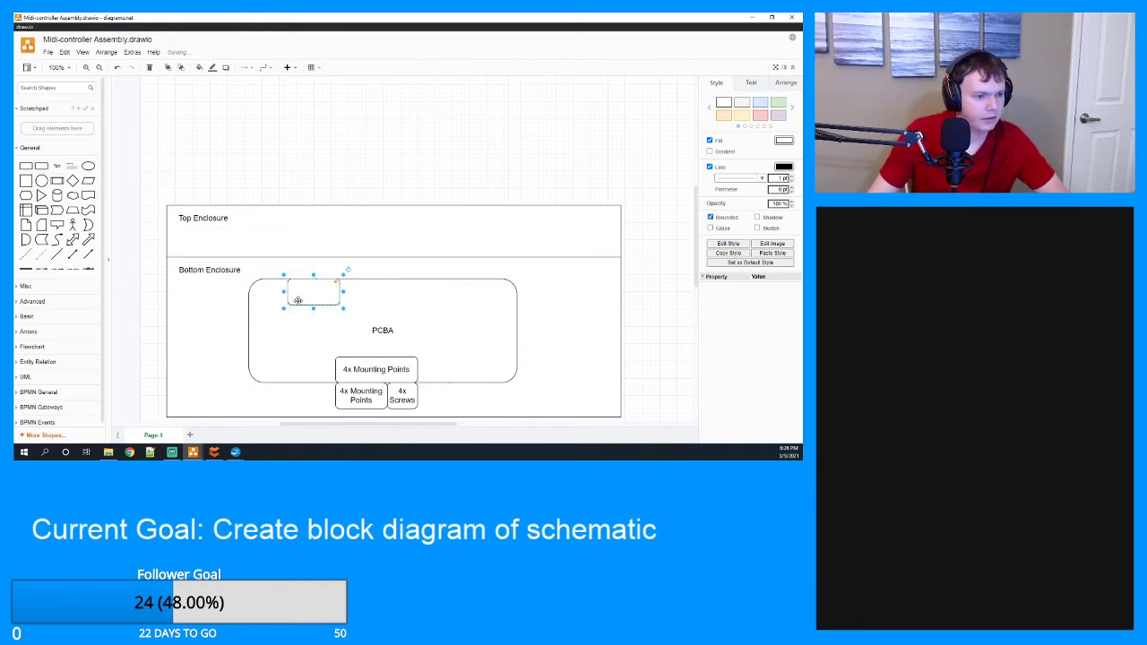
{"action": "double_click", "coordinate": [303, 291]}
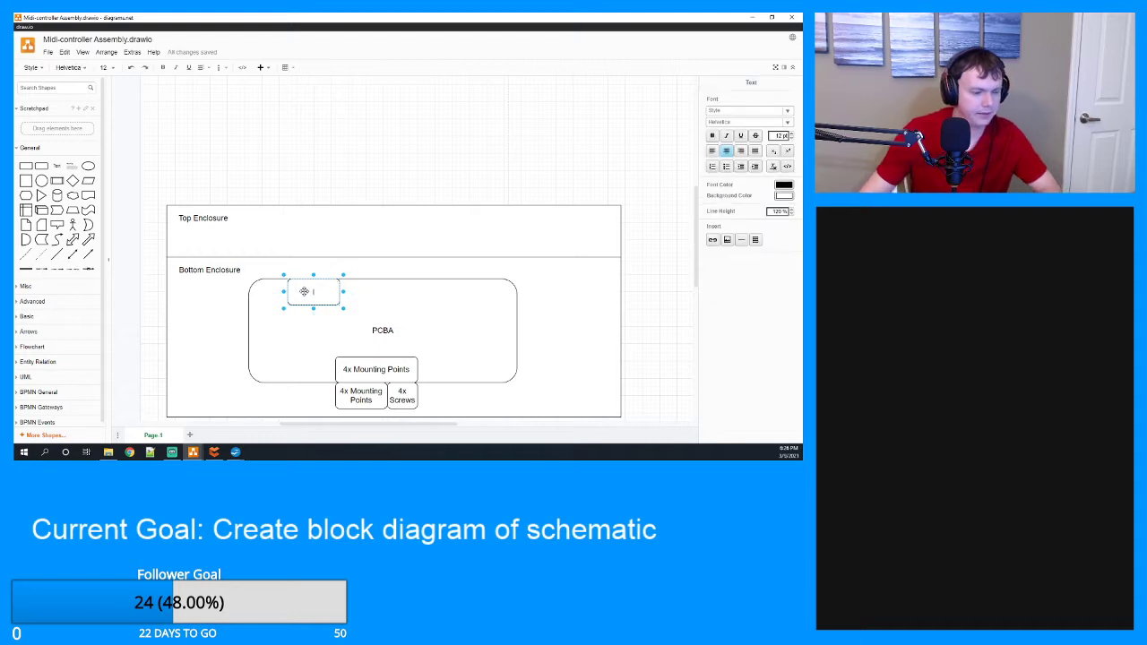
{"action": "type", "text": "Slid"}
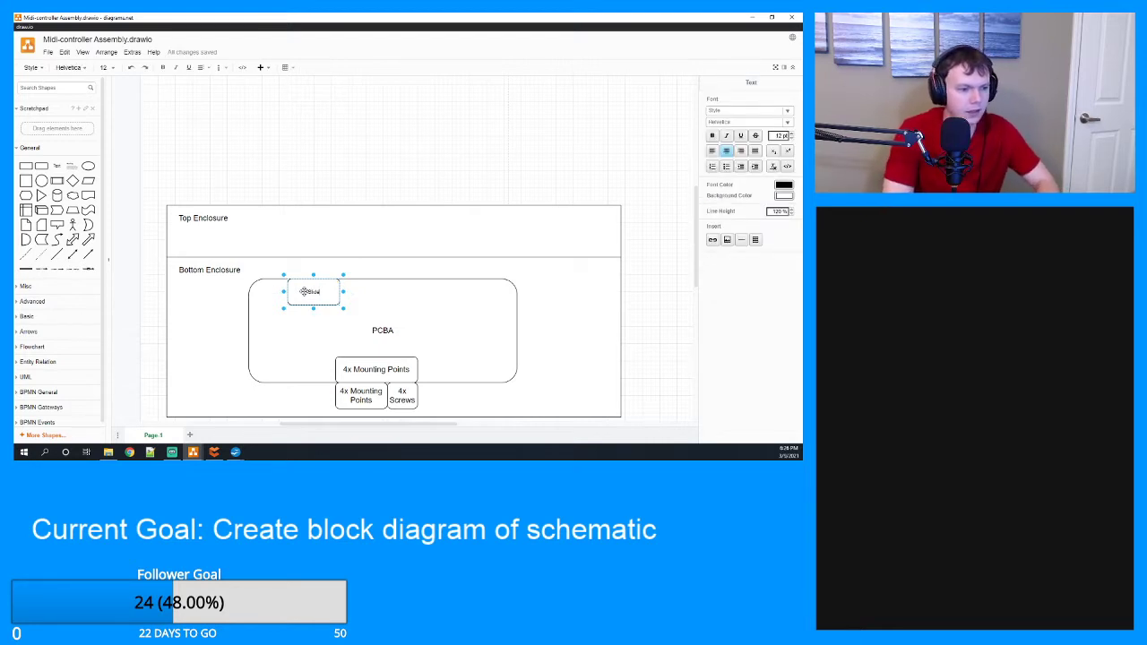
{"action": "type", "text": "4x"}
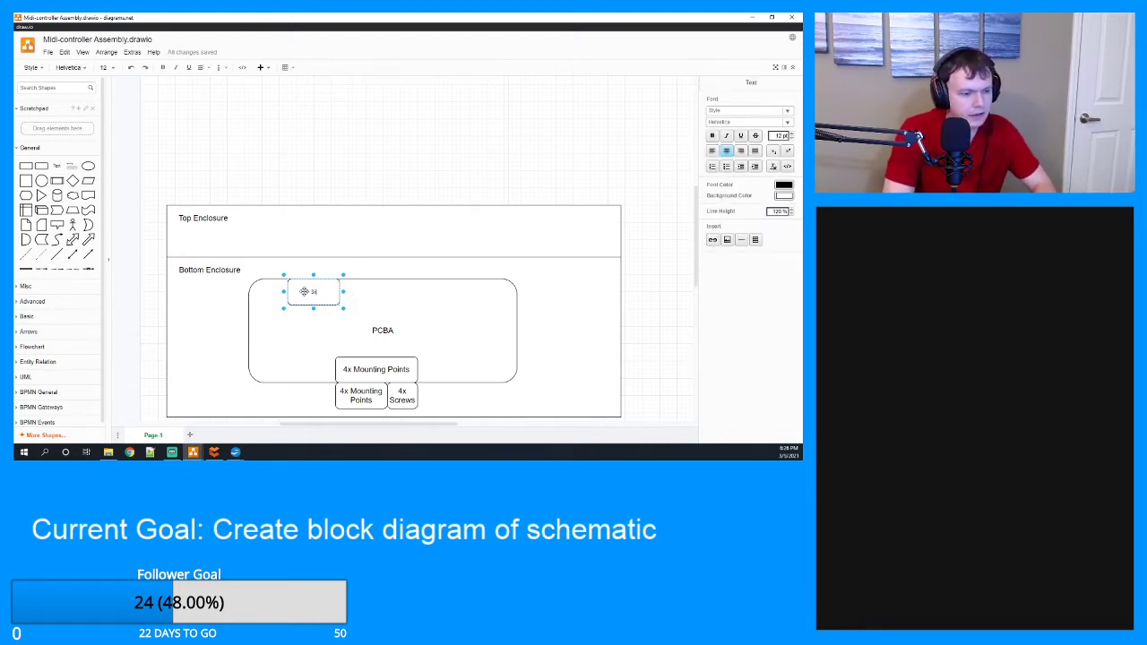
{"action": "type", "text": " Slide "}
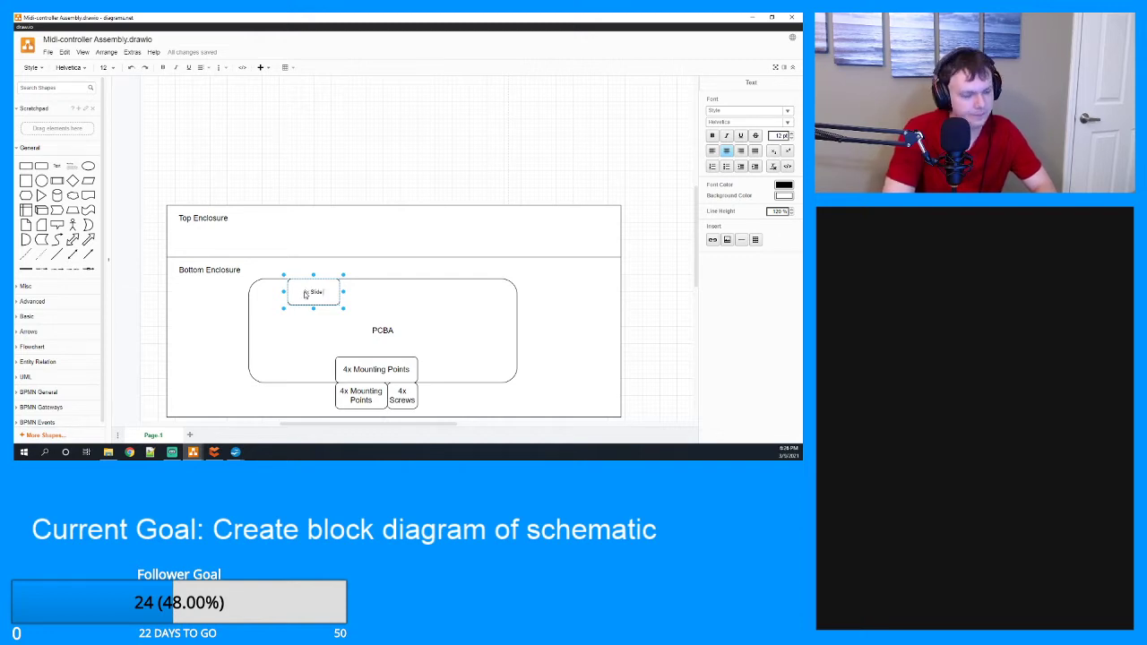
{"action": "type", "text": "Potentiometer"}
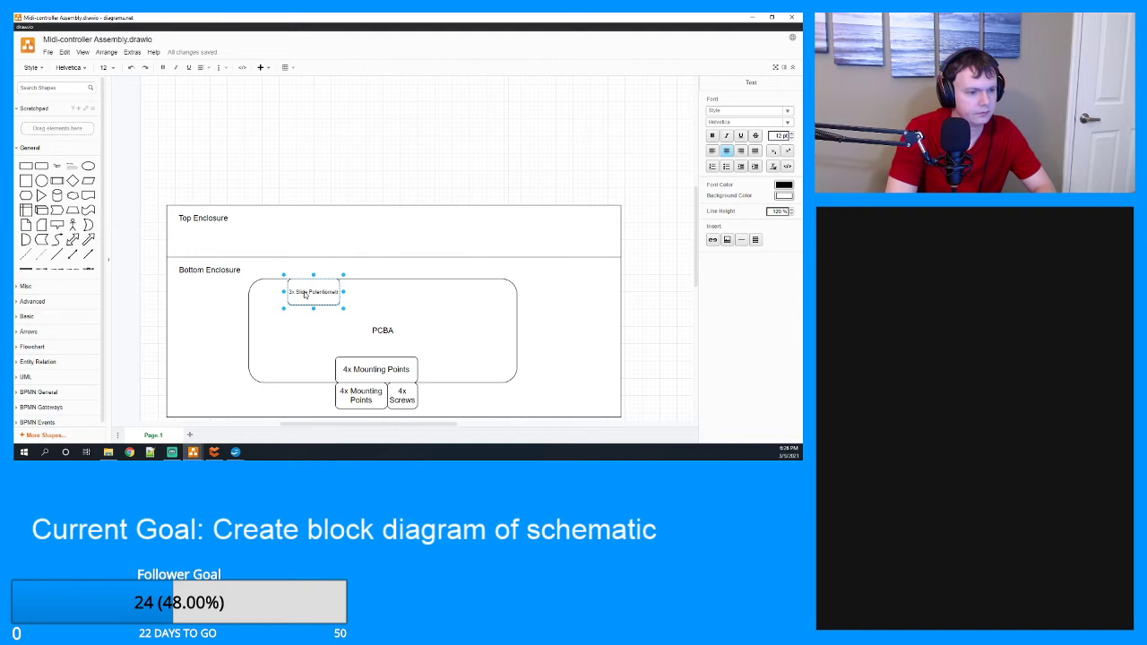
{"action": "key", "text": "BackSpace"}
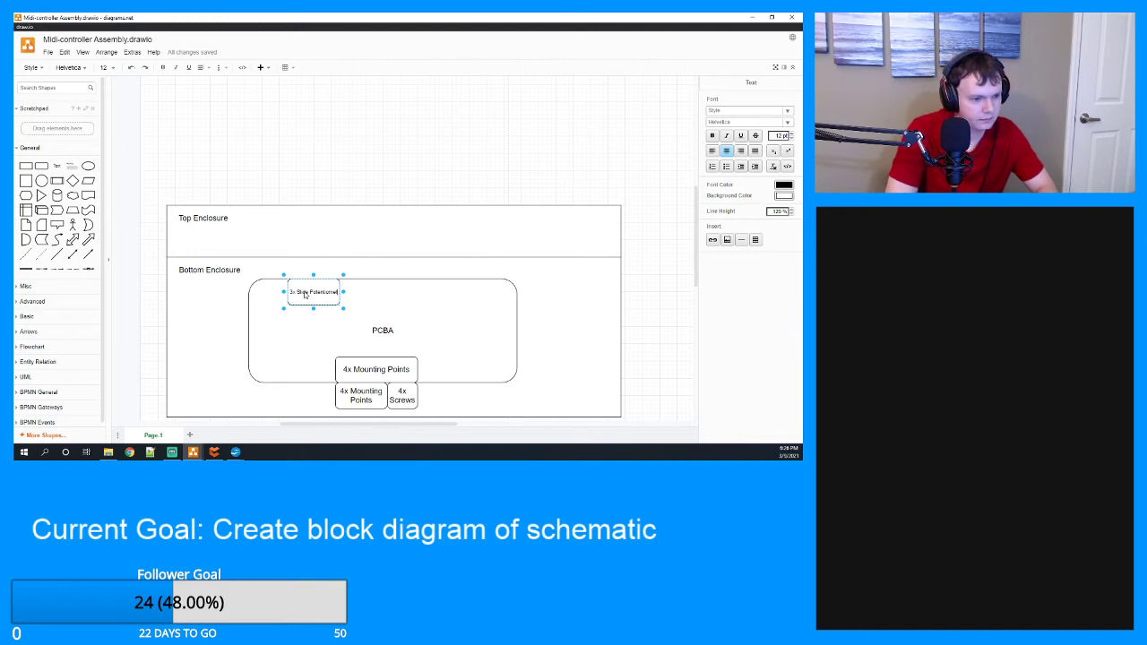
{"action": "type", "text": "er"}
{"action": "key", "text": "Escape"}
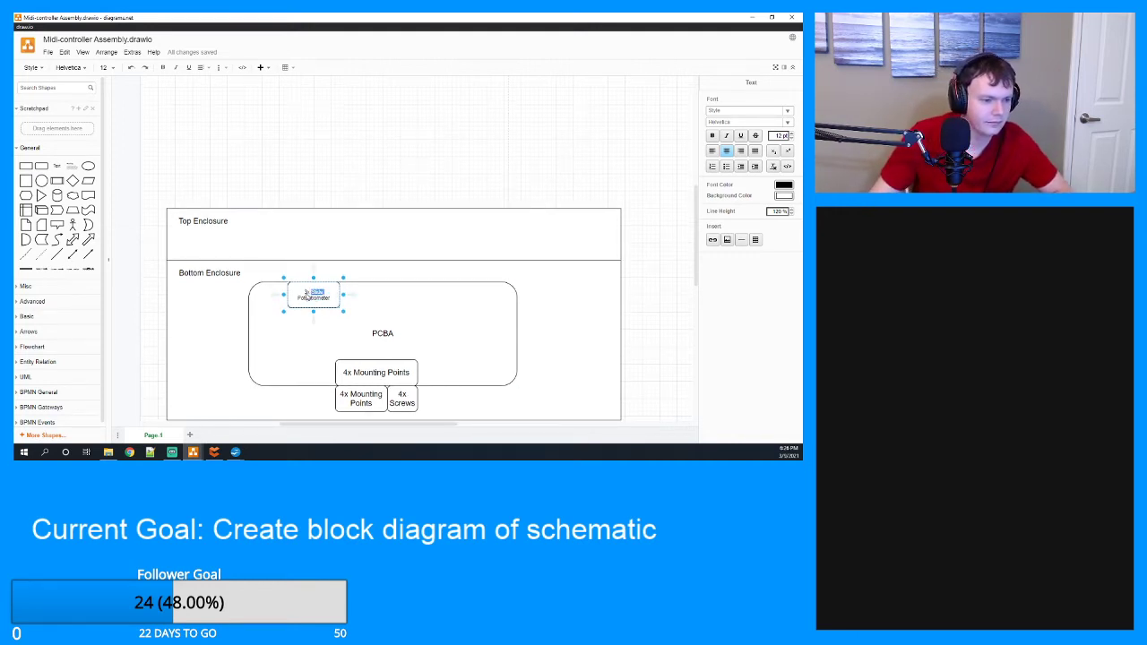
Set the slide potentiometer block's label to 18 pt text.
{"action": "left_click_drag", "start_coordinate": [307, 296], "coordinate": [333, 300]}
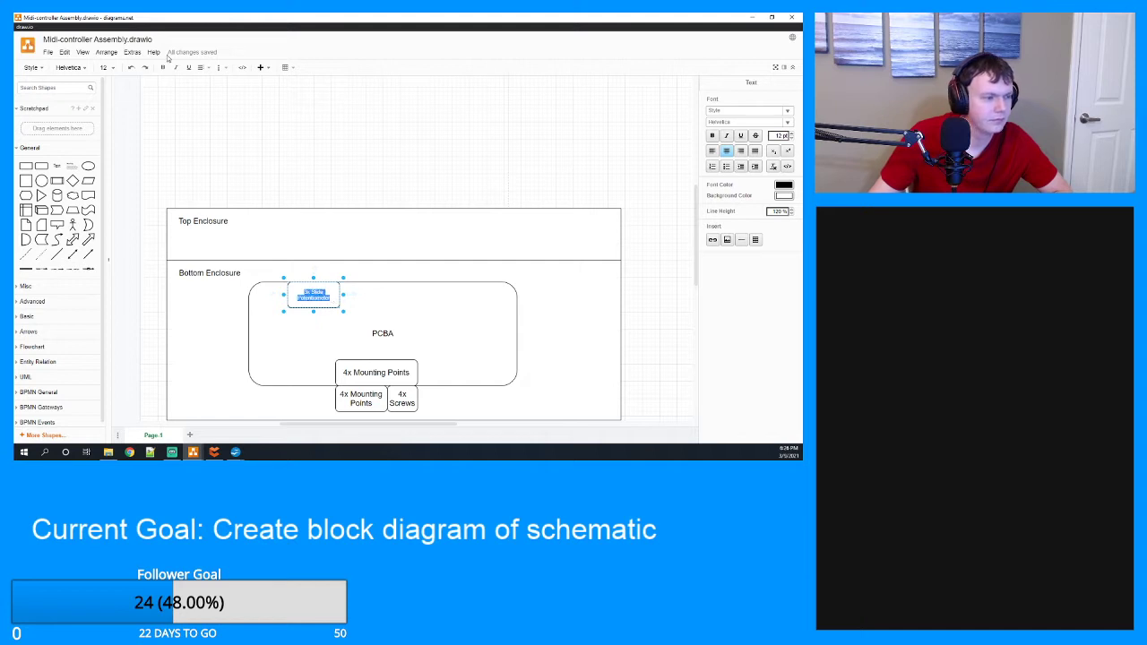
{"action": "left_click", "coordinate": [107, 68]}
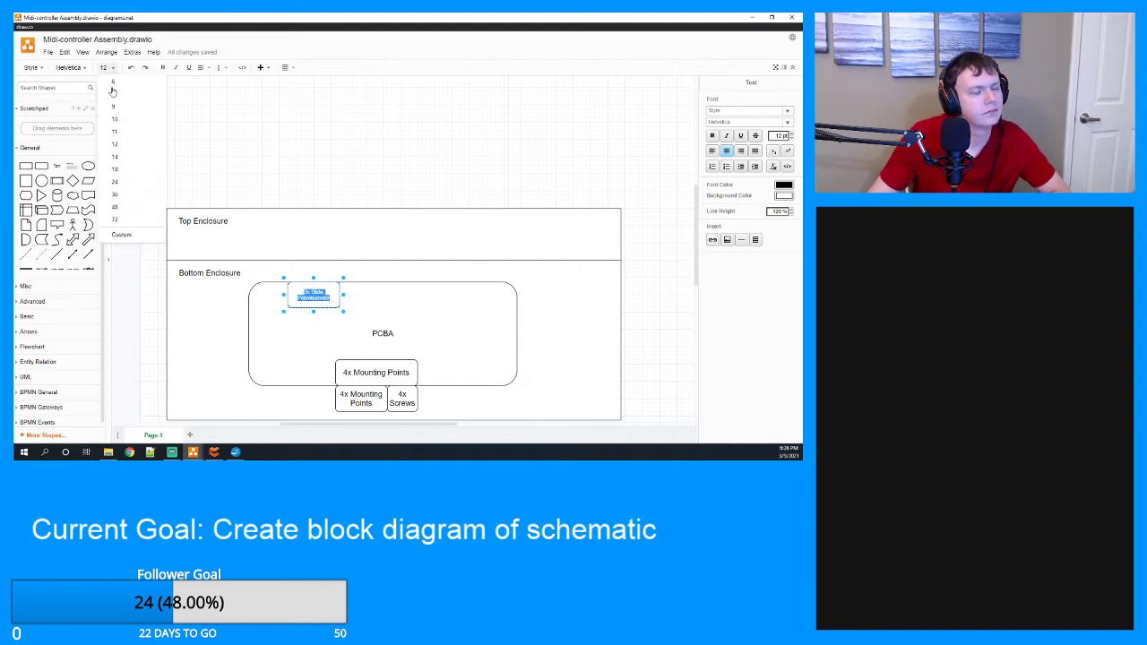
{"action": "left_click", "coordinate": [123, 184]}
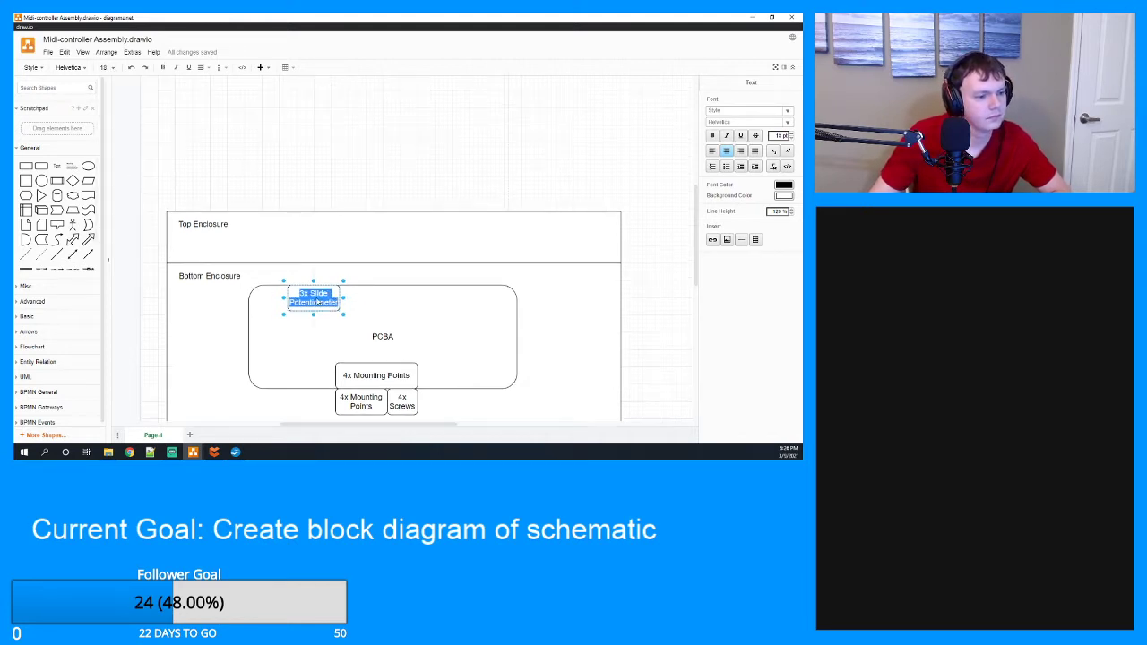
{"action": "left_click", "coordinate": [366, 296]}
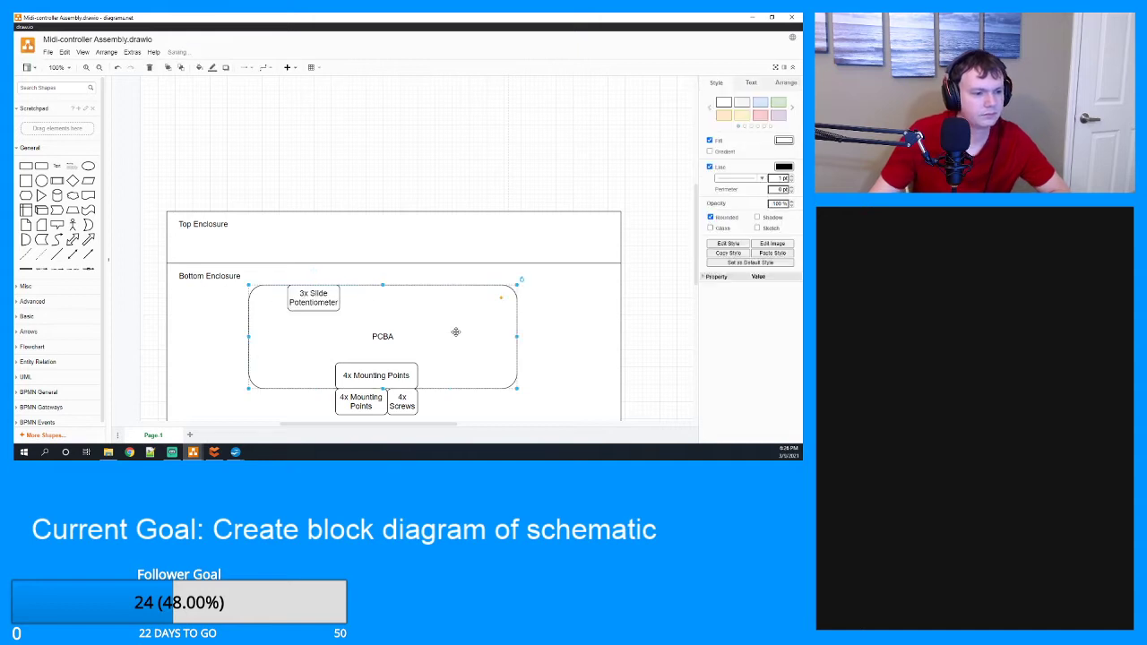
Place a copy of the slide potentiometer block farther right along the PCBA's upper edge and relabel it "4x Buttons".
{"action": "left_click", "coordinate": [323, 296]}
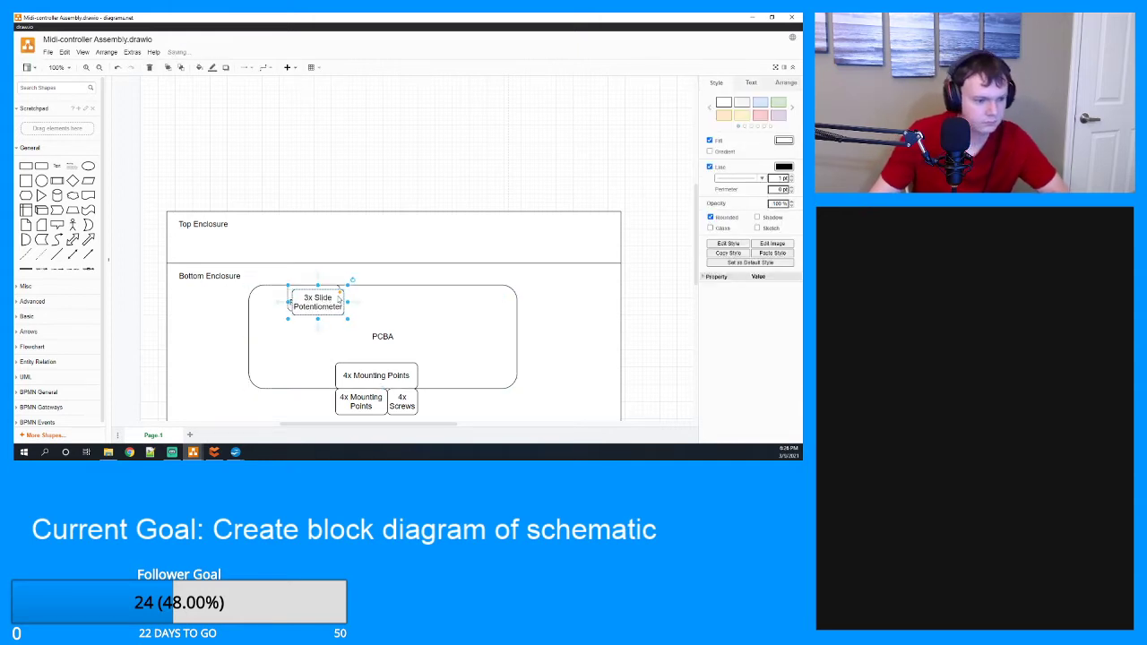
{"action": "left_click_drag", "start_coordinate": [337, 299], "coordinate": [463, 293]}
{"action": "double_click", "coordinate": [442, 295]}
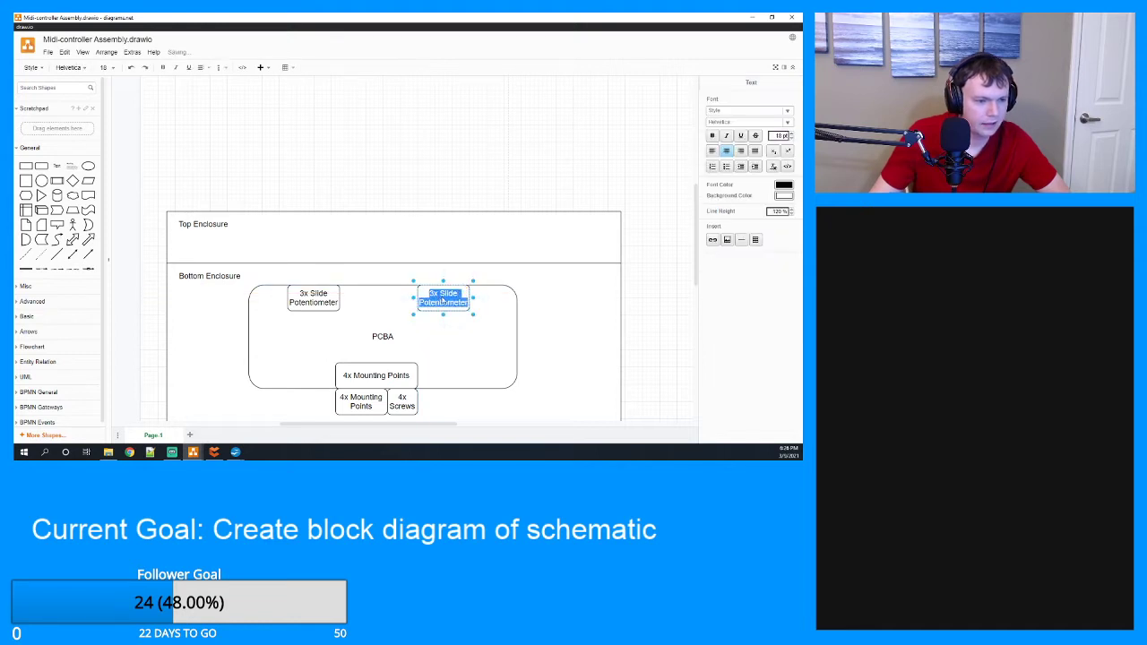
{"action": "left_click", "coordinate": [463, 304]}
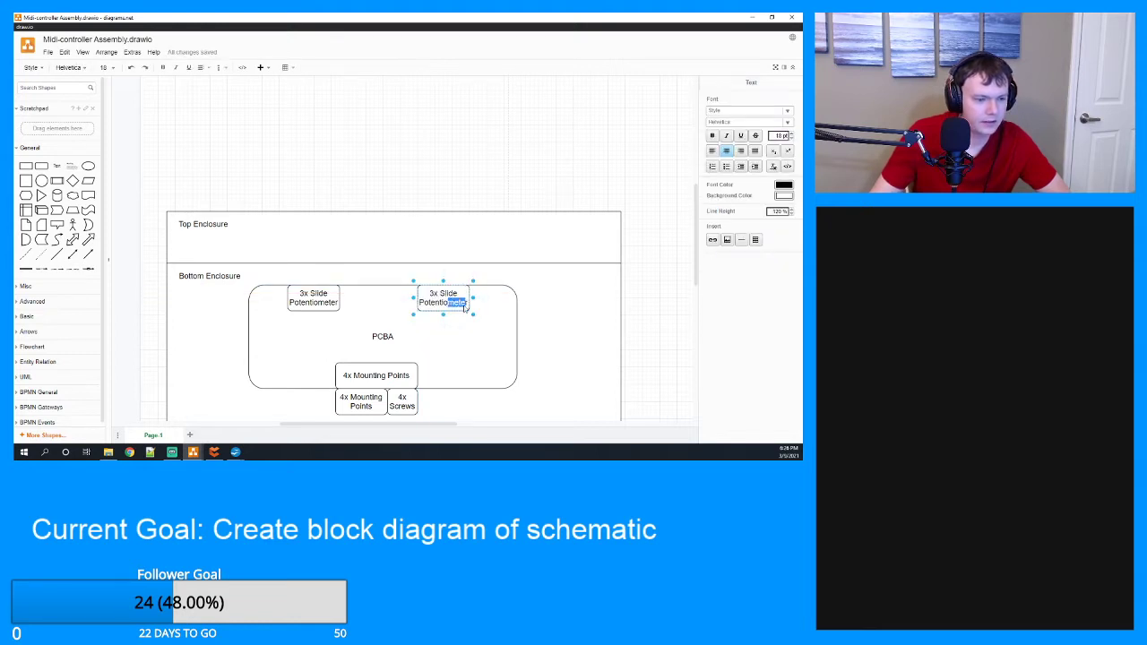
{"action": "left_click_drag", "start_coordinate": [466, 305], "coordinate": [432, 297]}
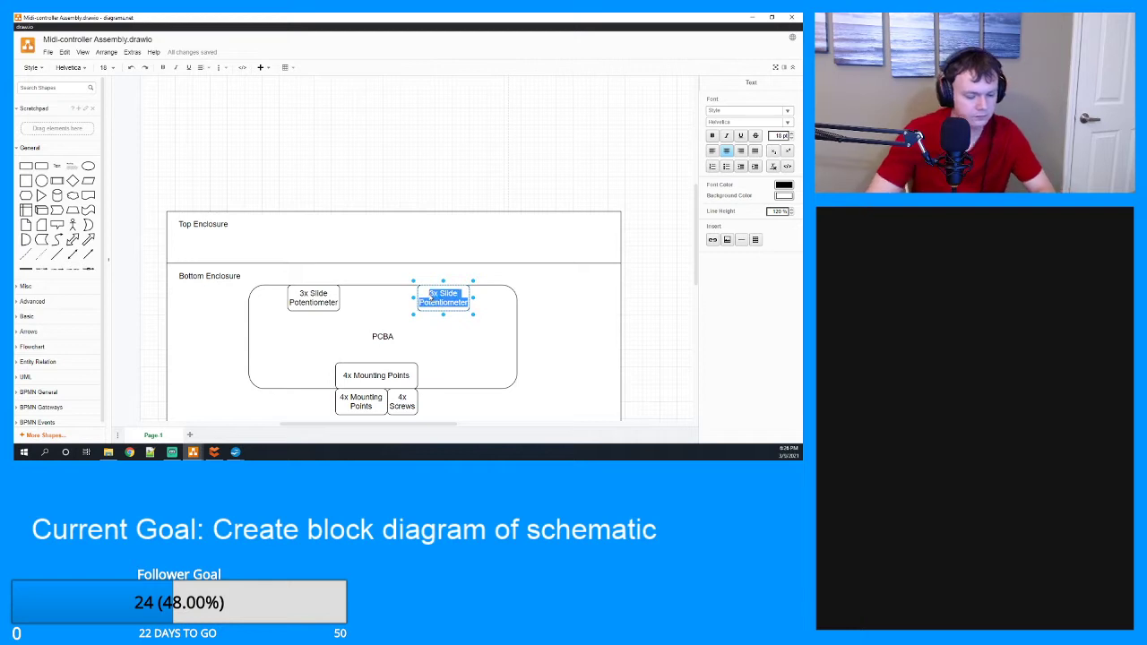
{"action": "type", "text": "4x Button"}
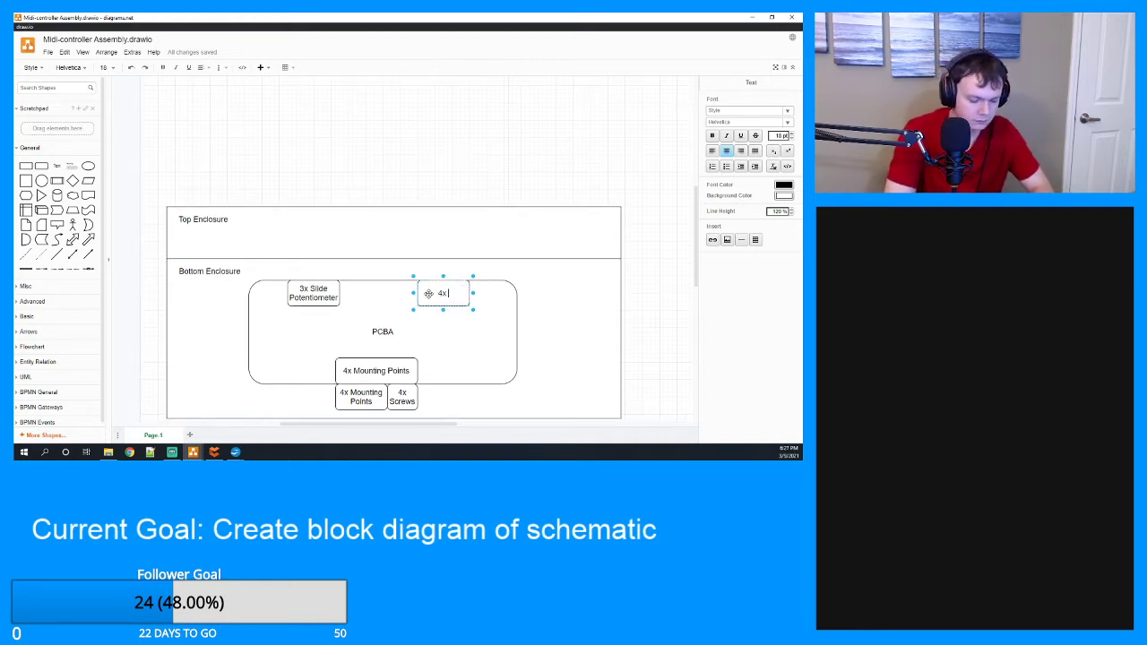
{"action": "type", "text": "s"}
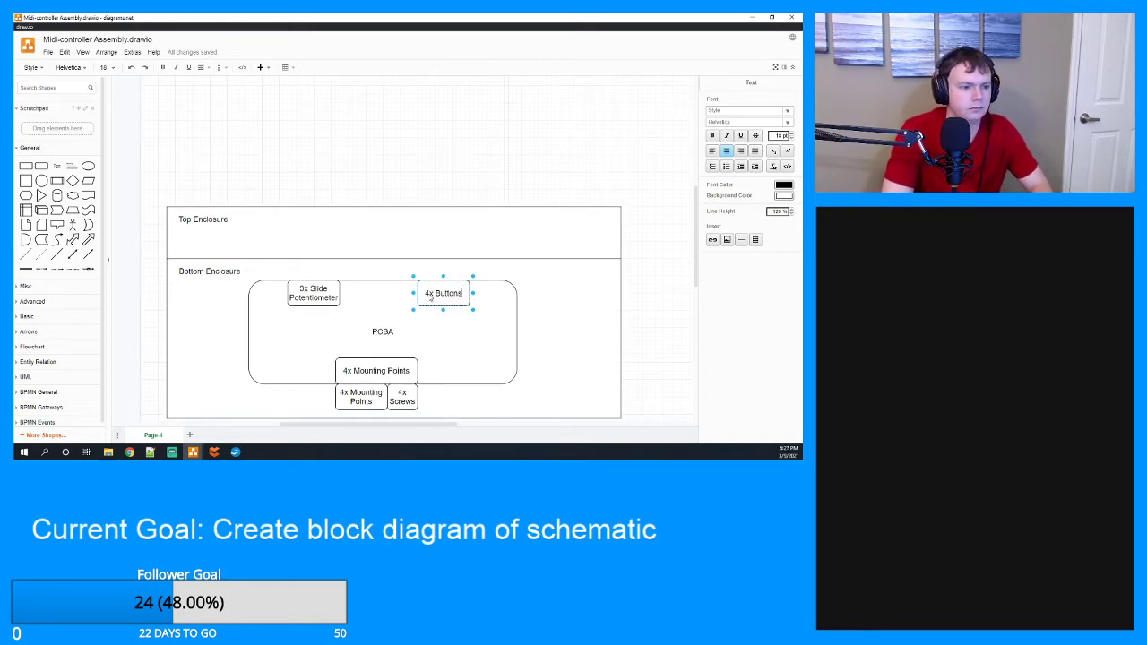
Stretch the slide potentiometer and buttons blocks upward through the Top Enclosure to a height of about 310, ending above it.
{"action": "left_click", "coordinate": [331, 288]}
{"action": "left_click_drag", "start_coordinate": [314, 277], "coordinate": [310, 173]}
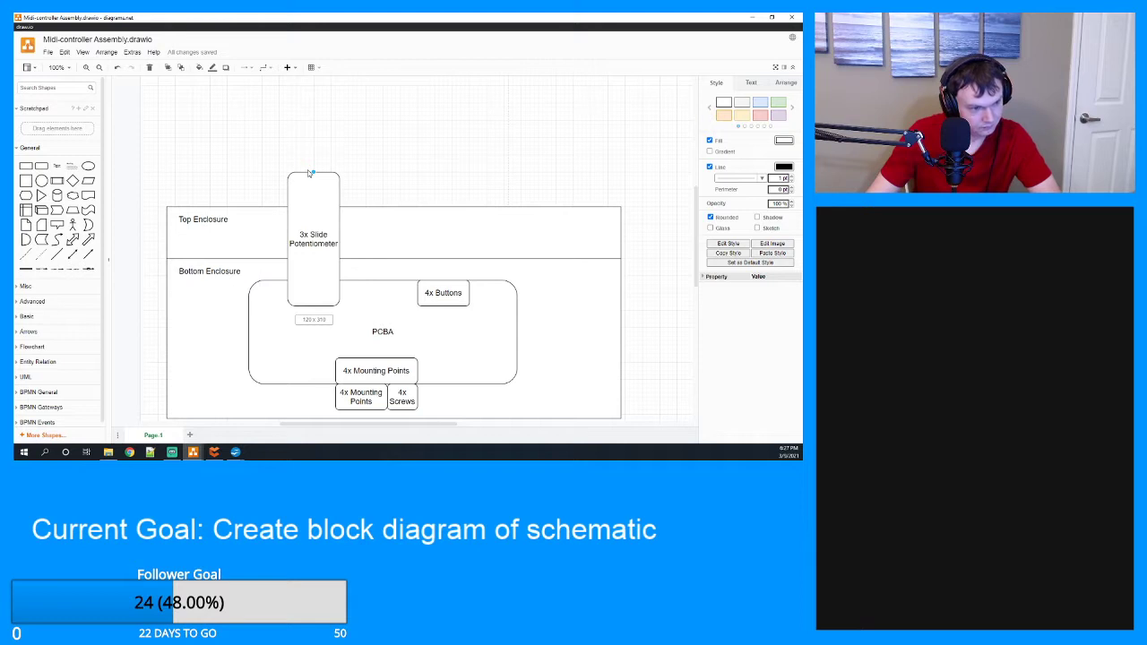
{"action": "left_click", "coordinate": [451, 285]}
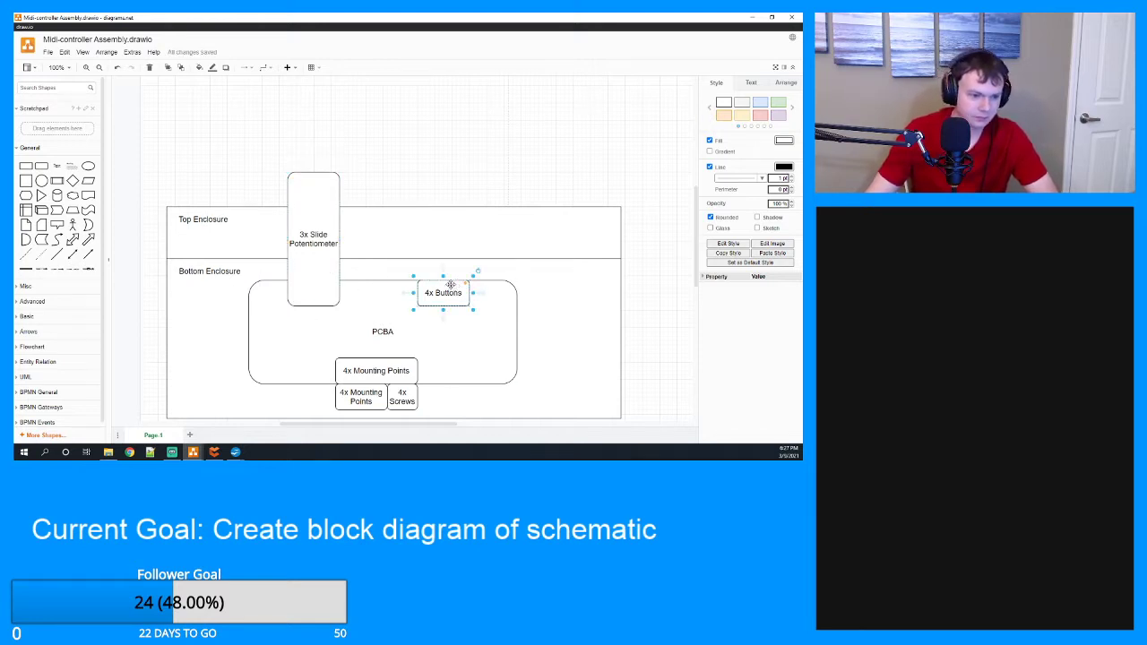
{"action": "left_click_drag", "start_coordinate": [443, 275], "coordinate": [433, 169]}
{"action": "left_click", "coordinate": [488, 218]}
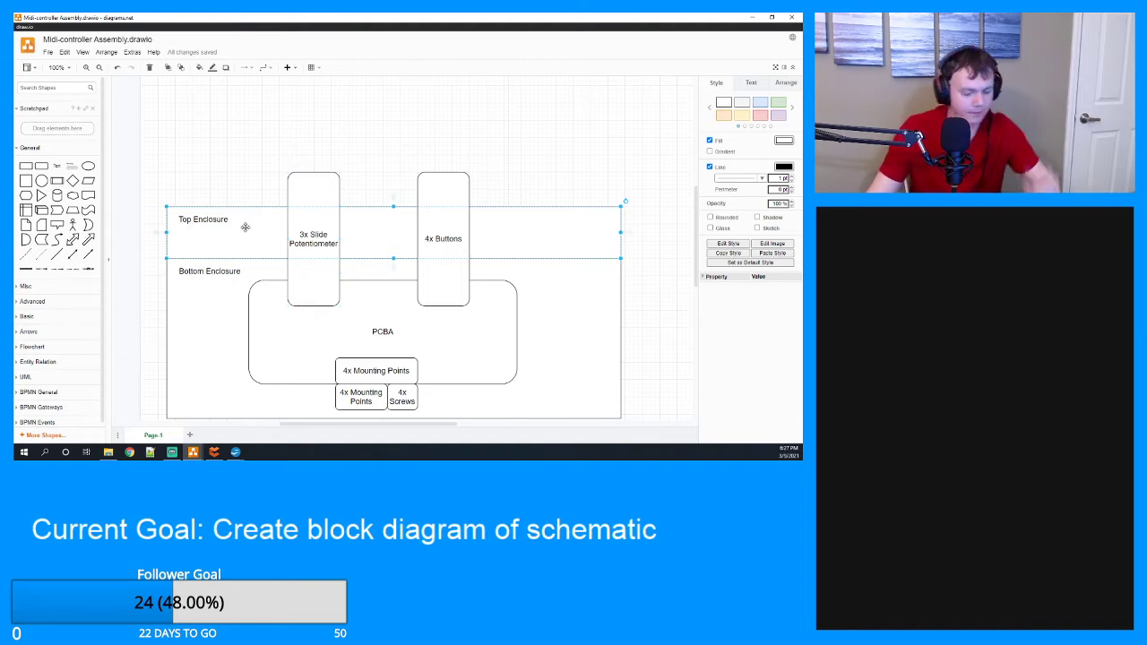
Add a rounded rectangle in the Top Enclosure, directly left of the slide potentiometer block, labelled "3x Slot Cutouts".
{"action": "left_click", "coordinate": [538, 285]}
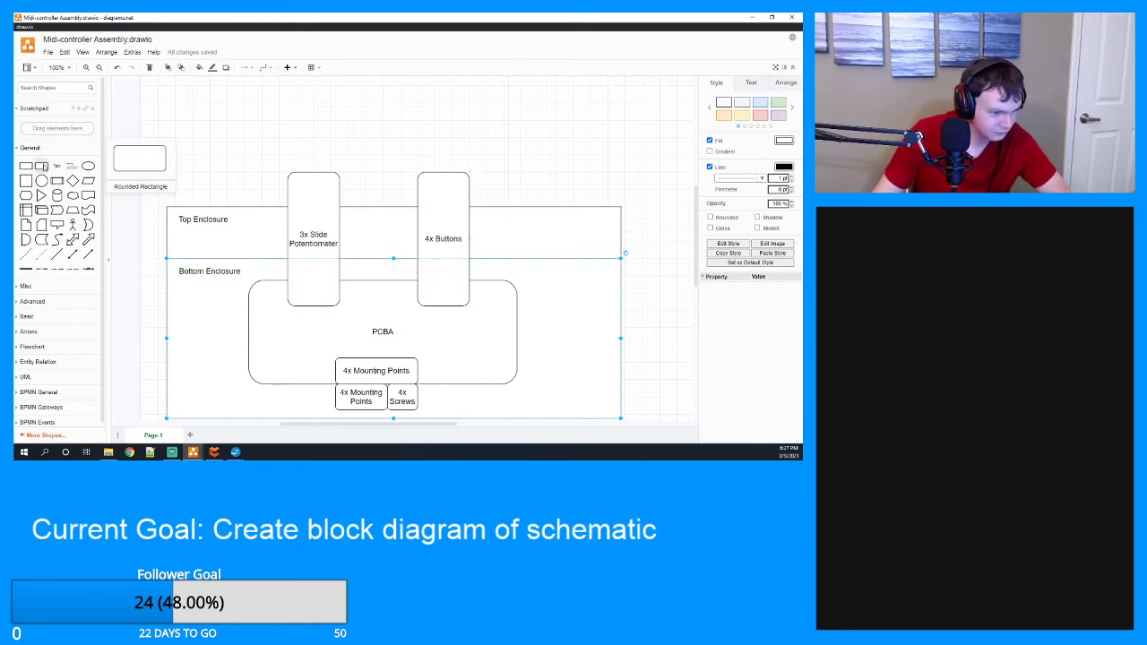
{"action": "left_click_drag", "start_coordinate": [42, 166], "coordinate": [244, 235]}
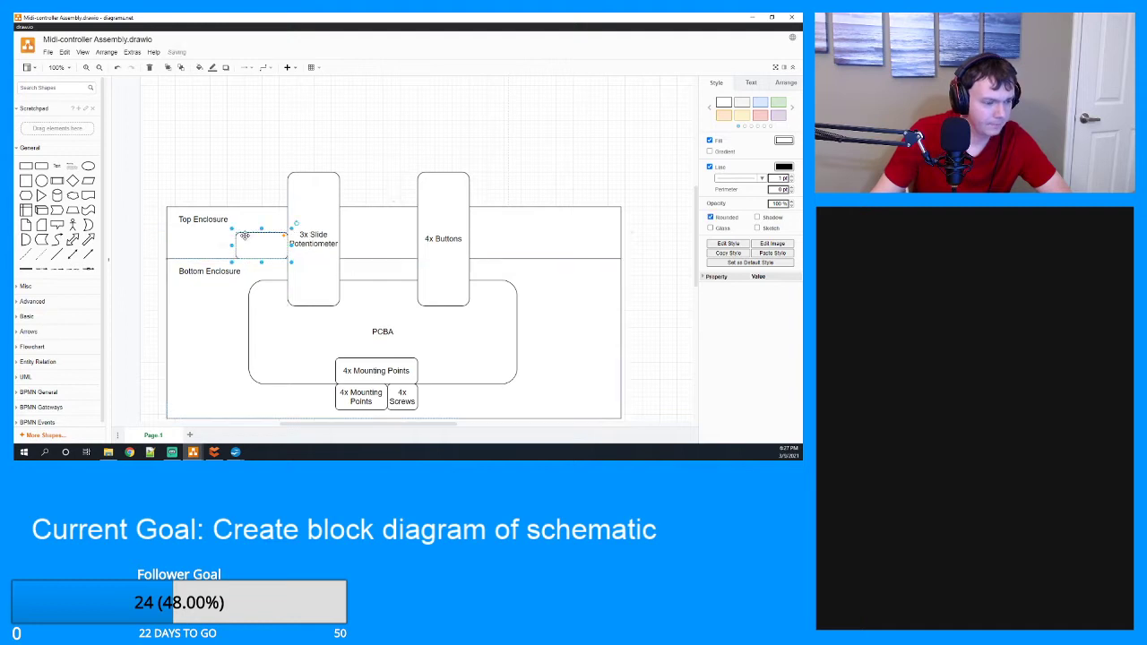
{"action": "double_click", "coordinate": [259, 243]}
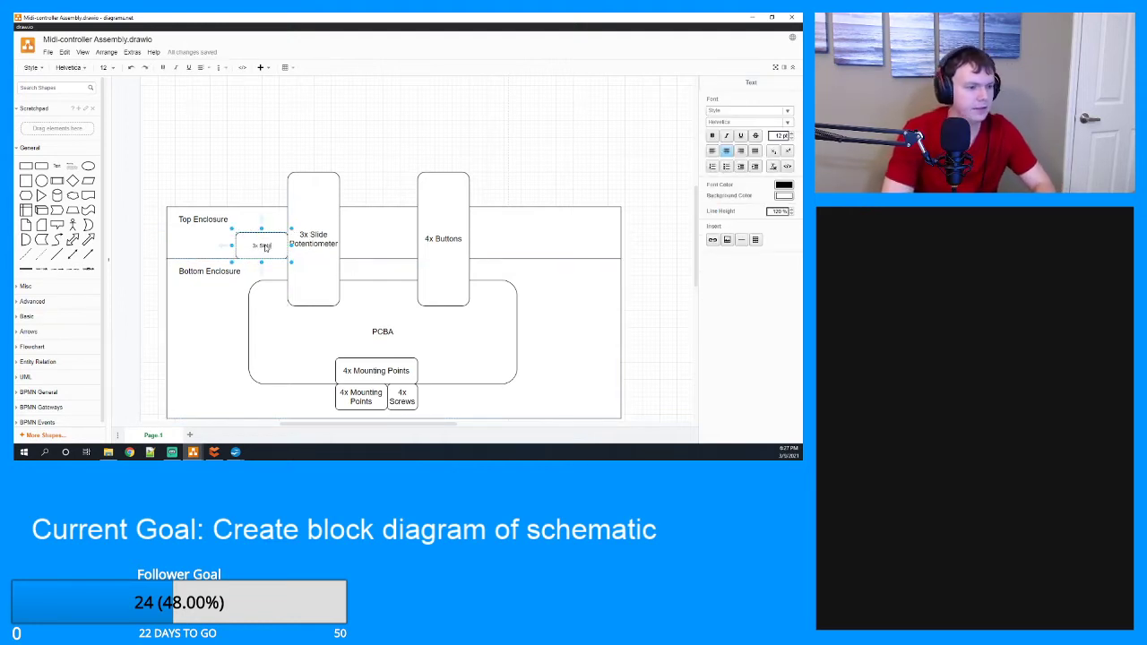
{"action": "type", "text": "3x Slide"}
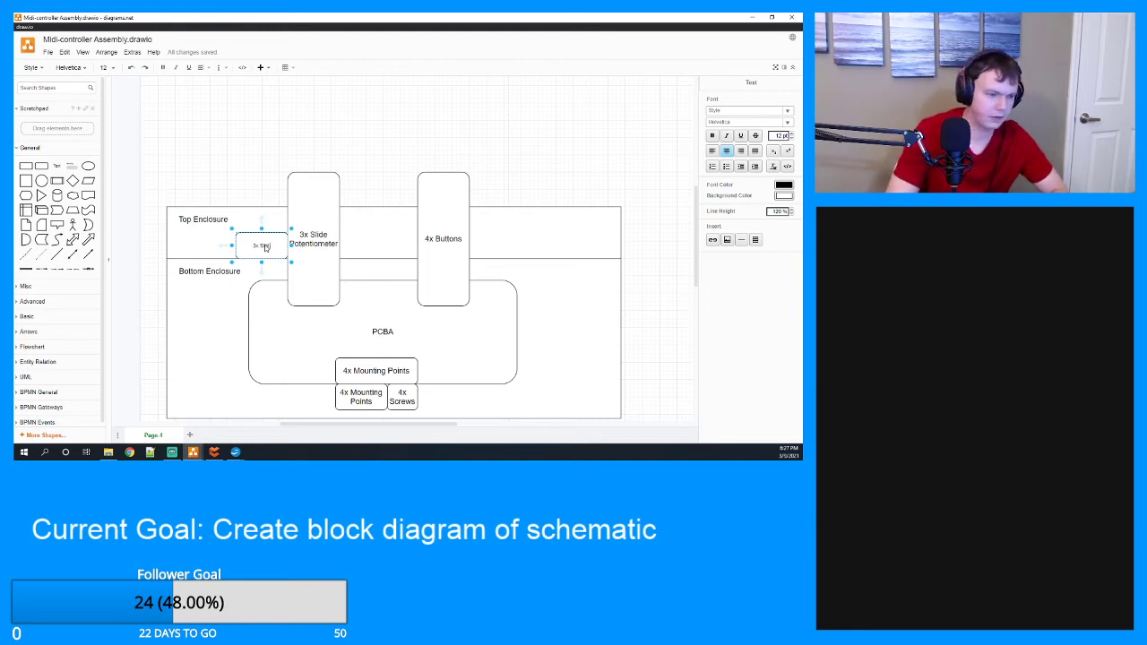
{"action": "type", "text": " P"}
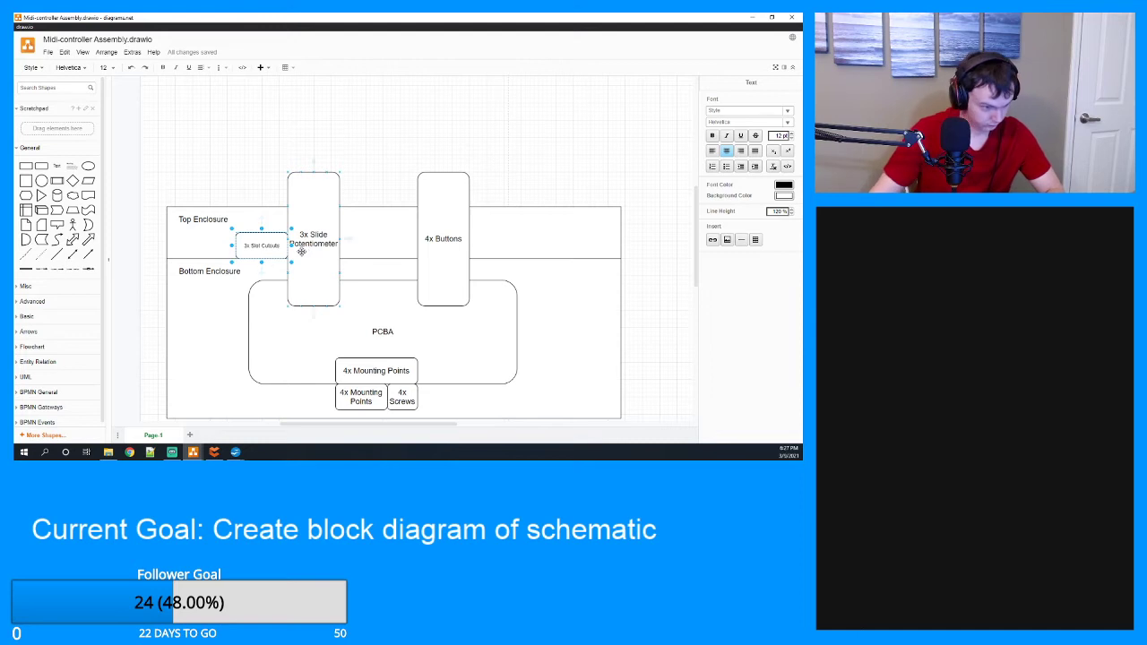
Set the slot cutouts block's label to 18 pt text.
{"action": "left_click", "coordinate": [246, 246]}
{"action": "double_click", "coordinate": [247, 247]}
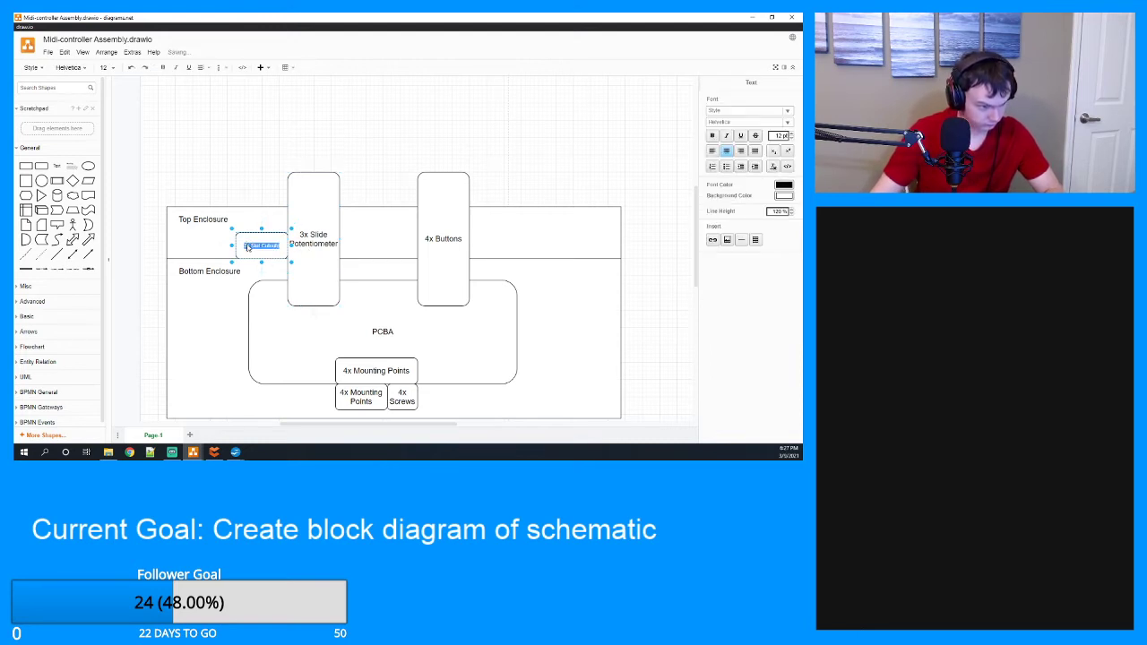
{"action": "left_click", "coordinate": [104, 68]}
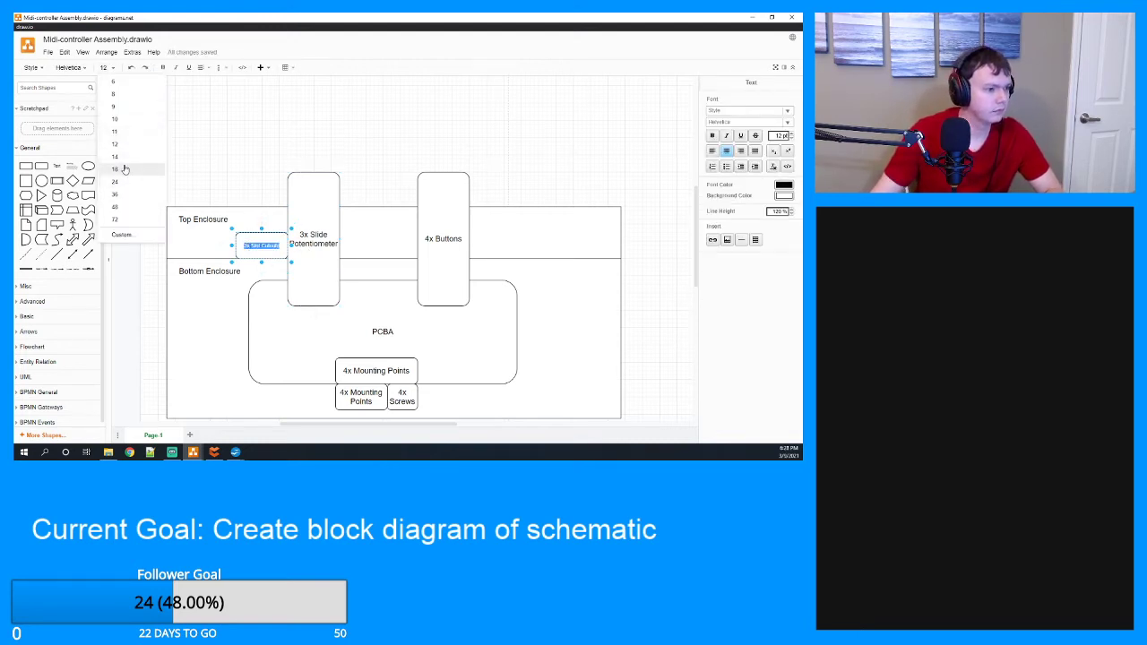
{"action": "left_click", "coordinate": [126, 170]}
{"action": "left_click", "coordinate": [222, 240]}
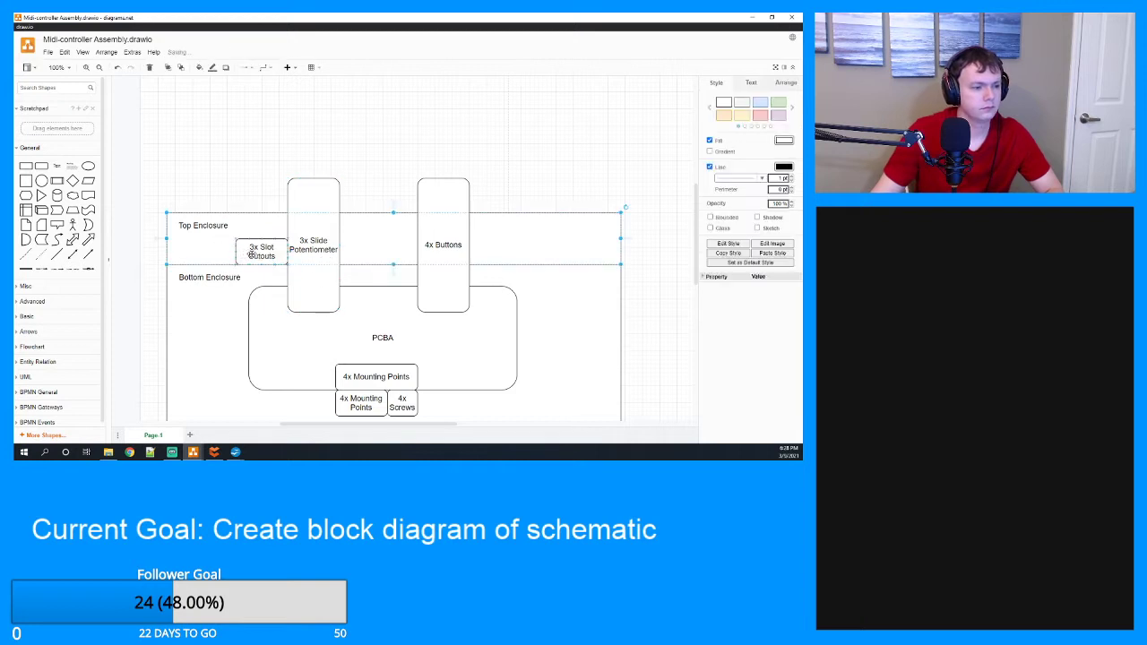
Place a copy of the slot cutouts block directly right of the buttons block and relabel it "4x Circular Cutouts".
{"action": "left_click", "coordinate": [260, 254]}
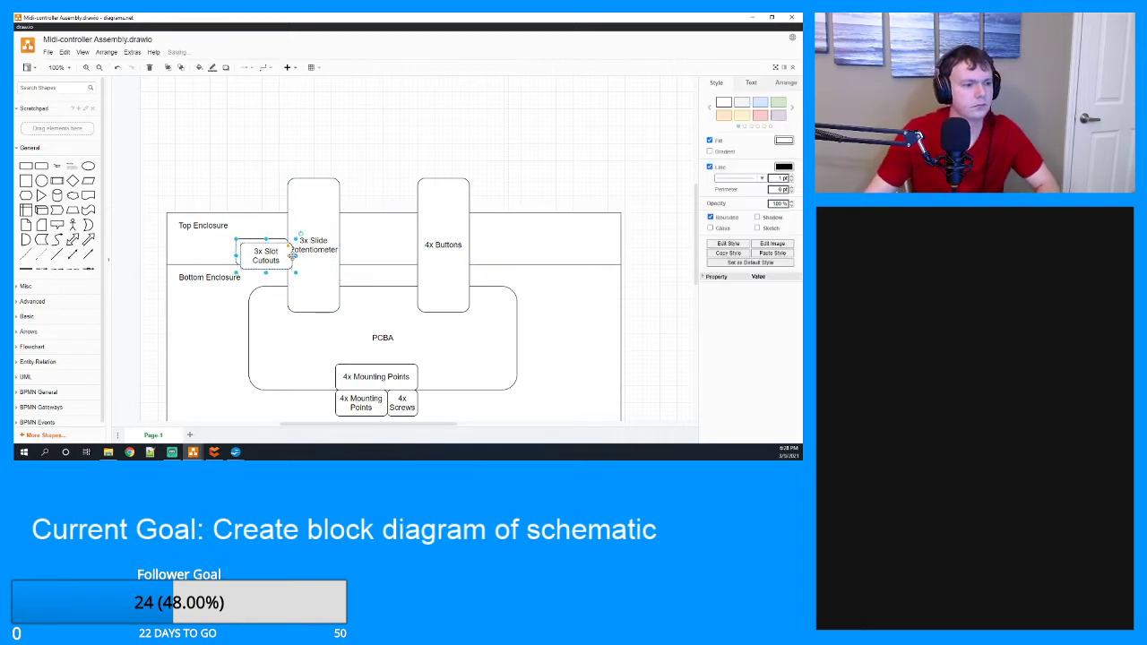
{"action": "left_click_drag", "start_coordinate": [259, 253], "coordinate": [510, 251]}
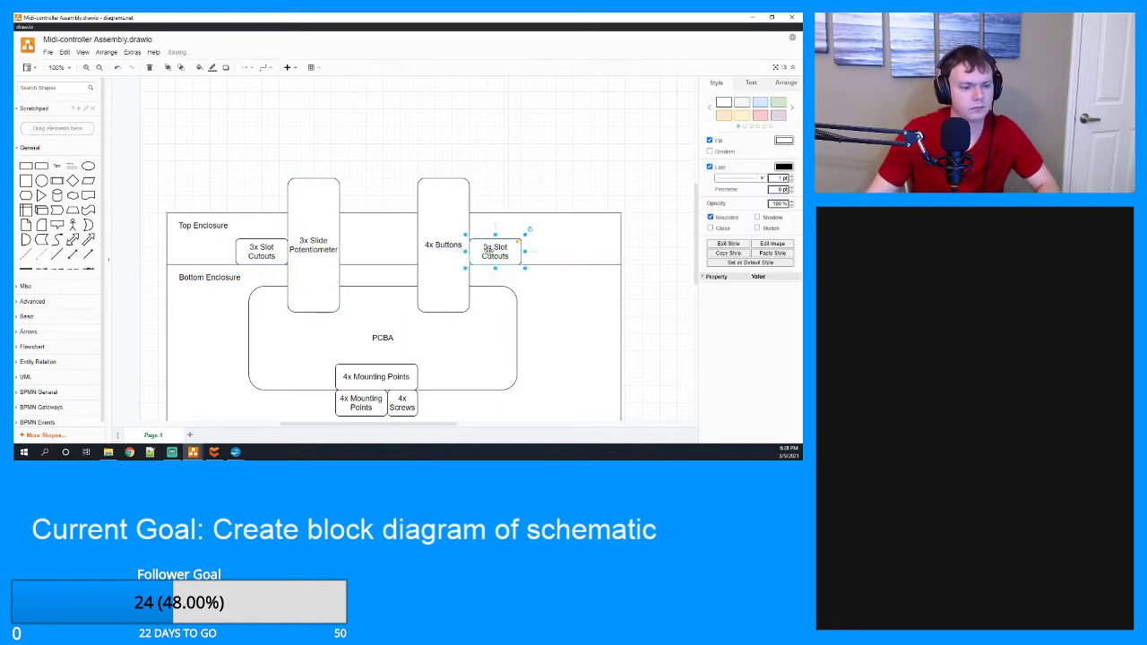
{"action": "double_click", "coordinate": [493, 251]}
{"action": "left_click", "coordinate": [497, 251]}
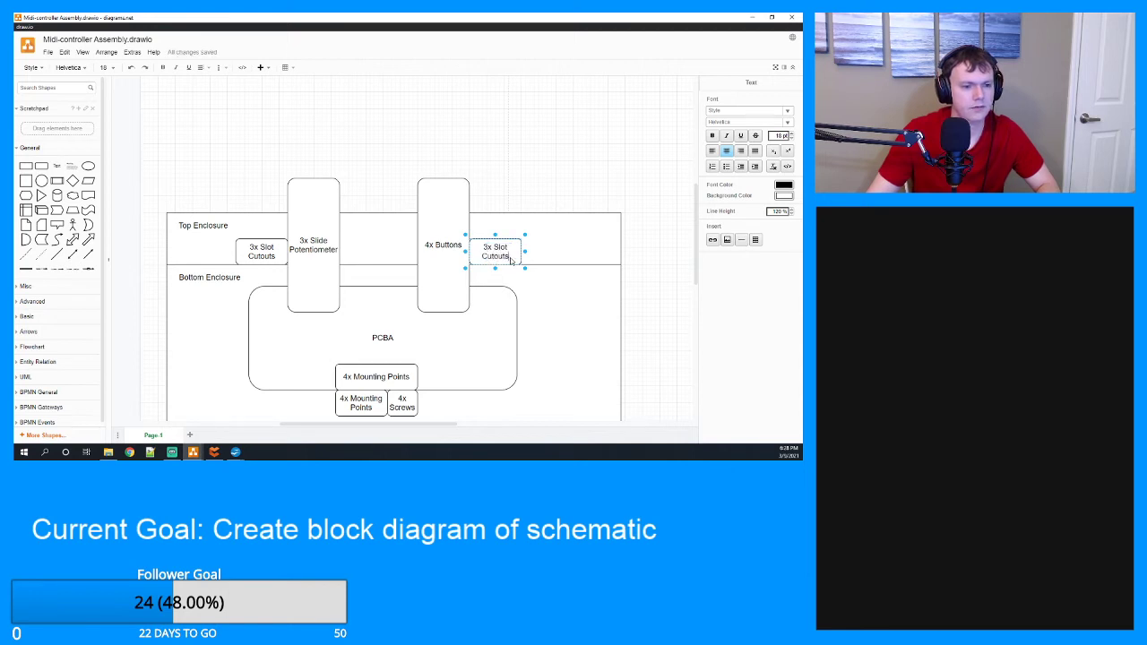
{"action": "left_click_drag", "start_coordinate": [509, 251], "coordinate": [485, 249]}
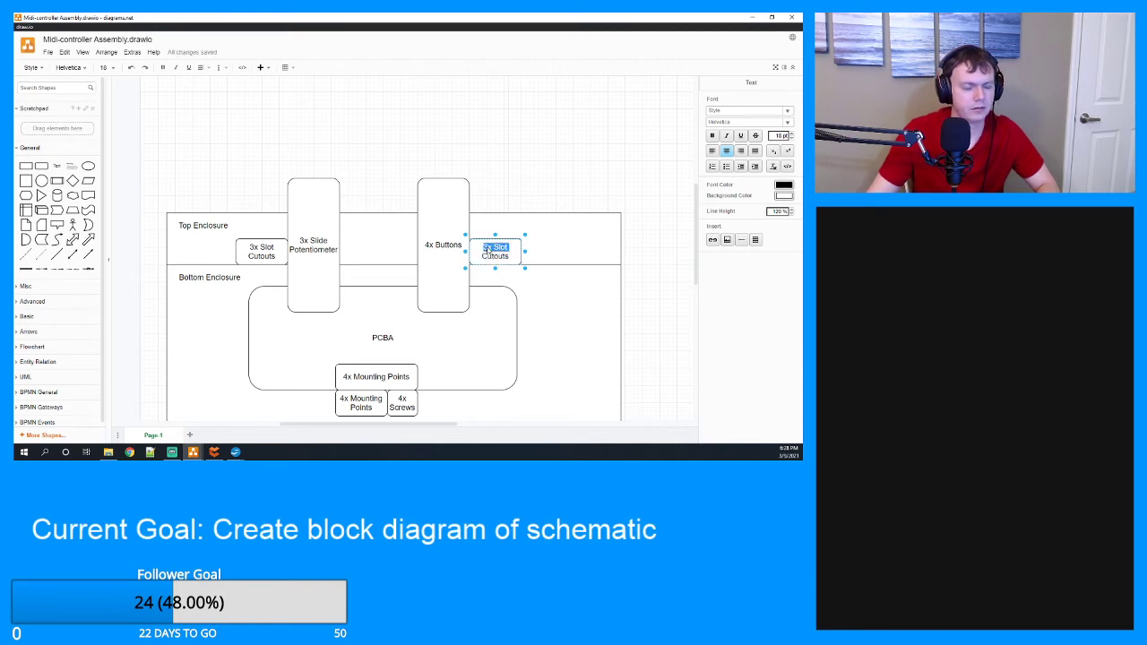
{"action": "type", "text": "4"}
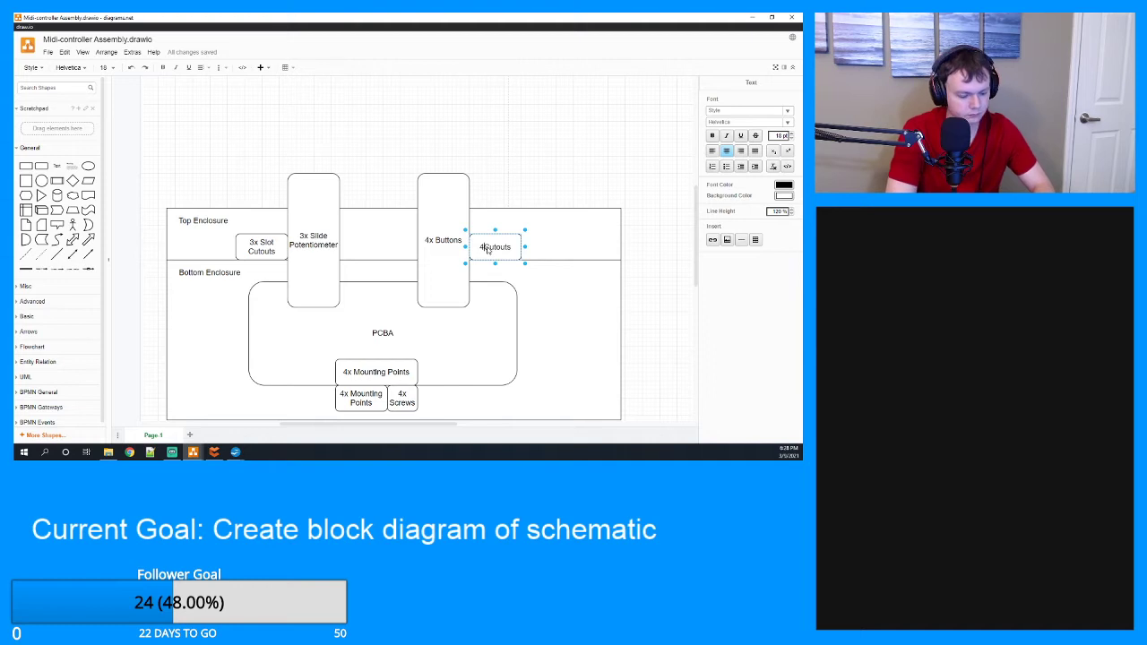
{"action": "type", "text": "x Circular"}
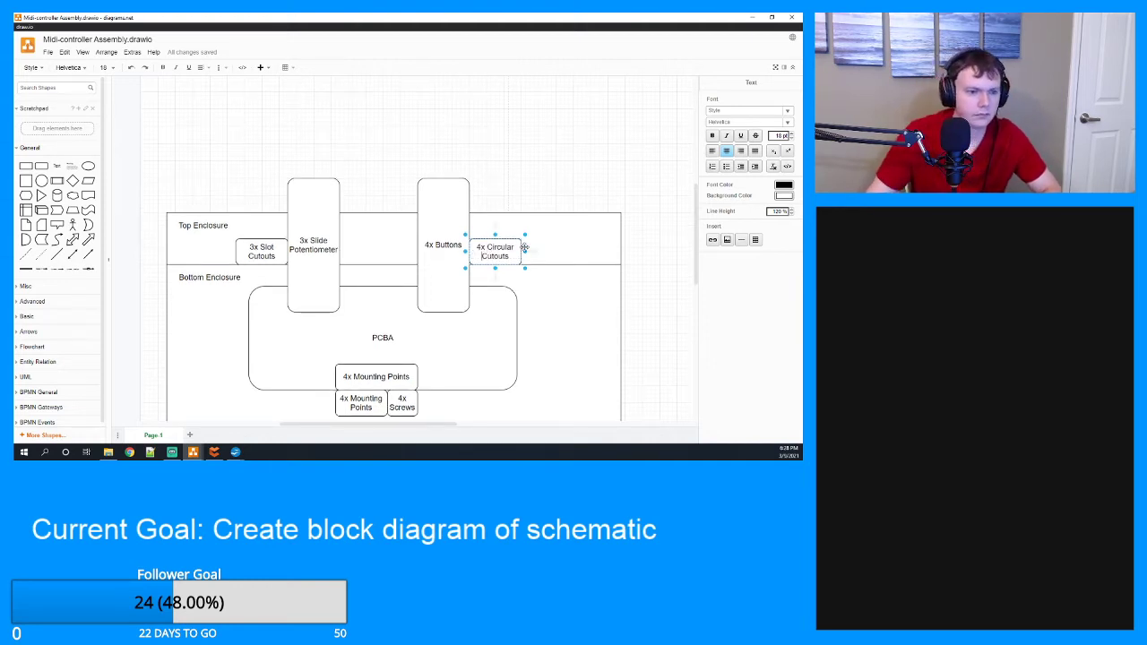
{"action": "left_click", "coordinate": [555, 244]}
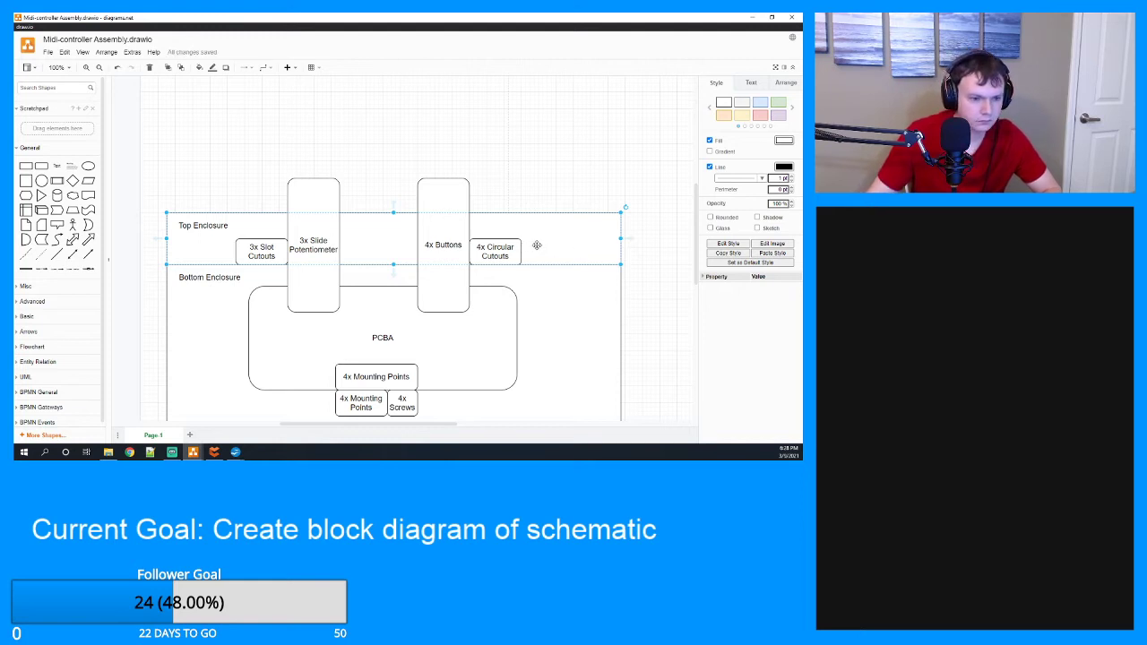
Move the circular cutouts and slot cutouts blocks up to the vertical middle of the Top Enclosure.
{"action": "left_click_drag", "start_coordinate": [518, 251], "coordinate": [515, 239]}
{"action": "left_click_drag", "start_coordinate": [276, 252], "coordinate": [278, 238]}
{"action": "left_click", "coordinate": [396, 240]}
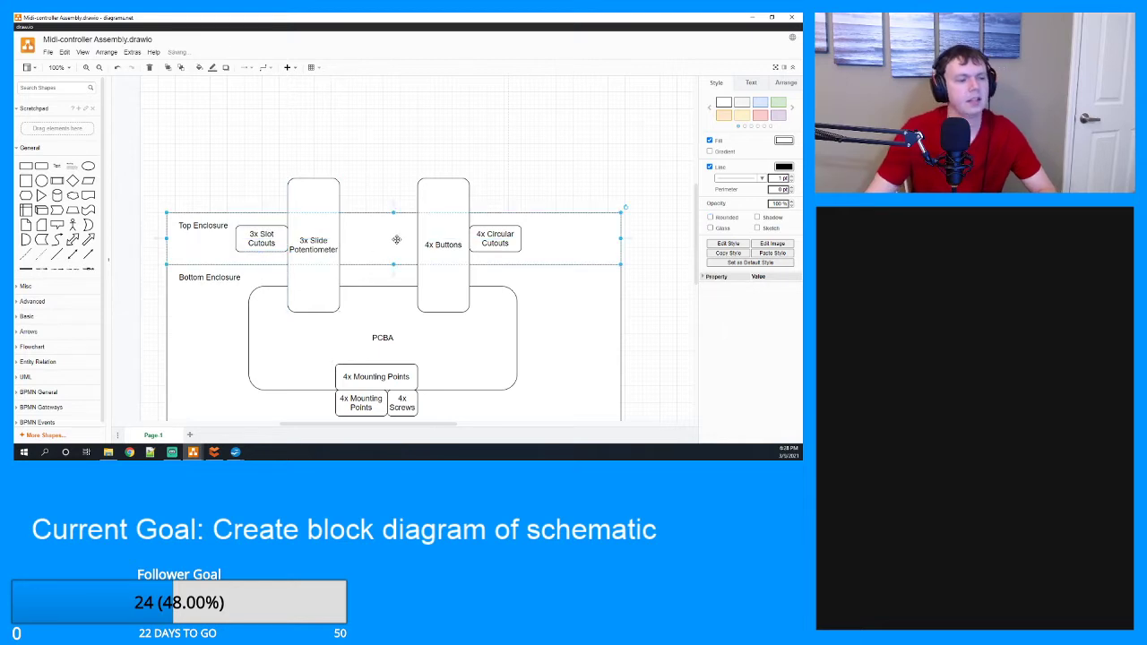
{"action": "scroll", "coordinate": [341, 238], "scroll_direction": "down", "scroll_amount": 1}
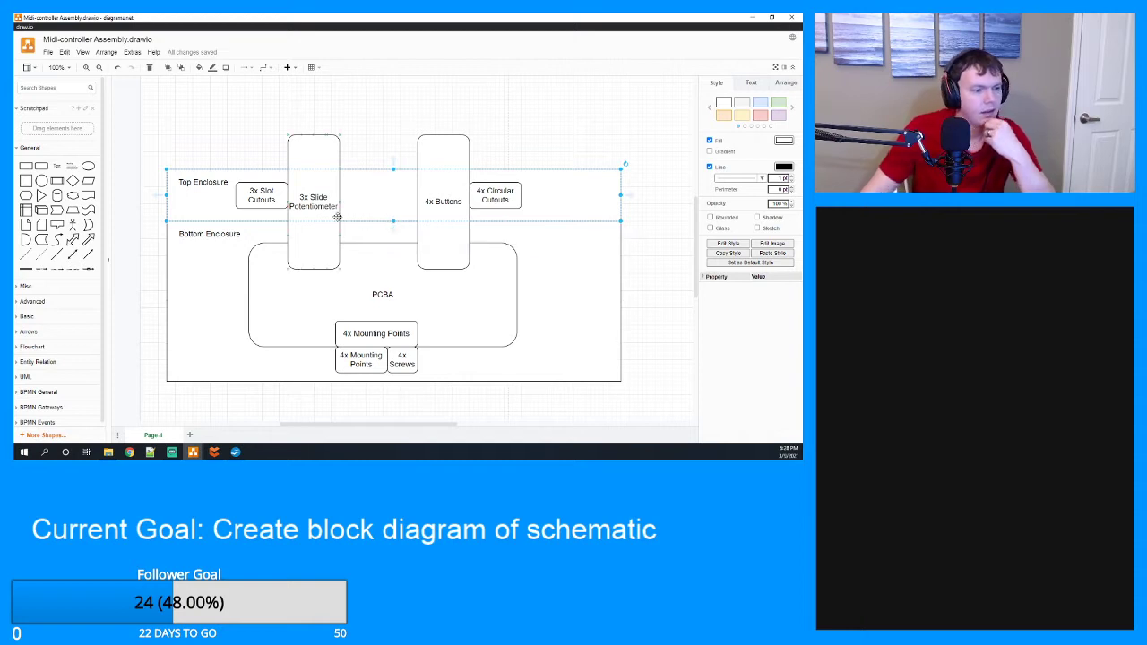
{"action": "left_click", "coordinate": [209, 259]}
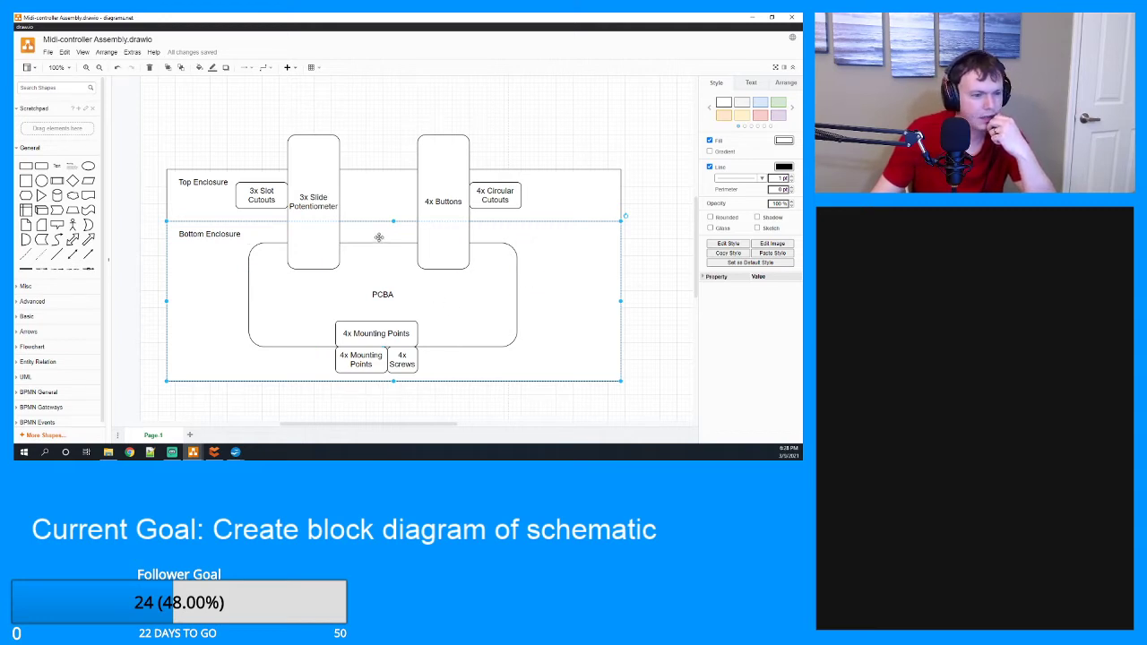
{"action": "left_click", "coordinate": [194, 211]}
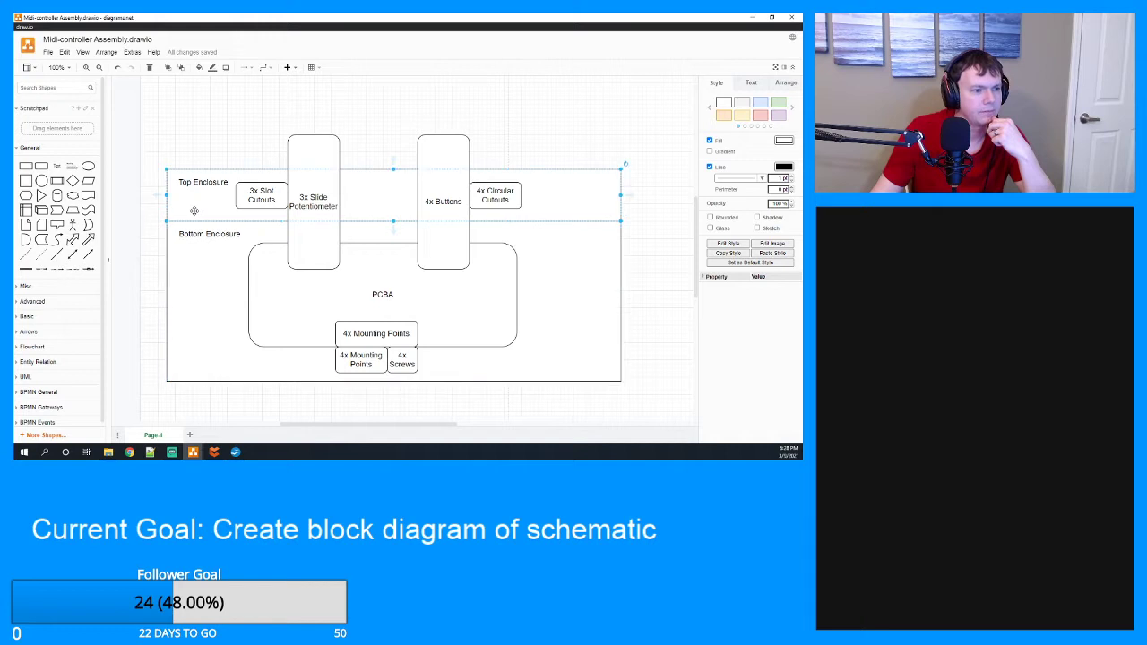
{"action": "key", "text": "ctrl+v"}
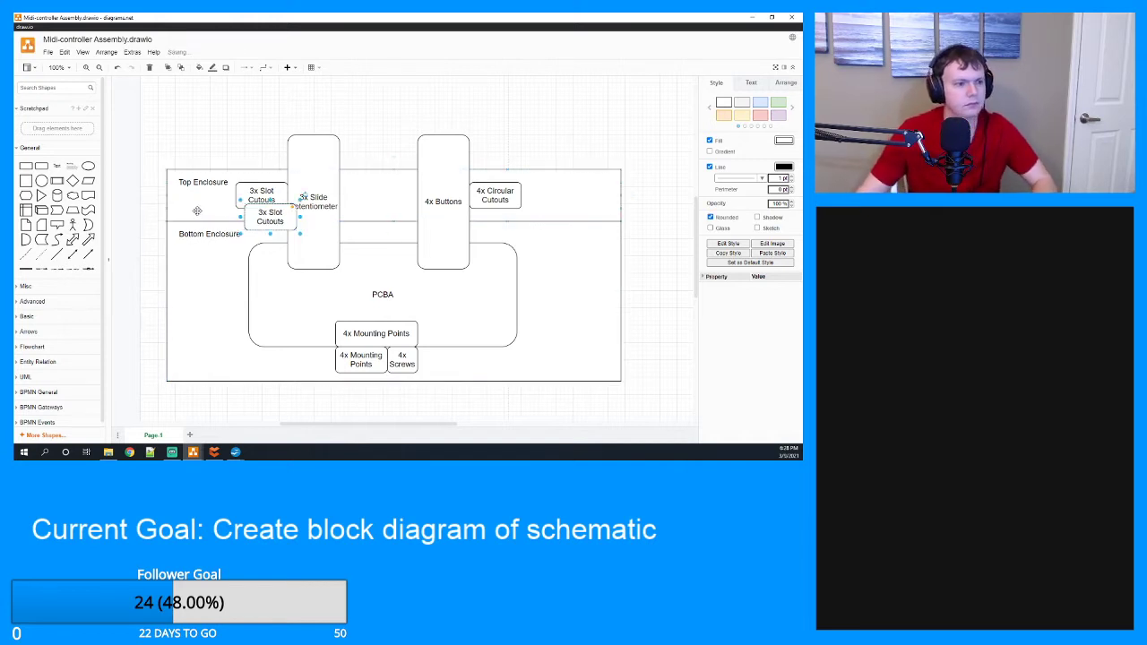
{"action": "type", "text": "2"}
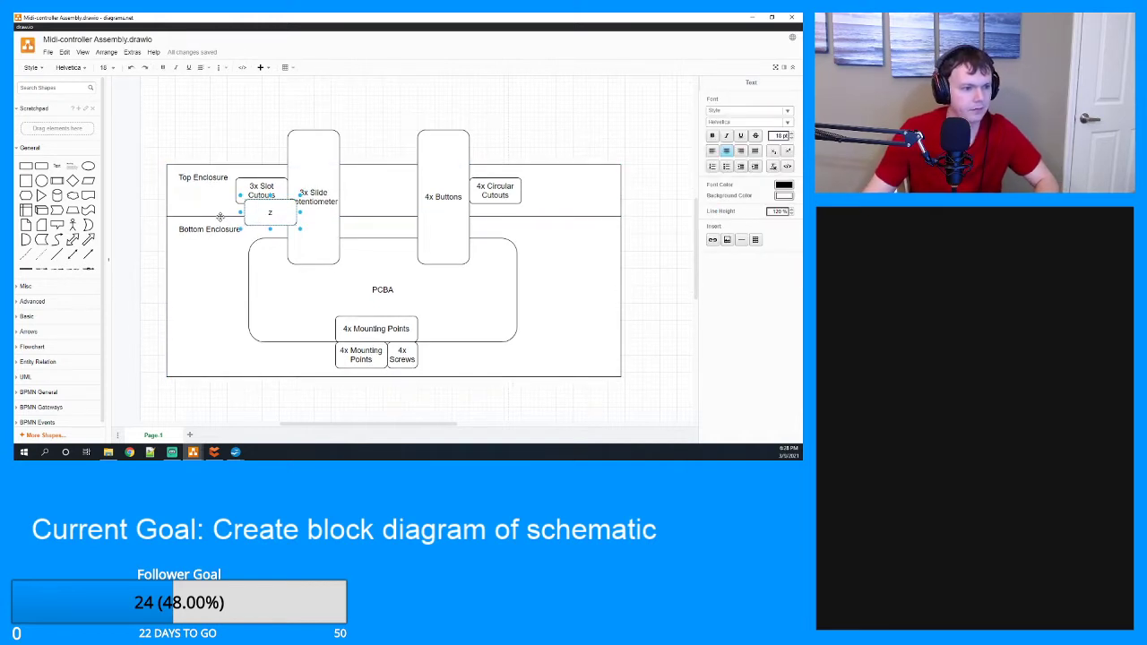
{"action": "key", "text": "ctrl+z"}
{"action": "key", "text": "ctrl+z"}
Place a copy of the Top Enclosure rectangle directly above it, behind the other blocks, and shrink it to about a third of its height.
{"action": "left_click", "coordinate": [214, 206]}
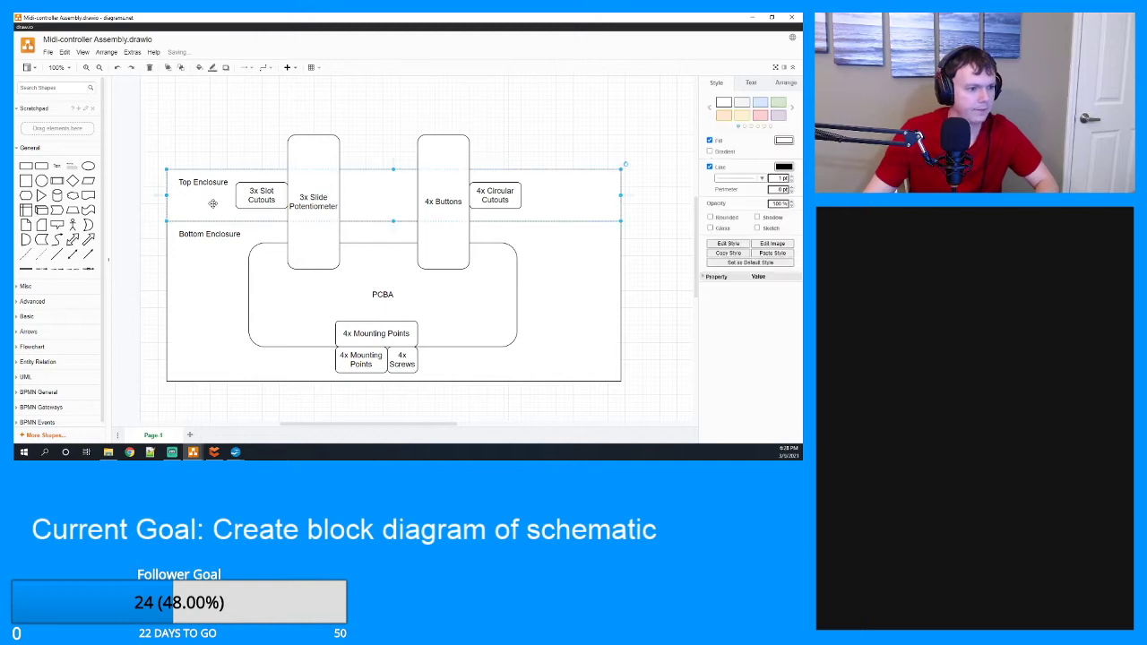
{"action": "left_click_drag", "start_coordinate": [213, 203], "coordinate": [227, 150]}
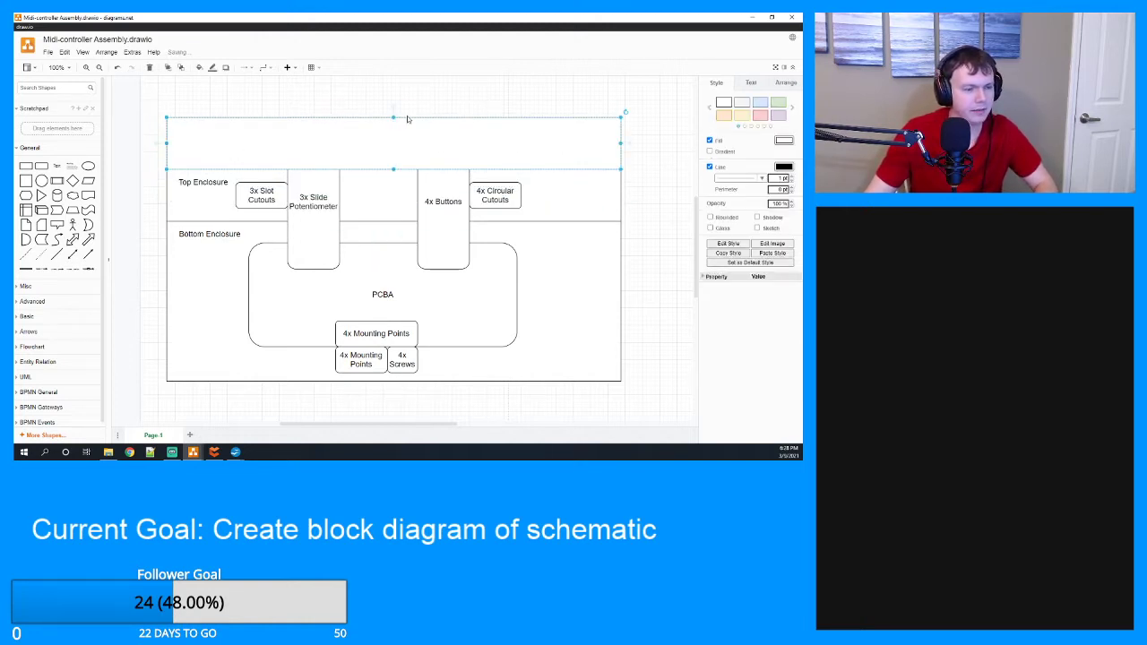
{"action": "right_click", "coordinate": [405, 153]}
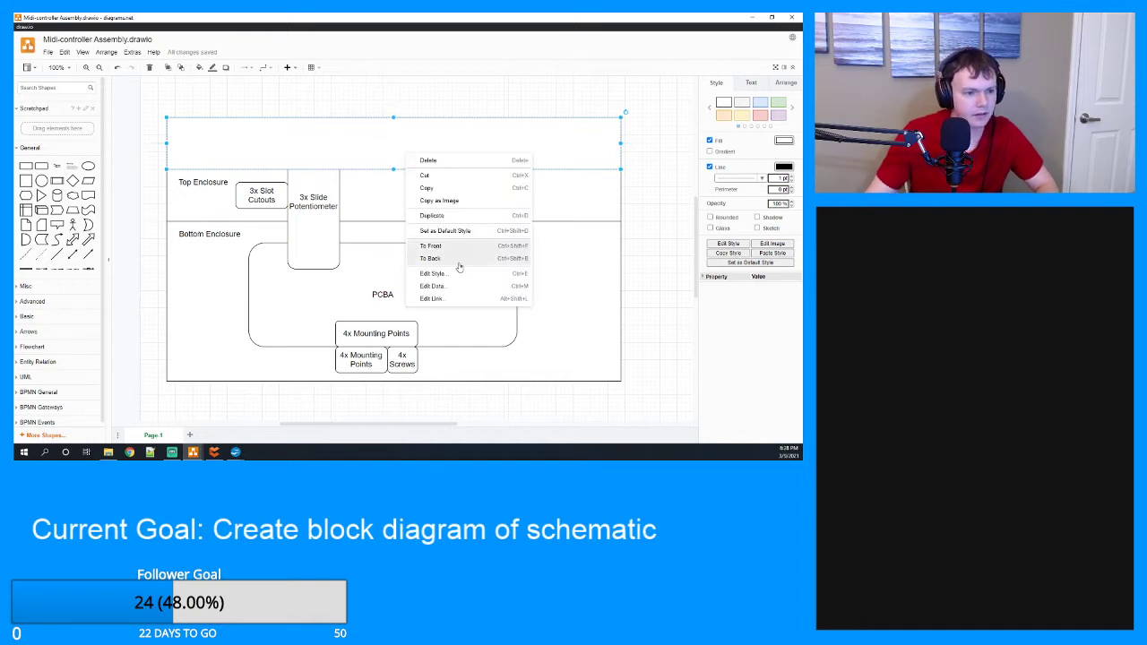
{"action": "left_click", "coordinate": [443, 258]}
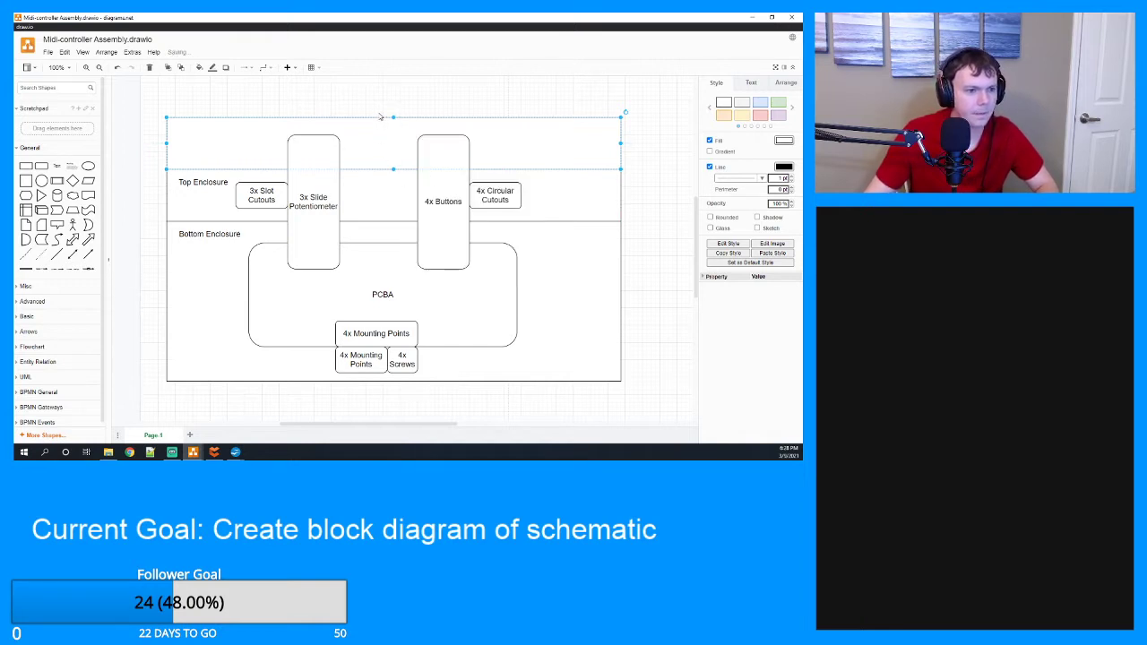
{"action": "left_click_drag", "start_coordinate": [394, 118], "coordinate": [390, 152]}
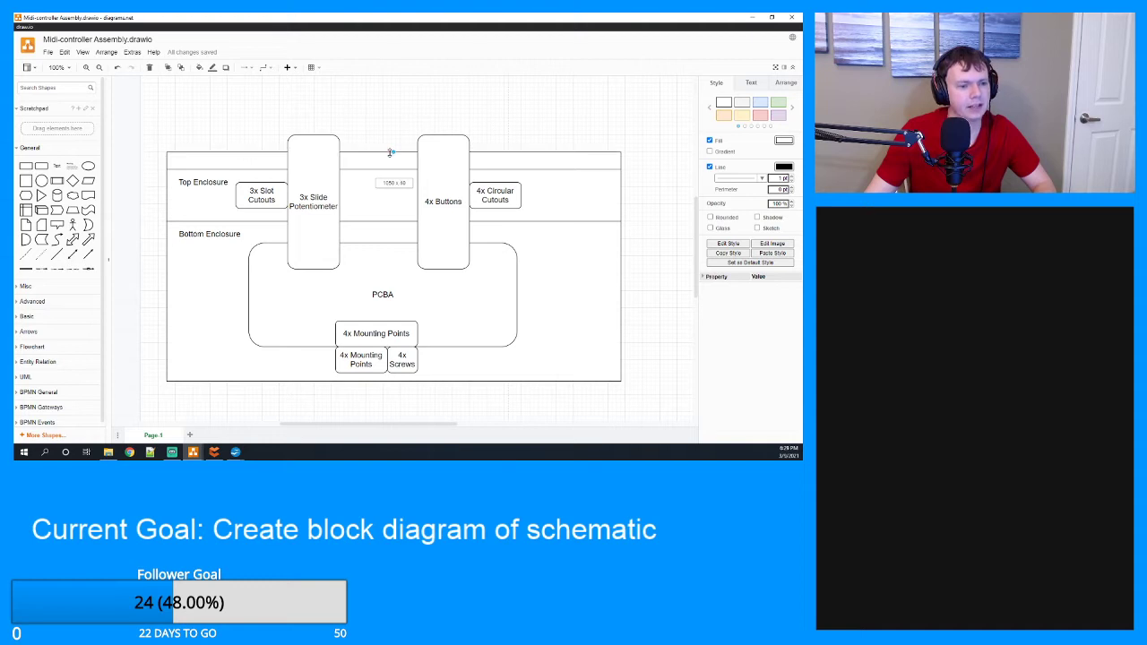
Copy the "Top Enclosure" text into the thin strip above the enclosure and change the copy to "Label".
{"action": "left_click", "coordinate": [210, 182]}
{"action": "left_click_drag", "start_coordinate": [209, 182], "coordinate": [208, 164]}
{"action": "double_click", "coordinate": [204, 162]}
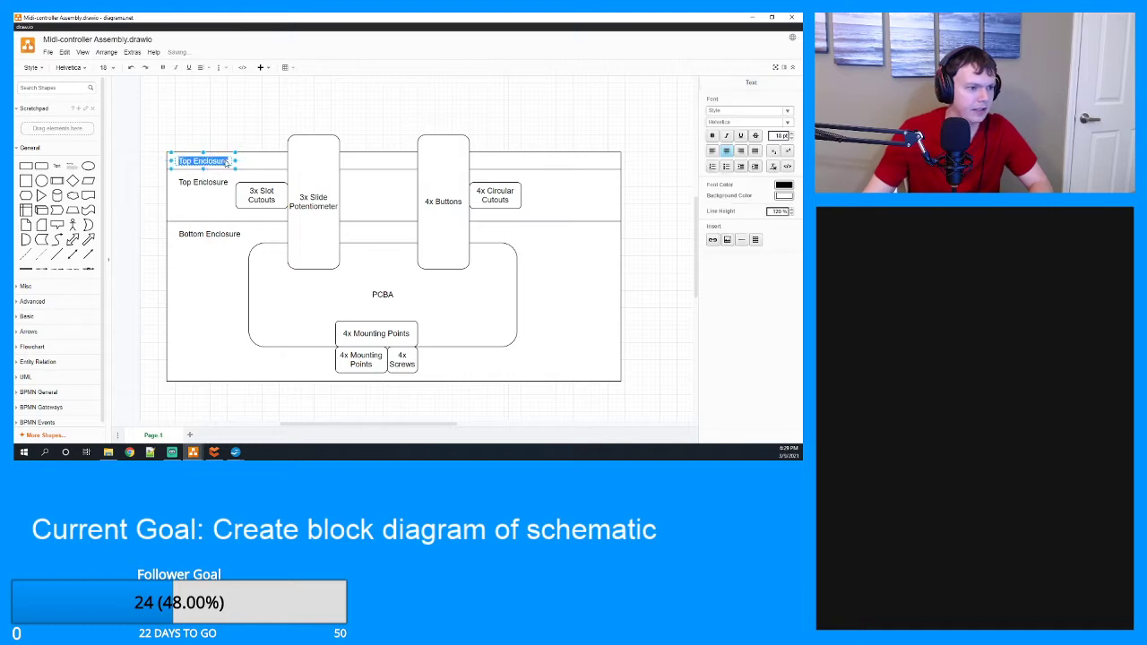
{"action": "type", "text": "Label"}
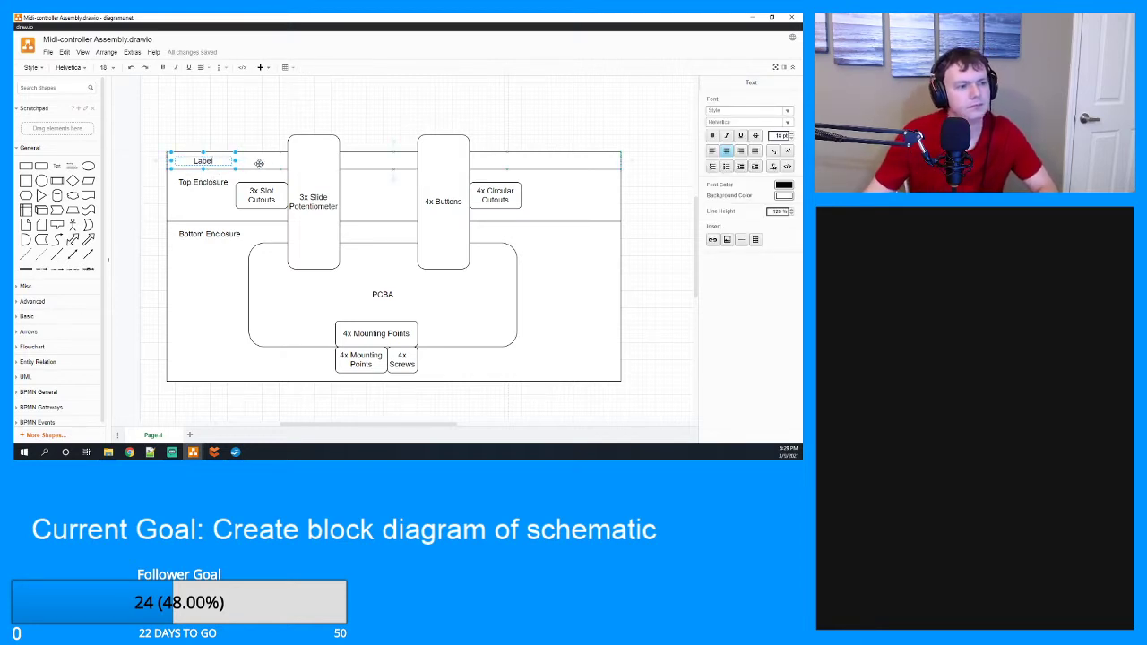
{"action": "left_click", "coordinate": [261, 162]}
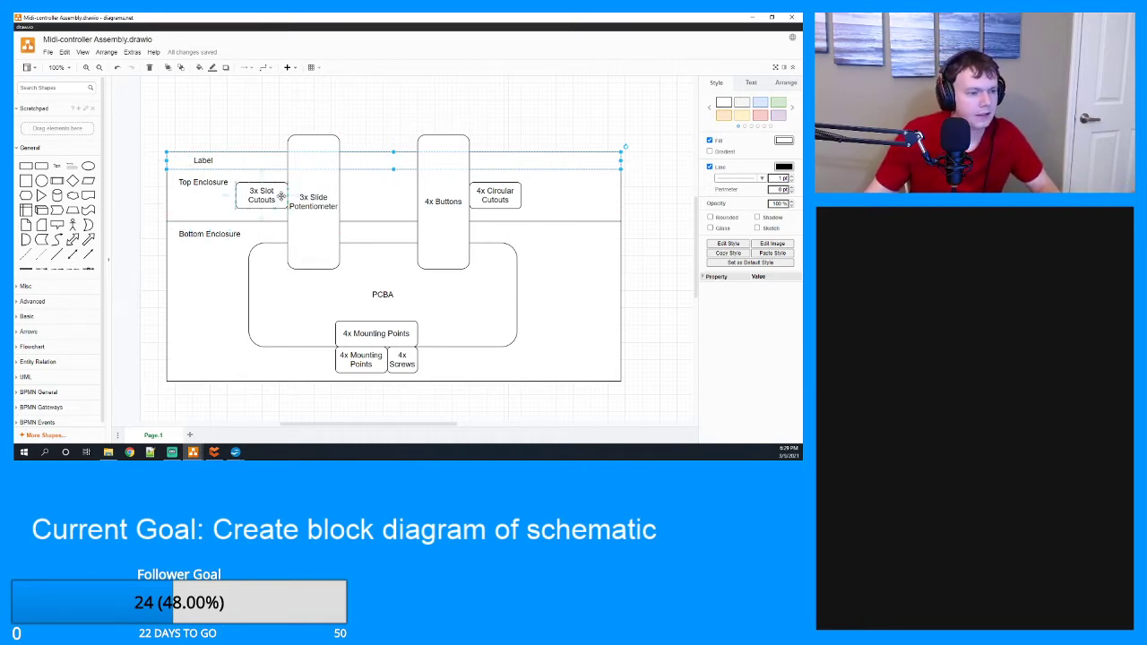
Stretch the slide potentiometer and buttons blocks farther upward to equal height, and raise the Label strip's upper edge to make room for cutout blocks.
{"action": "left_click", "coordinate": [313, 136]}
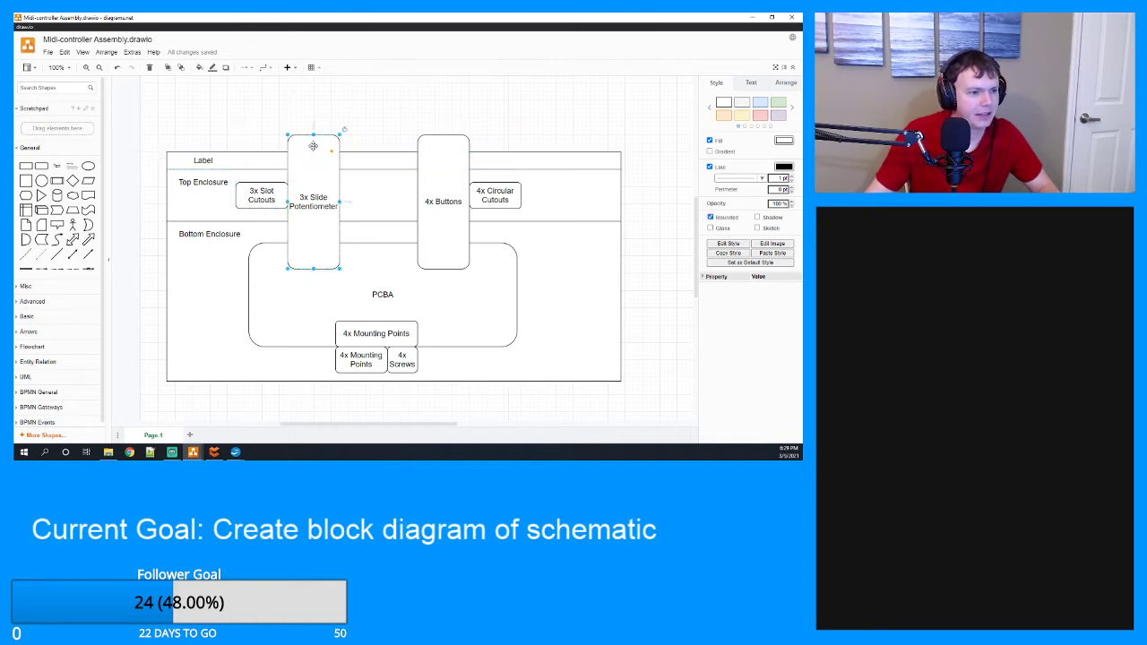
{"action": "left_click_drag", "start_coordinate": [312, 135], "coordinate": [312, 92]}
{"action": "left_click", "coordinate": [443, 137]}
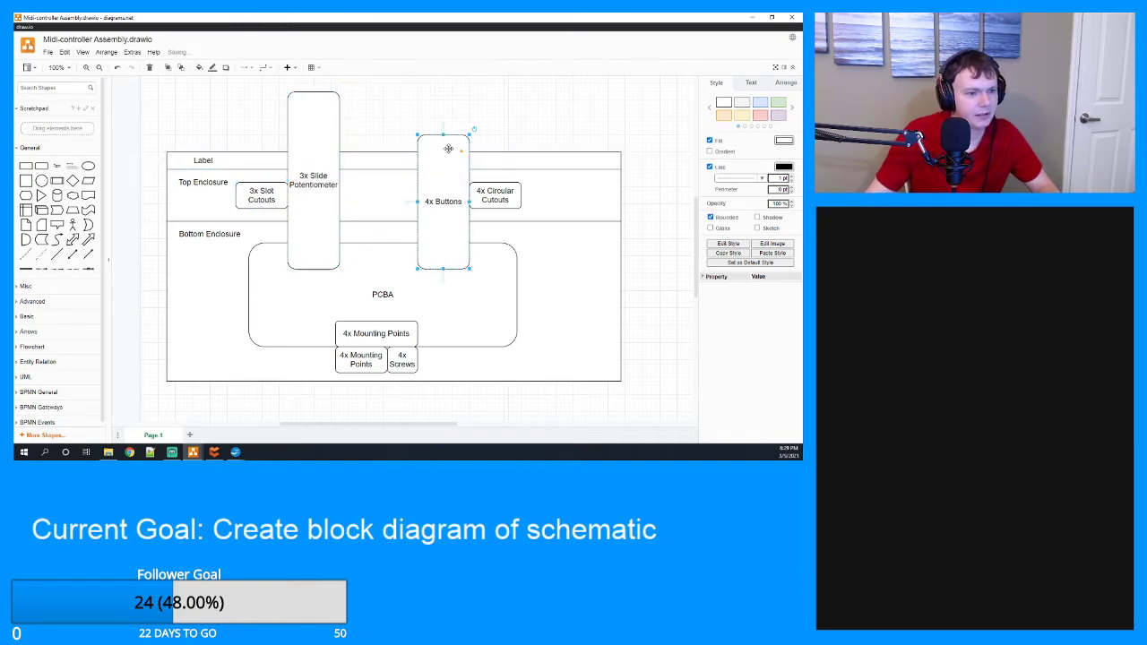
{"action": "left_click_drag", "start_coordinate": [442, 135], "coordinate": [440, 91]}
{"action": "left_click", "coordinate": [364, 160]}
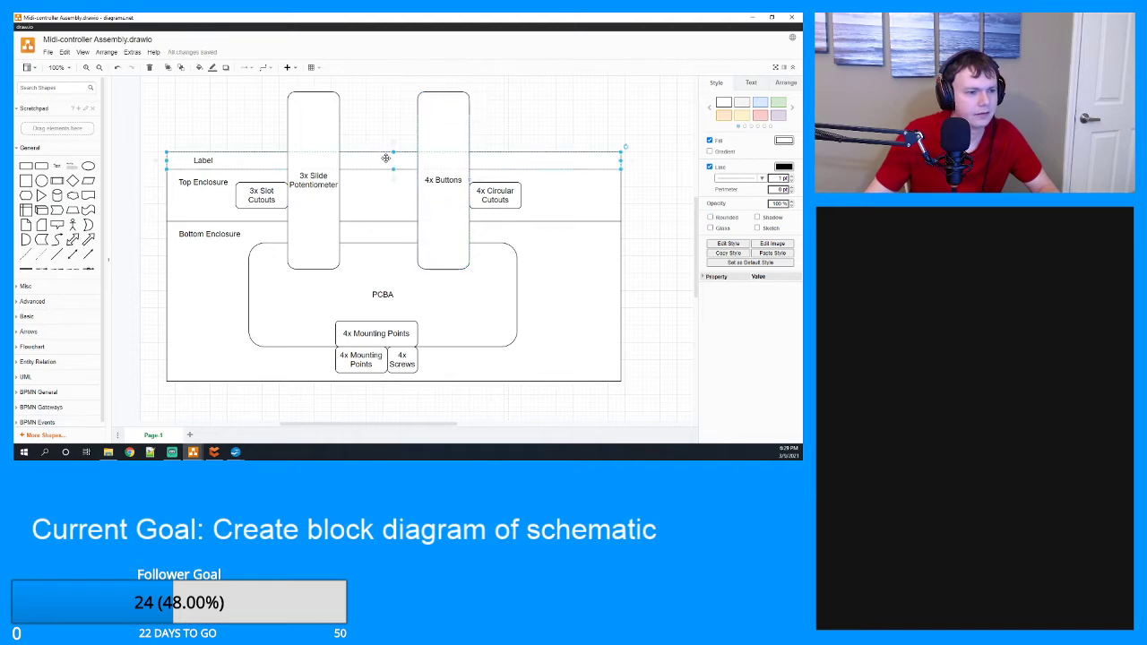
{"action": "left_click_drag", "start_coordinate": [392, 152], "coordinate": [392, 131]}
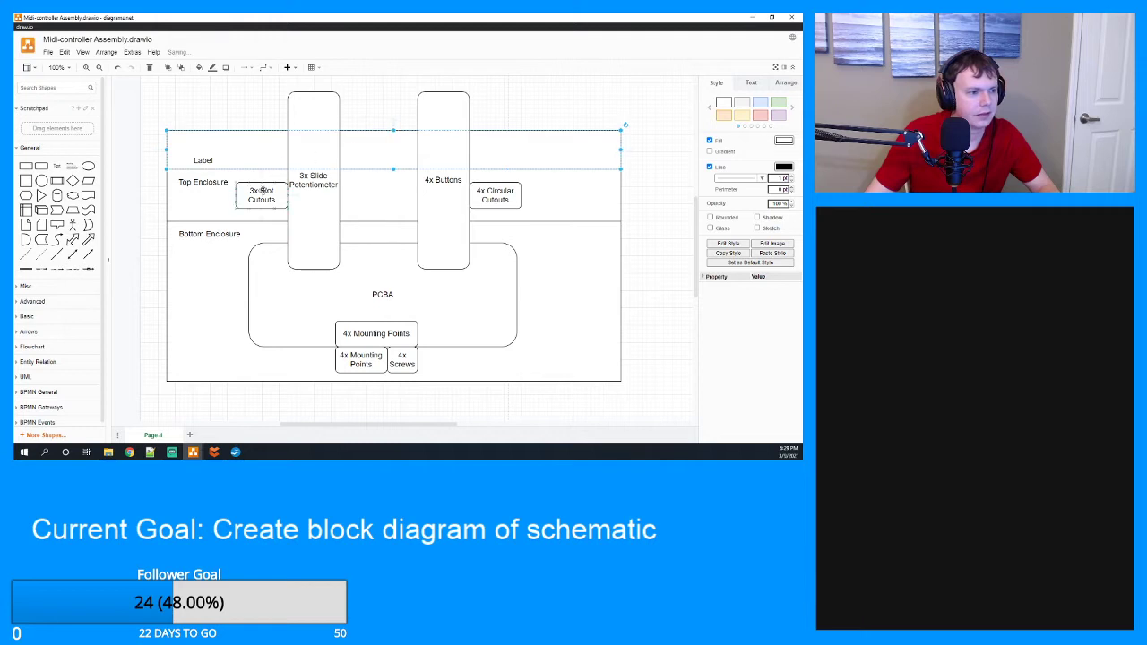
Place copies of the slot cutouts and circular cutouts blocks in the Label strip, directly above their originals.
{"action": "left_click", "coordinate": [267, 192]}
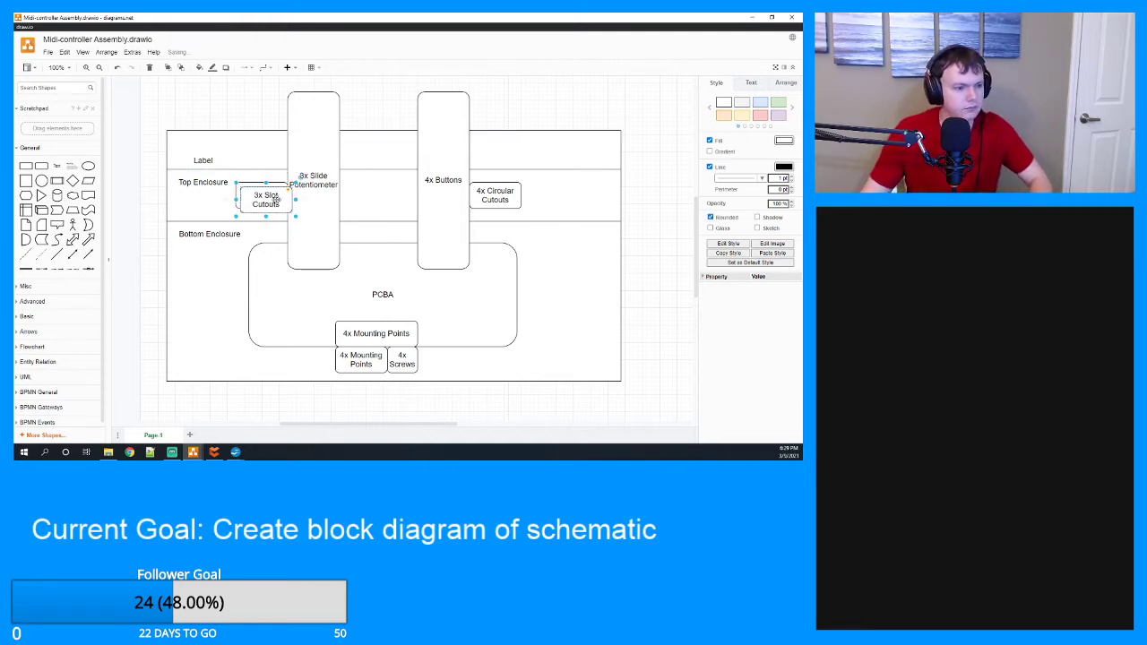
{"action": "left_click_drag", "start_coordinate": [278, 195], "coordinate": [278, 151]}
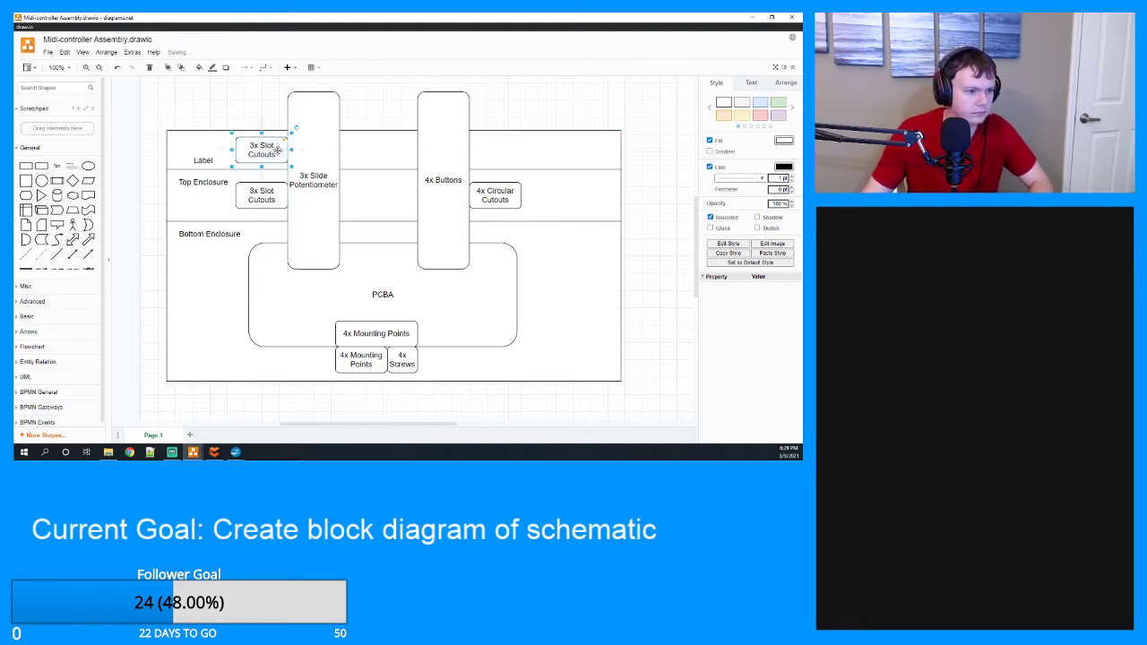
{"action": "left_click", "coordinate": [512, 201]}
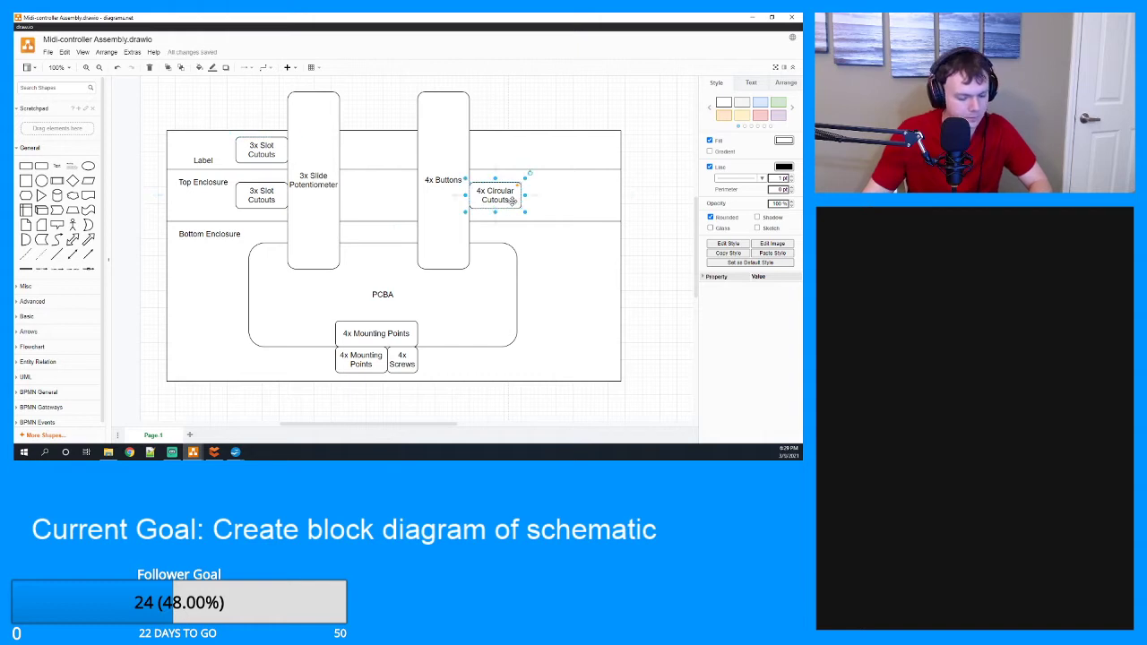
{"action": "left_click_drag", "start_coordinate": [512, 201], "coordinate": [513, 154]}
{"action": "left_click", "coordinate": [553, 194]}
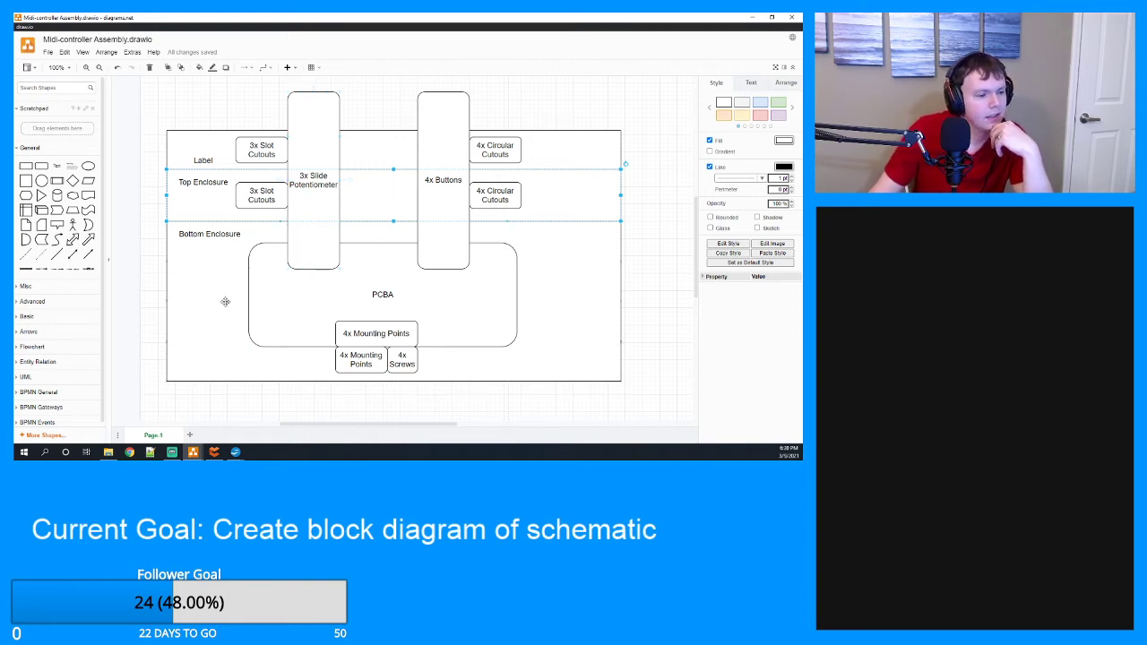
Add a rounded rectangle inside the PCBA against its left edge, labelled "Micro USB Connector".
{"action": "left_click", "coordinate": [286, 299]}
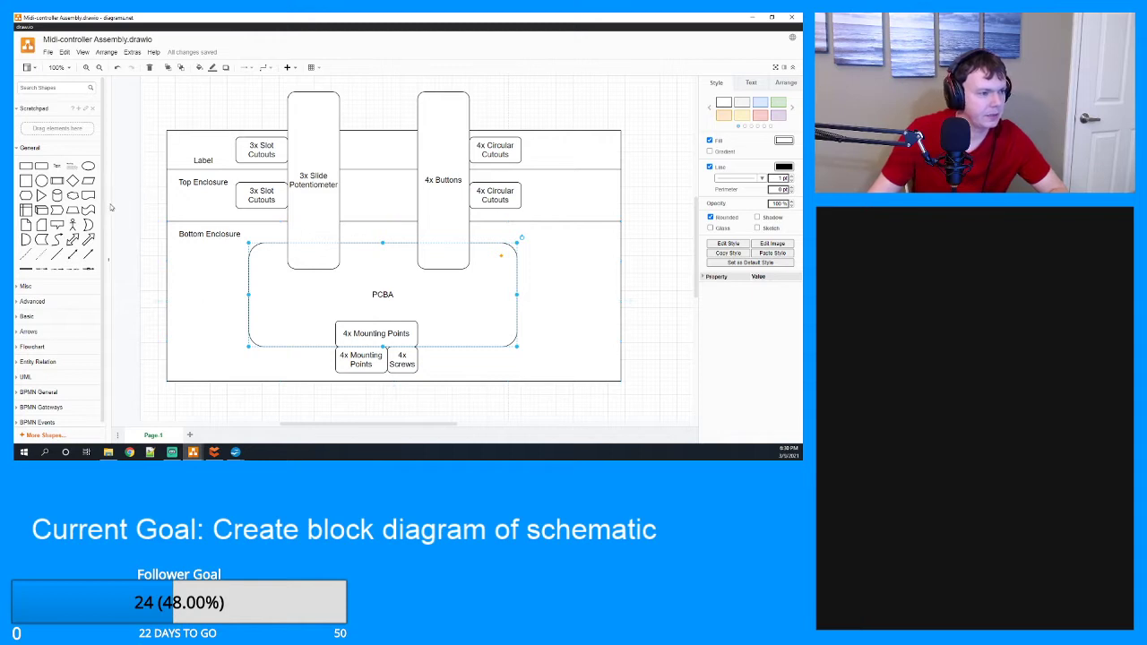
{"action": "mouse_move", "coordinate": [46, 167]}
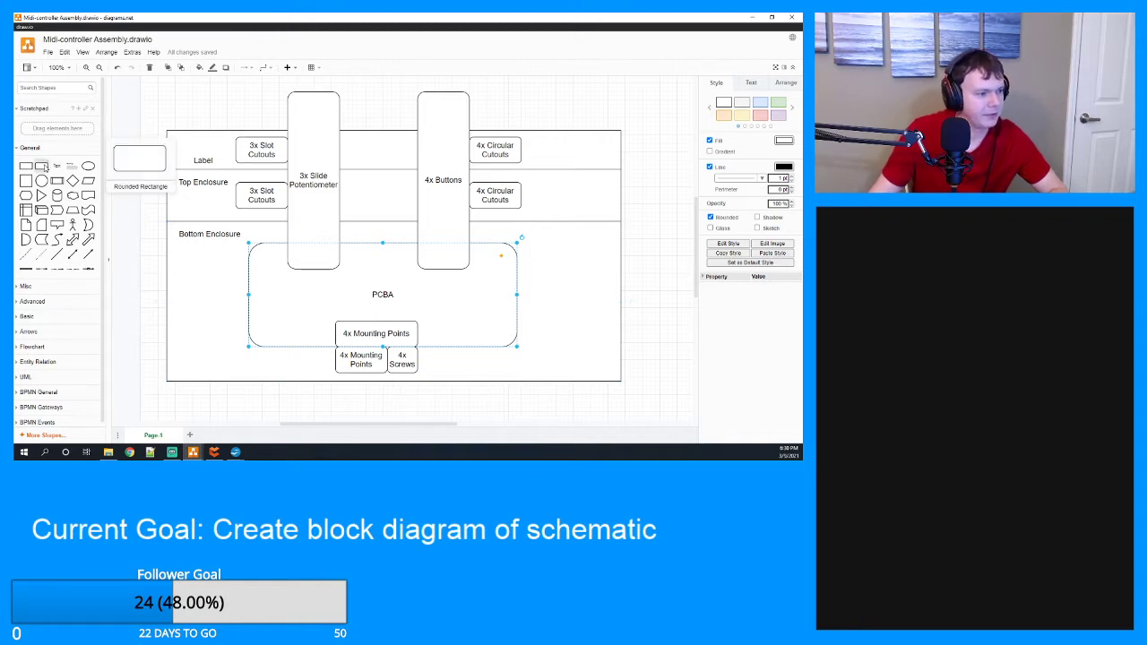
{"action": "left_click_drag", "start_coordinate": [45, 167], "coordinate": [249, 280]}
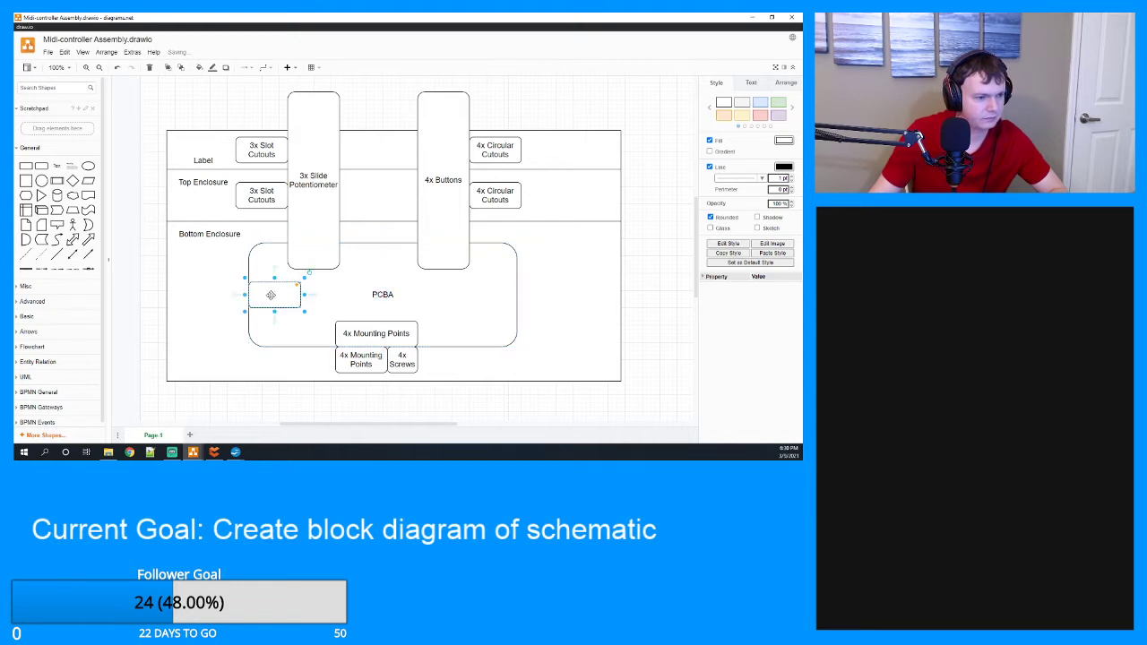
{"action": "double_click", "coordinate": [270, 295]}
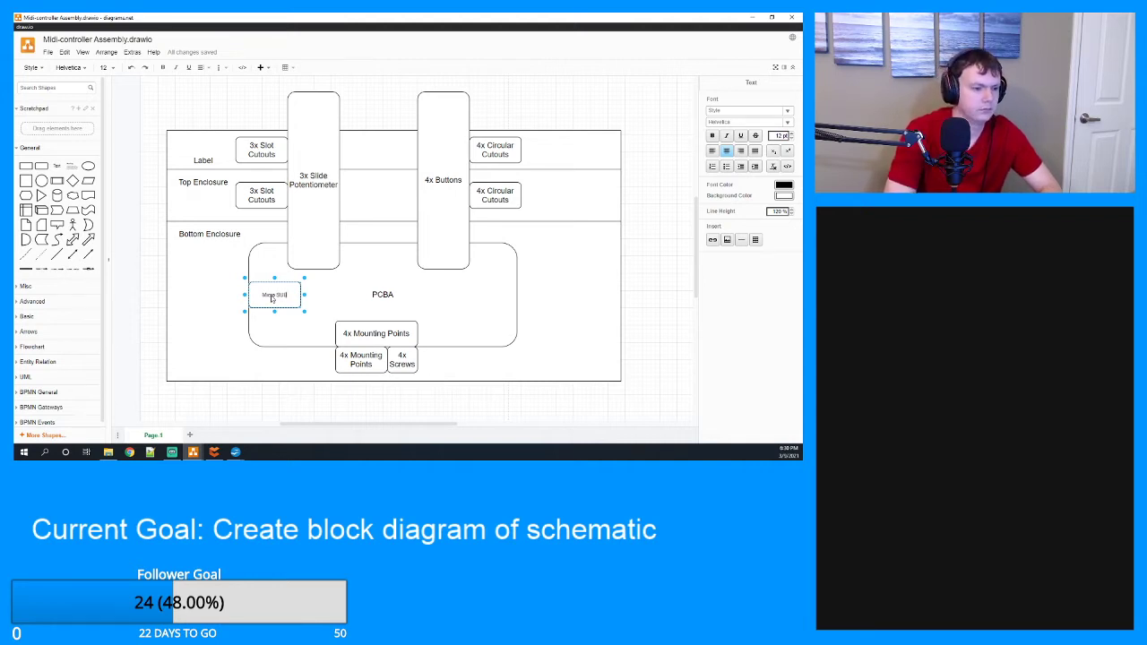
{"action": "type", "text": "Micro USB"}
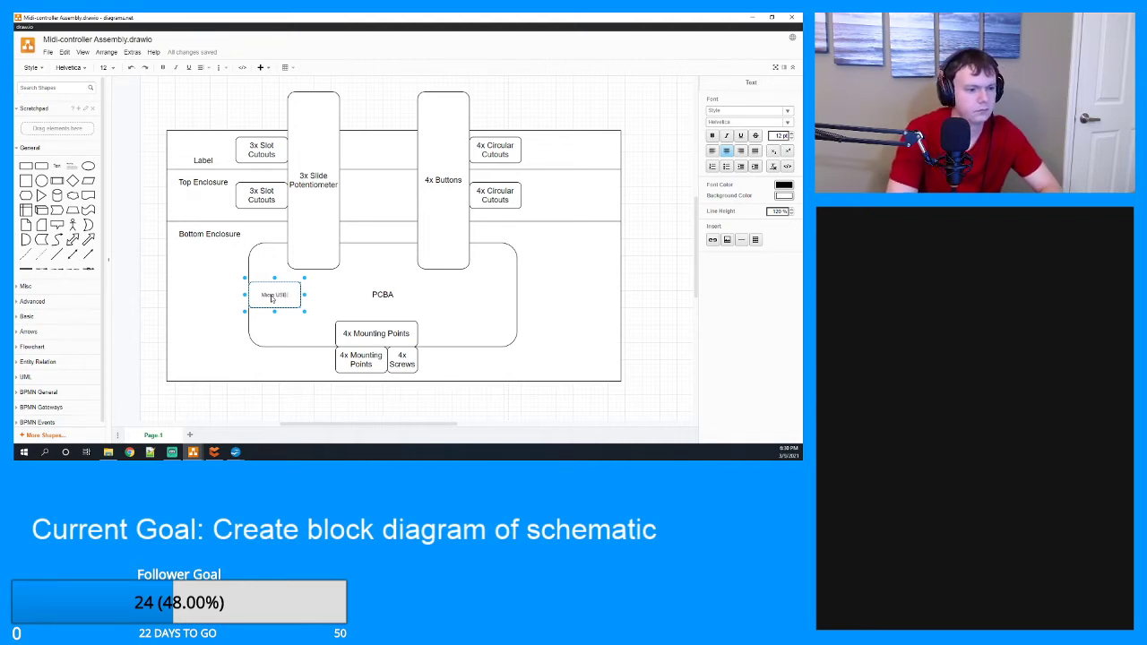
{"action": "type", "text": " Connector"}
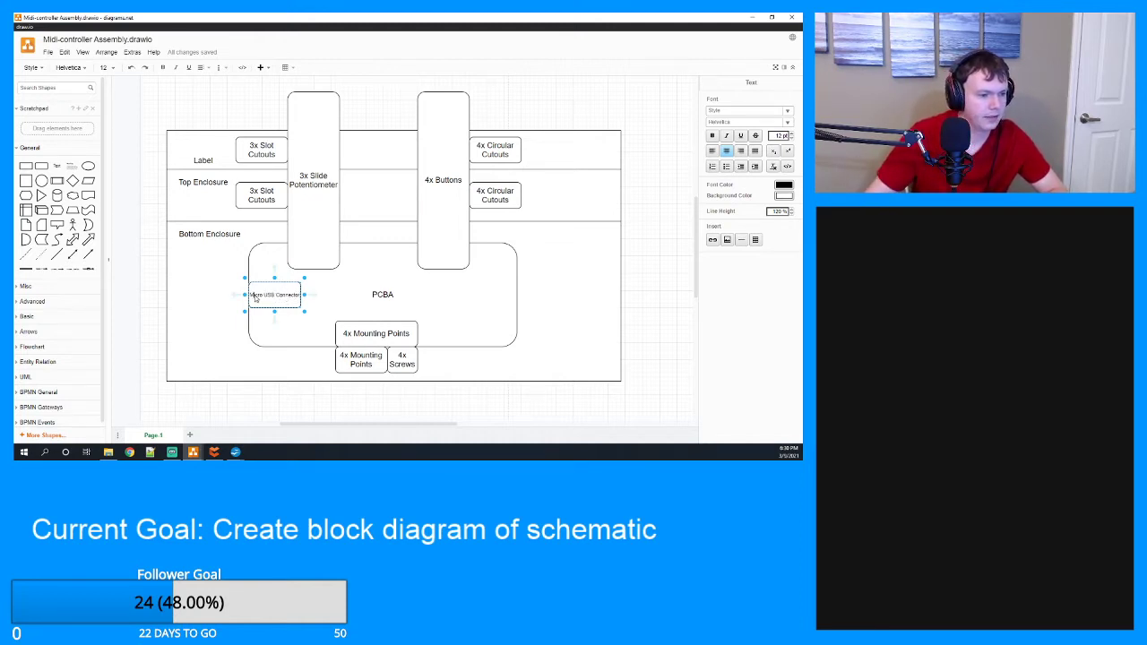
Set the font size of the Micro USB Connector label to 18.
{"action": "left_click_drag", "start_coordinate": [255, 297], "coordinate": [302, 301]}
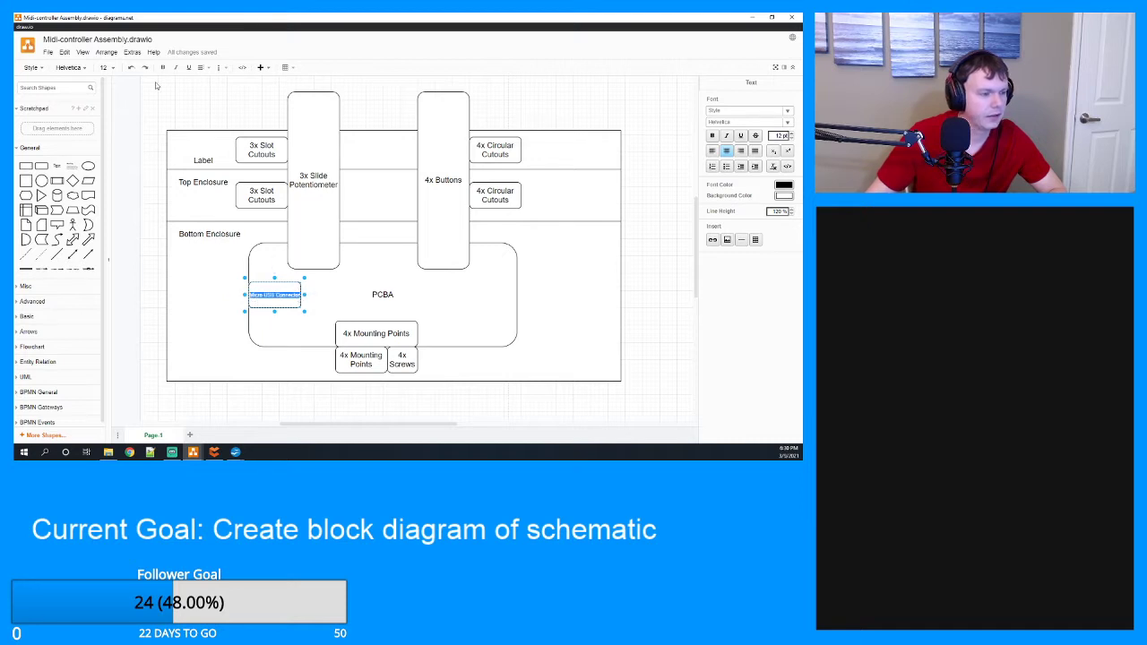
{"action": "left_click", "coordinate": [107, 69]}
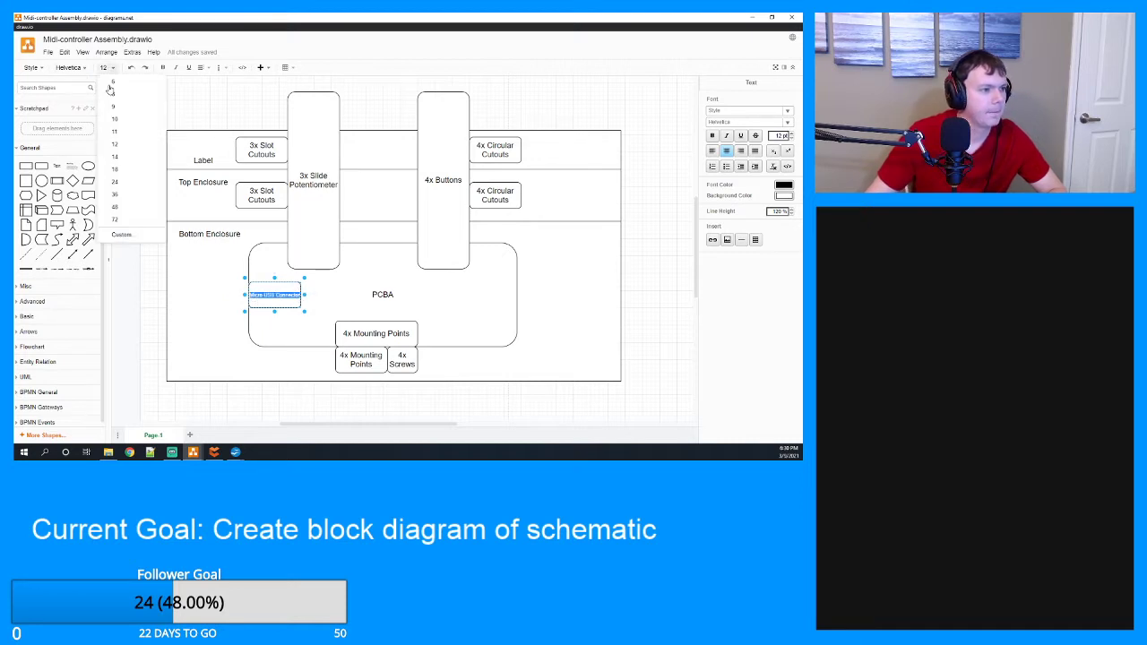
{"action": "left_click", "coordinate": [126, 169]}
{"action": "left_click", "coordinate": [330, 305]}
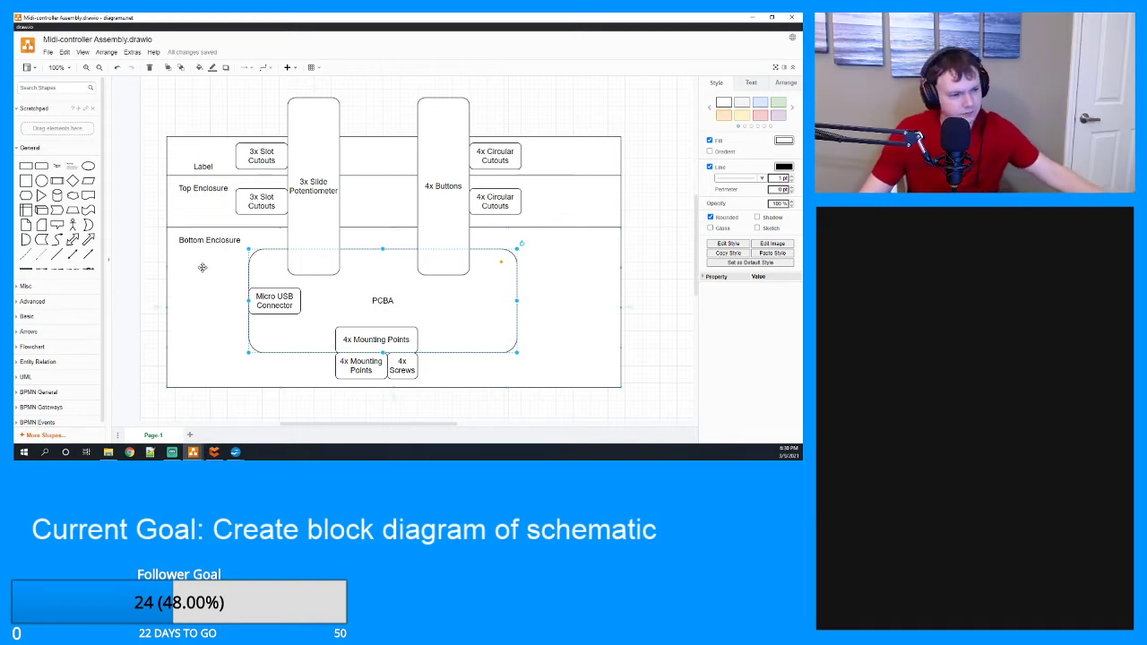
Move the Bottom Enclosure, Top Enclosure and Label captions to the right end of their respective bands.
{"action": "left_click_drag", "start_coordinate": [205, 239], "coordinate": [578, 240]}
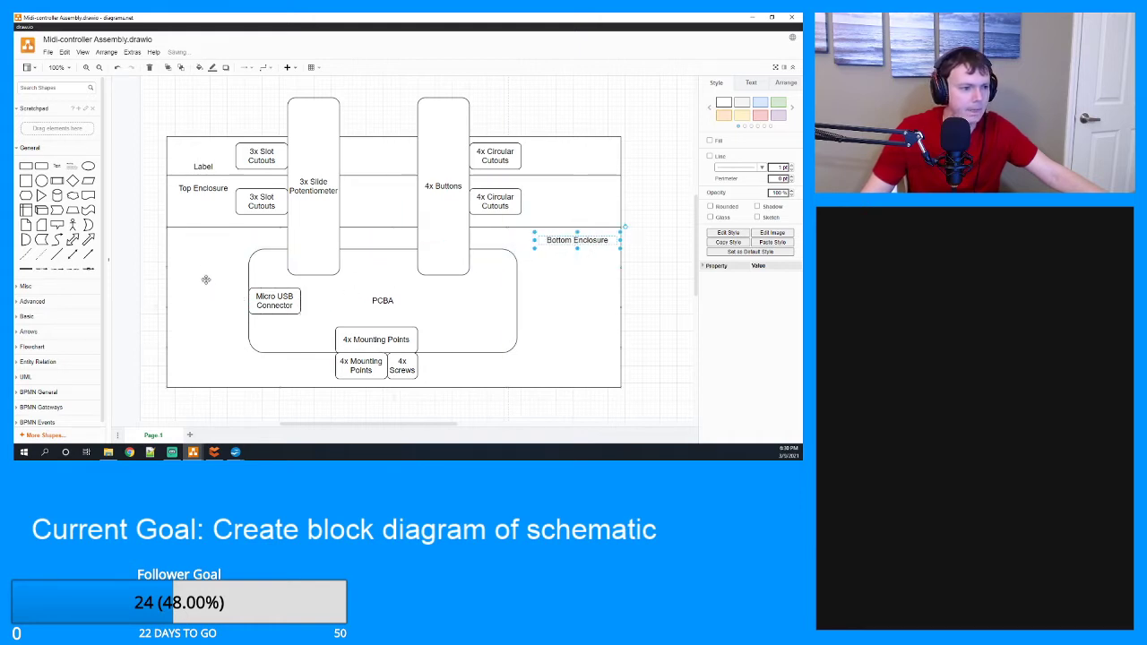
{"action": "left_click_drag", "start_coordinate": [204, 190], "coordinate": [602, 188]}
{"action": "left_click_drag", "start_coordinate": [220, 170], "coordinate": [578, 156]}
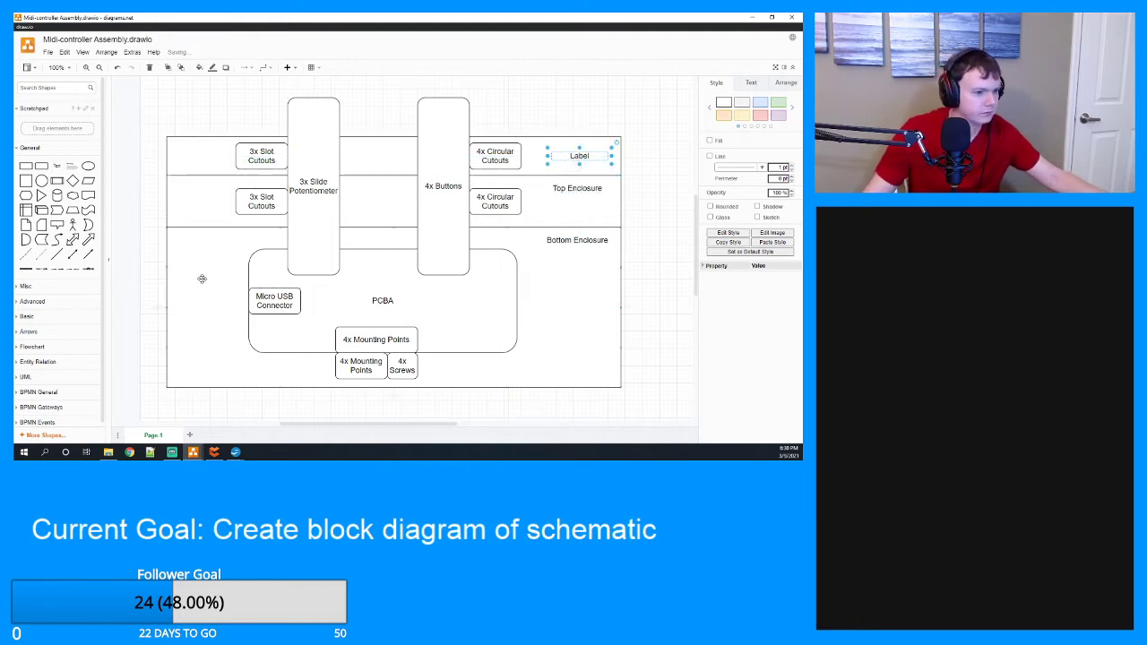
{"action": "left_click", "coordinate": [203, 274]}
{"action": "left_click", "coordinate": [347, 287]}
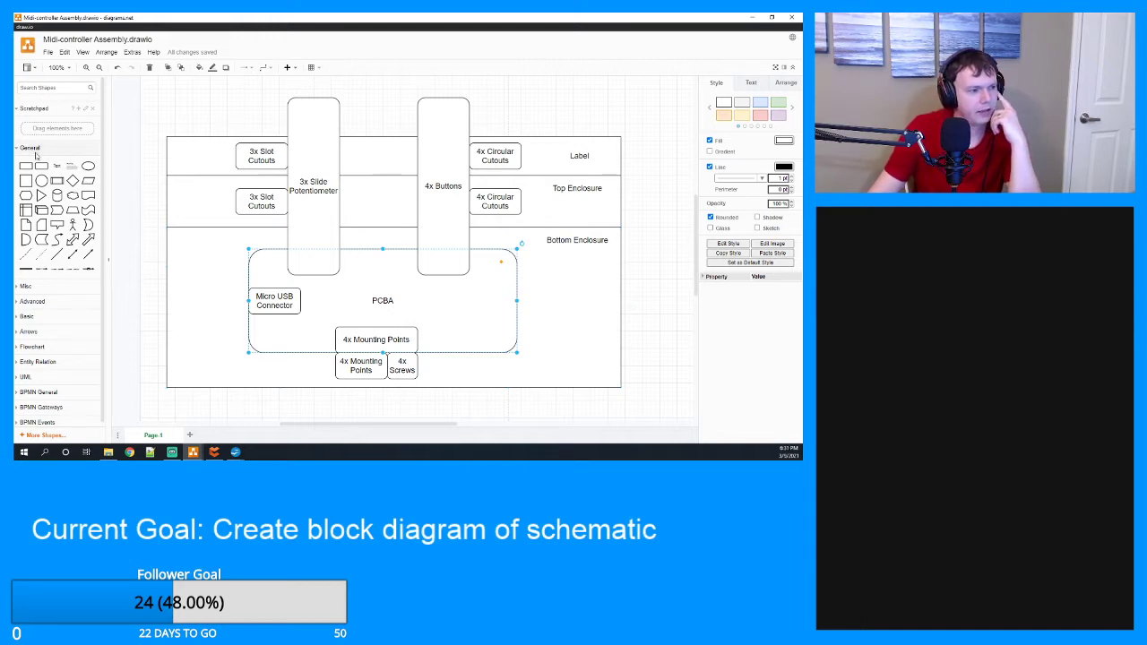
Add a blank rounded rectangle at the left edge of the Bottom Enclosure, level with the Micro USB Connector.
{"action": "left_click_drag", "start_coordinate": [40, 166], "coordinate": [190, 257]}
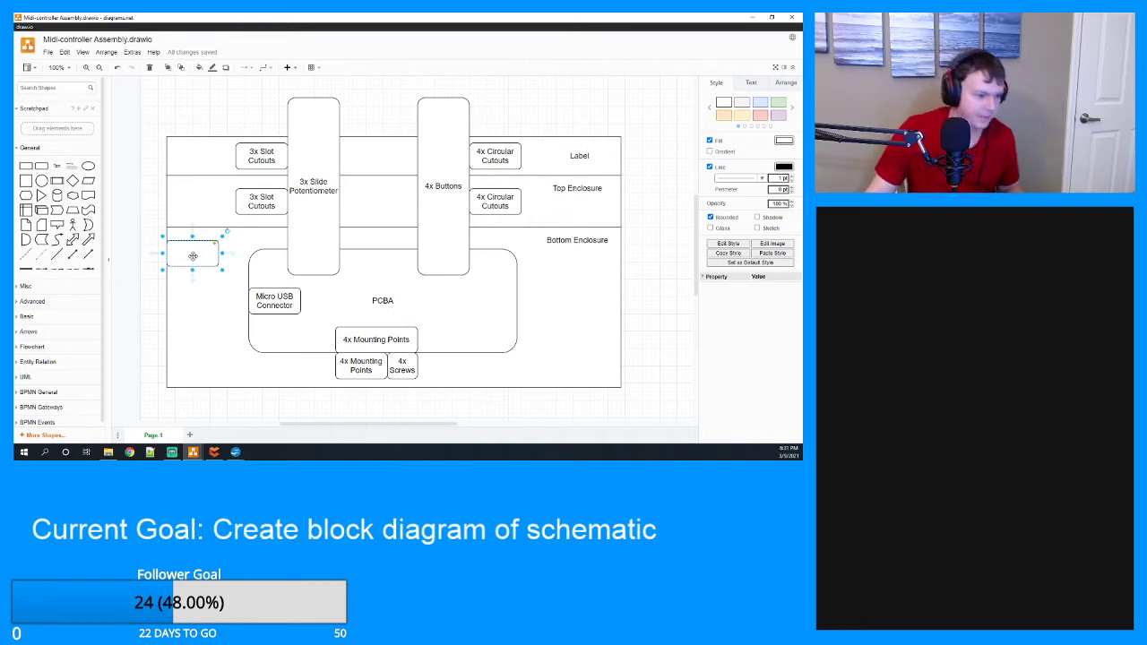
{"action": "double_click", "coordinate": [193, 256]}
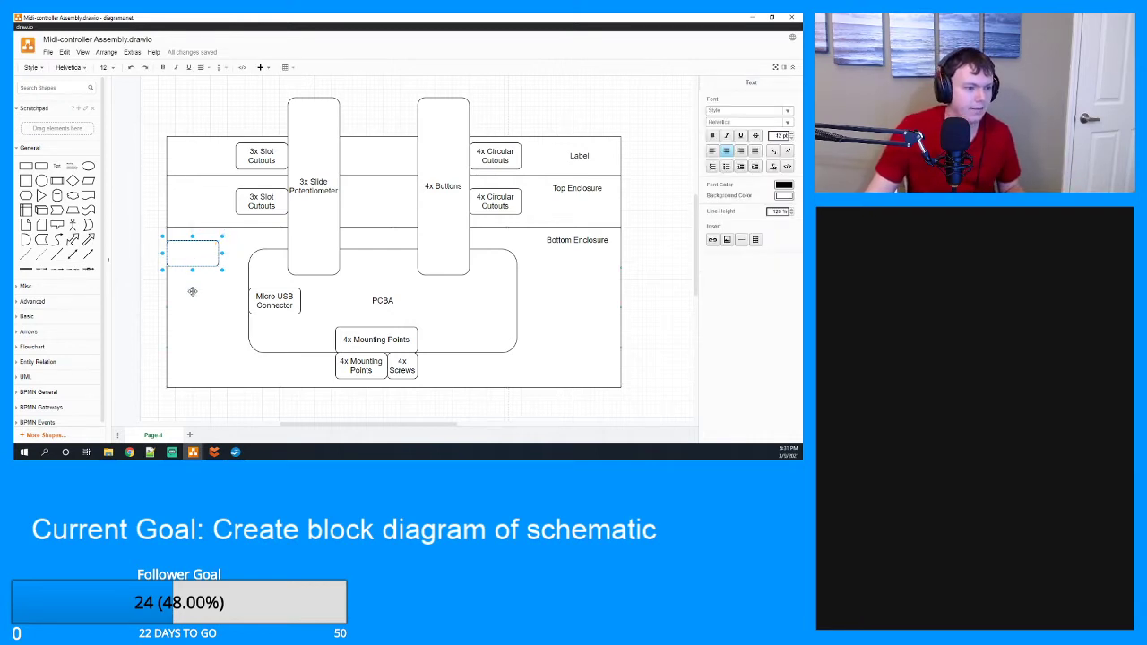
{"action": "left_click_drag", "start_coordinate": [193, 256], "coordinate": [196, 301]}
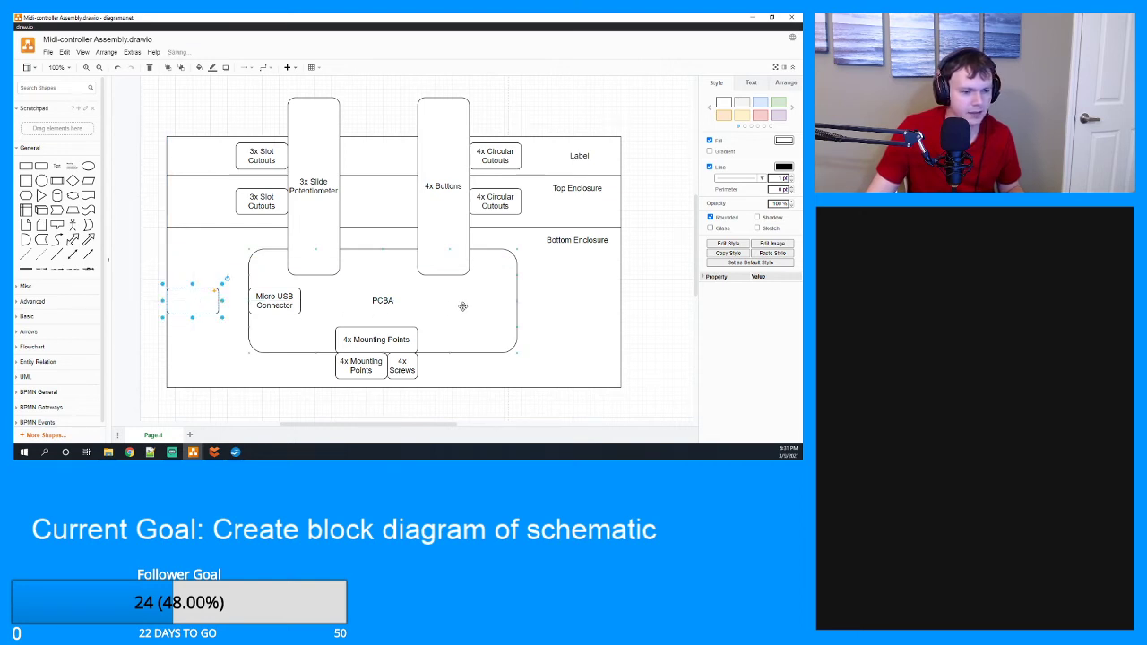
Shrink the PCBA block from its left side and shift the Micro USB Connector onto its new left edge.
{"action": "left_click", "coordinate": [264, 269]}
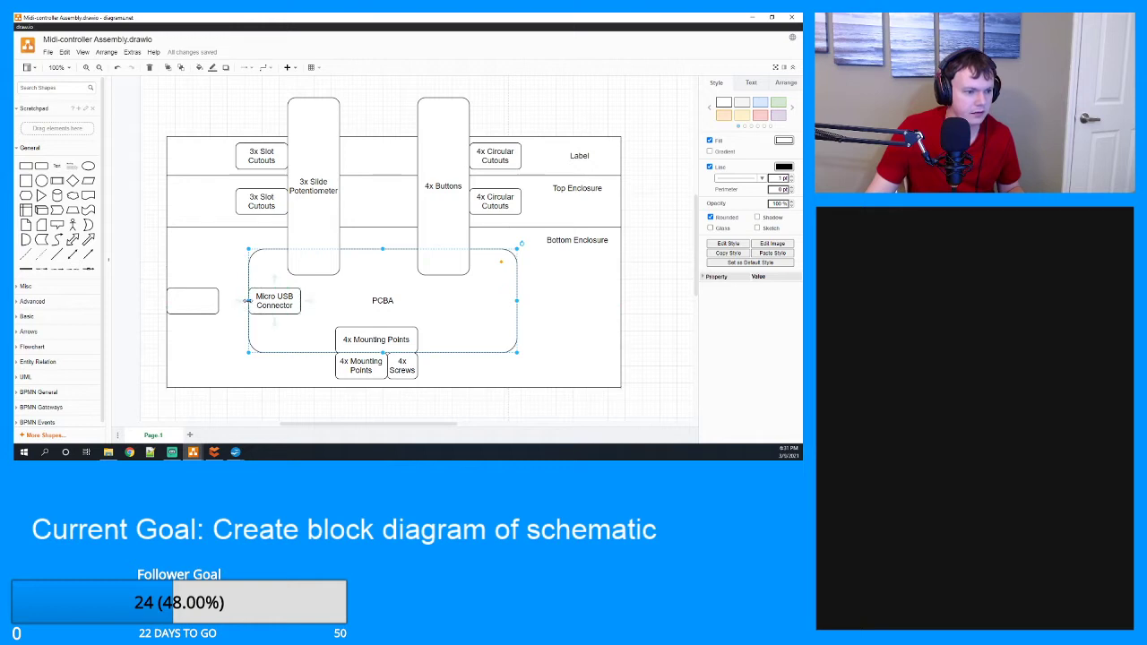
{"action": "left_click_drag", "start_coordinate": [248, 300], "coordinate": [331, 302]}
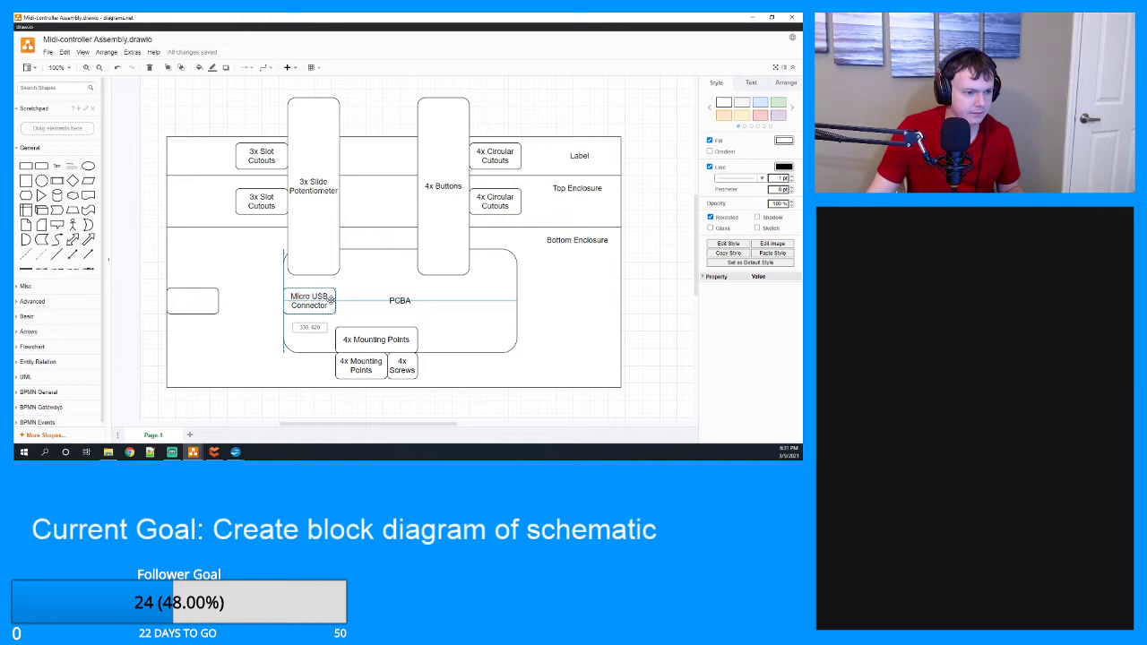
Duplicate the blank rounded rectangle and place the copy directly against its right side, before the Micro USB Connector.
{"action": "left_click", "coordinate": [203, 303]}
{"action": "key", "text": "ctrl+c"}
{"action": "key", "text": "ctrl+v"}
{"action": "left_click_drag", "start_coordinate": [204, 306], "coordinate": [249, 299]}
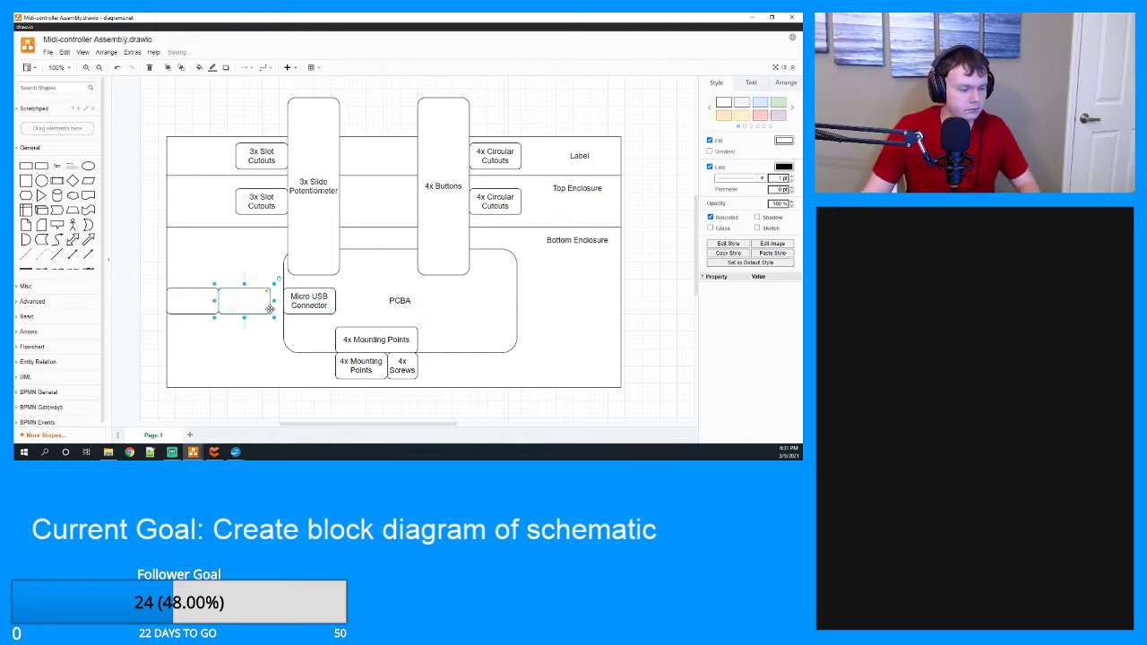
{"action": "left_click", "coordinate": [188, 297]}
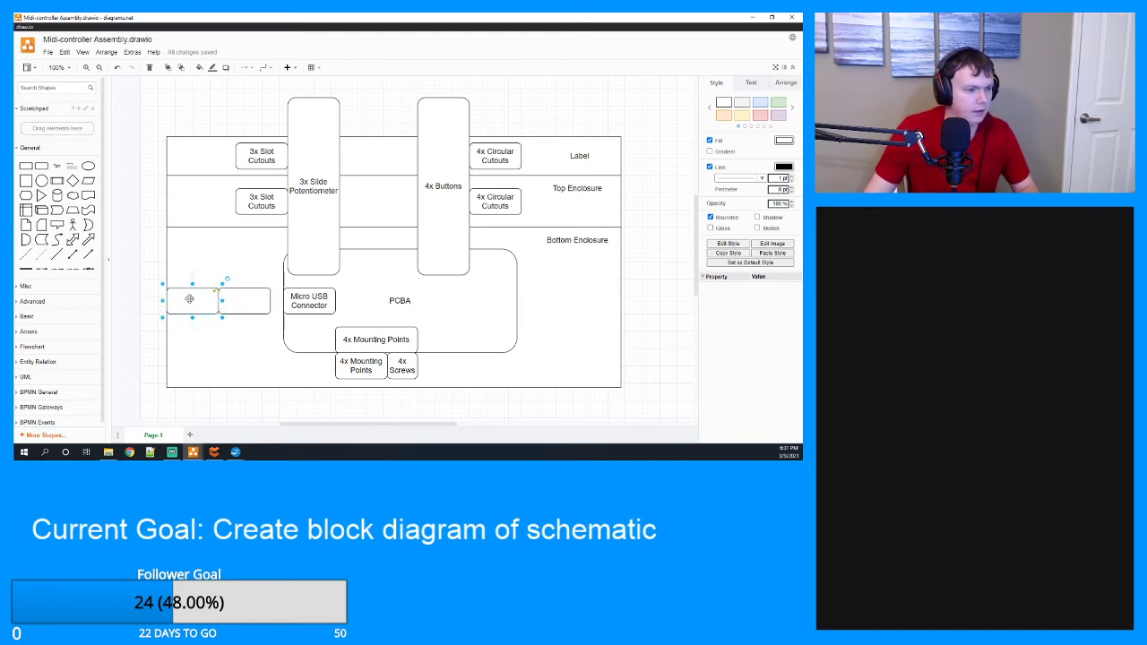
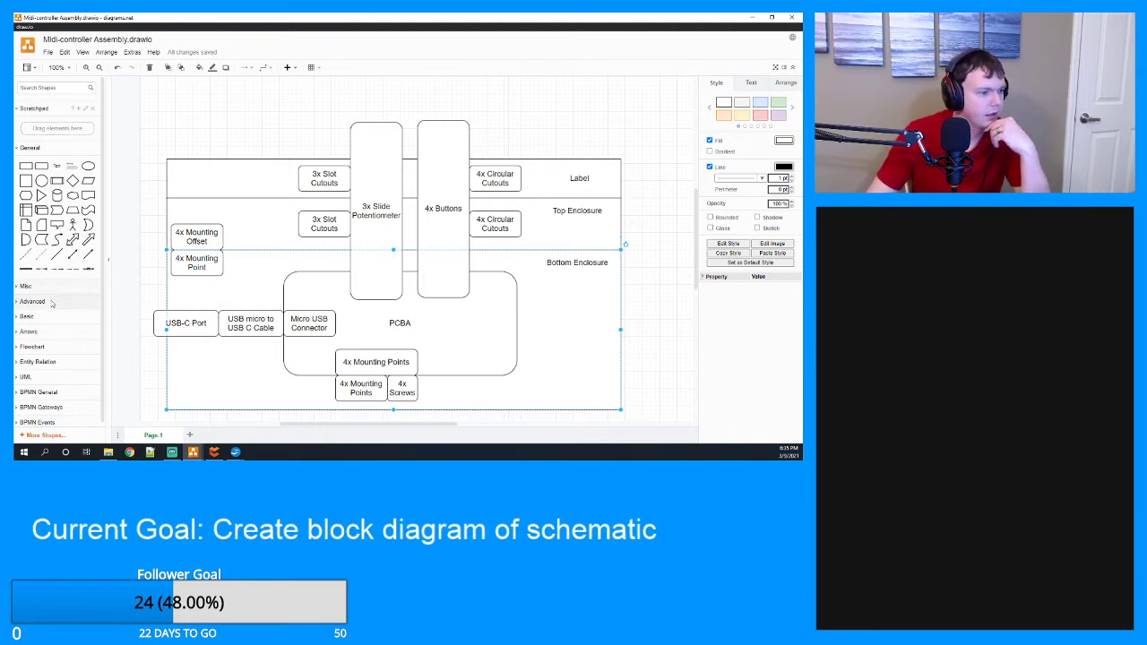
Add a rounded block labelled "4x Screws" beside the 4x Mounting Offset and 4x Mounting Point blocks, spanning both their heights.
{"action": "left_click_drag", "start_coordinate": [42, 169], "coordinate": [244, 278]}
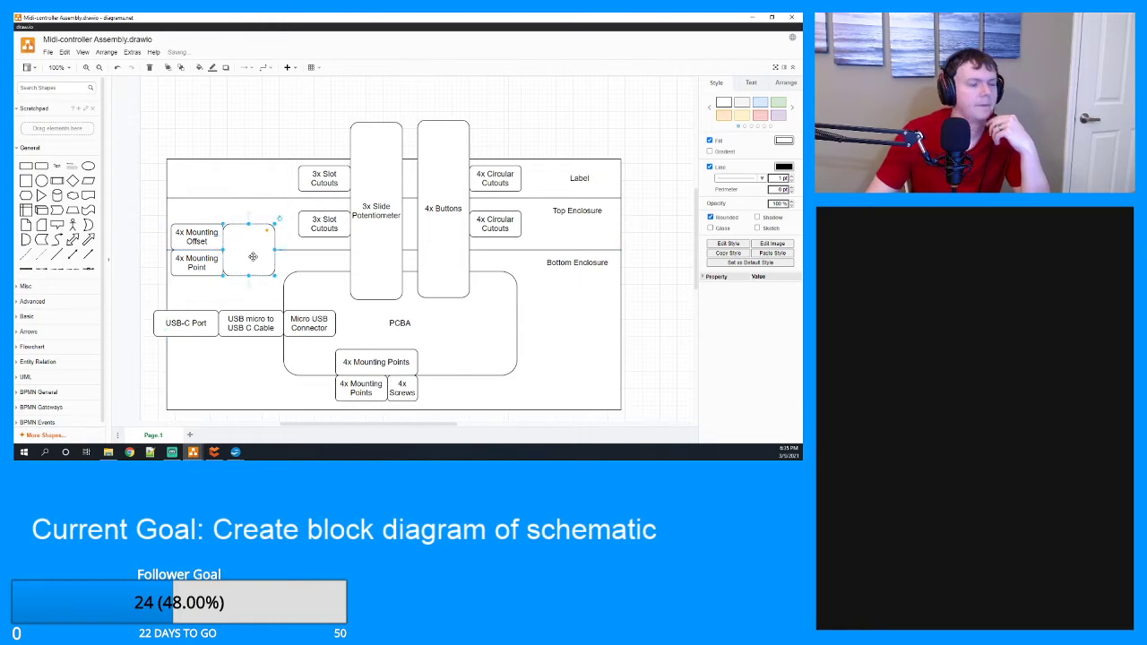
{"action": "double_click", "coordinate": [249, 252]}
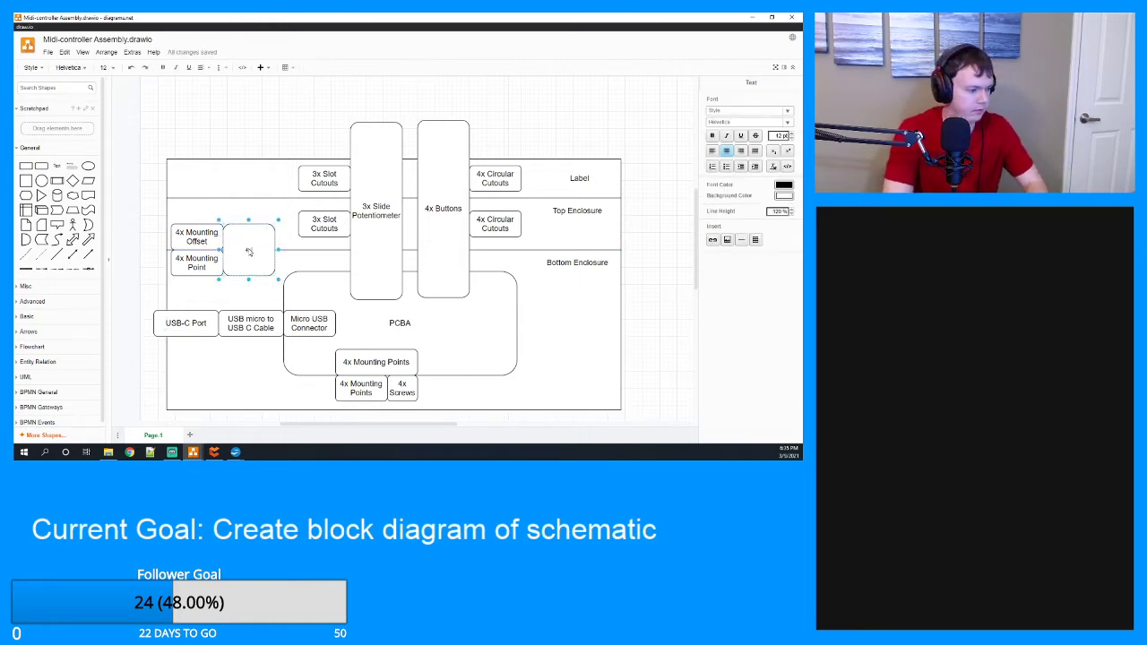
{"action": "type", "text": "4x Screws"}
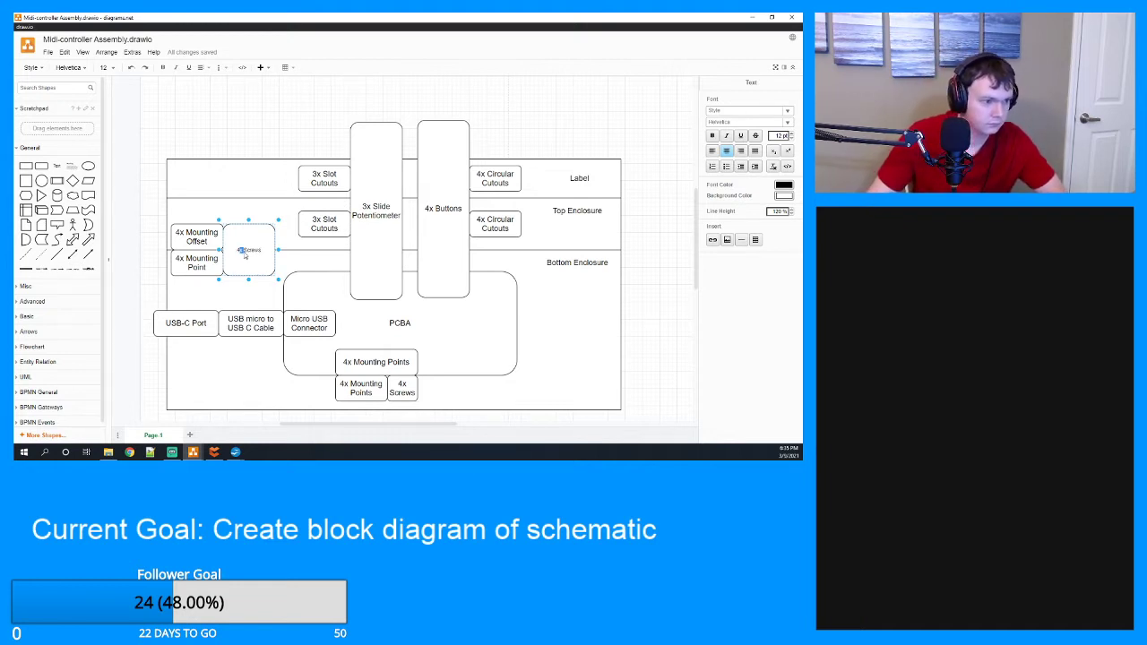
Set the font size of the new 4x Screws label between the enclosures to 18.
{"action": "left_click_drag", "start_coordinate": [237, 252], "coordinate": [261, 253]}
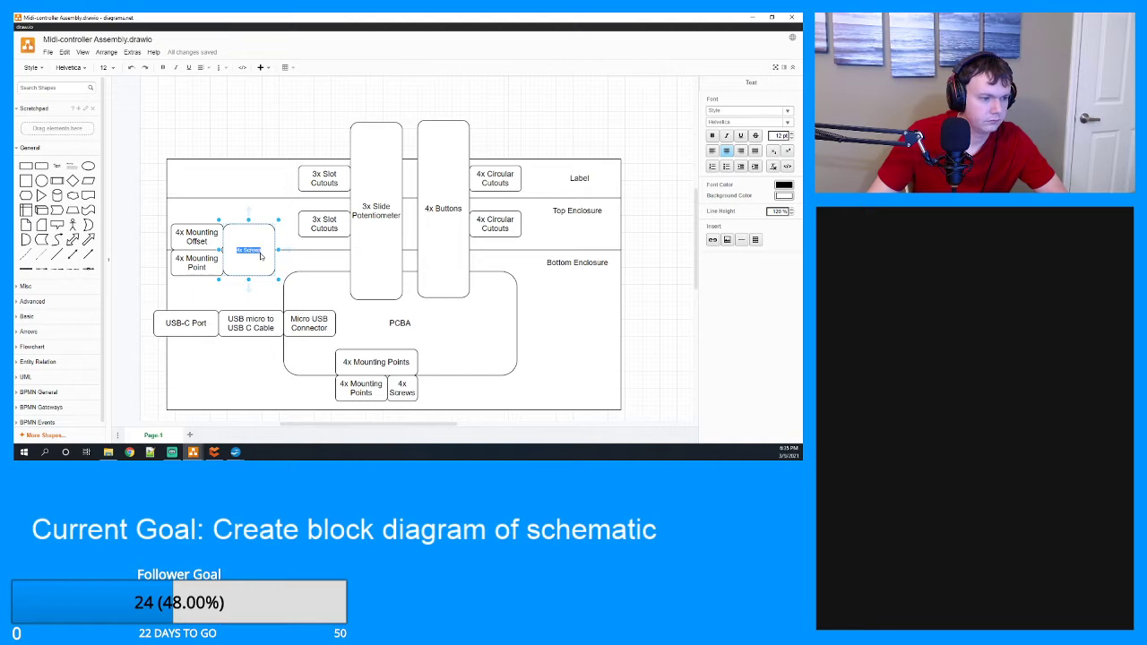
{"action": "left_click", "coordinate": [113, 70]}
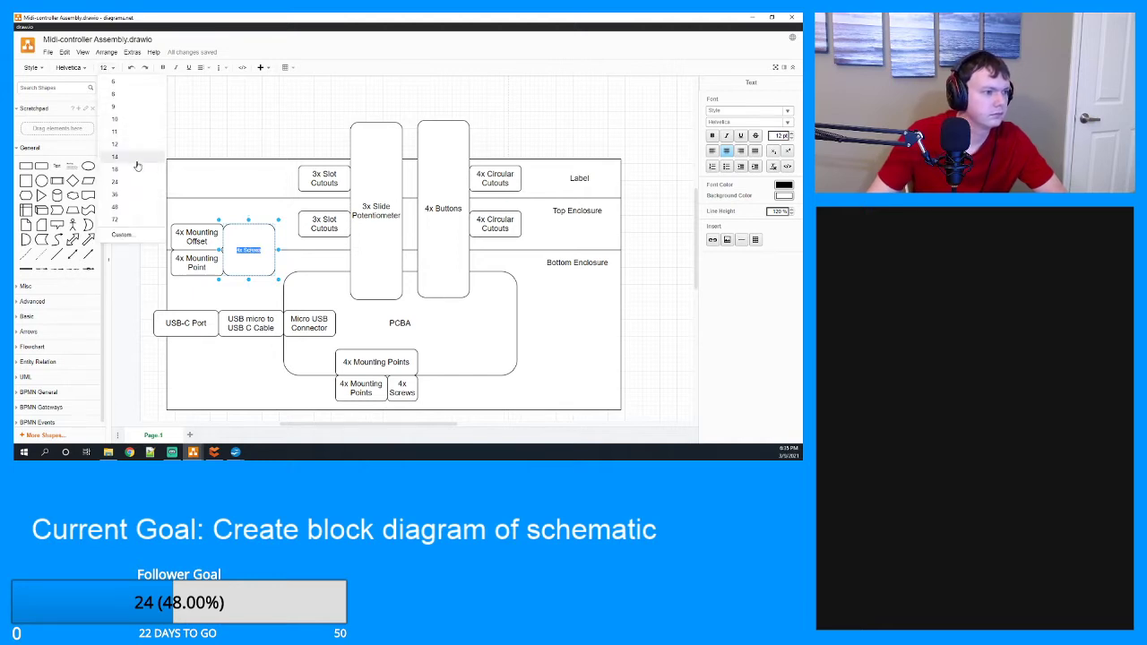
{"action": "left_click", "coordinate": [136, 172]}
{"action": "left_click", "coordinate": [287, 267]}
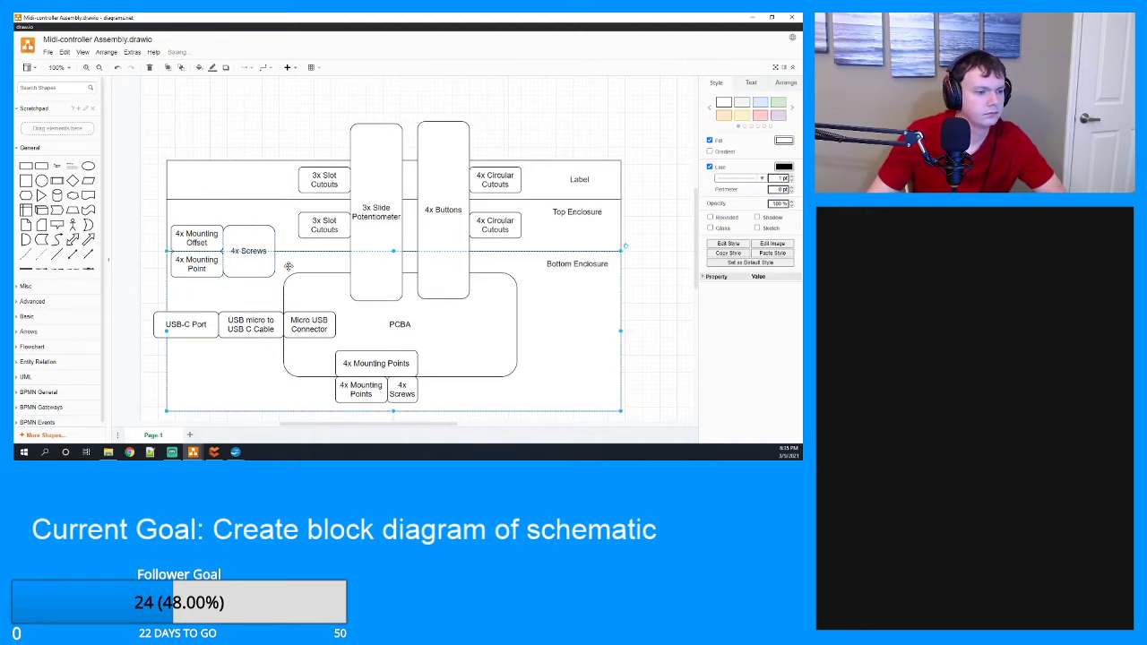
{"action": "left_click", "coordinate": [123, 336]}
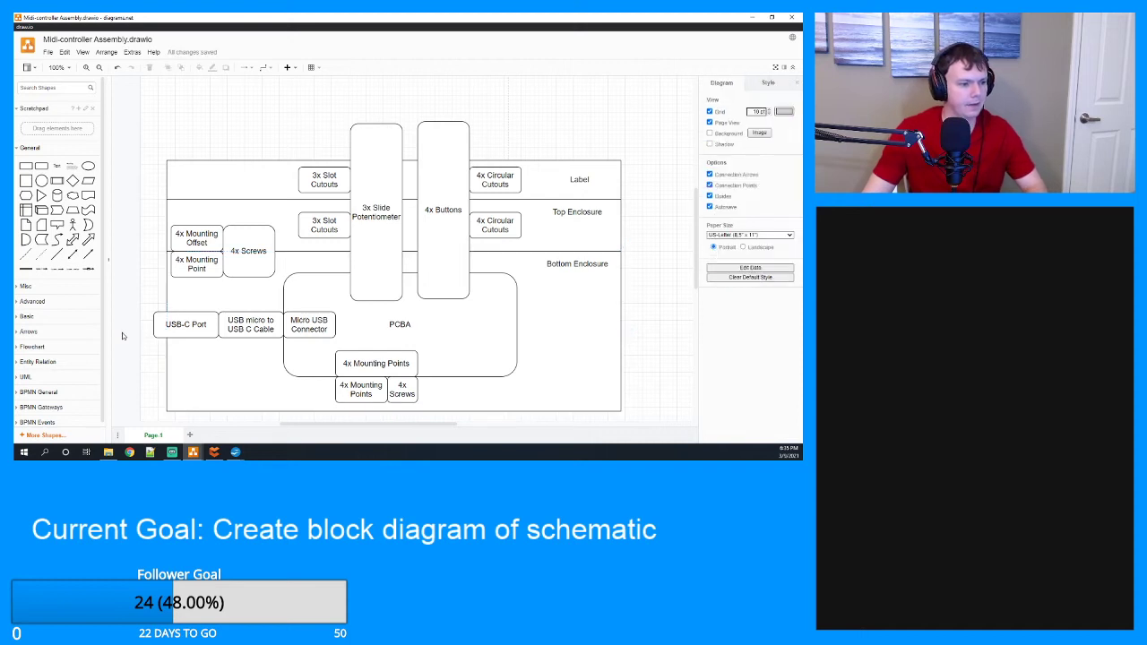
Switch to the Midi-controller requirements document in OpenOffice Writer and examine the project requirements and preferences against the diagram.
{"action": "scroll", "coordinate": [139, 257], "scroll_direction": "down", "scroll_amount": 1}
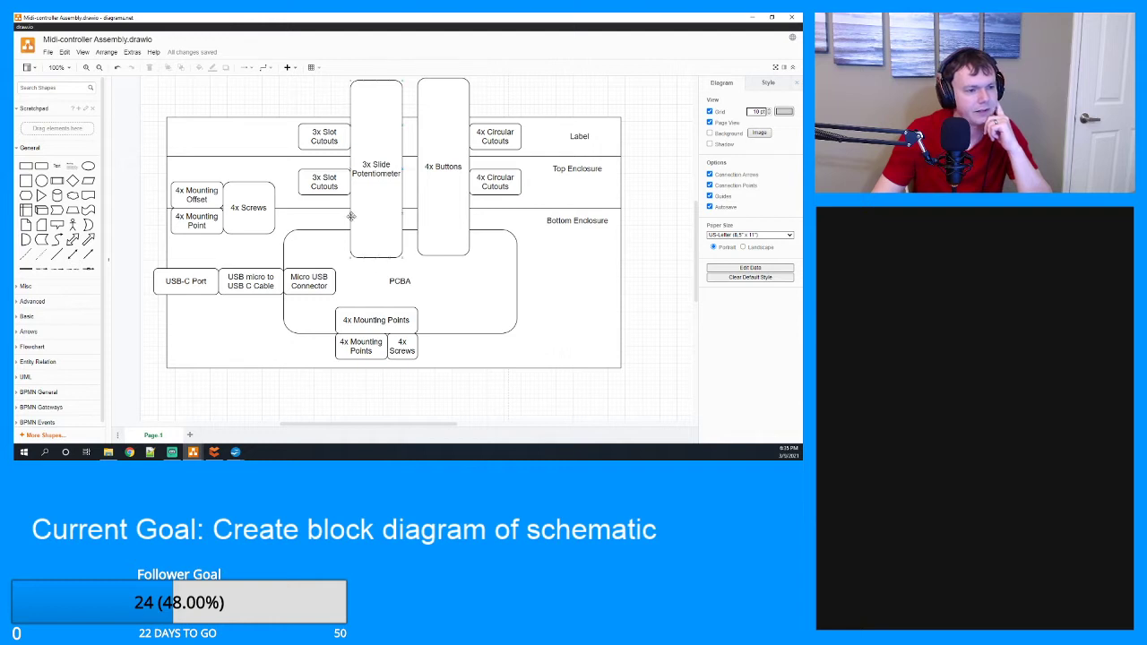
{"action": "left_click", "coordinate": [454, 174]}
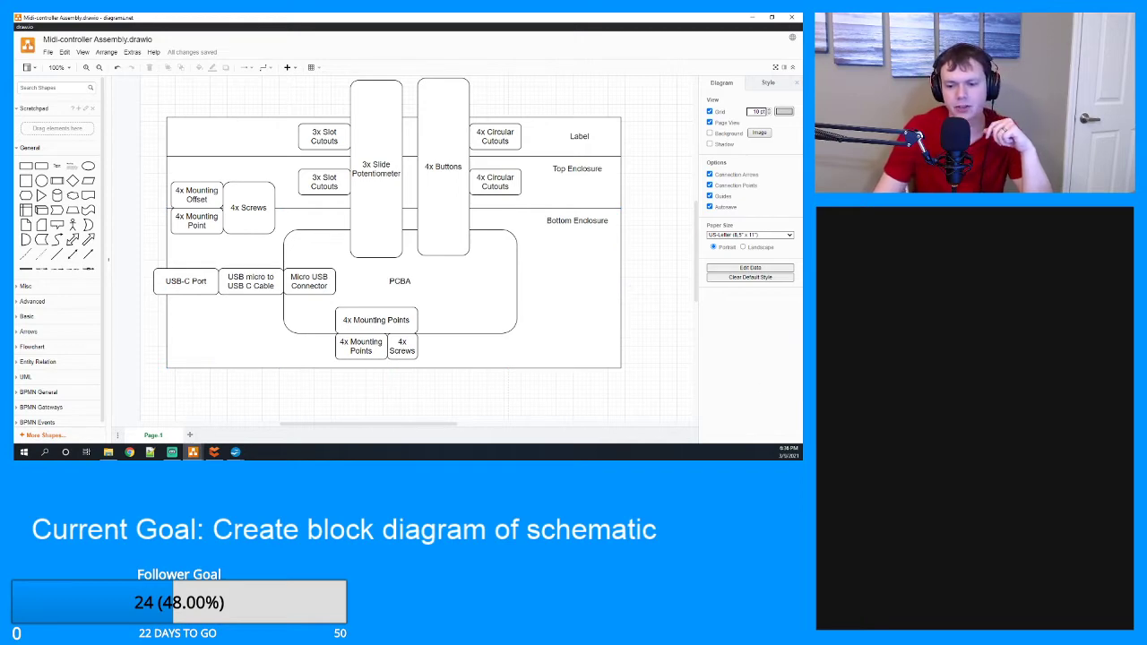
{"action": "key", "text": "alt+Tab"}
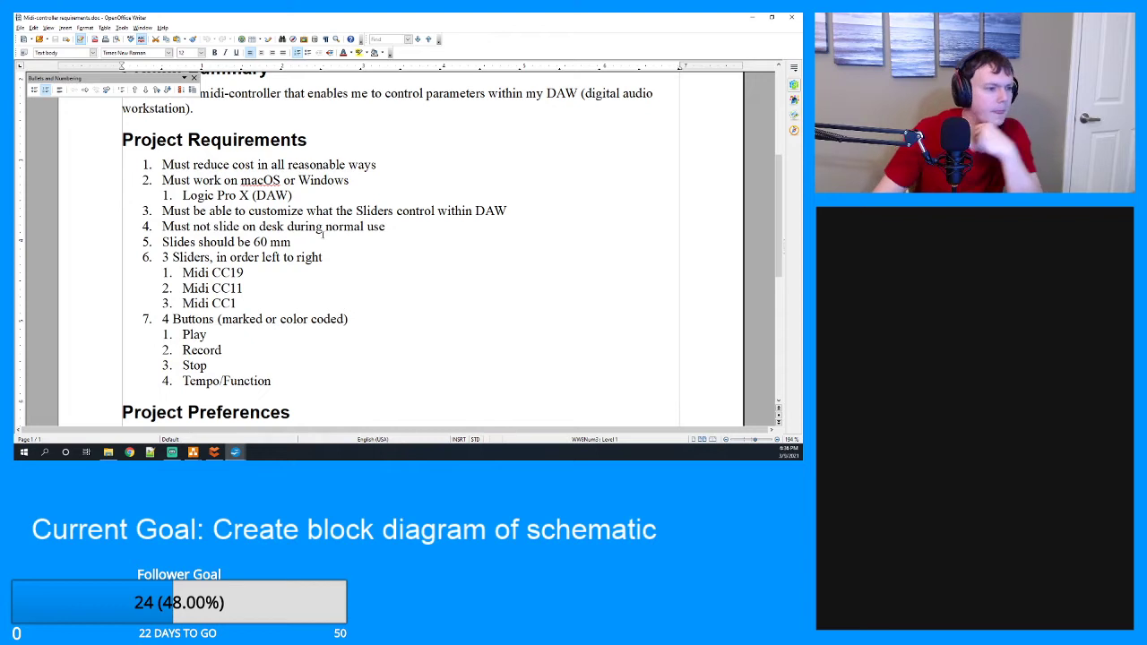
{"action": "scroll", "coordinate": [225, 199], "scroll_direction": "down", "scroll_amount": 1}
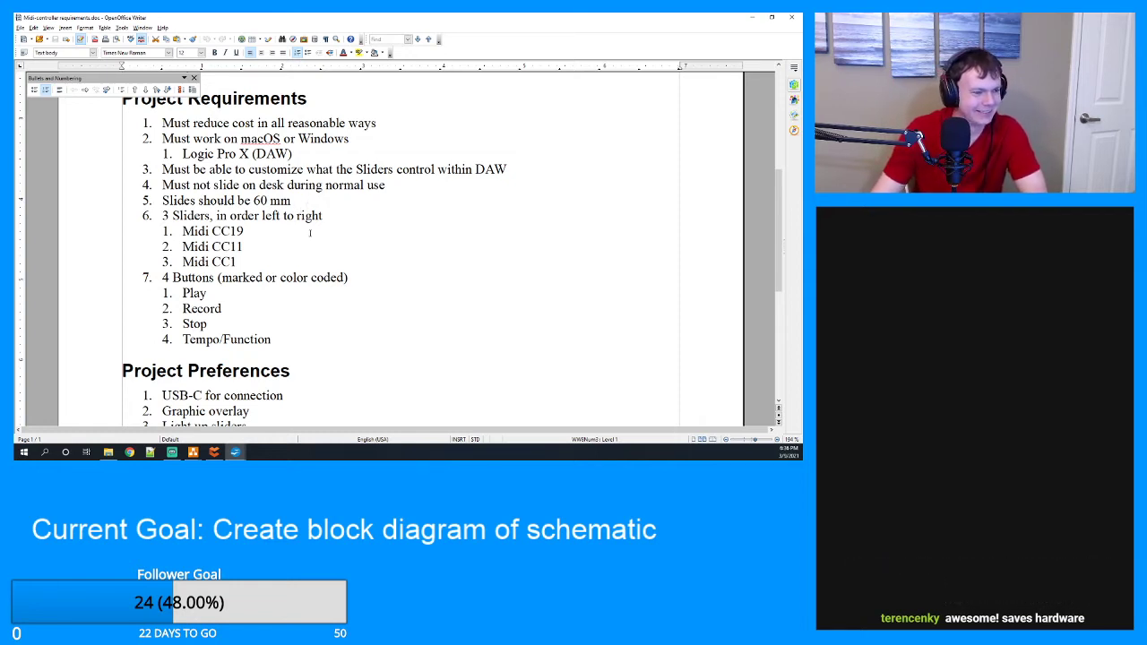
{"action": "scroll", "coordinate": [237, 217], "scroll_direction": "down", "scroll_amount": 1}
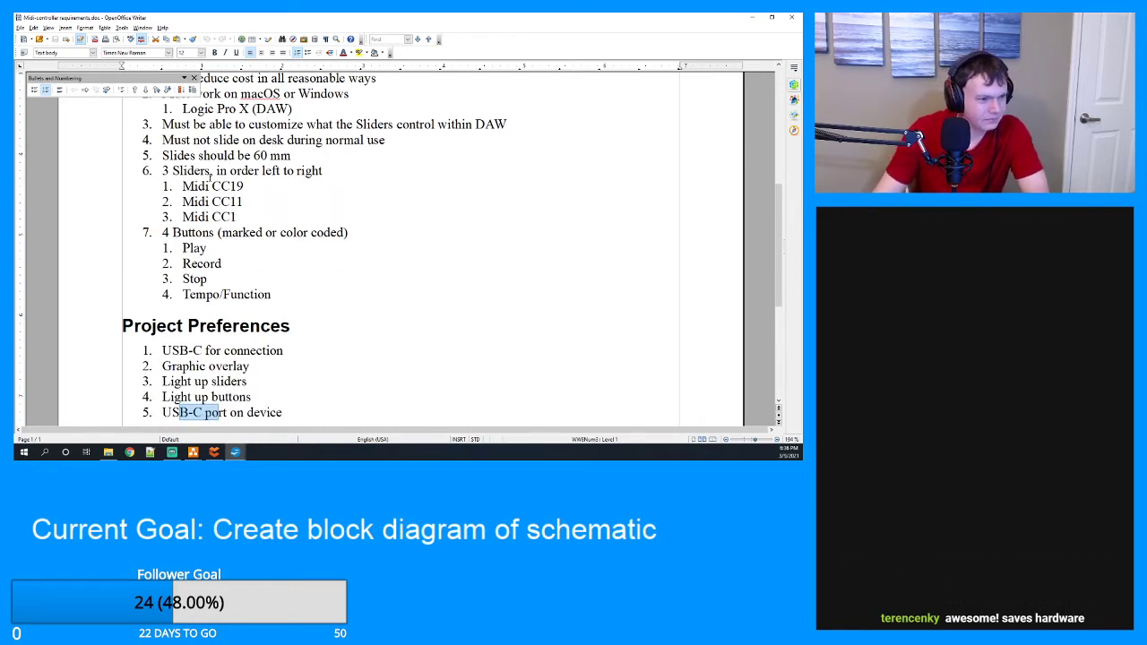
{"action": "scroll", "coordinate": [272, 252], "scroll_direction": "down", "scroll_amount": 2}
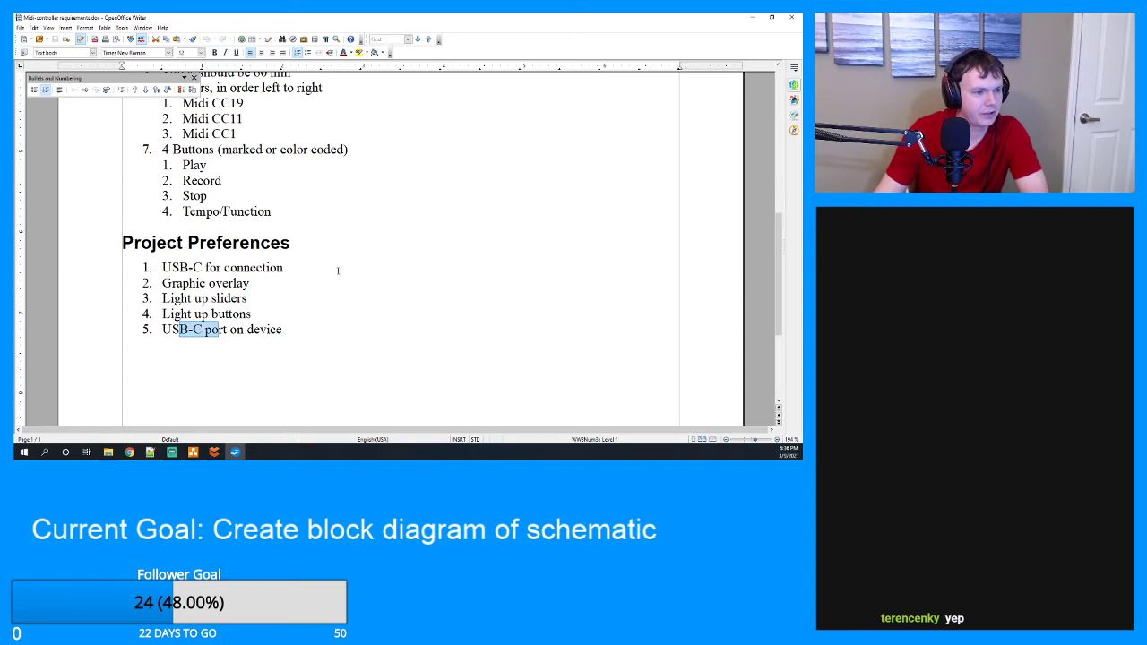
{"action": "scroll", "coordinate": [338, 271], "scroll_direction": "up", "scroll_amount": 5}
{"action": "scroll", "coordinate": [341, 270], "scroll_direction": "up", "scroll_amount": 3}
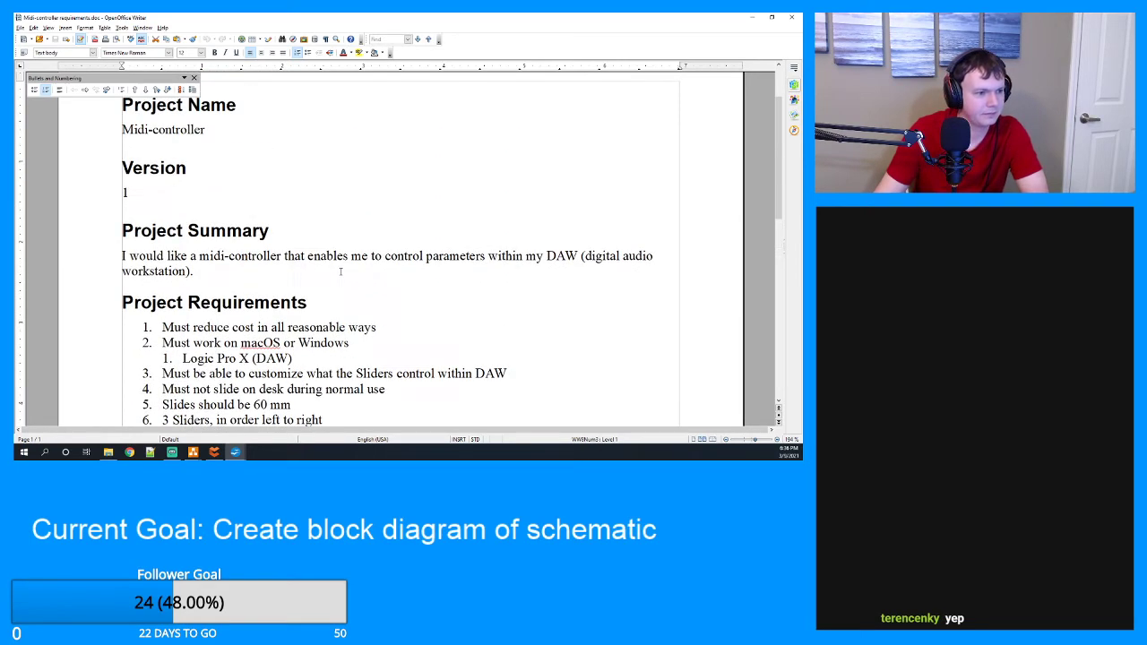
{"action": "scroll", "coordinate": [341, 271], "scroll_direction": "down", "scroll_amount": 2}
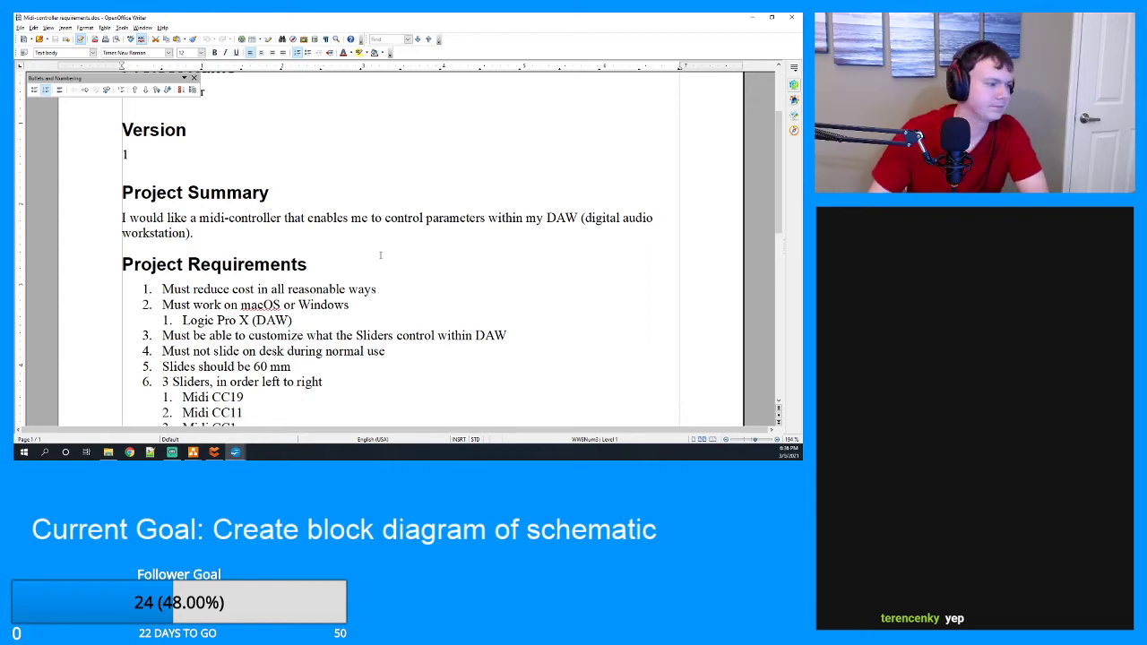
{"action": "left_click", "coordinate": [751, 17]}
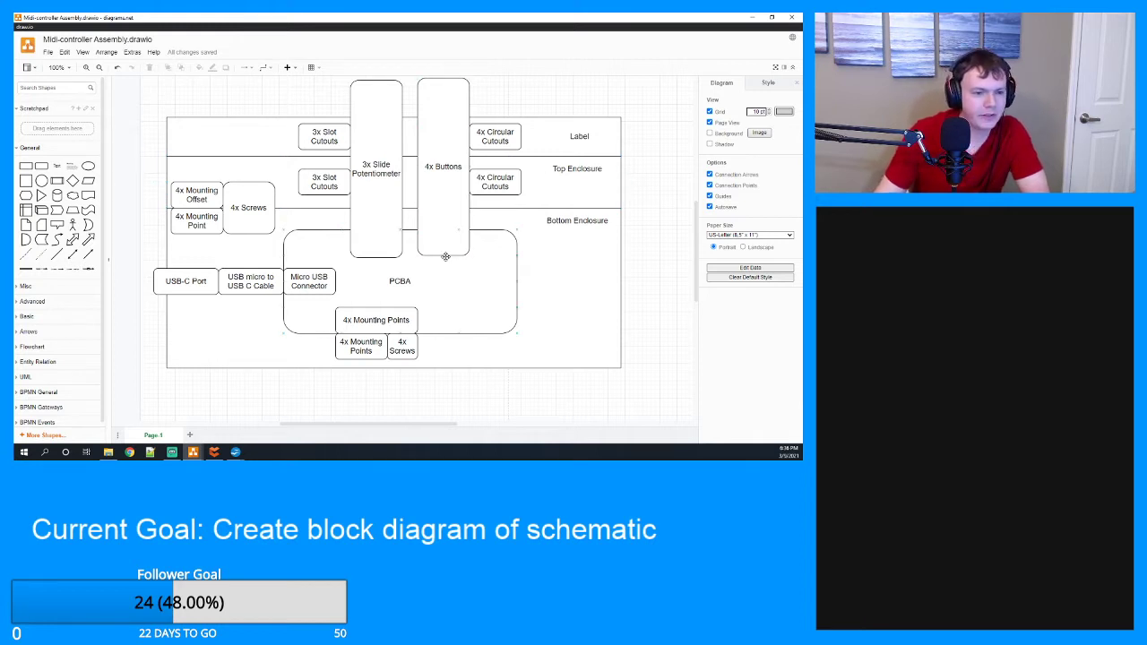
Apply the light grey style to the Bottom Enclosure and Top Enclosure bands and the light blue style to the Label band.
{"action": "left_click", "coordinate": [557, 285]}
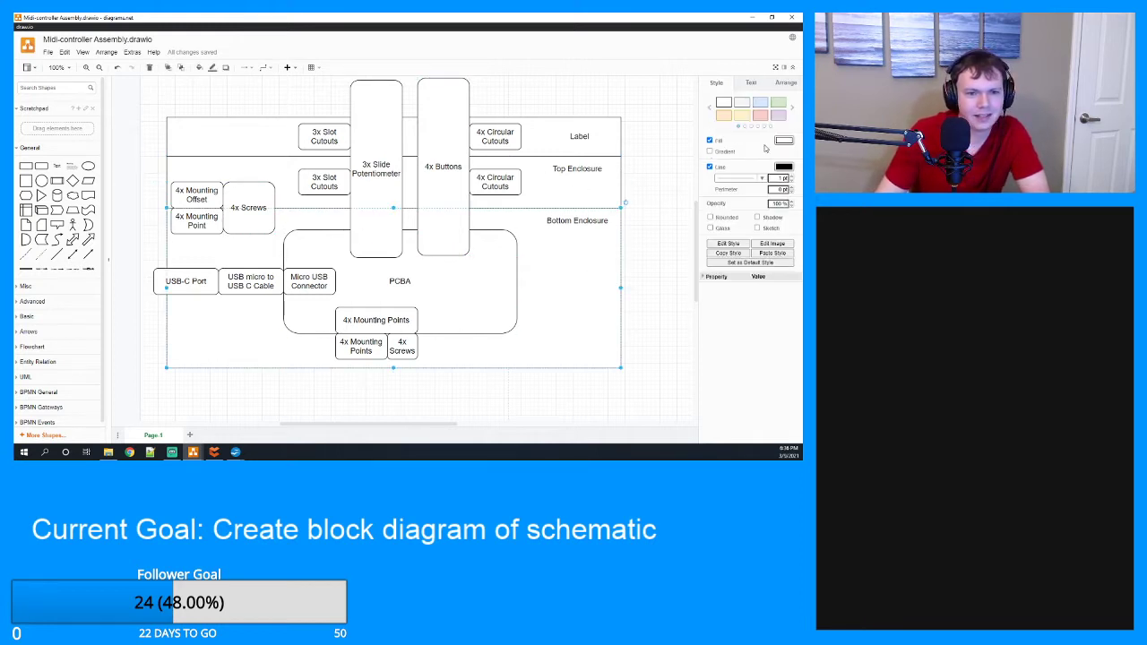
{"action": "left_click", "coordinate": [739, 103]}
{"action": "left_click", "coordinate": [575, 184]}
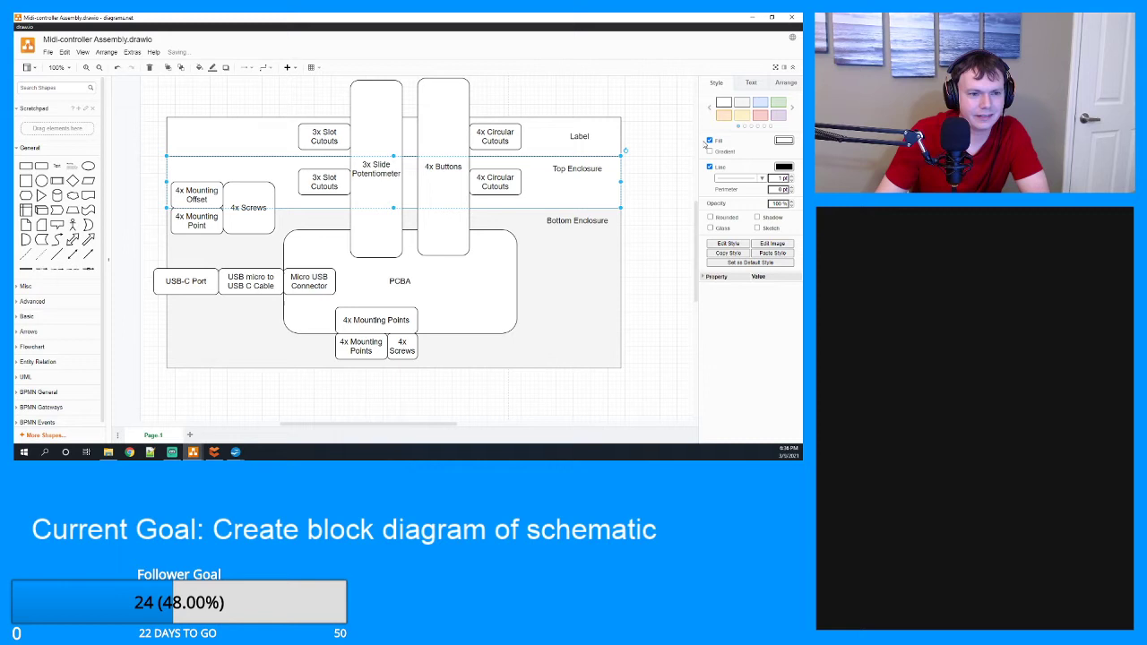
{"action": "left_click", "coordinate": [741, 105]}
{"action": "left_click", "coordinate": [570, 145]}
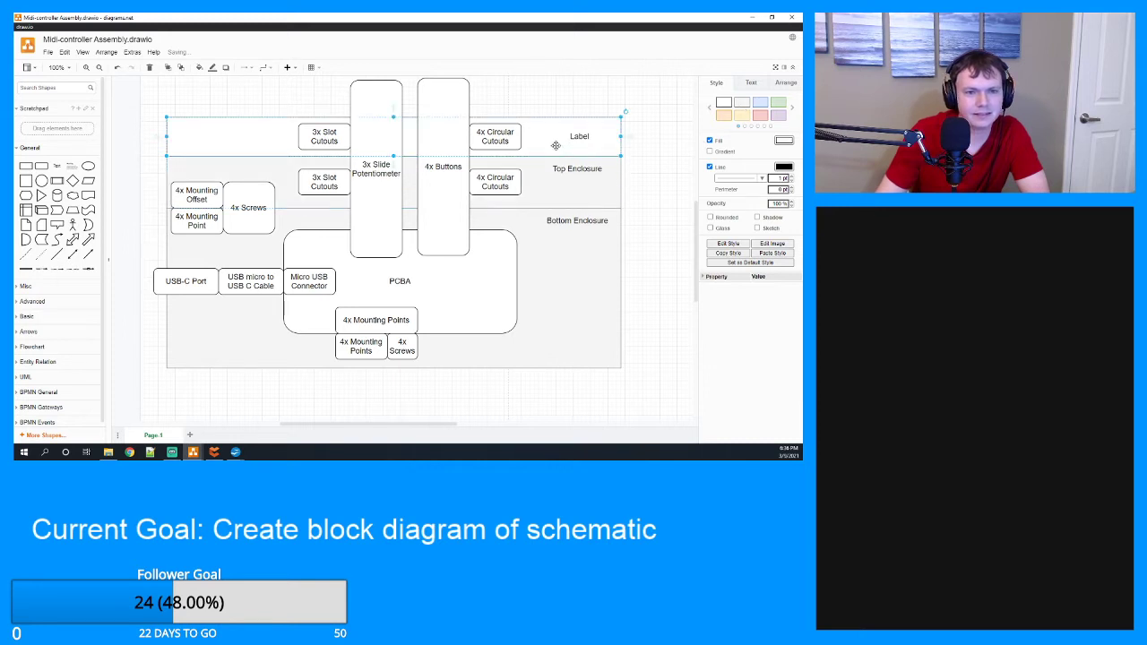
{"action": "left_click", "coordinate": [762, 105]}
Apply the light yellow style to the 3x Slide Potentiometer and 4x Buttons blocks.
{"action": "left_click", "coordinate": [371, 202]}
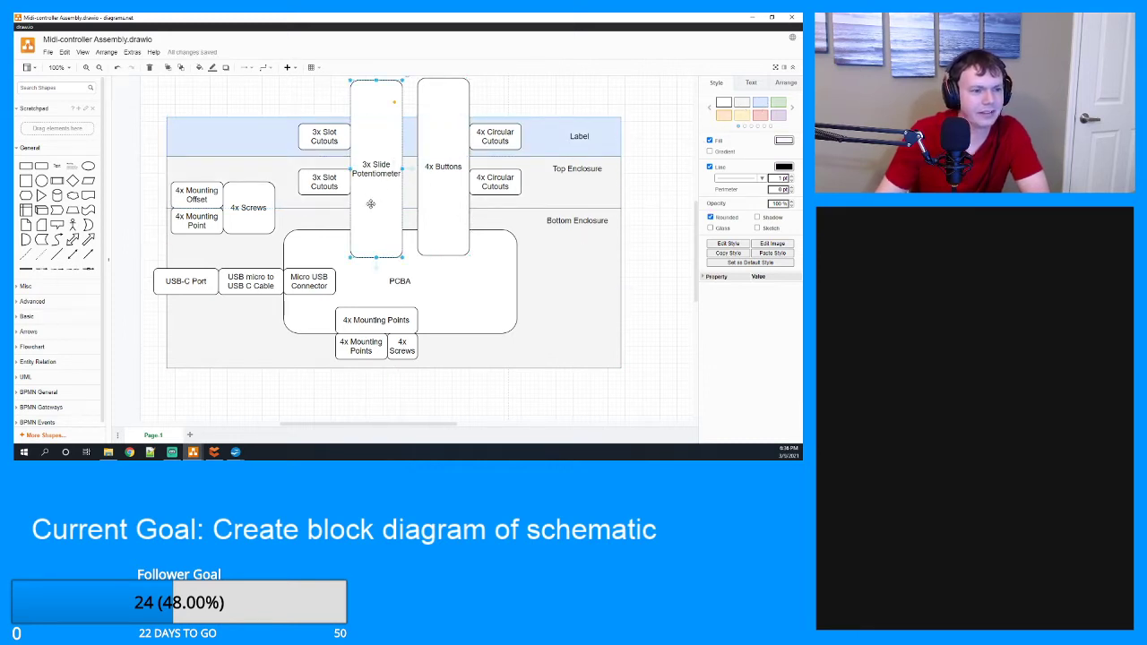
{"action": "left_click", "coordinate": [744, 116]}
{"action": "left_click", "coordinate": [453, 211]}
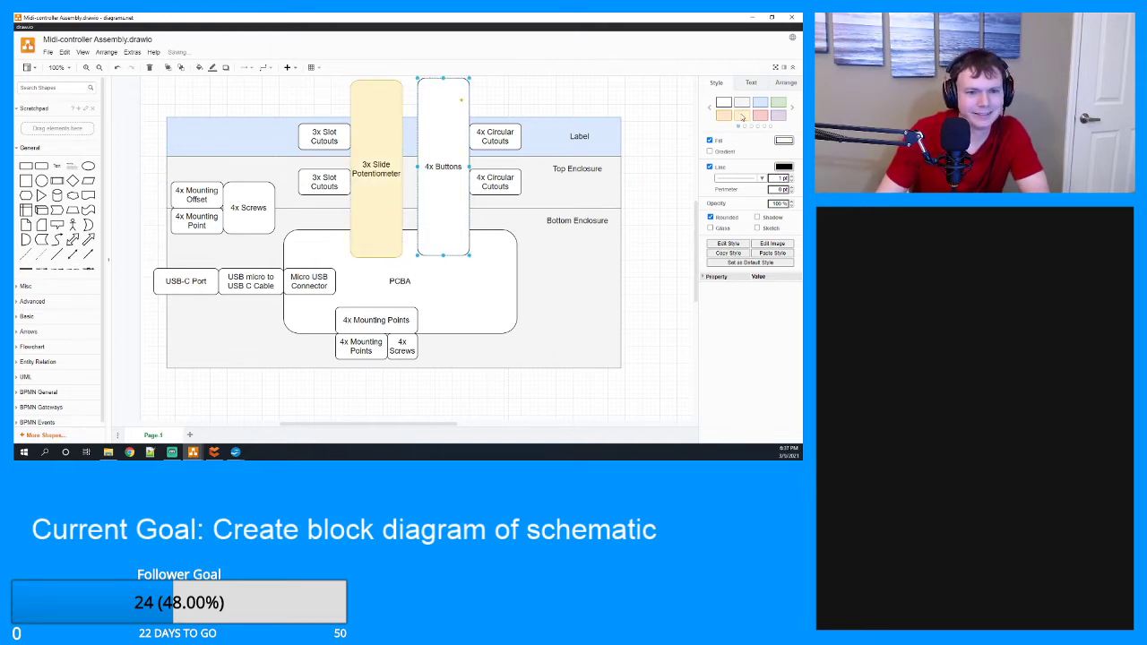
{"action": "left_click", "coordinate": [742, 117]}
Apply the light red style to both 4x Circular Cutouts blocks and both 3x Slot Cutouts blocks.
{"action": "left_click", "coordinate": [520, 143]}
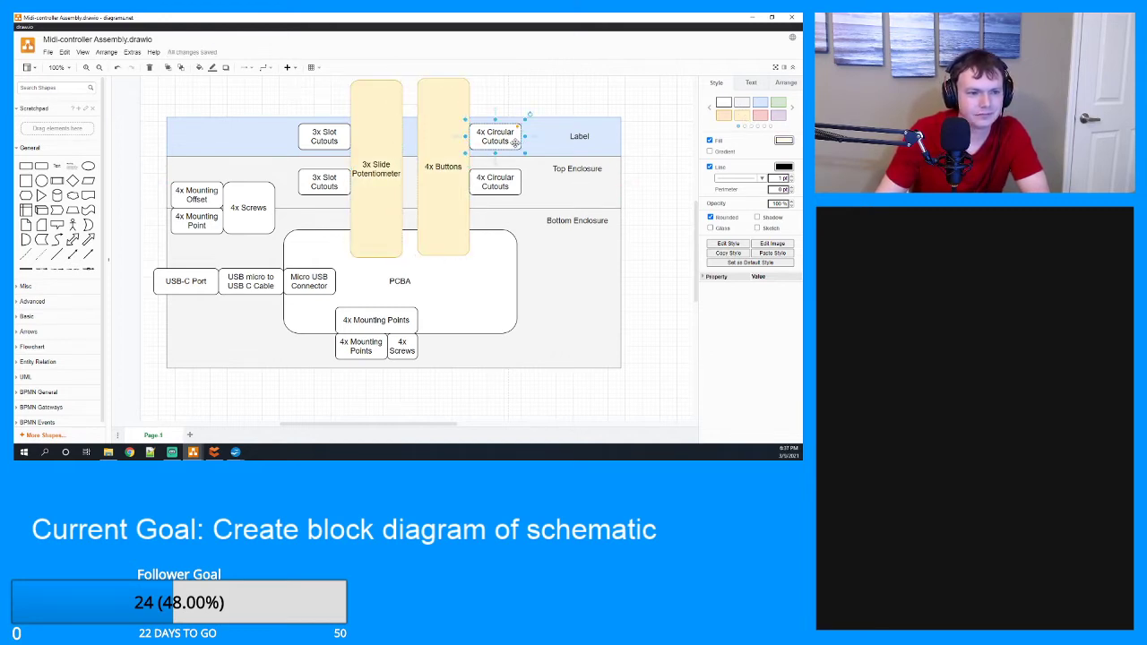
{"action": "left_click", "coordinate": [727, 114]}
{"action": "left_click", "coordinate": [517, 184]}
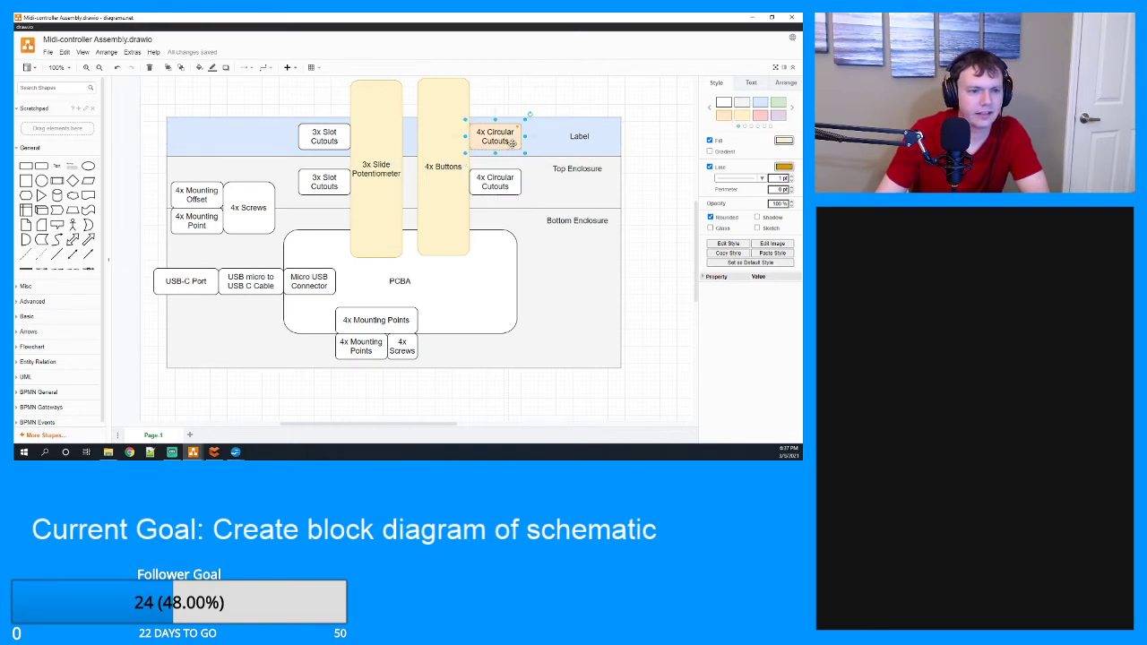
{"action": "left_click", "coordinate": [762, 117]}
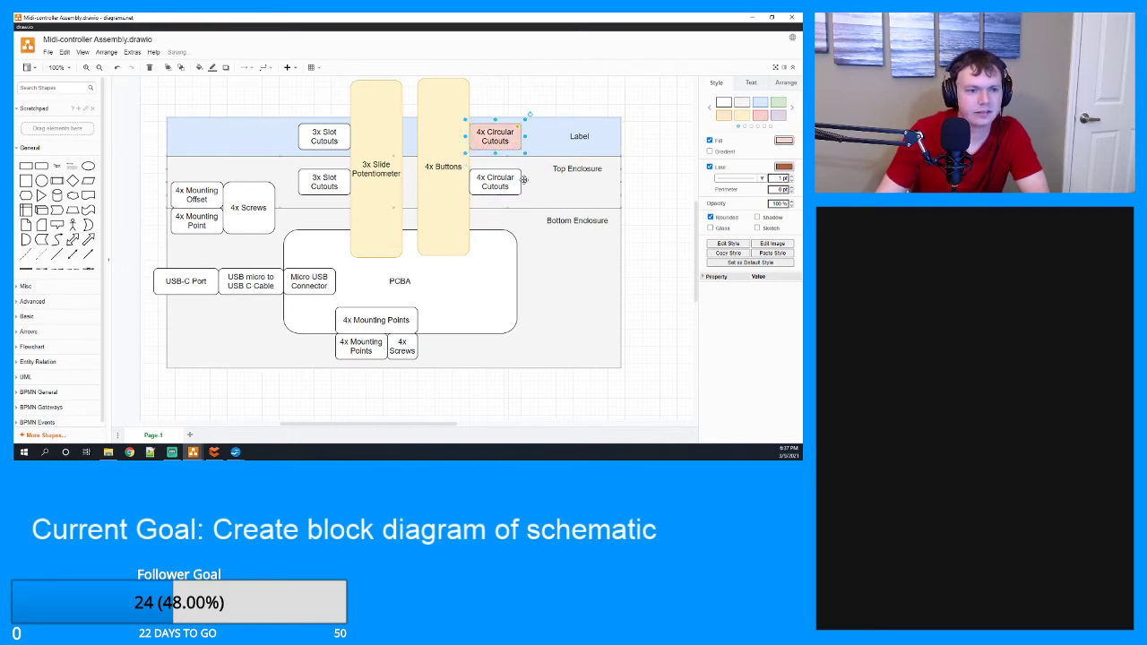
{"action": "left_click", "coordinate": [761, 116]}
{"action": "left_click", "coordinate": [339, 140]}
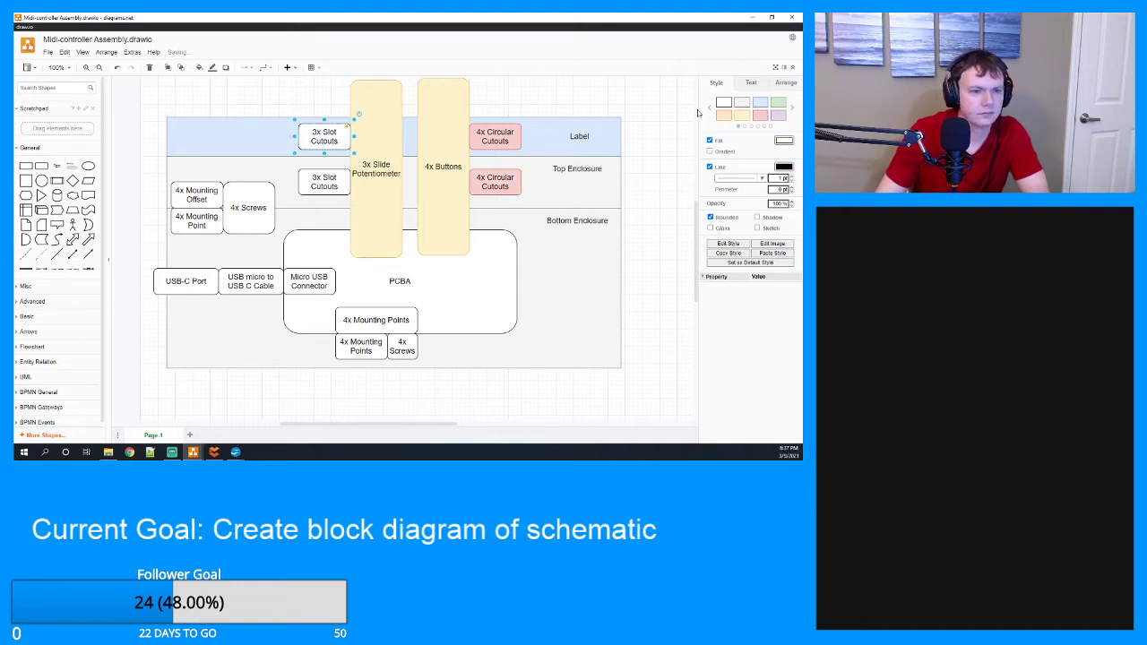
{"action": "left_click", "coordinate": [761, 116]}
{"action": "left_click", "coordinate": [321, 179]}
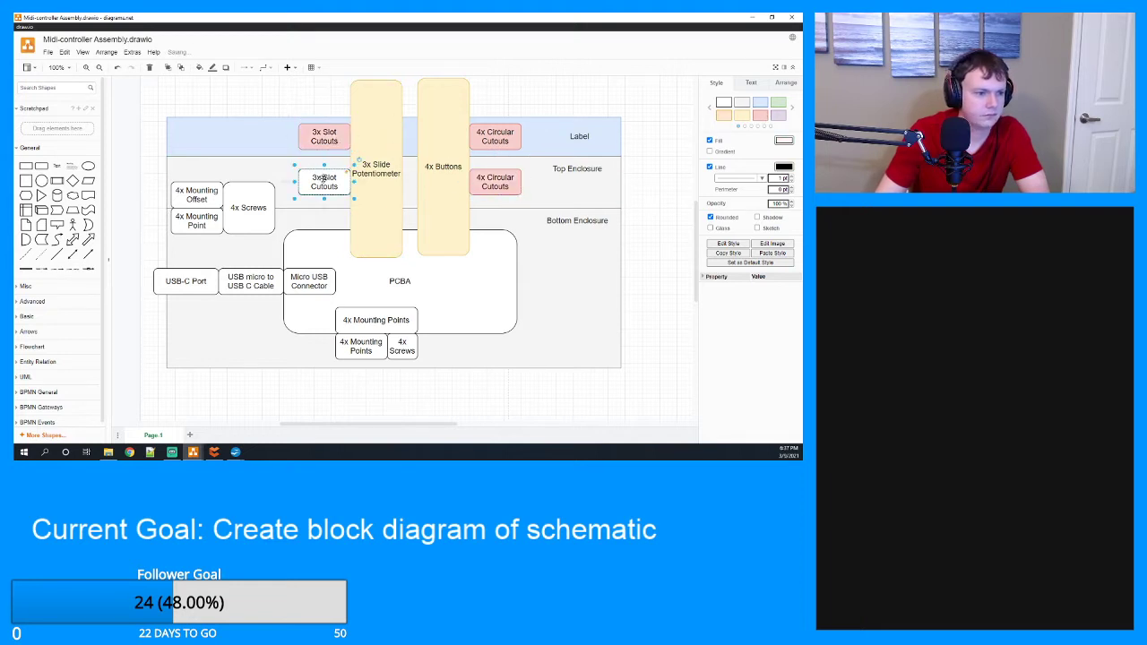
{"action": "left_click", "coordinate": [761, 117]}
Apply the light red style to the 4x Mounting Point, 4x Mounting Offset and both 4x Mounting Points blocks.
{"action": "left_click", "coordinate": [220, 217]}
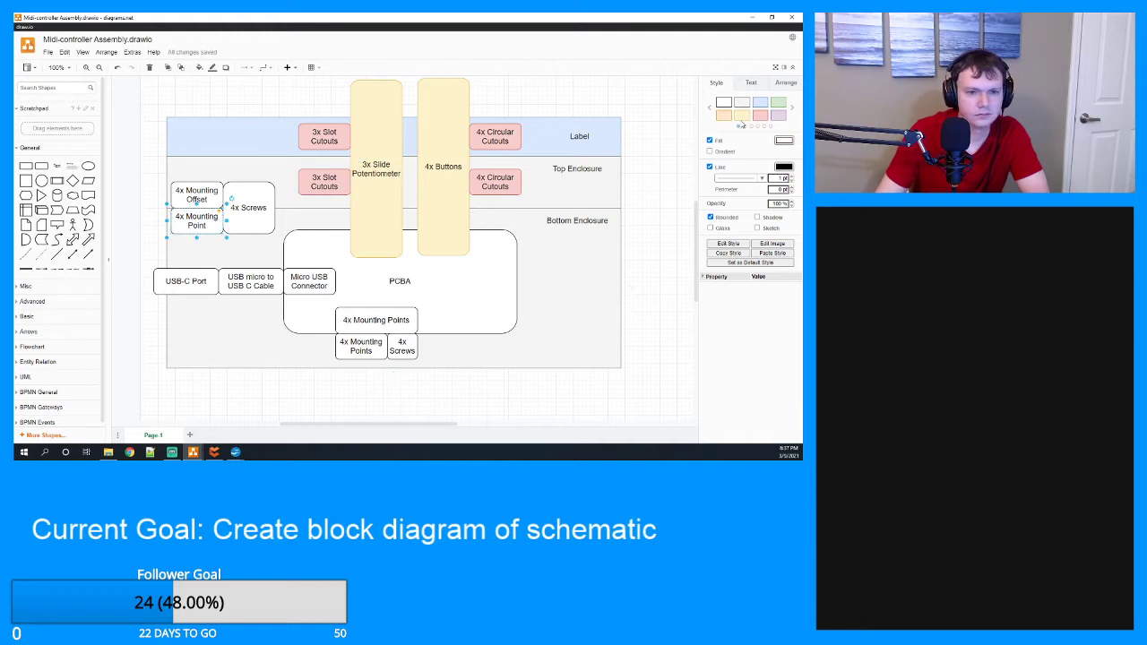
{"action": "left_click", "coordinate": [761, 117]}
{"action": "left_click", "coordinate": [211, 198]}
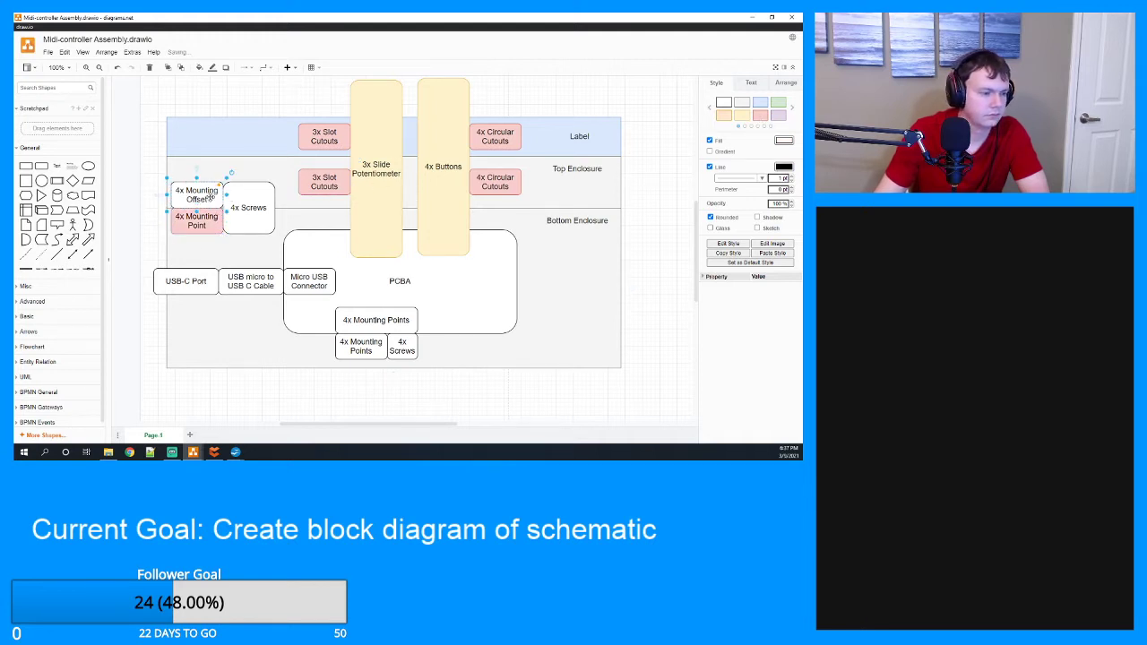
{"action": "left_click", "coordinate": [760, 117]}
{"action": "left_click", "coordinate": [359, 351]}
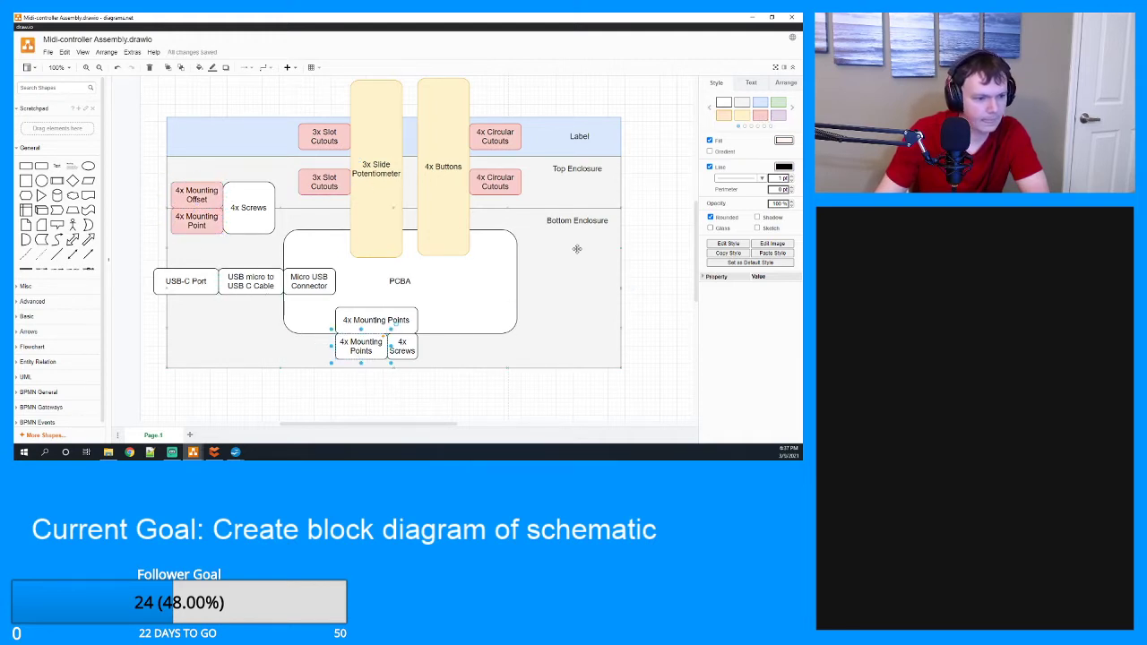
{"action": "left_click", "coordinate": [761, 116]}
{"action": "left_click", "coordinate": [384, 308]}
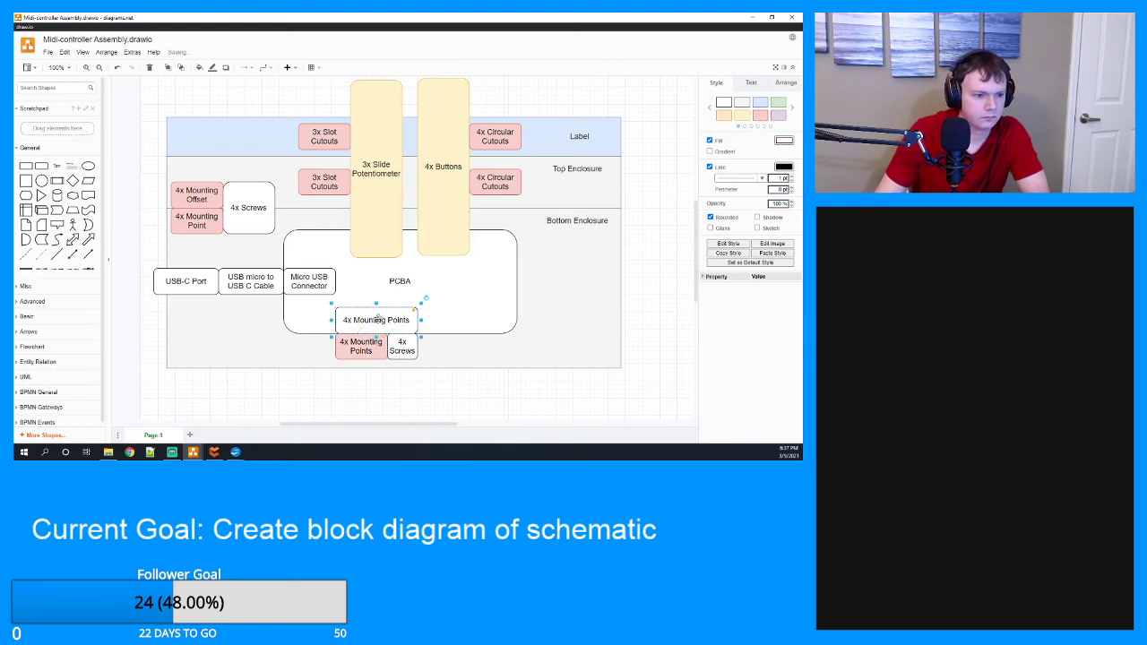
{"action": "left_click", "coordinate": [761, 117]}
Apply the light green style to the PCBA block and the light purple style to both 4x Screws blocks.
{"action": "left_click", "coordinate": [489, 280]}
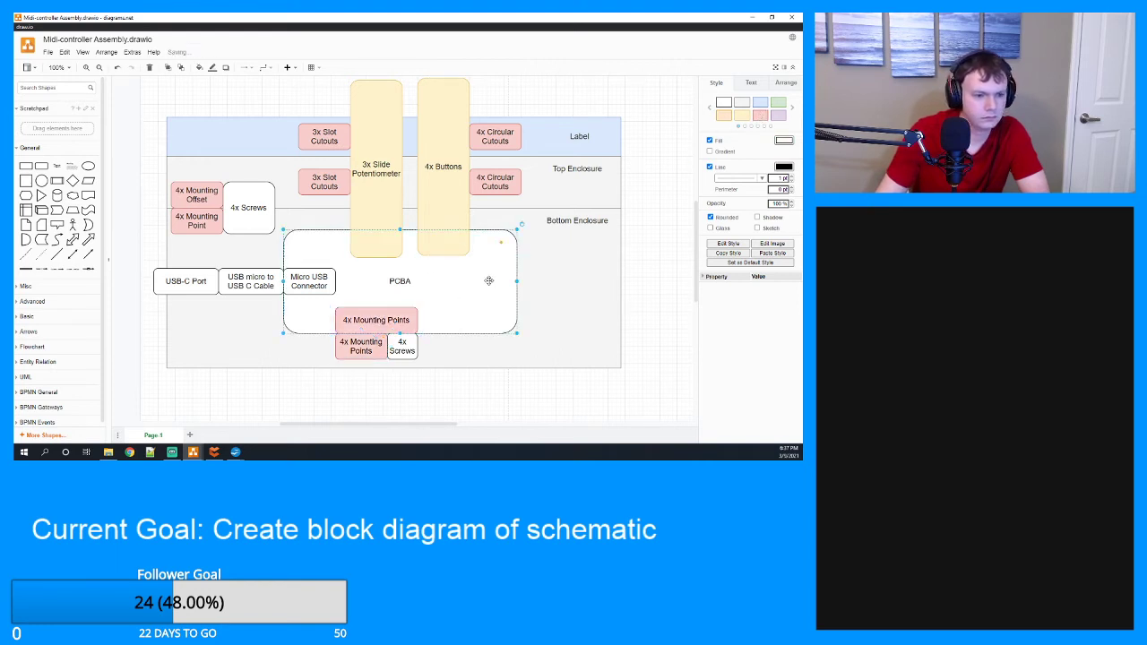
{"action": "left_click", "coordinate": [778, 104]}
{"action": "left_click", "coordinate": [403, 346]}
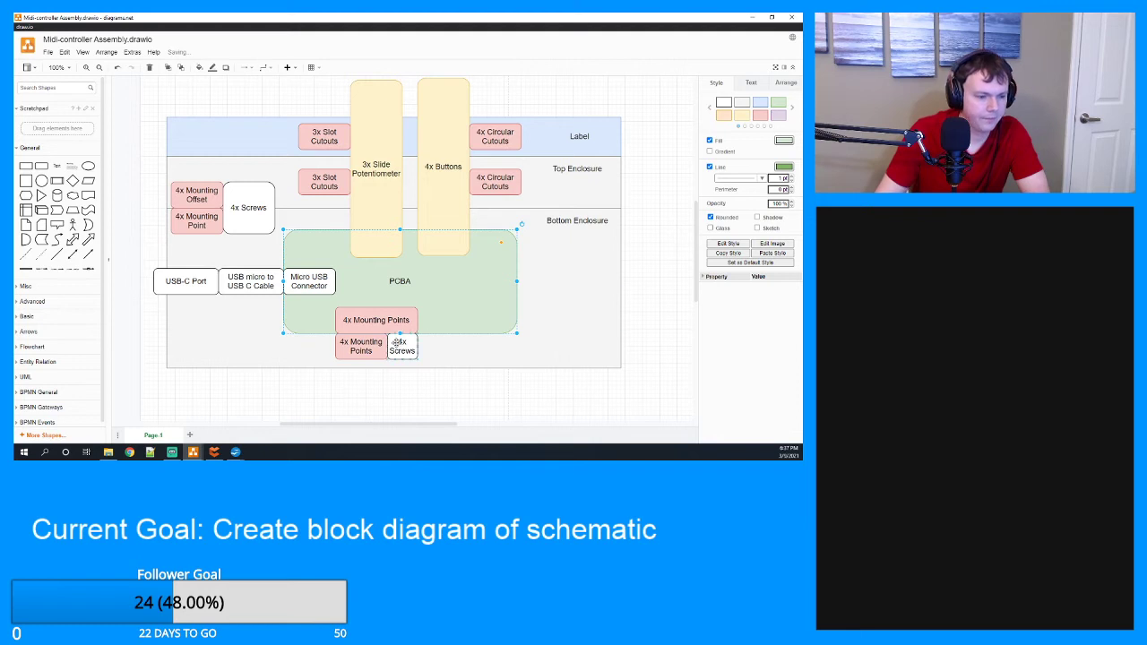
{"action": "left_click", "coordinate": [778, 115]}
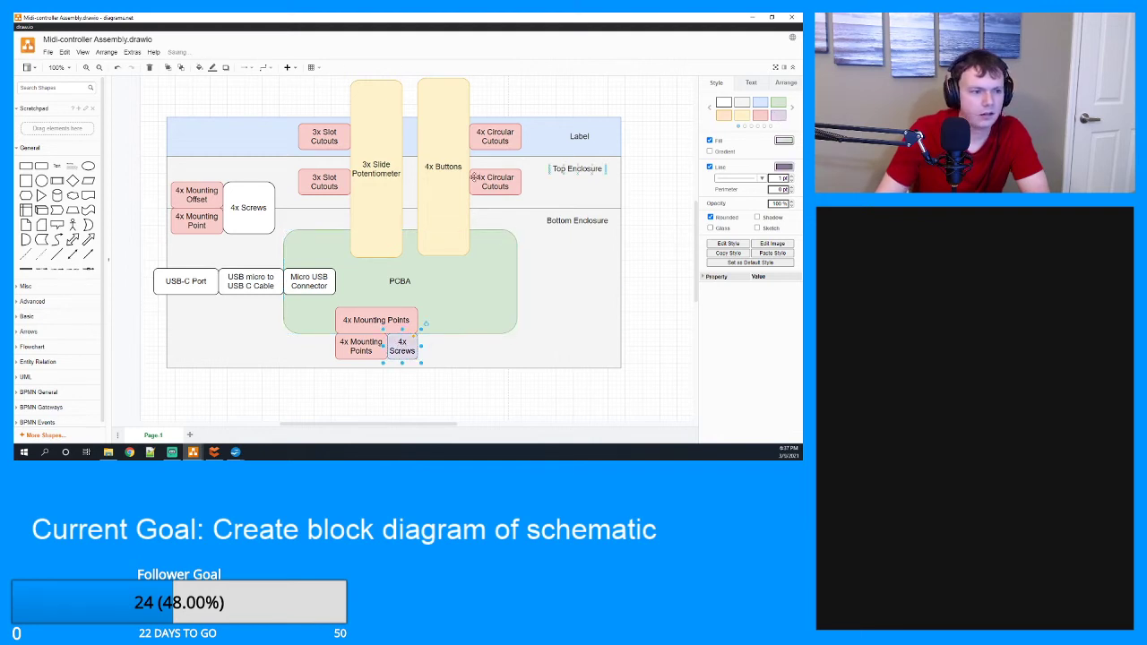
{"action": "left_click", "coordinate": [248, 217]}
{"action": "left_click", "coordinate": [778, 115]}
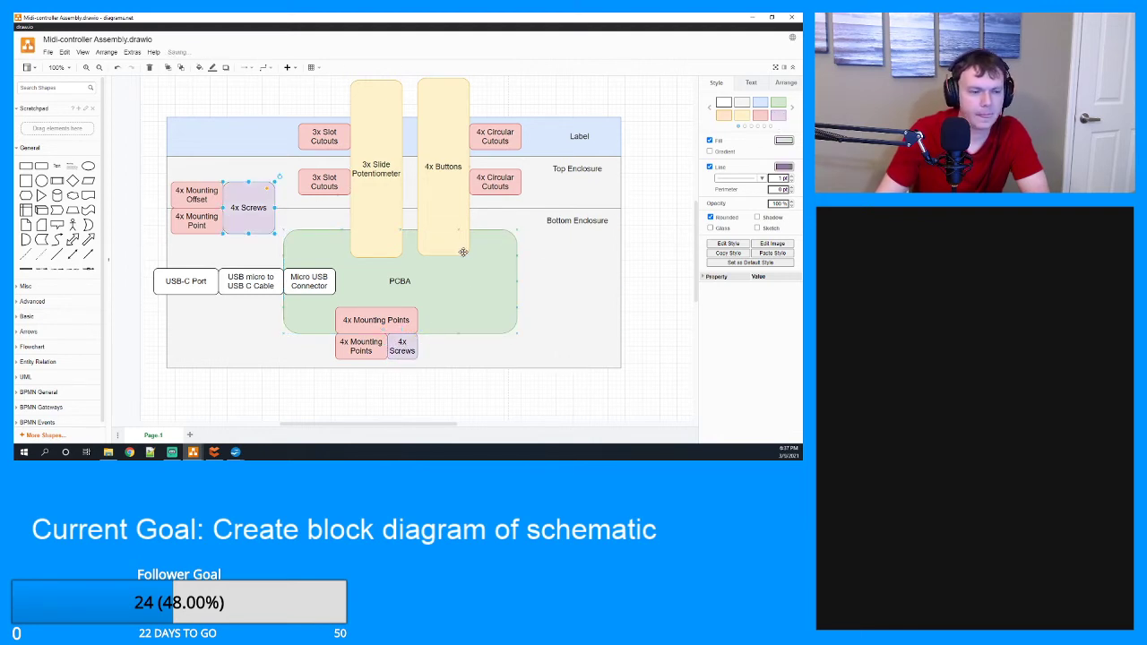
Apply the light yellow style to the Micro USB Connector and USB-C Port blocks, leaving the cable block white.
{"action": "left_click", "coordinate": [312, 285]}
{"action": "left_click", "coordinate": [742, 115]}
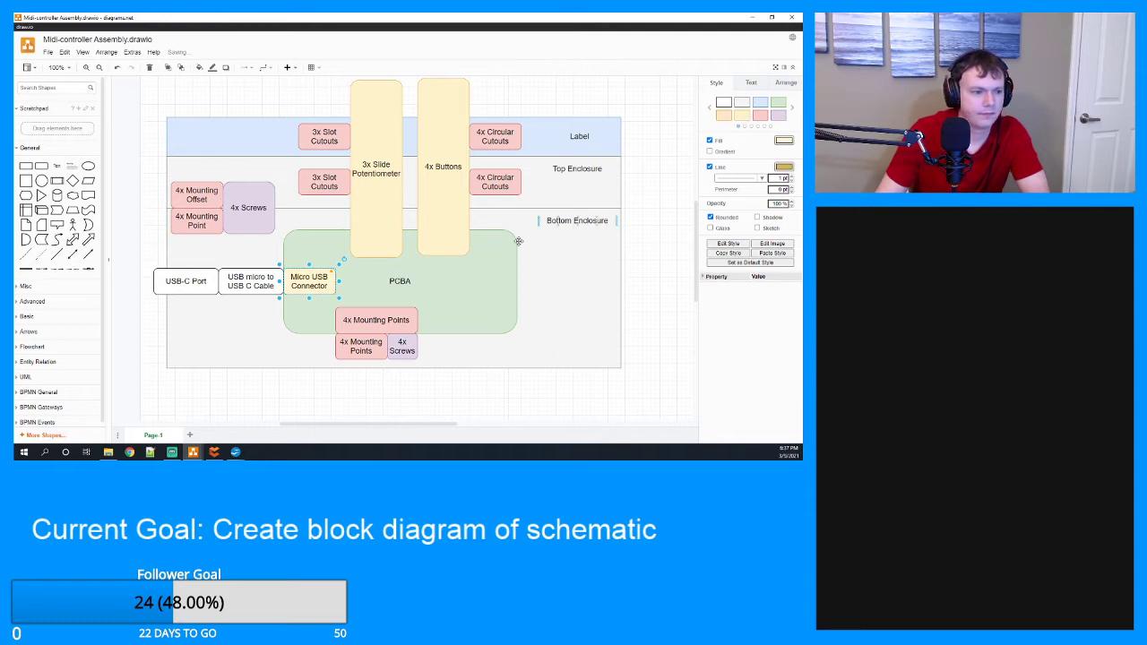
{"action": "left_click", "coordinate": [185, 287]}
{"action": "left_click", "coordinate": [742, 114]}
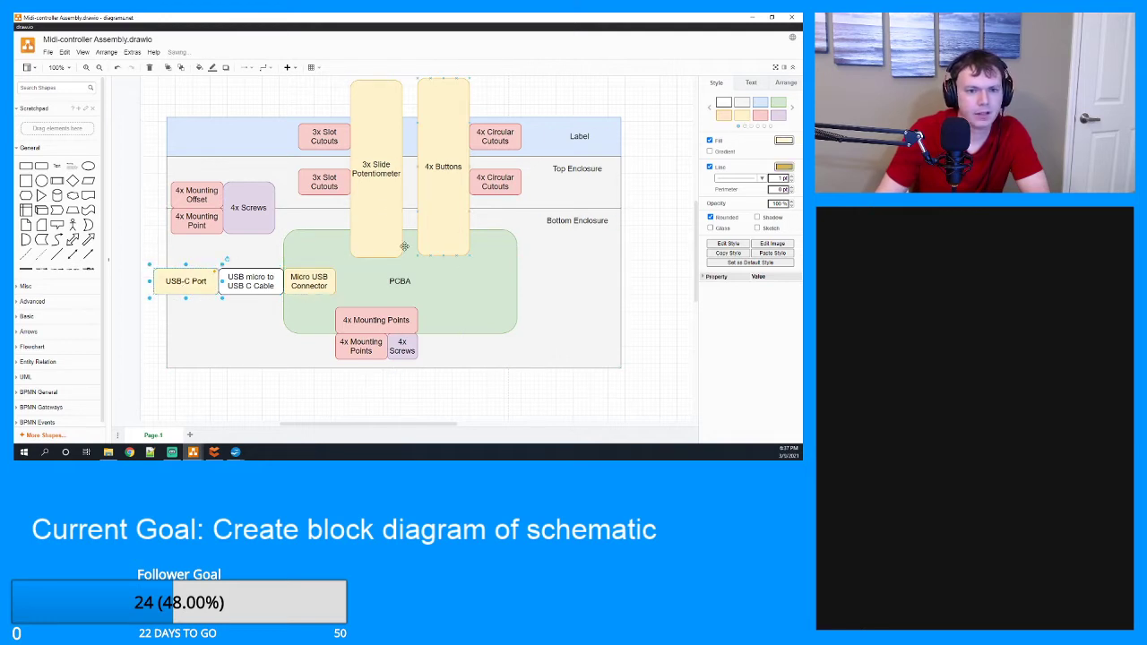
{"action": "left_click", "coordinate": [251, 283]}
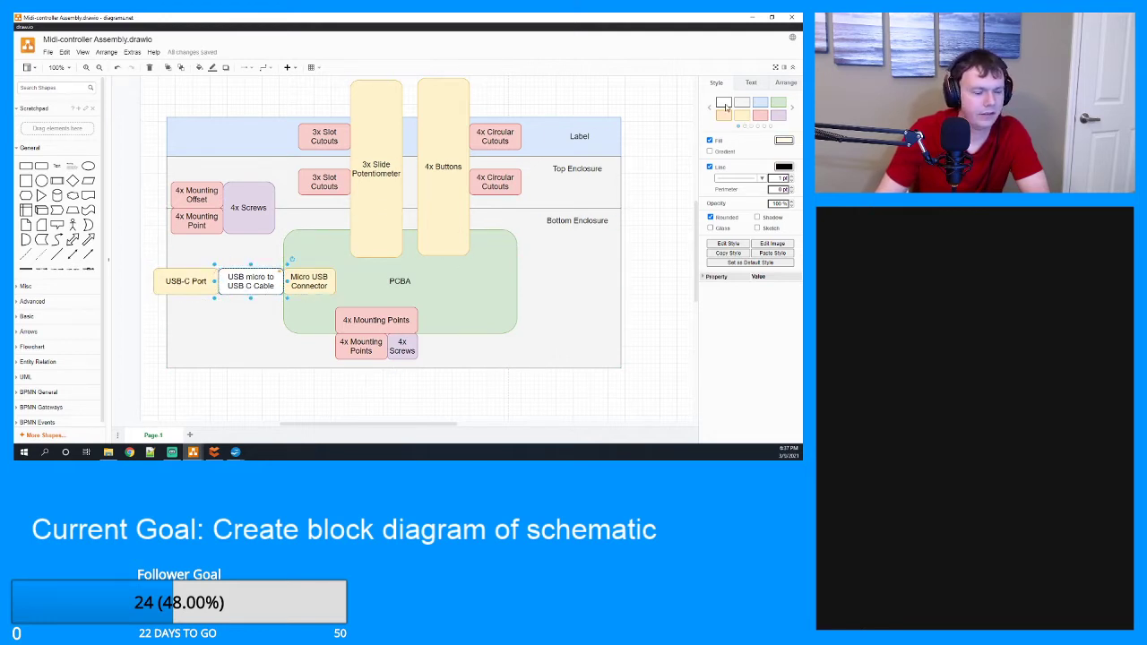
{"action": "left_click", "coordinate": [652, 249]}
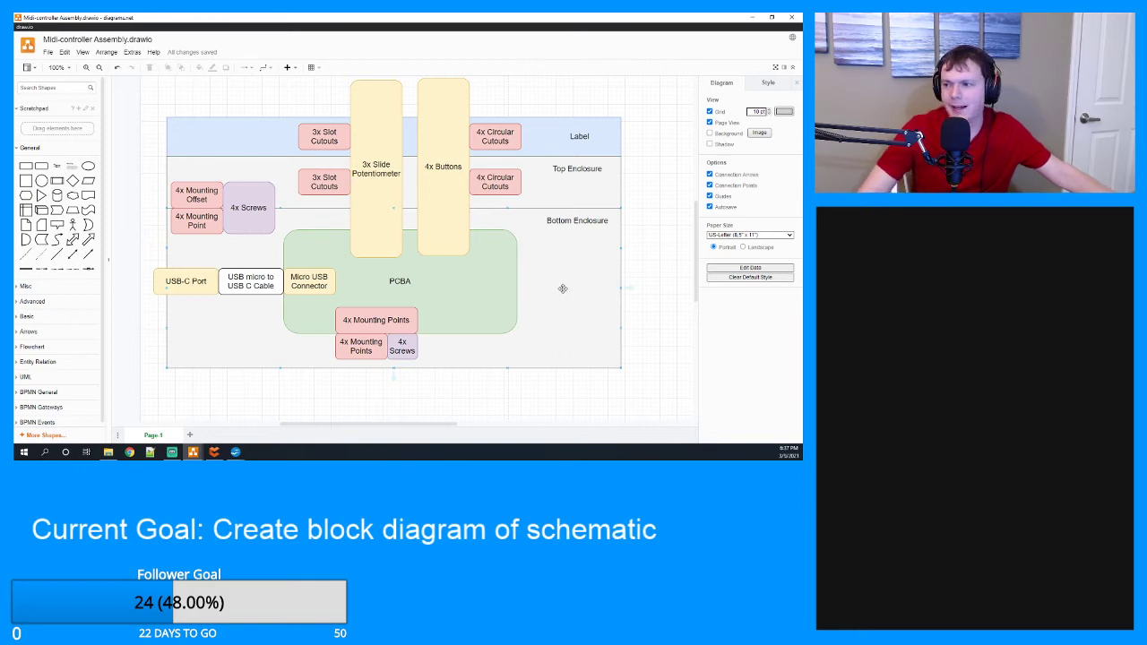
Move the 3x Slide Potentiometer block up slightly so it lines up with the 4x Buttons block.
{"action": "scroll", "coordinate": [374, 225], "scroll_direction": "up", "scroll_amount": 1}
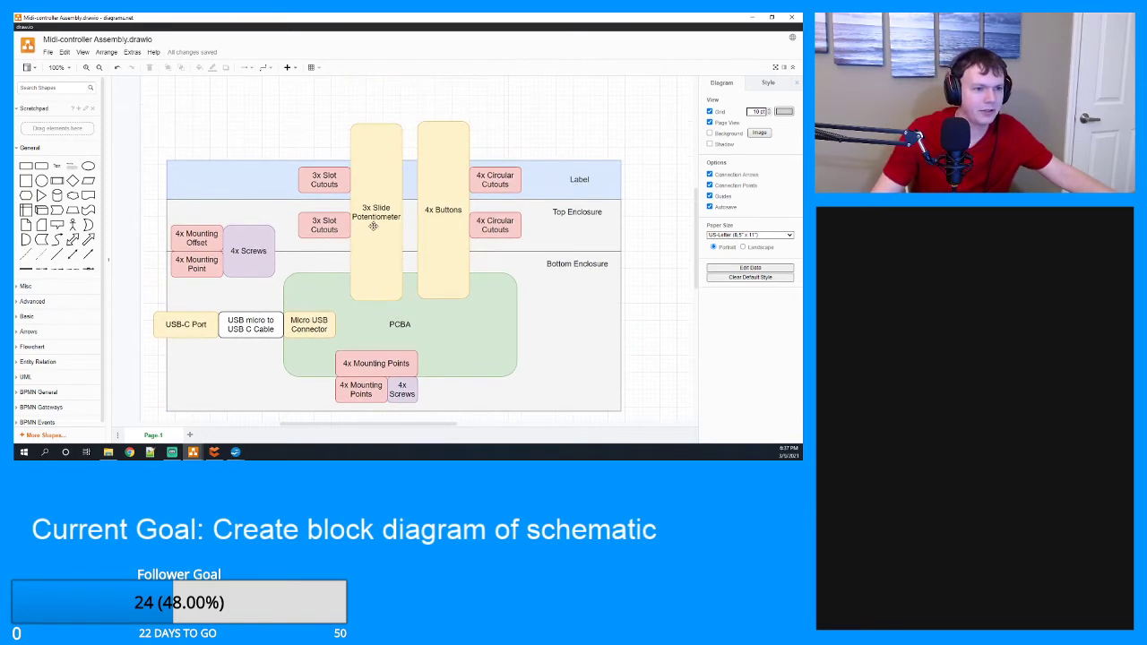
{"action": "scroll", "coordinate": [378, 224], "scroll_direction": "down", "scroll_amount": 1}
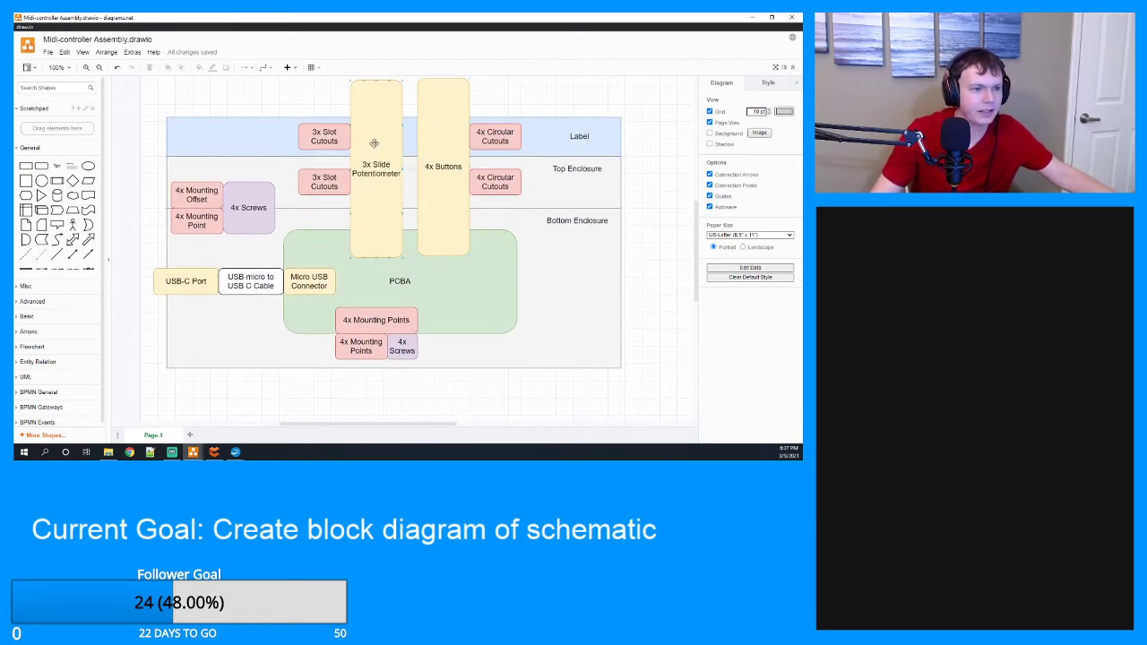
{"action": "left_click_drag", "start_coordinate": [375, 146], "coordinate": [376, 144]}
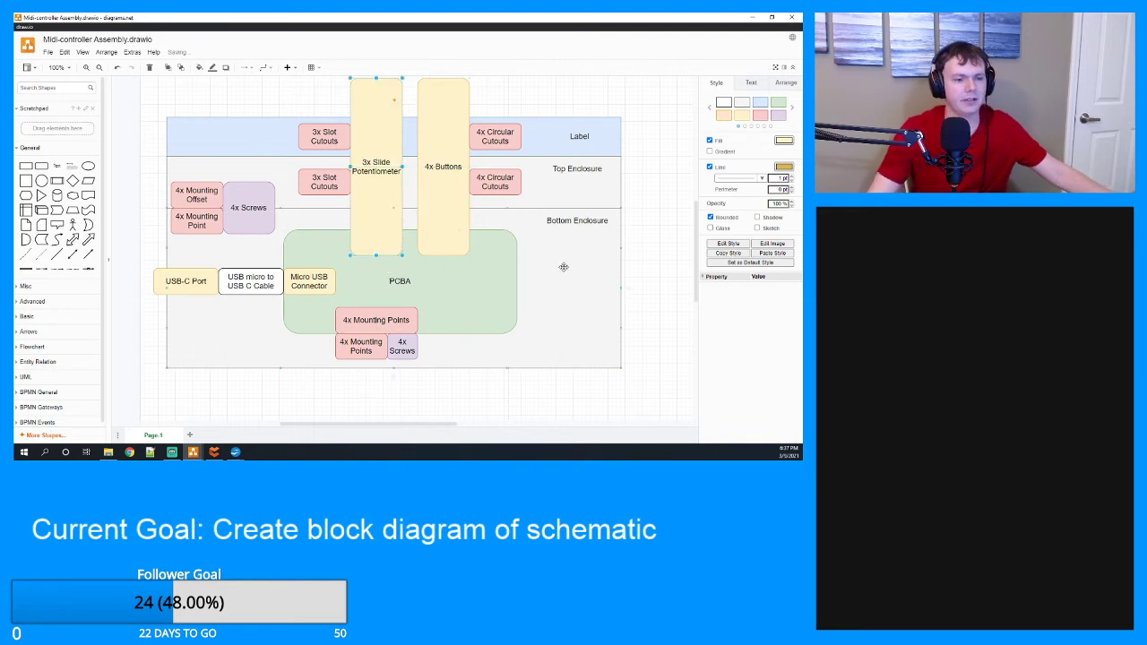
{"action": "left_click", "coordinate": [493, 91]}
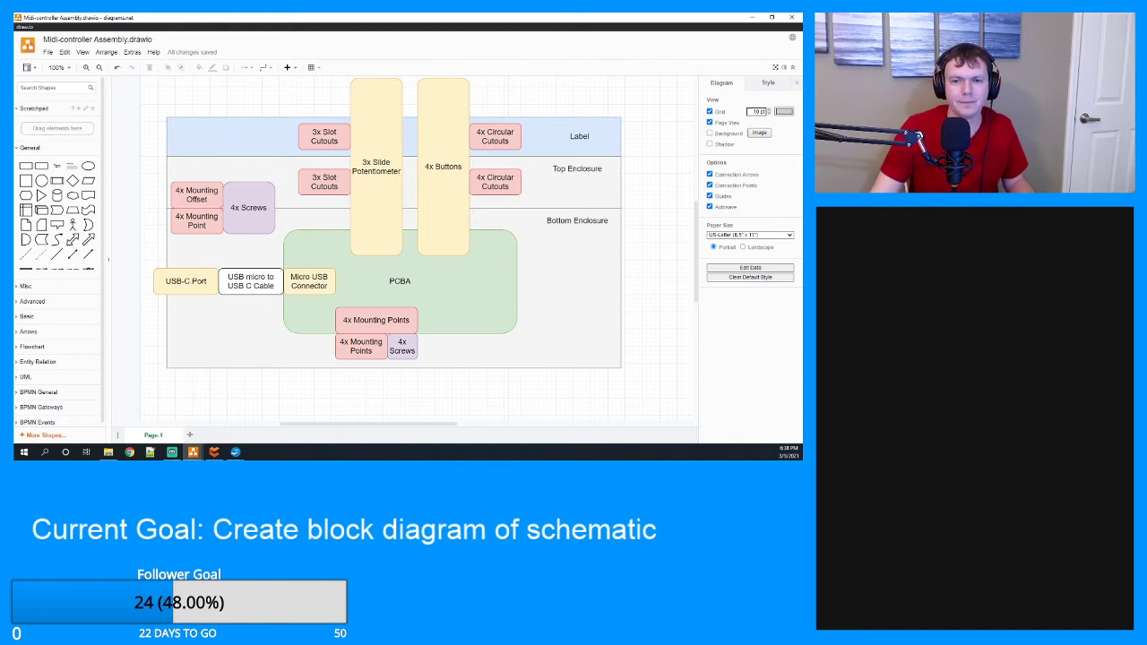
Look over the blank Midi controller schematic sheet in CircuitMaker, and switch to the Midi-controller Schematic block diagram in diagrams.net.
{"action": "left_click", "coordinate": [214, 453]}
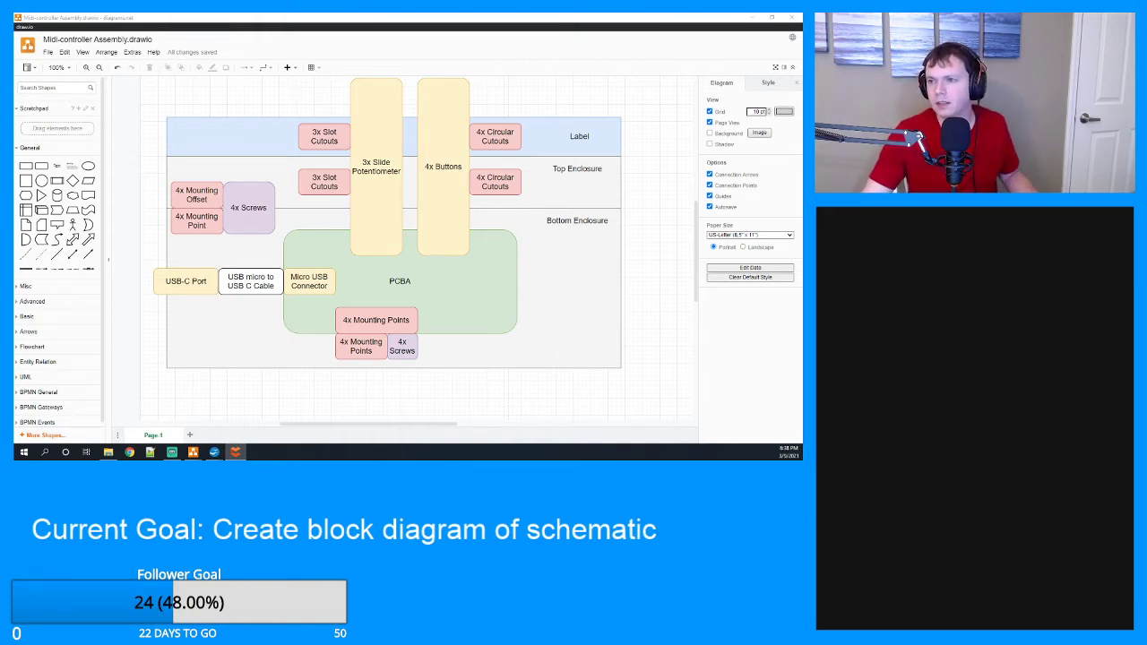
{"action": "left_click_drag", "start_coordinate": [800, 126], "coordinate": [420, 19]}
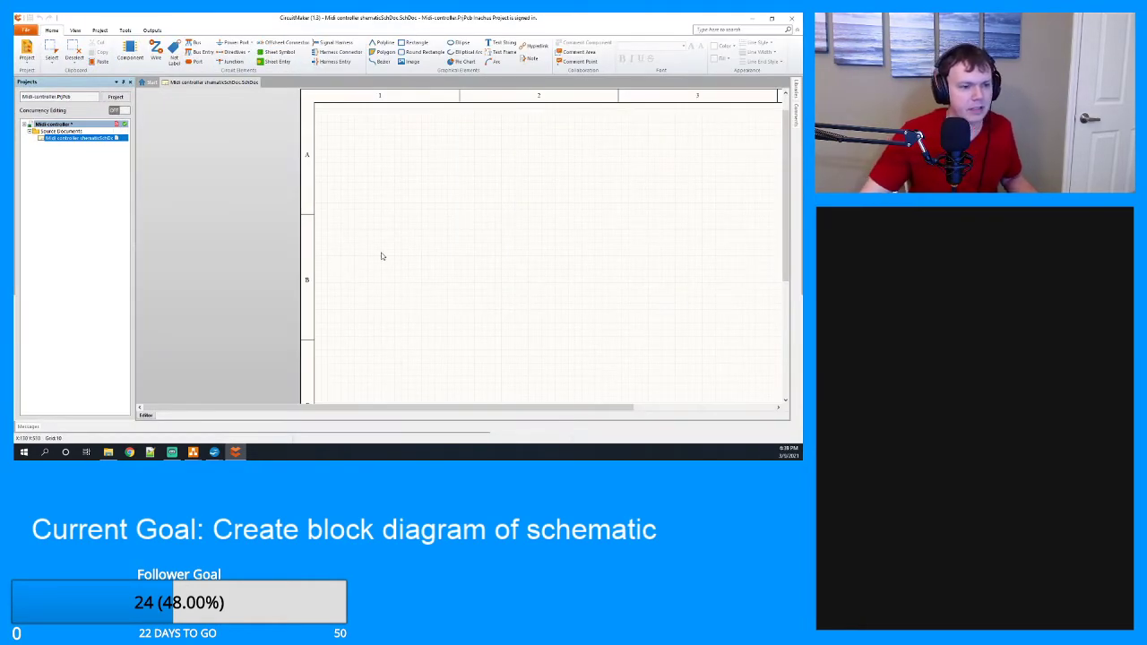
{"action": "scroll", "coordinate": [379, 254], "scroll_direction": "down", "scroll_amount": 3}
{"action": "scroll", "coordinate": [353, 256], "scroll_direction": "up", "scroll_amount": 3}
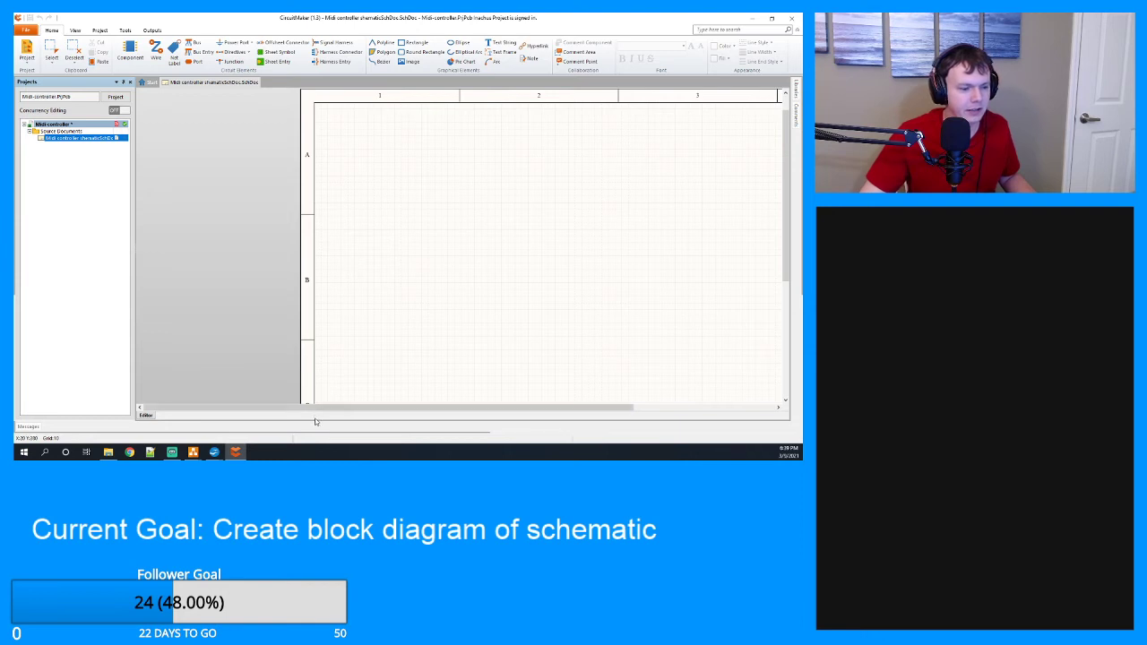
{"action": "left_click_drag", "start_coordinate": [327, 410], "coordinate": [448, 398]}
{"action": "scroll", "coordinate": [463, 307], "scroll_direction": "down", "scroll_amount": 3}
{"action": "scroll", "coordinate": [464, 308], "scroll_direction": "down", "scroll_amount": 3}
{"action": "scroll", "coordinate": [464, 307], "scroll_direction": "up", "scroll_amount": 6}
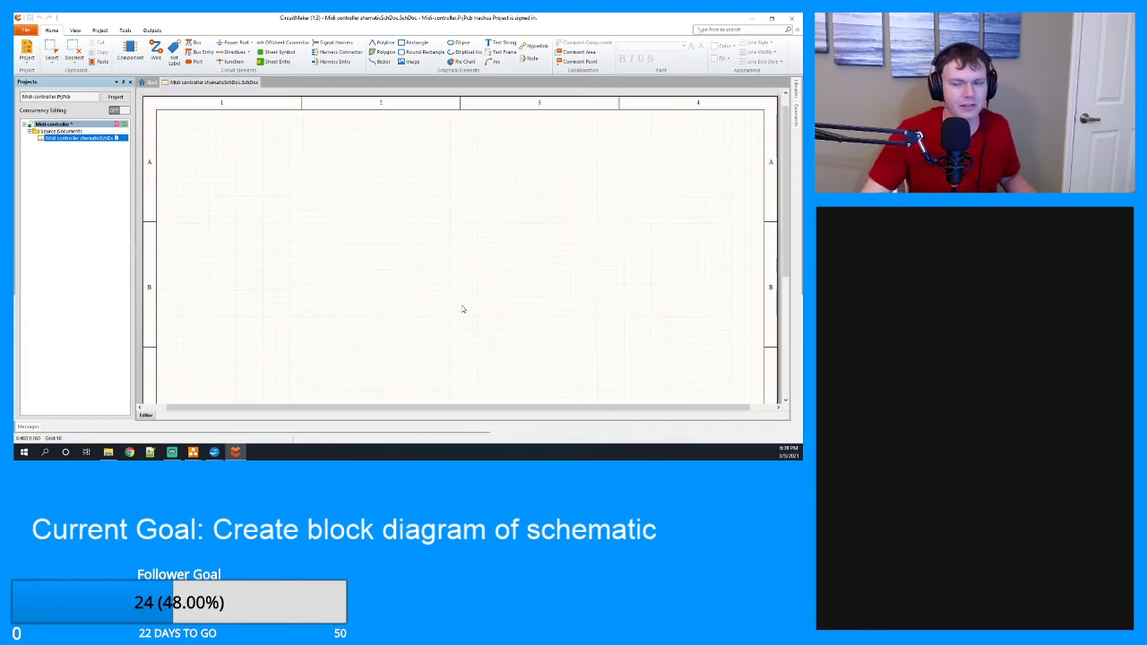
{"action": "scroll", "coordinate": [463, 309], "scroll_direction": "down", "scroll_amount": 6}
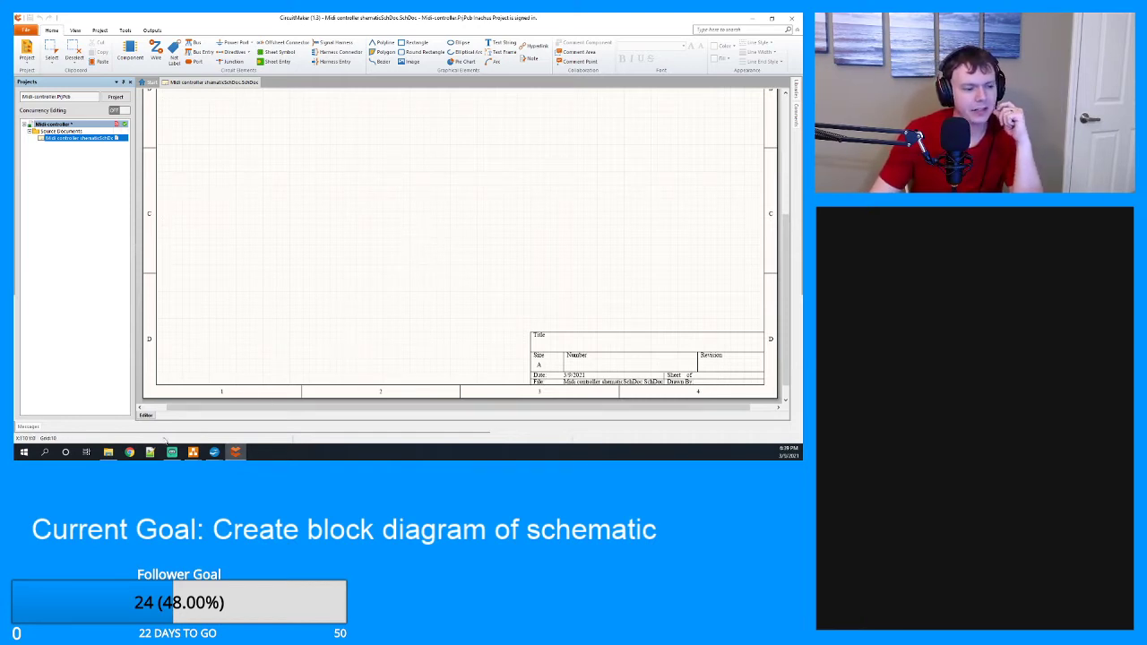
{"action": "mouse_move", "coordinate": [194, 453]}
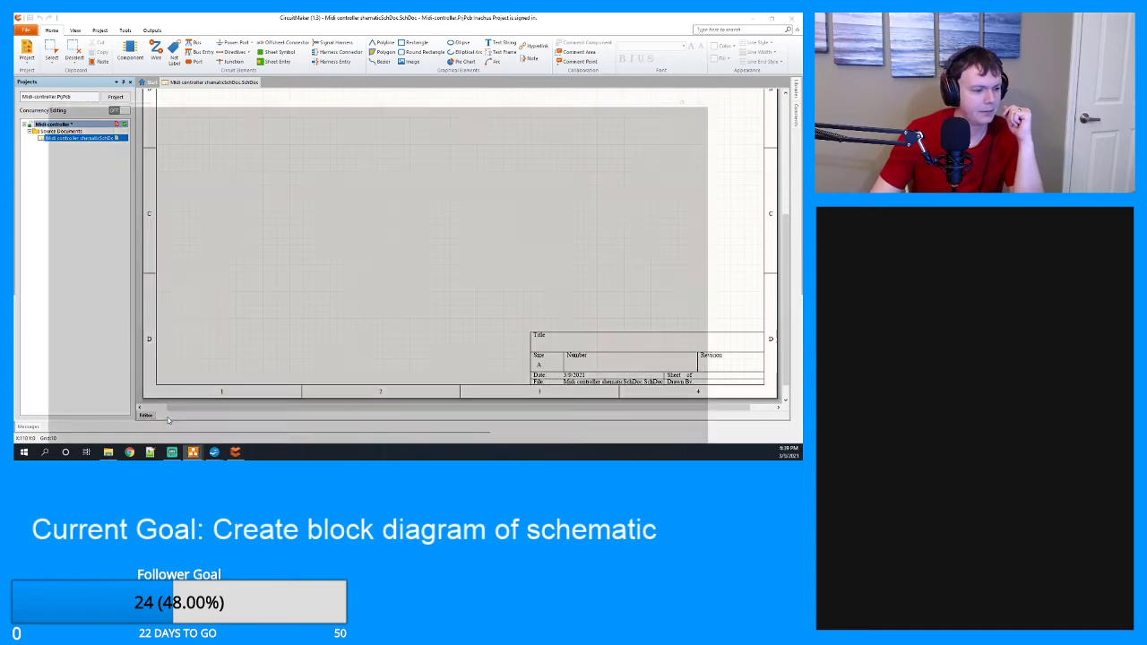
{"action": "left_click", "coordinate": [159, 408]}
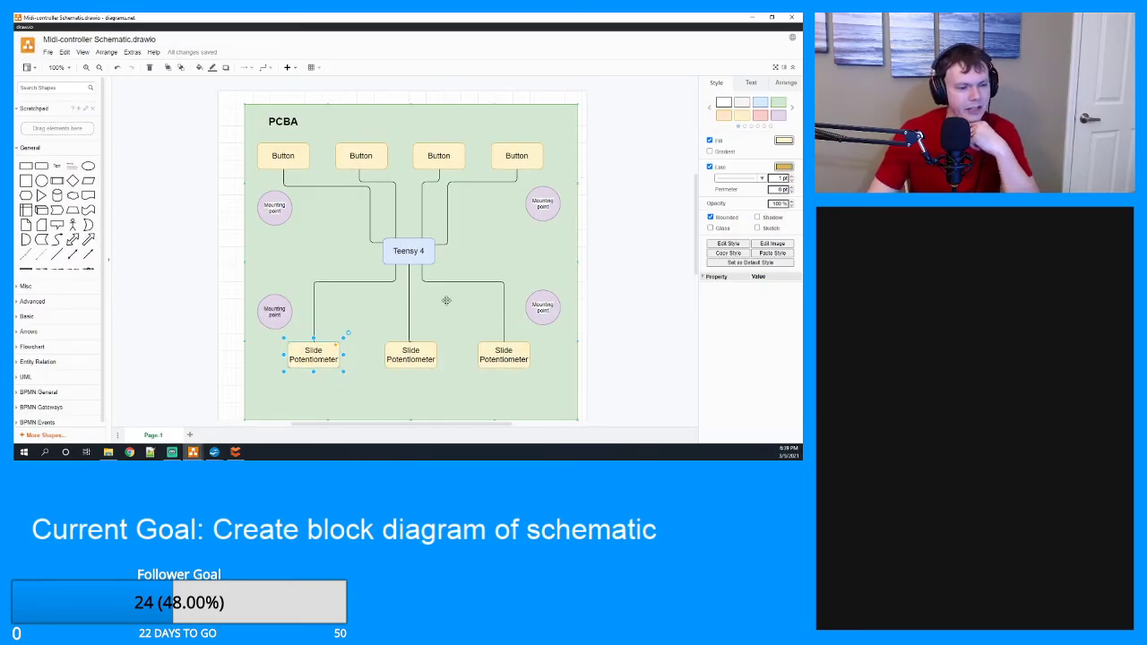
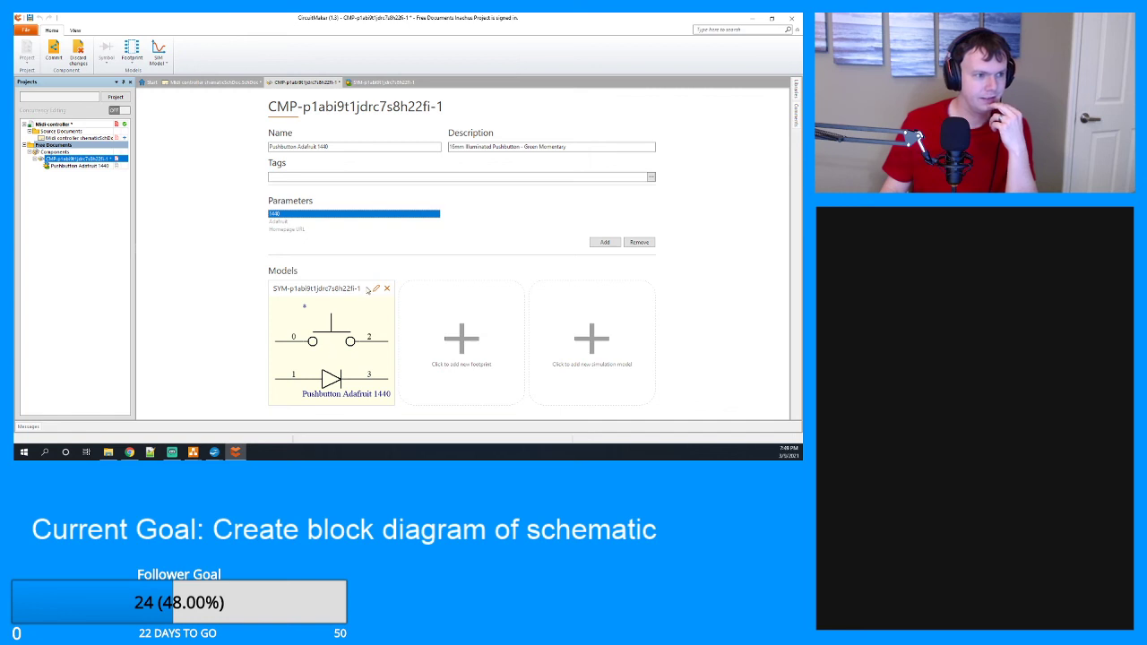
Save the Pushbutton Adafruit 1440 component in CircuitMaker with the extra trial parameter removed, and return to the Midi controller schematic document.
{"action": "key", "text": "ctrl+s"}
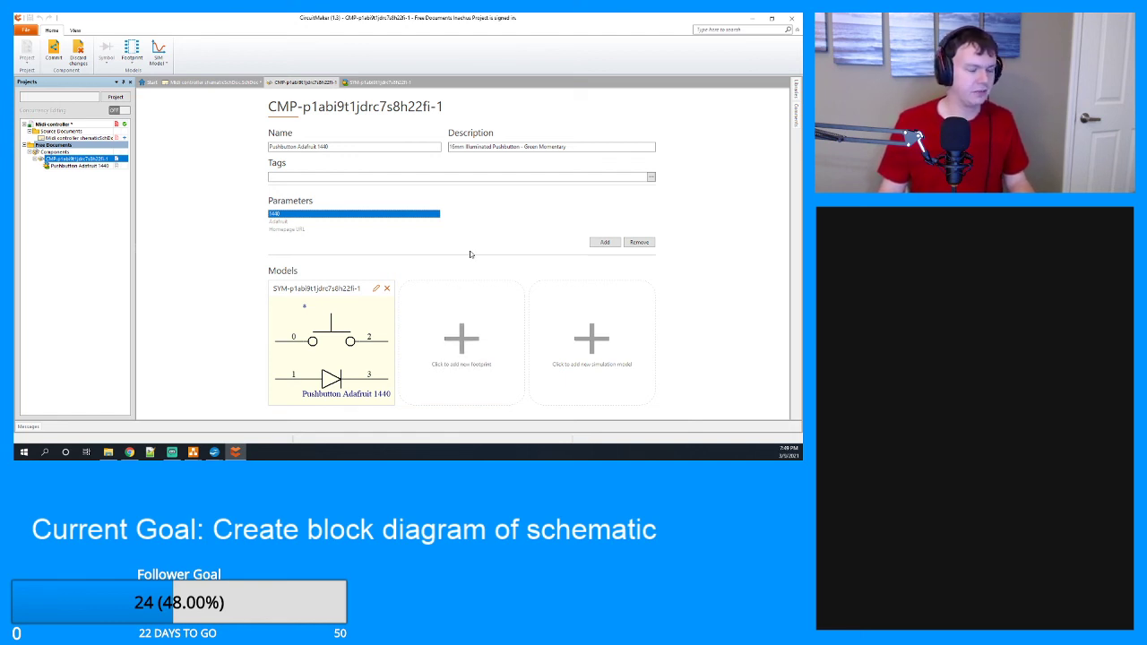
{"action": "left_click", "coordinate": [605, 242]}
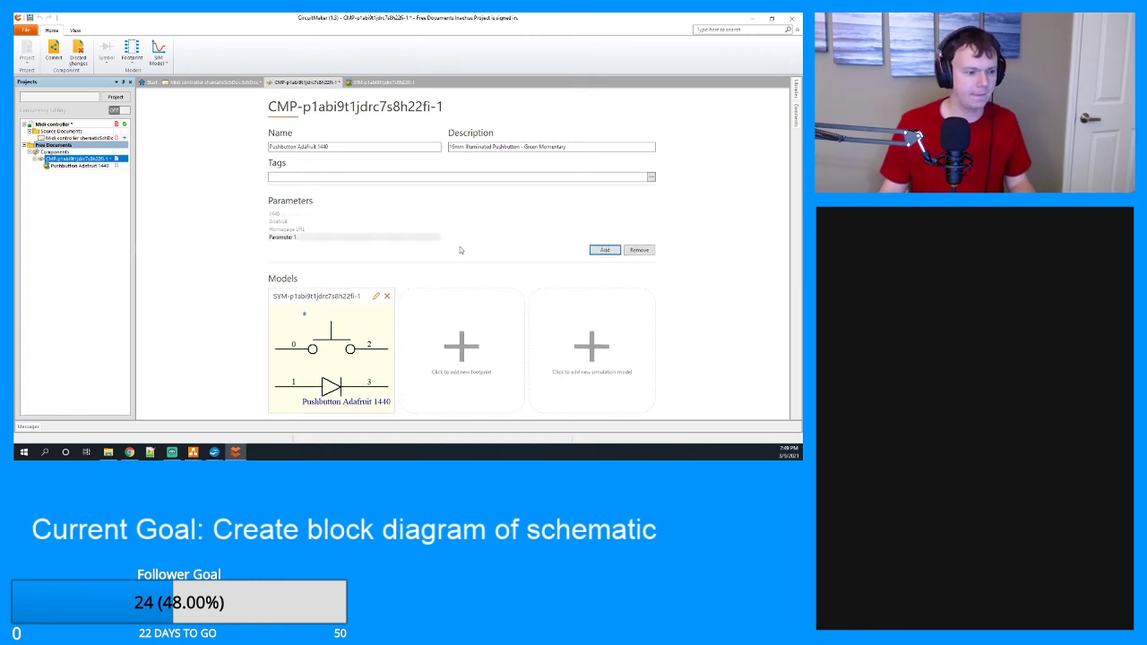
{"action": "left_click", "coordinate": [639, 250]}
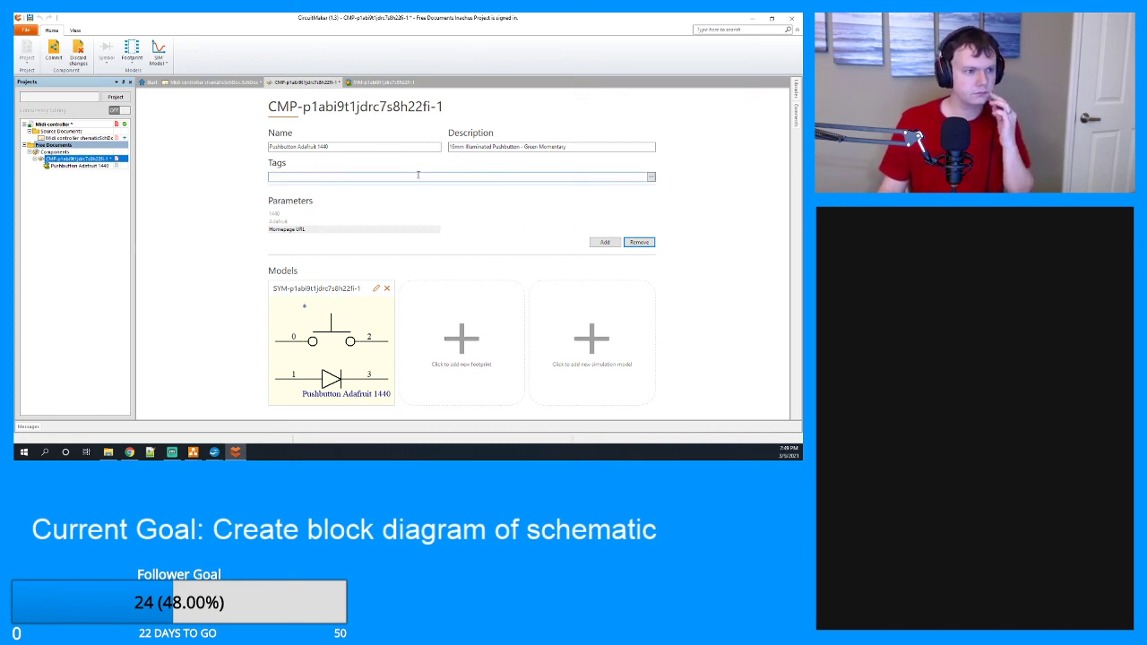
{"action": "key", "text": "ctrl+s"}
{"action": "left_click", "coordinate": [235, 84]}
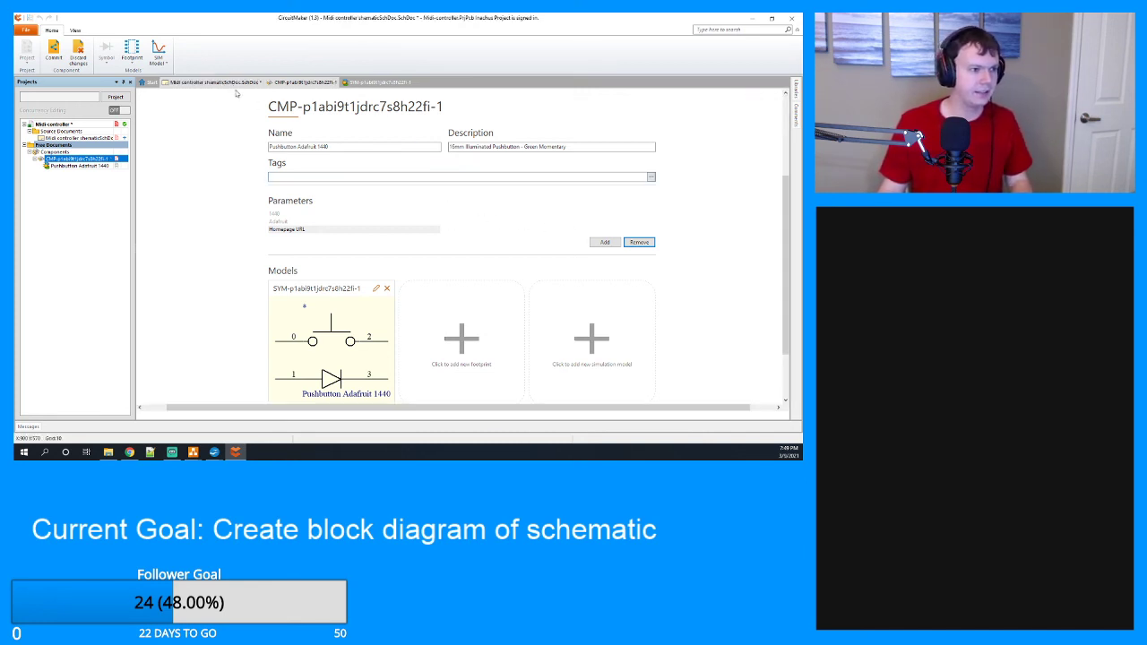
Save the Midi controller schematic document.
{"action": "key", "text": "ctrl+s"}
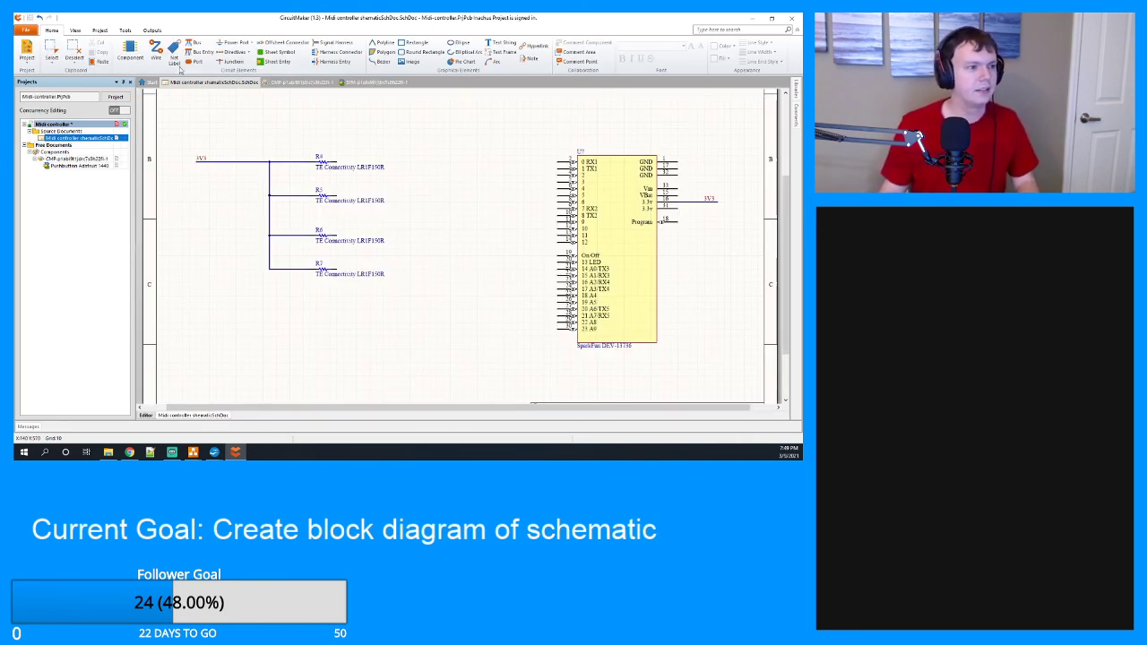
Browse the Project and Favorites libraries for the custom pushbutton component, and leave the component placement without placing anything.
{"action": "left_click", "coordinate": [130, 51]}
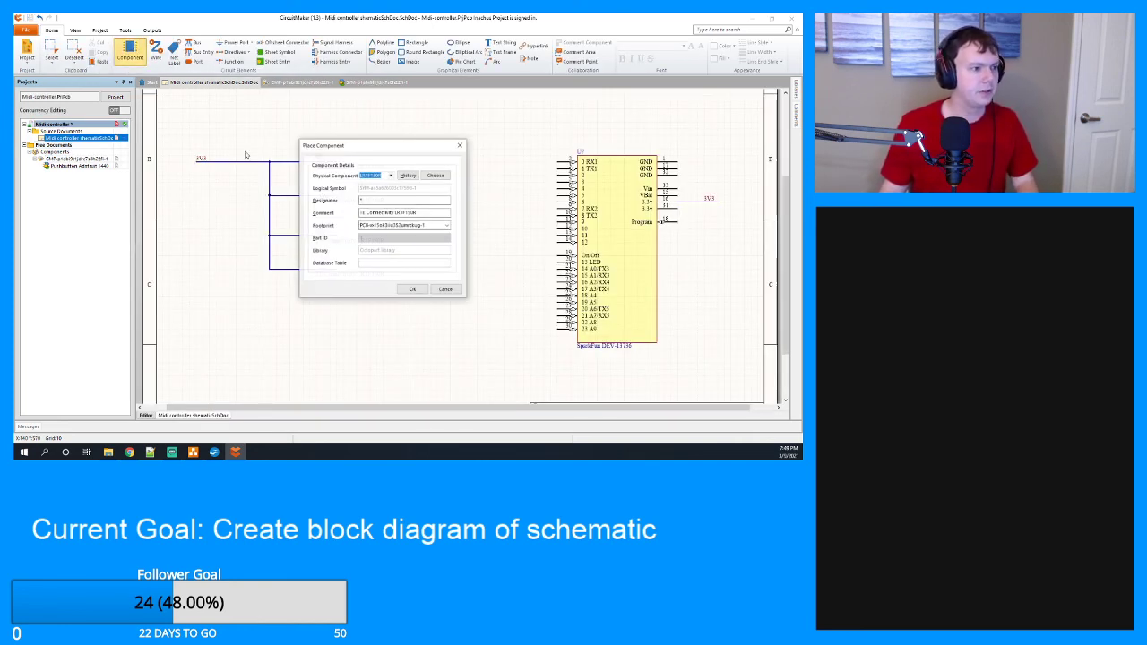
{"action": "left_click", "coordinate": [434, 176]}
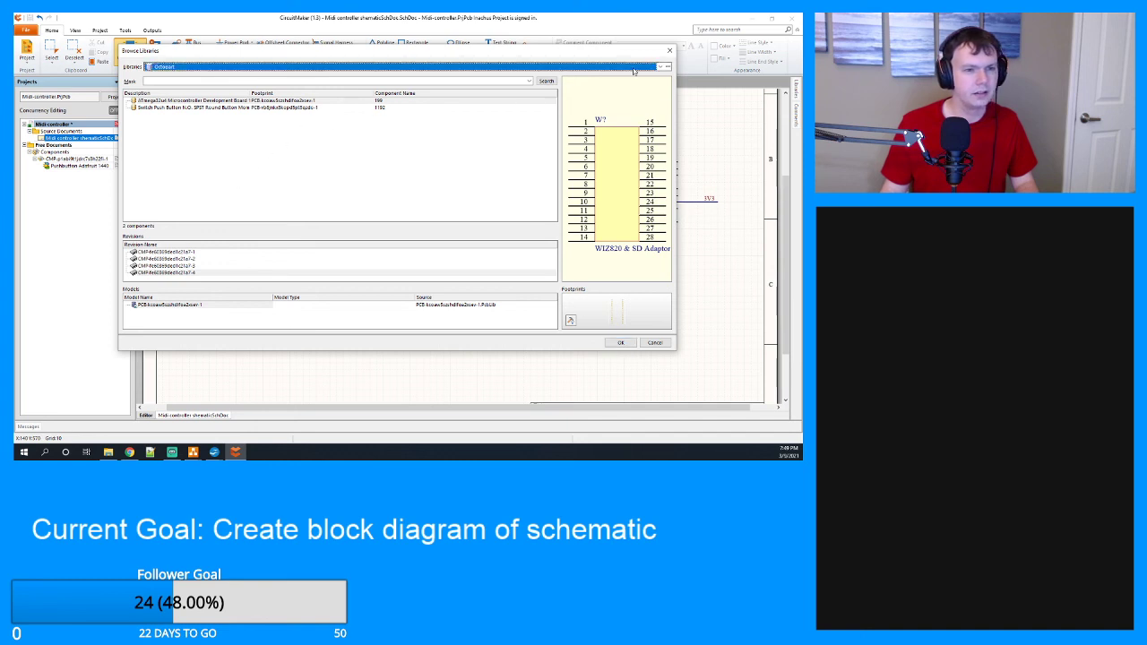
{"action": "left_click", "coordinate": [529, 67]}
{"action": "left_click", "coordinate": [529, 89]}
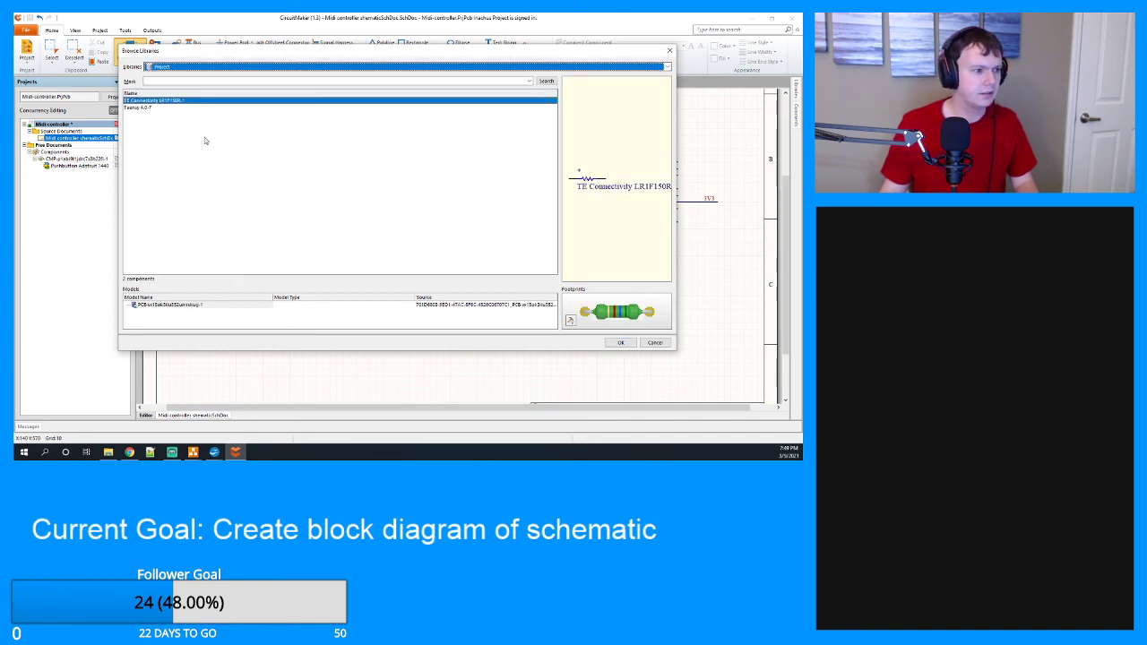
{"action": "left_click", "coordinate": [215, 68]}
{"action": "left_click", "coordinate": [216, 74]}
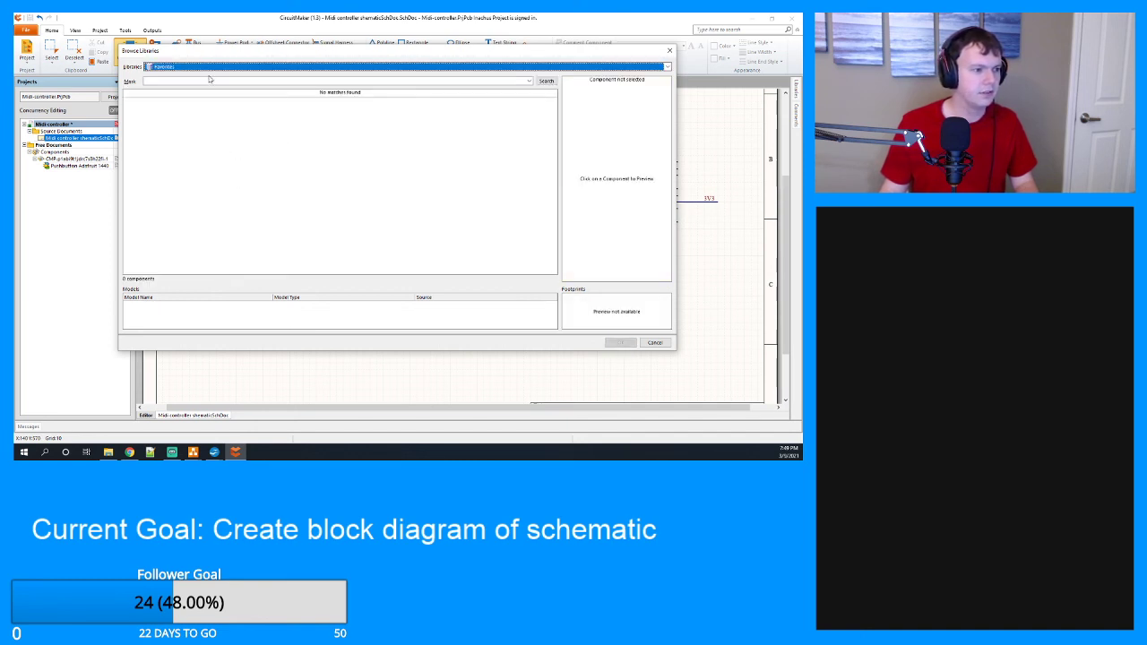
{"action": "left_click", "coordinate": [216, 69]}
{"action": "left_click", "coordinate": [208, 89]}
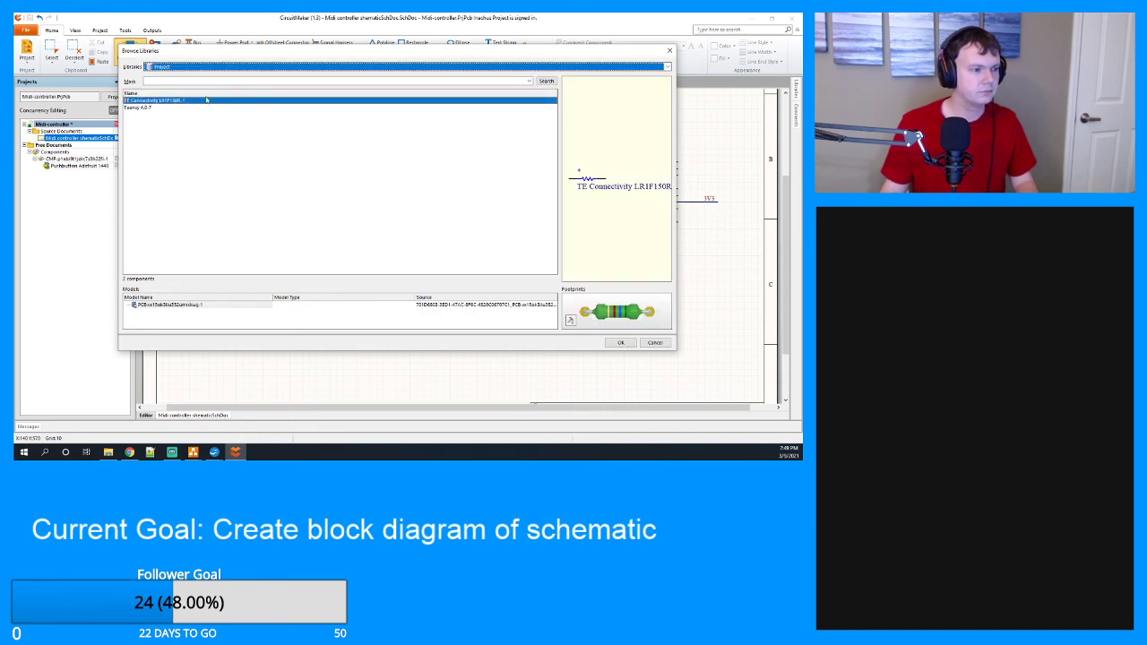
{"action": "left_click", "coordinate": [655, 342]}
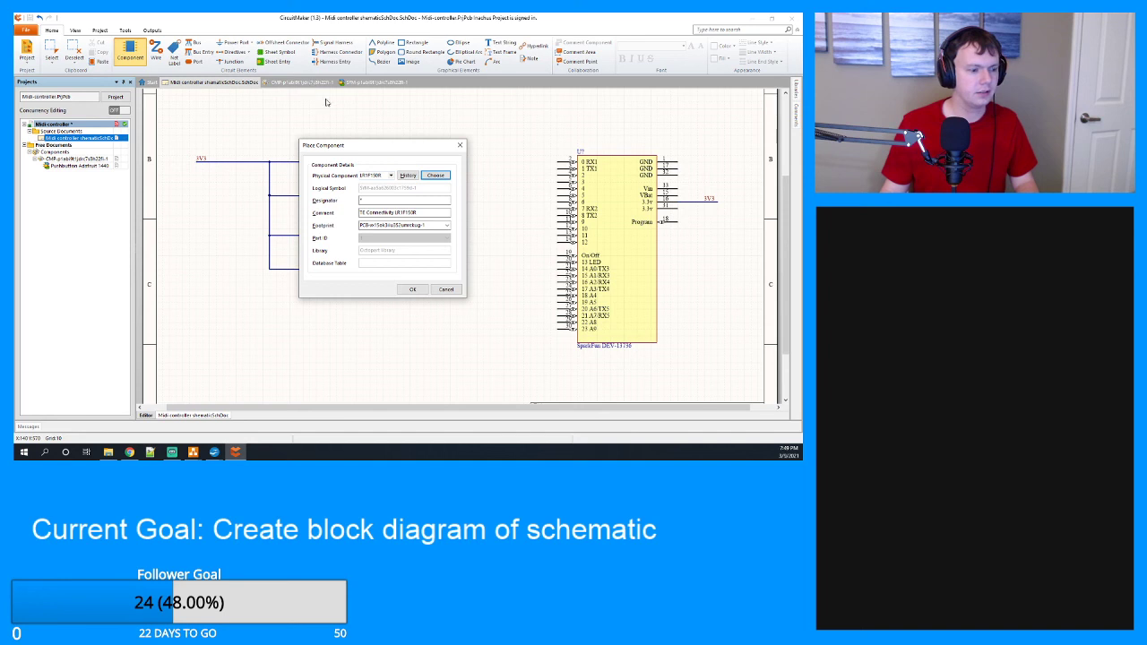
{"action": "left_click", "coordinate": [447, 289]}
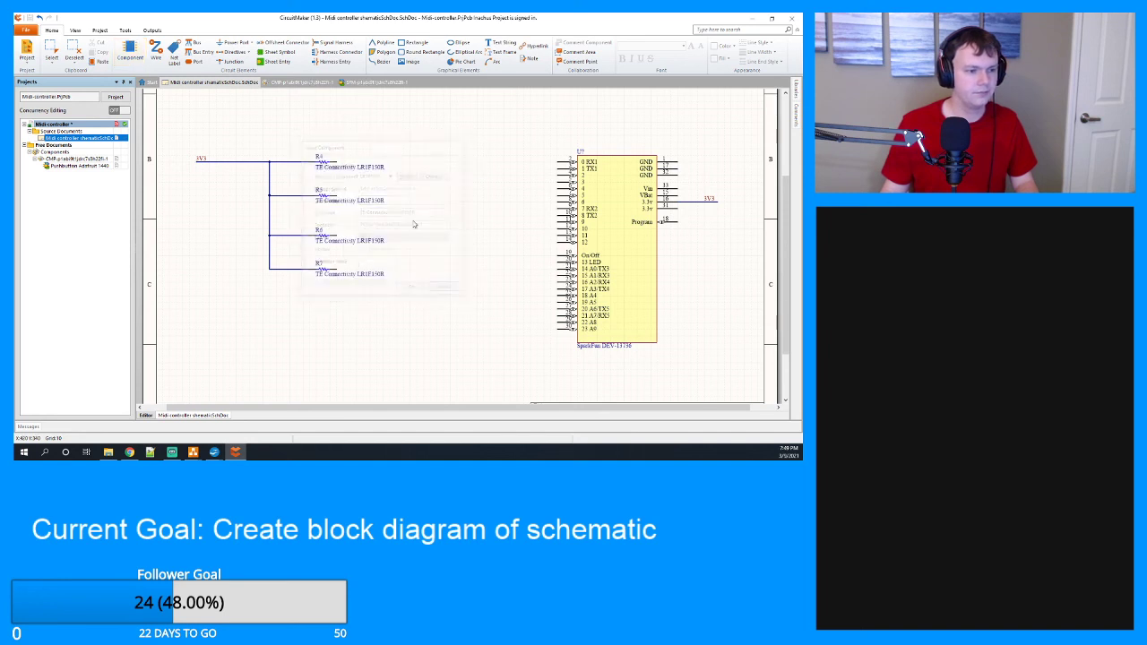
From the Pushbutton Adafruit 1440 component document, check the Project, Favorites and Octopart library sources, and close the library browser.
{"action": "left_click", "coordinate": [300, 83]}
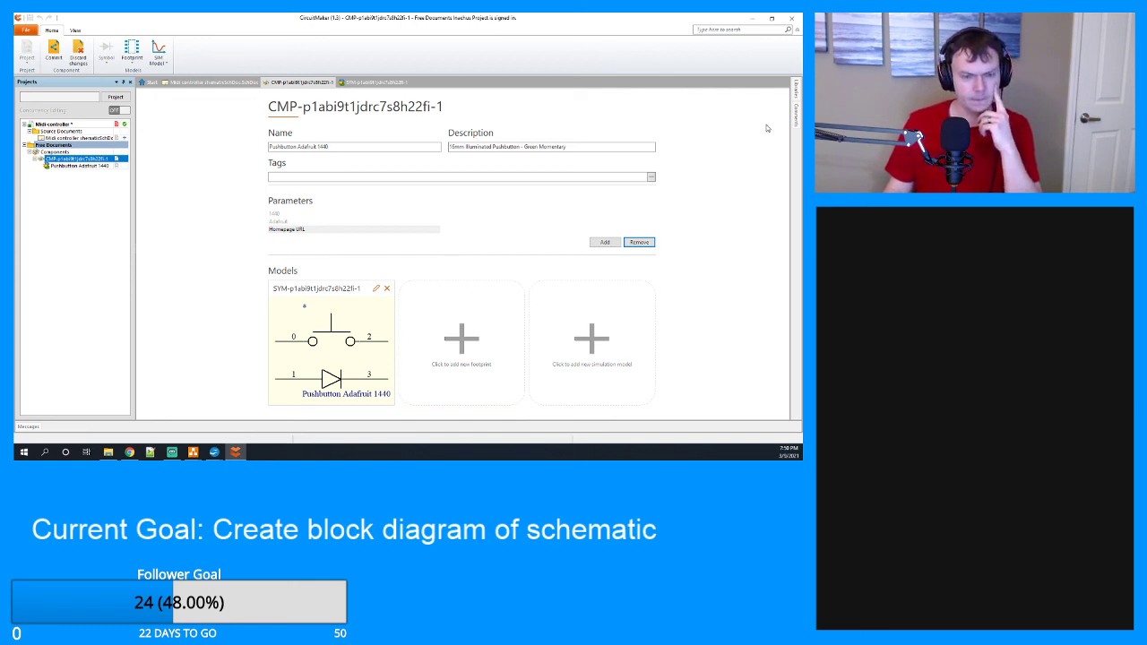
{"action": "mouse_move", "coordinate": [795, 95]}
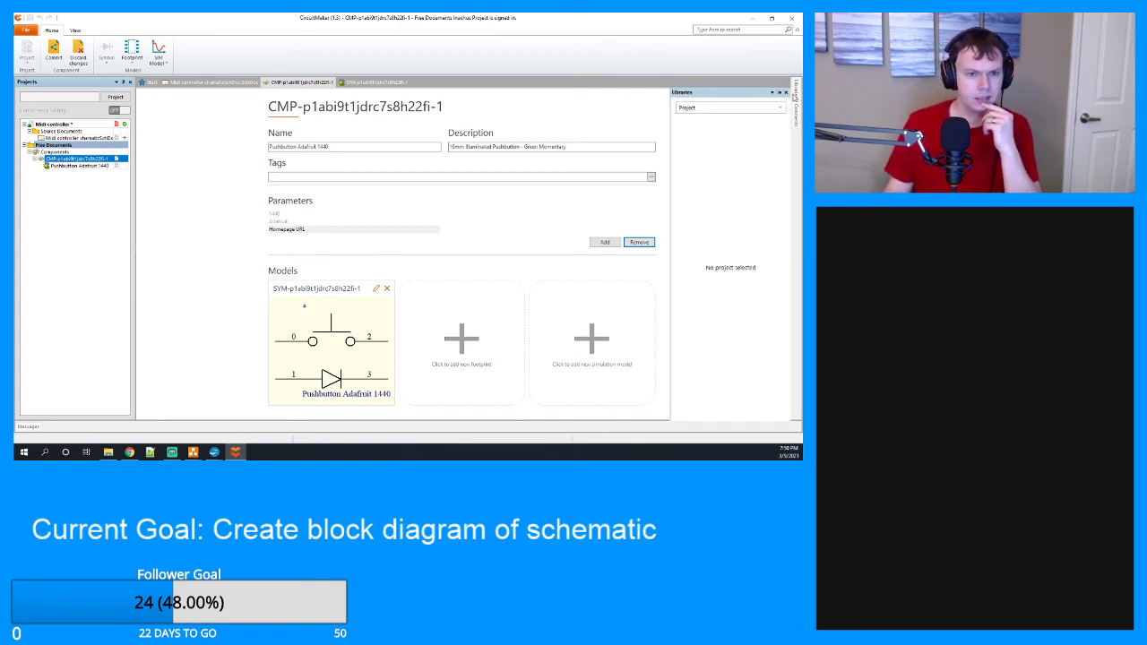
{"action": "left_click", "coordinate": [779, 107]}
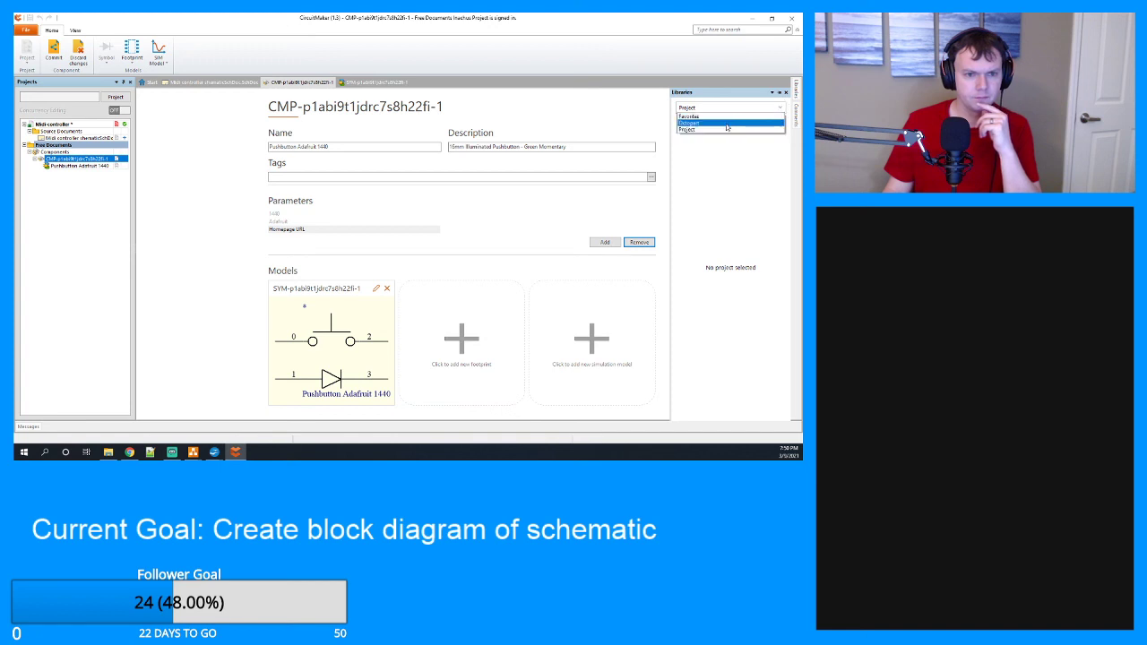
{"action": "left_click", "coordinate": [718, 132]}
{"action": "left_click", "coordinate": [764, 110]}
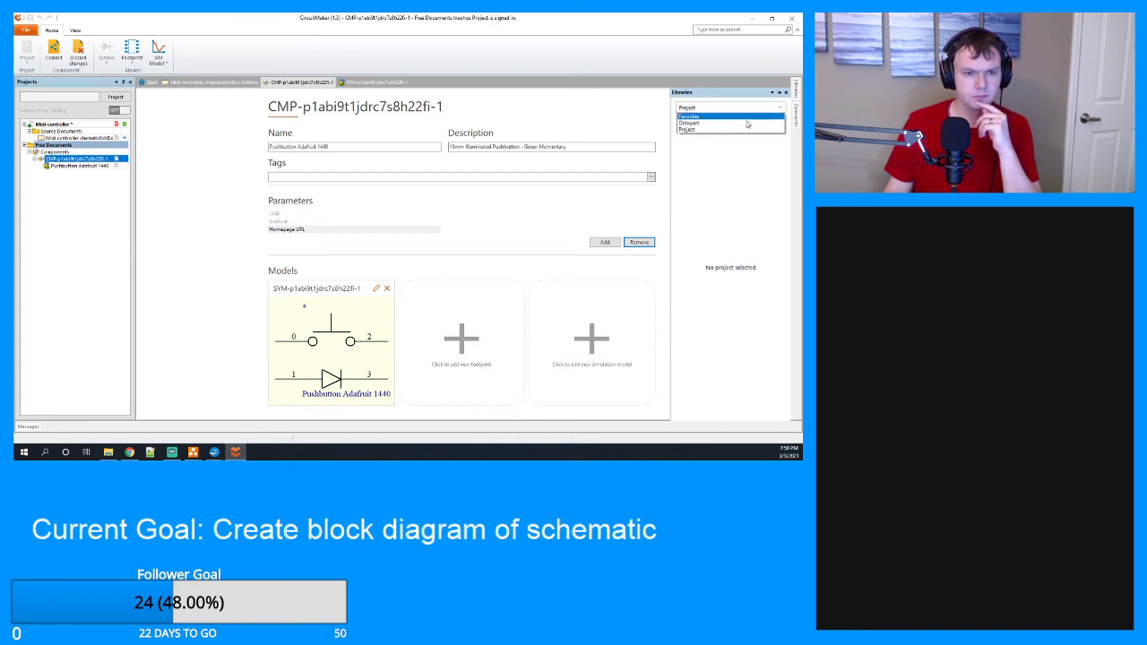
{"action": "left_click", "coordinate": [746, 118]}
{"action": "left_click", "coordinate": [752, 109]}
{"action": "left_click", "coordinate": [743, 124]}
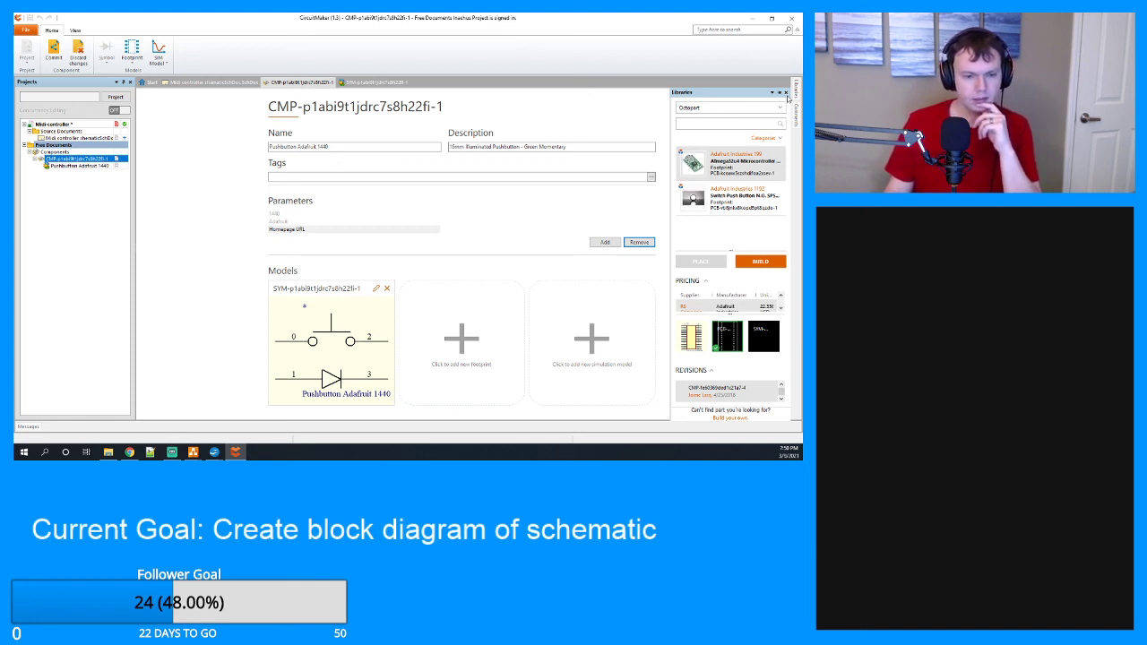
{"action": "left_click", "coordinate": [787, 94]}
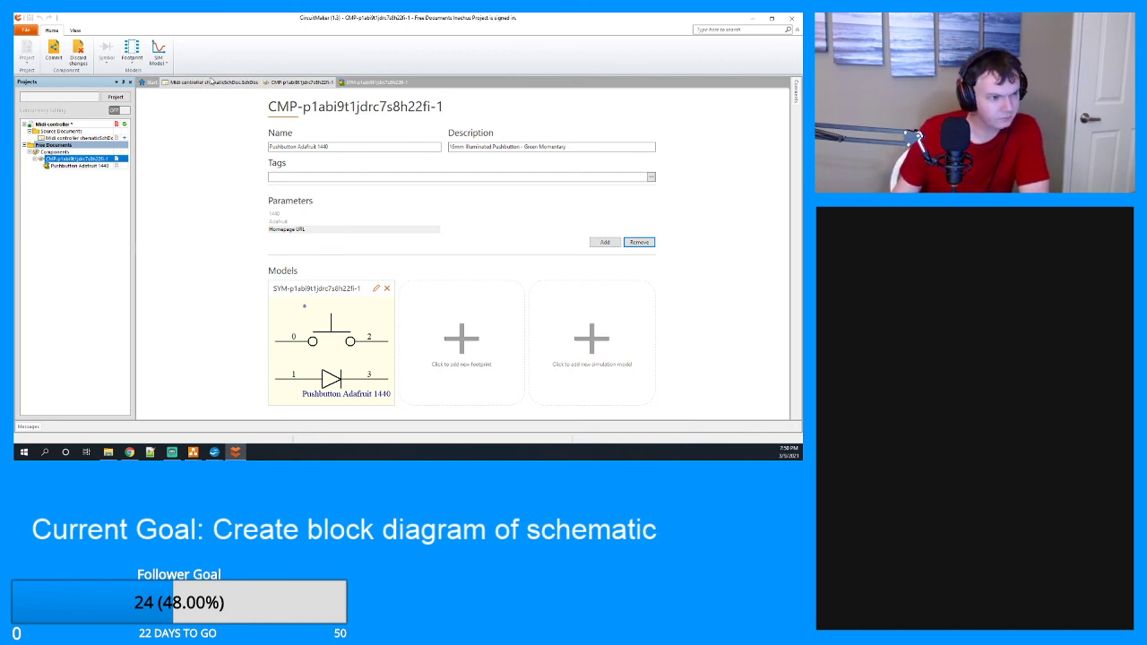
Commit the Pushbutton Adafruit 1440 component from its component document.
{"action": "left_click", "coordinate": [211, 81]}
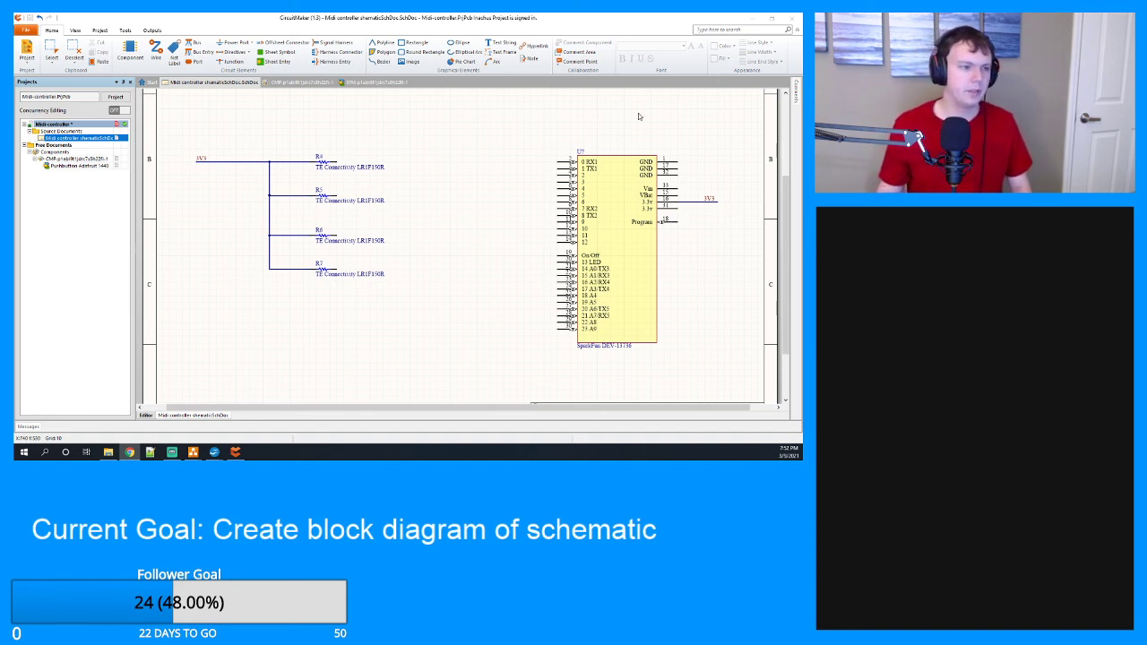
{"action": "left_click", "coordinate": [310, 85]}
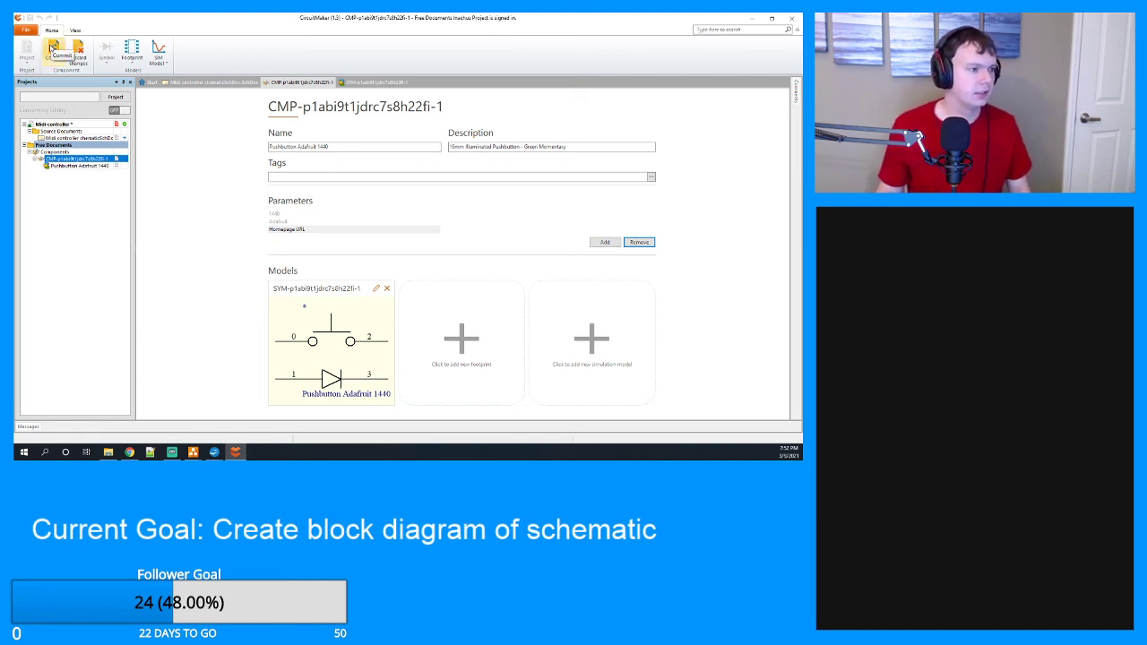
{"action": "left_click", "coordinate": [52, 49]}
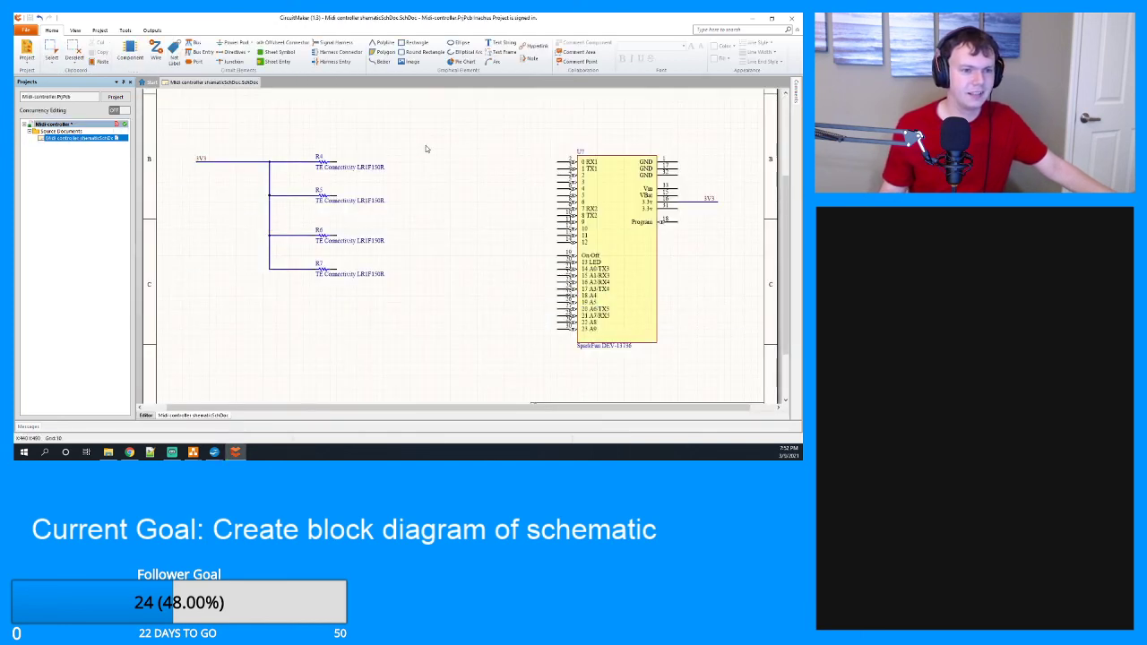
Choose Pushbutton Adafruit 1440 from the Favorites library as the component to place on the Midi controller schematic.
{"action": "left_click", "coordinate": [129, 51]}
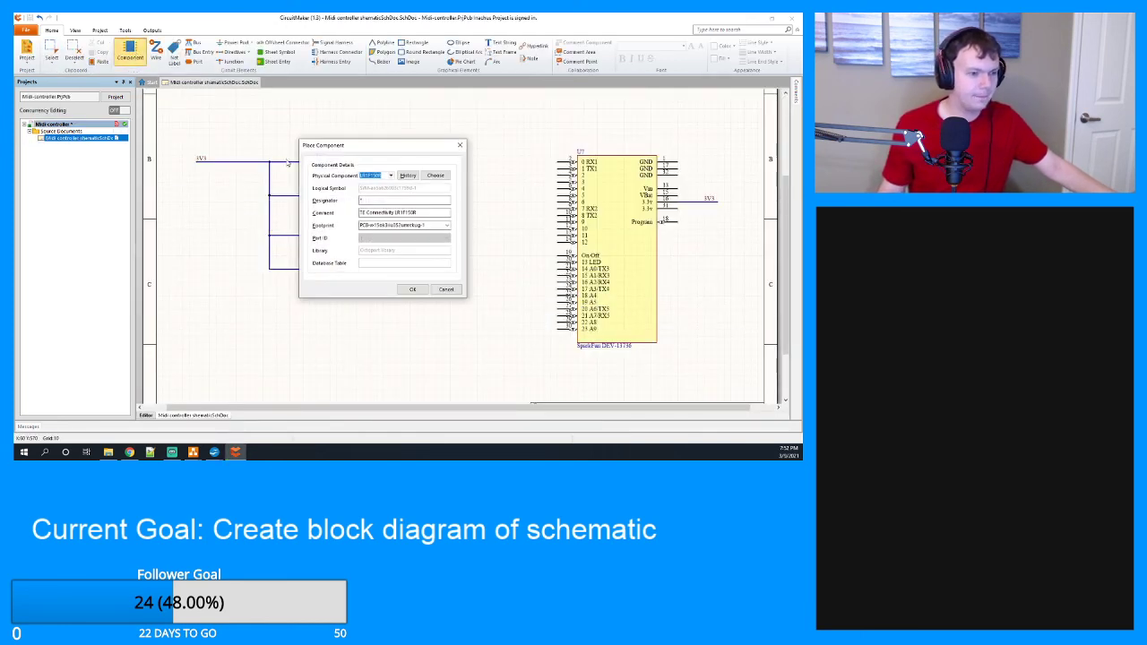
{"action": "left_click", "coordinate": [435, 177]}
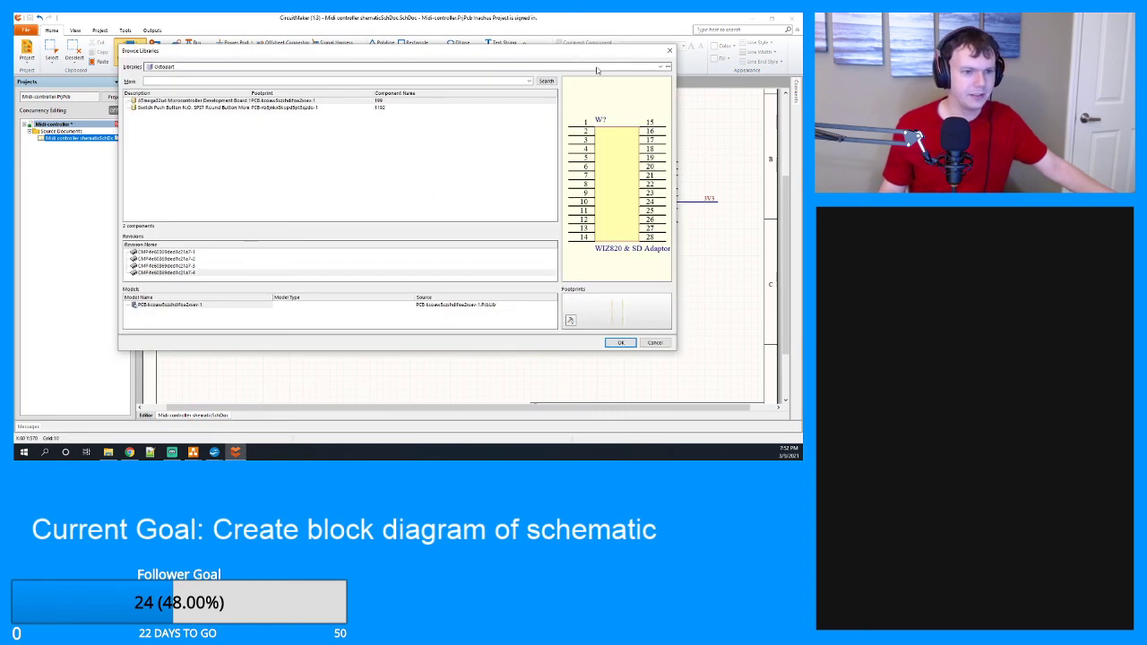
{"action": "left_click", "coordinate": [598, 67]}
{"action": "left_click", "coordinate": [409, 92]}
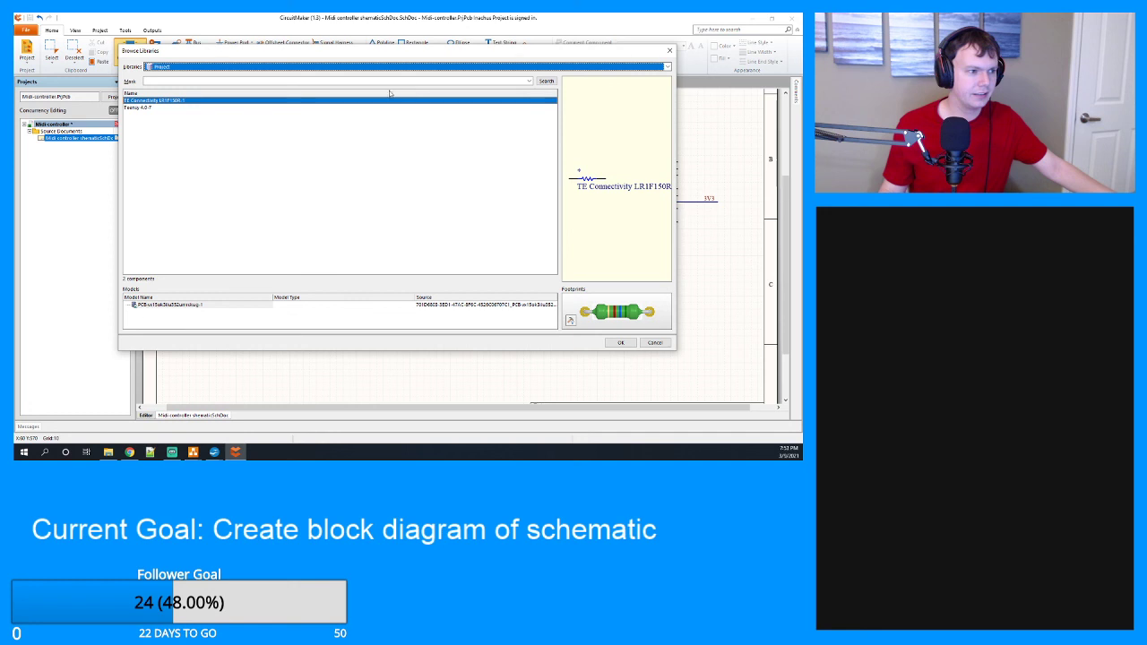
{"action": "left_click", "coordinate": [318, 68]}
{"action": "left_click", "coordinate": [306, 78]}
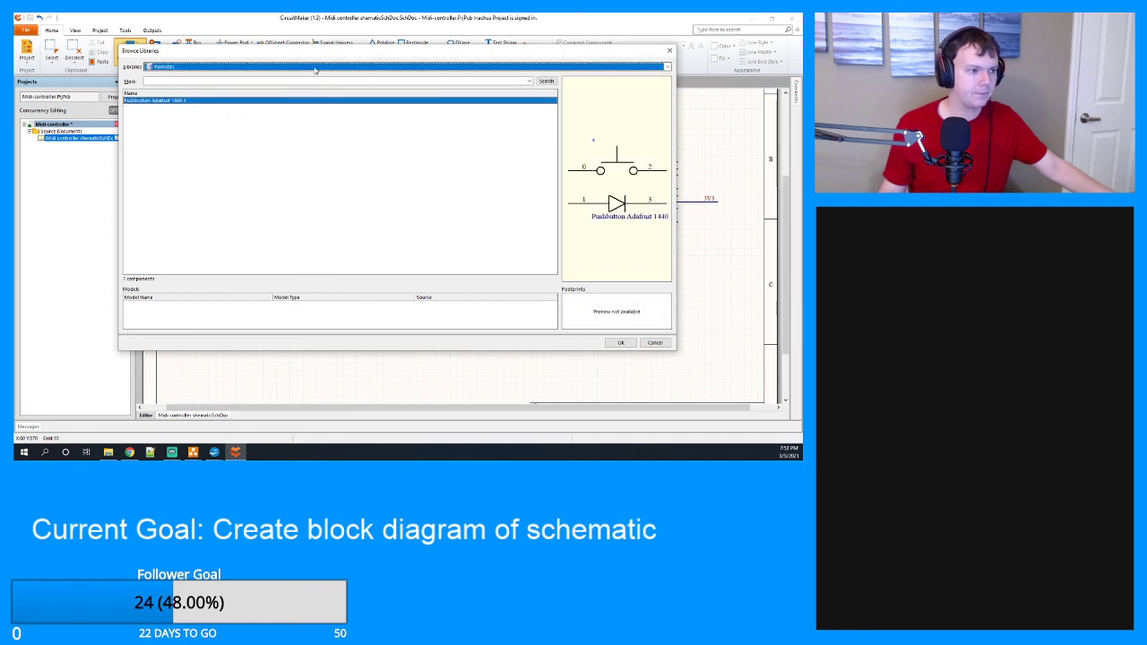
{"action": "left_click", "coordinate": [221, 170]}
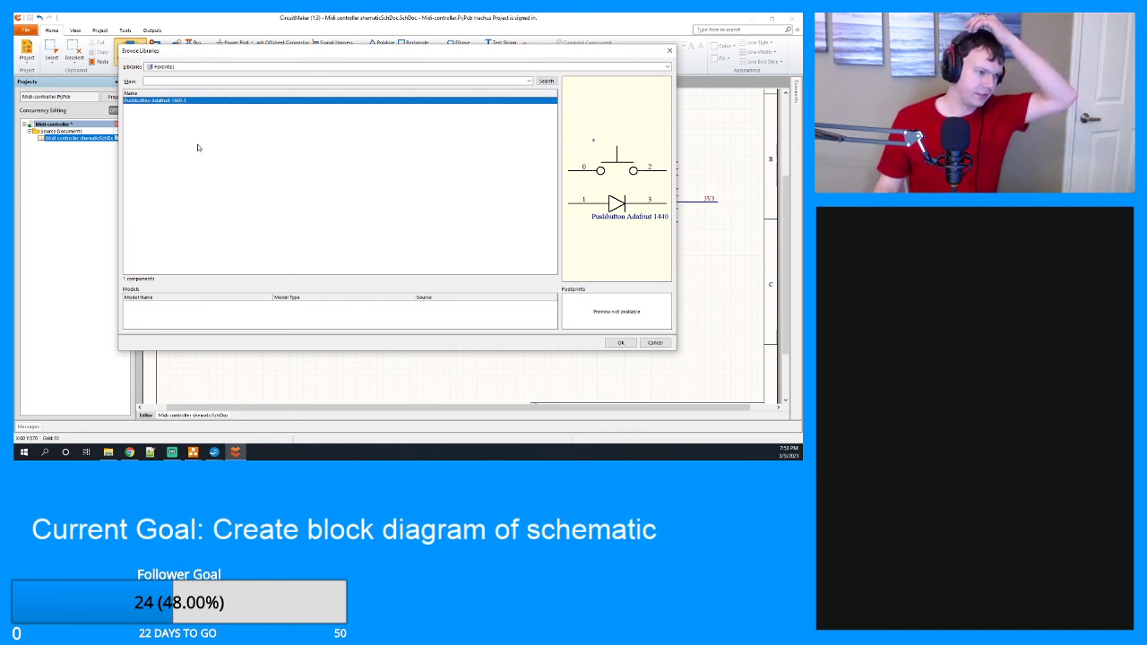
{"action": "left_click", "coordinate": [621, 343]}
{"action": "left_click", "coordinate": [413, 289]}
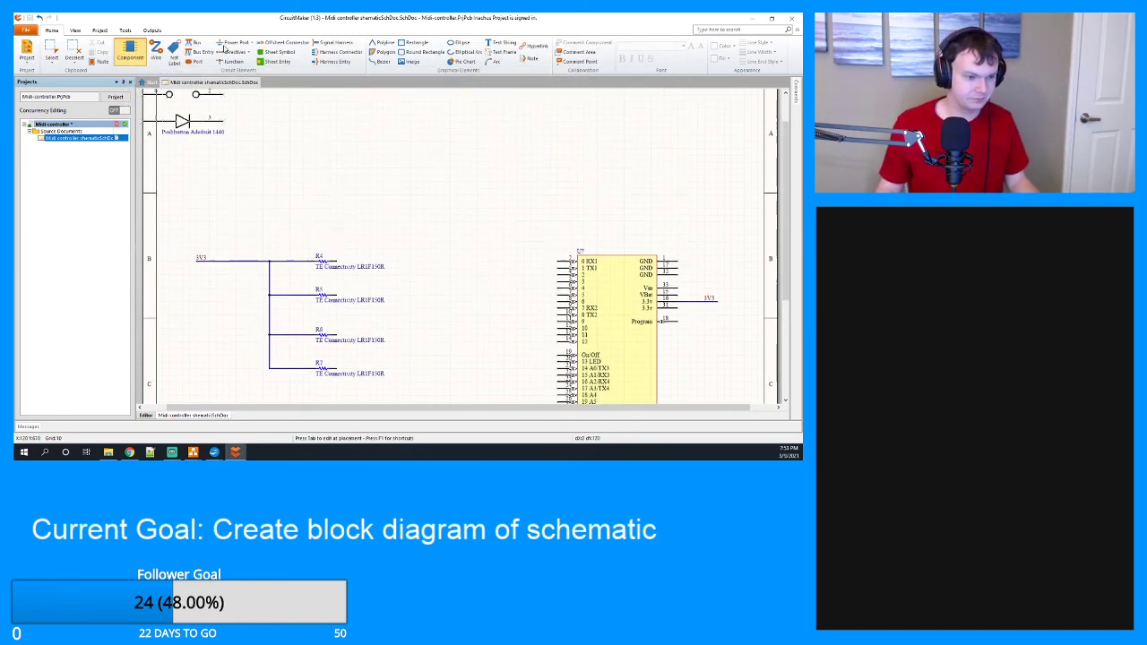
Place four Pushbutton Adafruit 1440 symbols in a vertical column between the LR1F150R resistors and the microcontroller block, and end the placement.
{"action": "scroll", "coordinate": [397, 242], "scroll_direction": "down", "scroll_amount": 3}
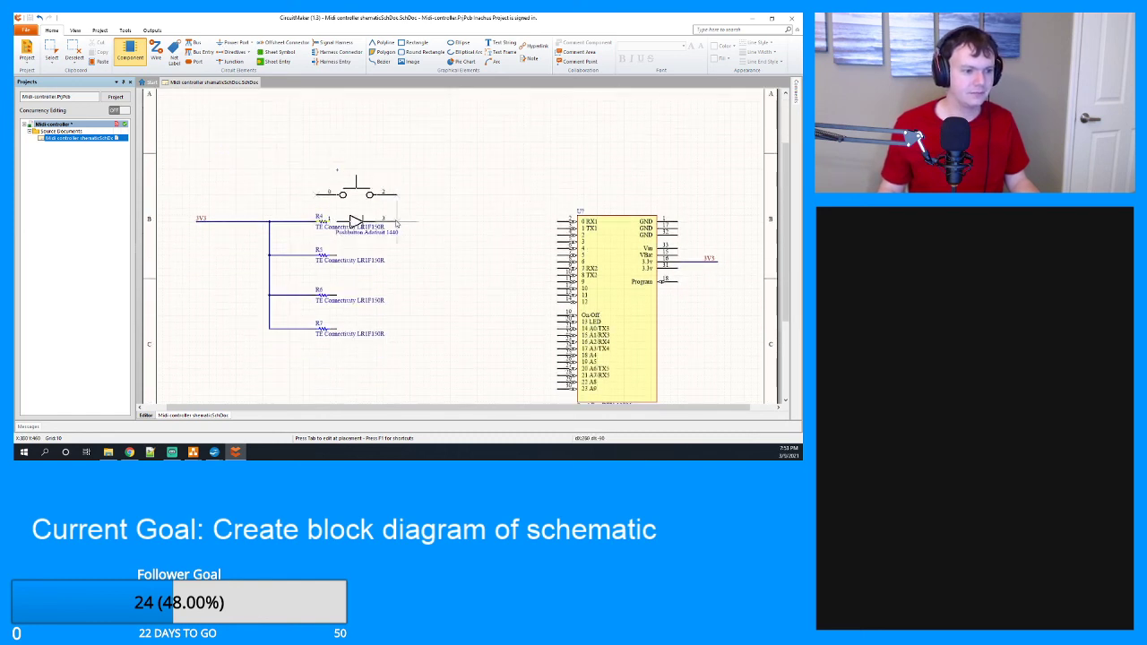
{"action": "scroll", "coordinate": [488, 224], "scroll_direction": "down", "scroll_amount": 2}
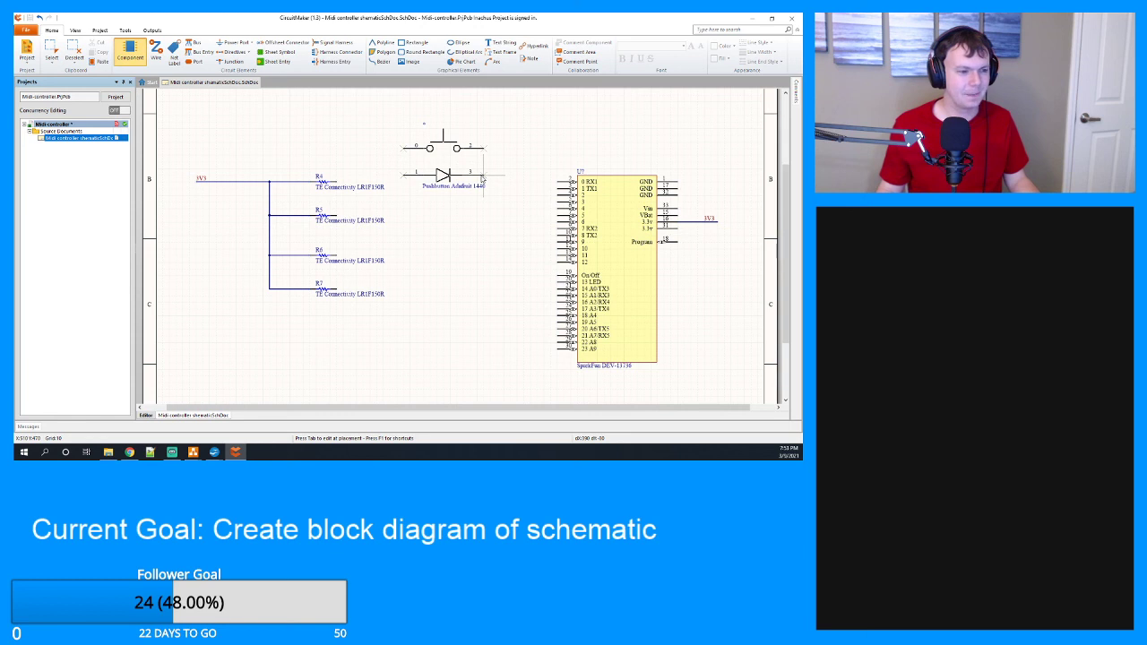
{"action": "key", "text": "Down"}
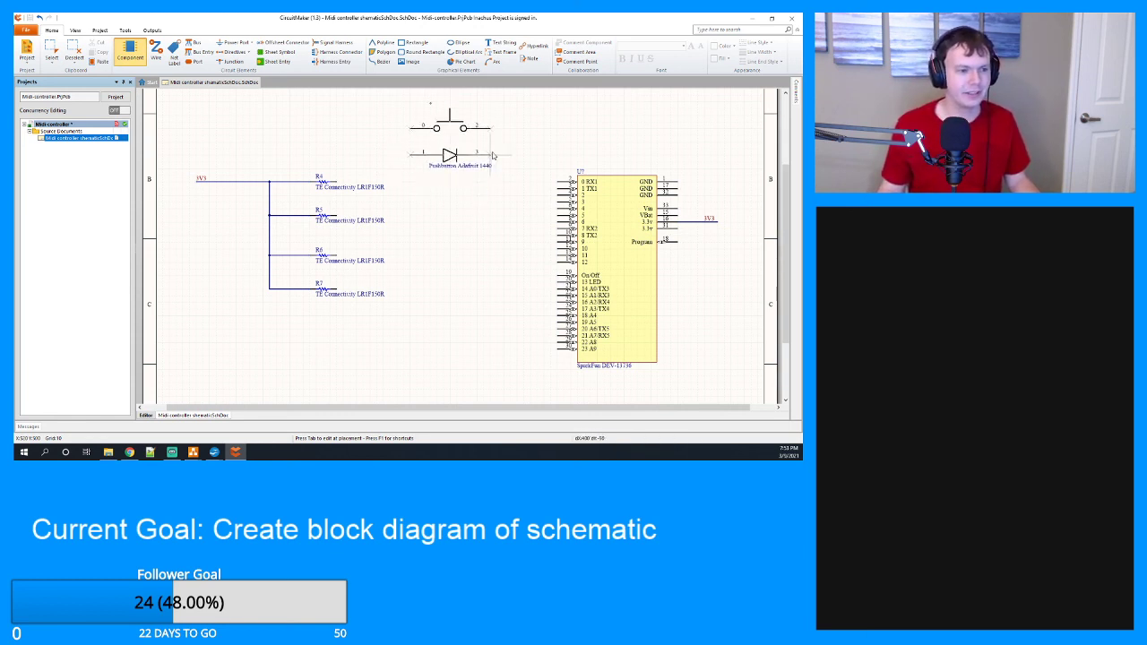
{"action": "key", "text": "shift+Down"}
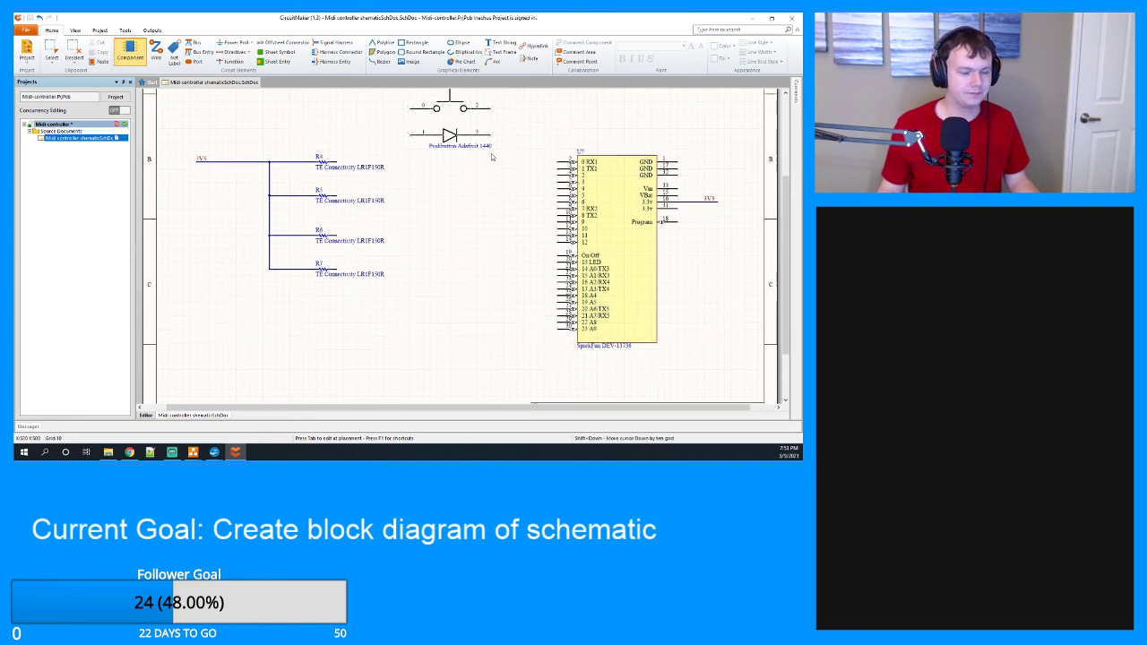
{"action": "scroll", "coordinate": [492, 156], "scroll_direction": "up", "scroll_amount": 1}
{"action": "left_click", "coordinate": [491, 157]}
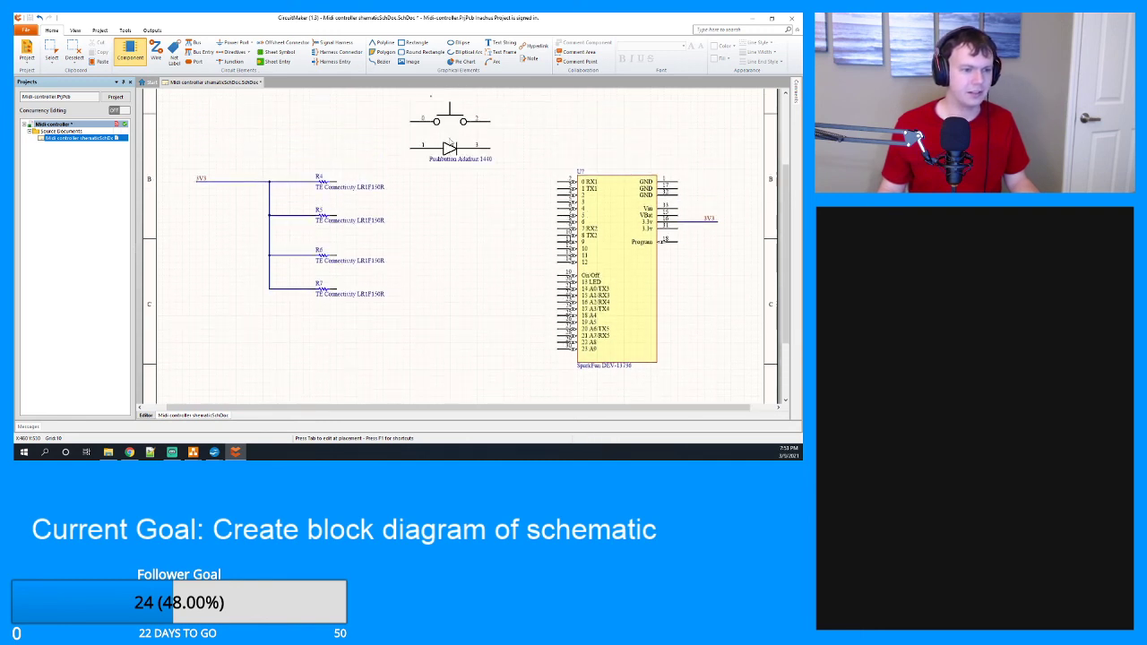
{"action": "left_click", "coordinate": [413, 220]}
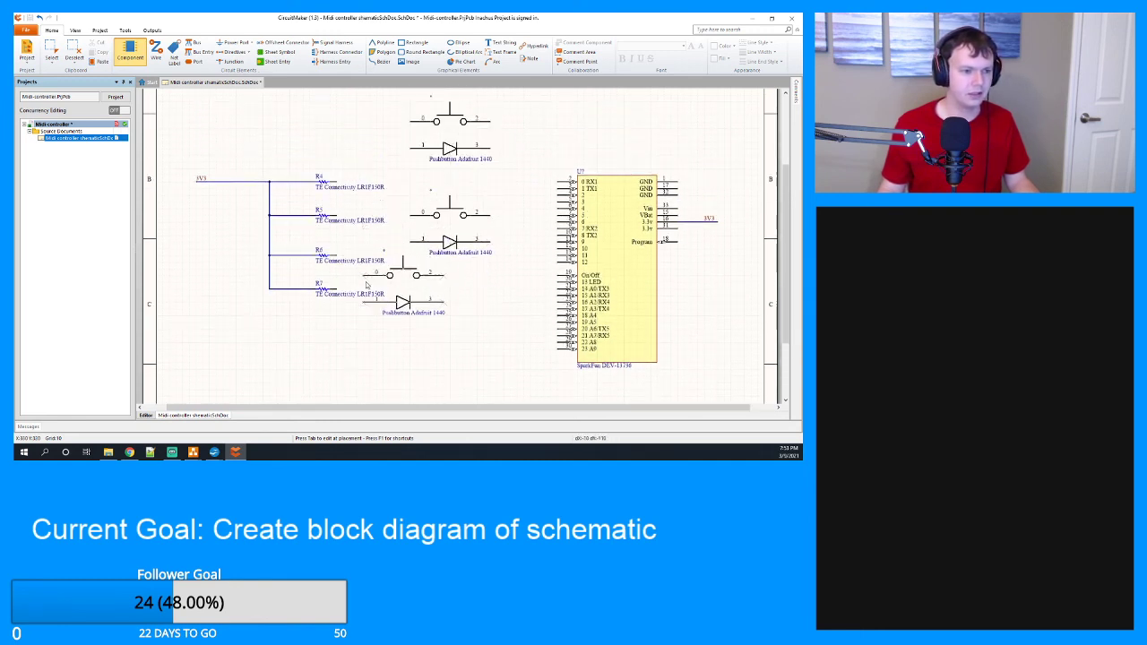
{"action": "left_click", "coordinate": [413, 318]}
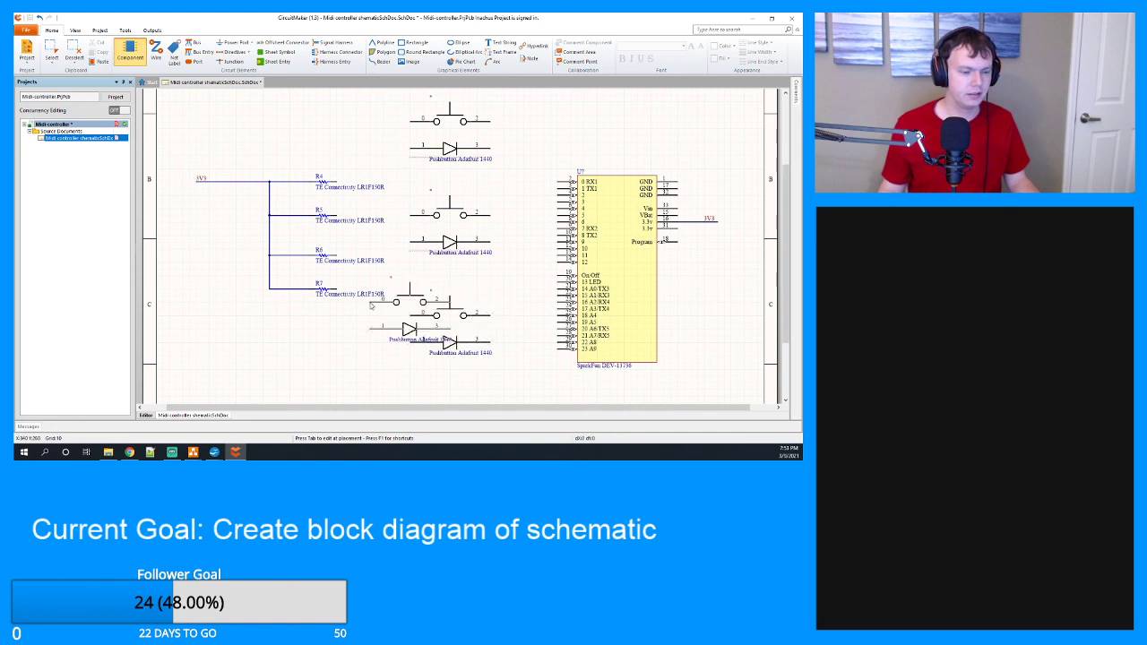
{"action": "scroll", "coordinate": [414, 318], "scroll_direction": "down", "scroll_amount": 1}
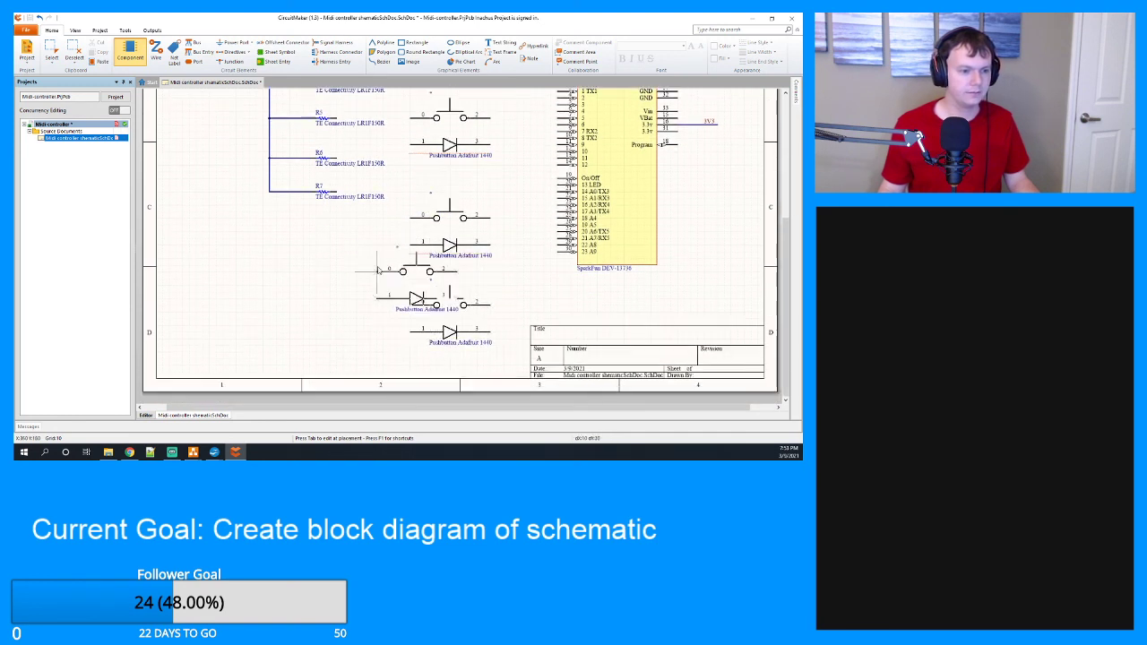
{"action": "right_click", "coordinate": [367, 242]}
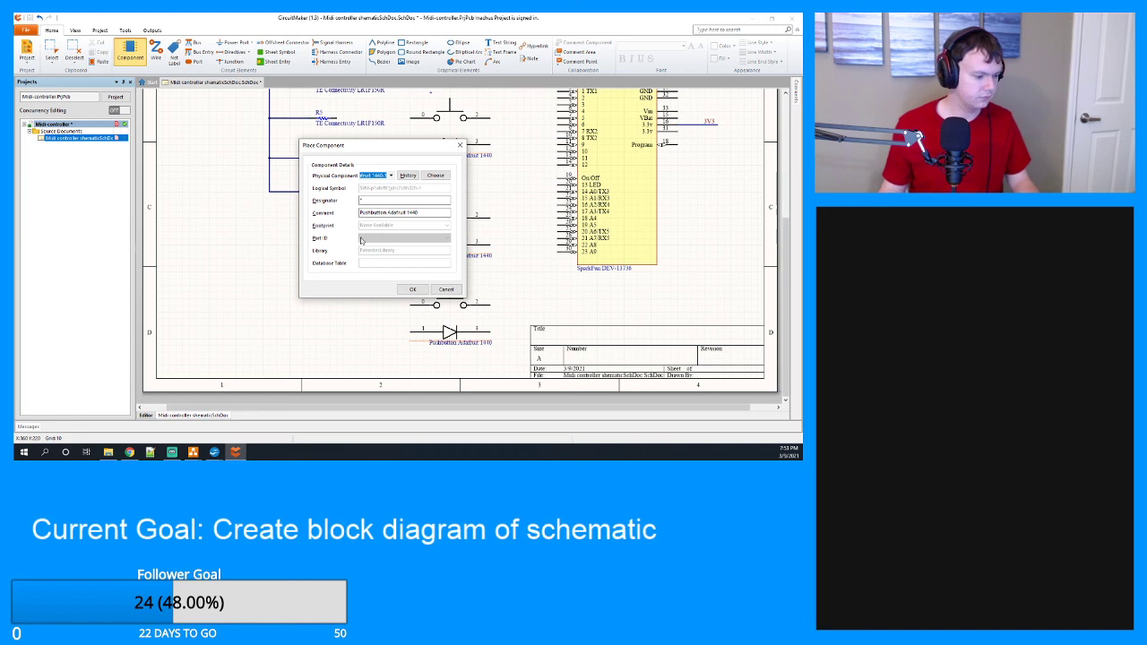
{"action": "left_click", "coordinate": [446, 289]}
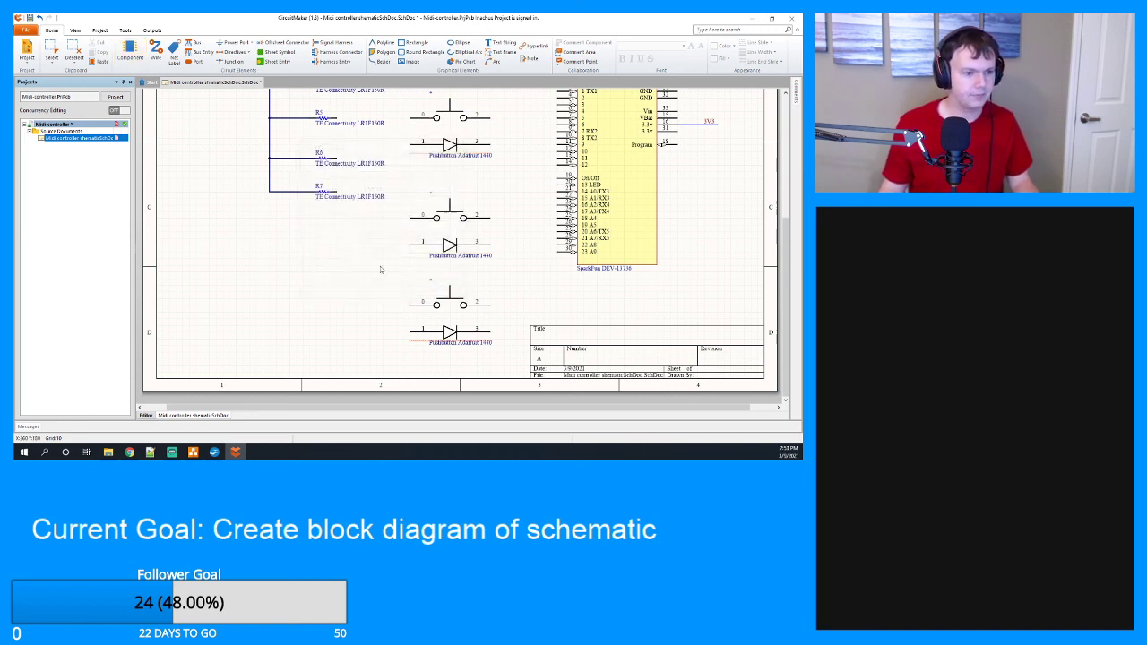
Shorten the 3V3 supply wire and move the four LR1F150R resistors with their wiring up to the sheet's left border.
{"action": "scroll", "coordinate": [275, 183], "scroll_direction": "up", "scroll_amount": 2}
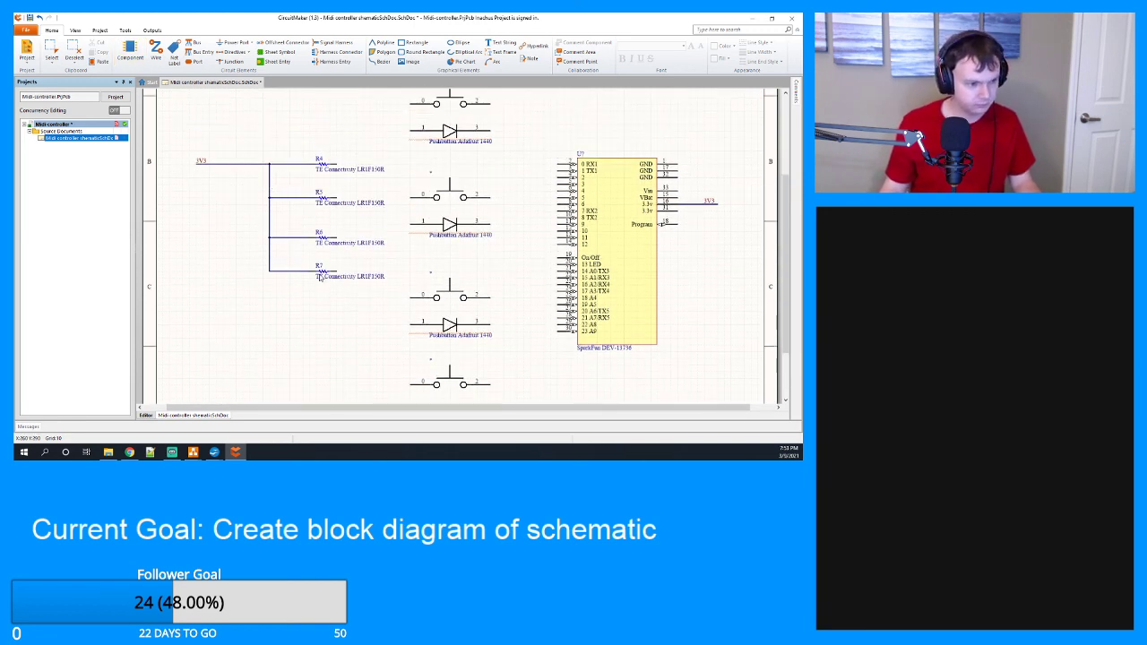
{"action": "left_click", "coordinate": [320, 270]}
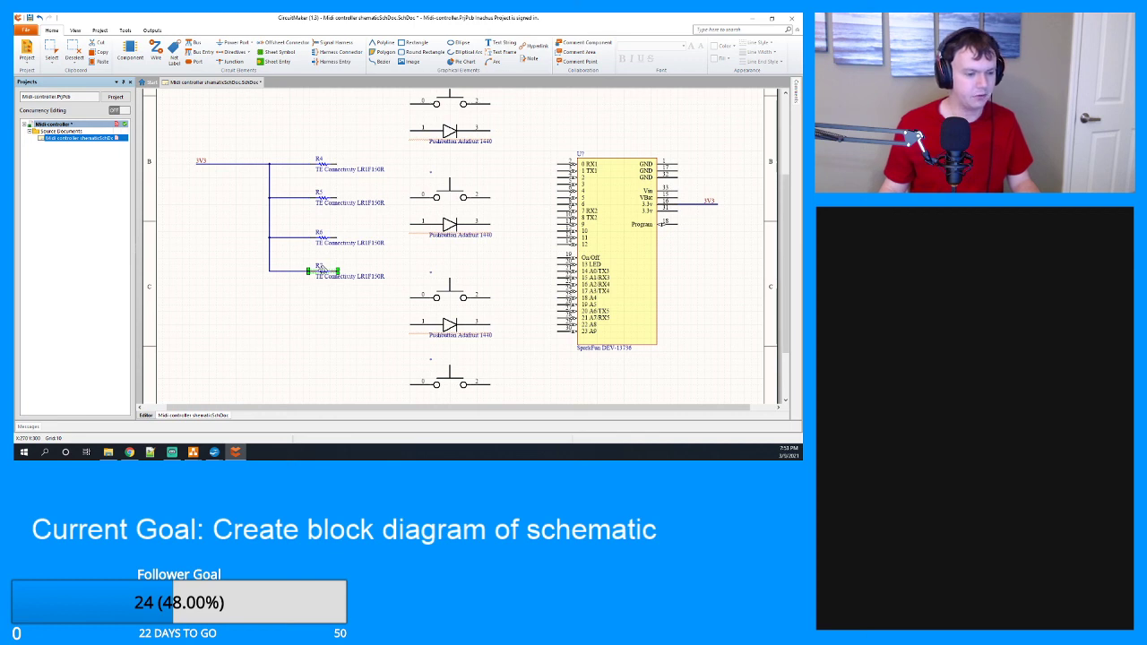
{"action": "left_click_drag", "start_coordinate": [183, 132], "coordinate": [414, 335]}
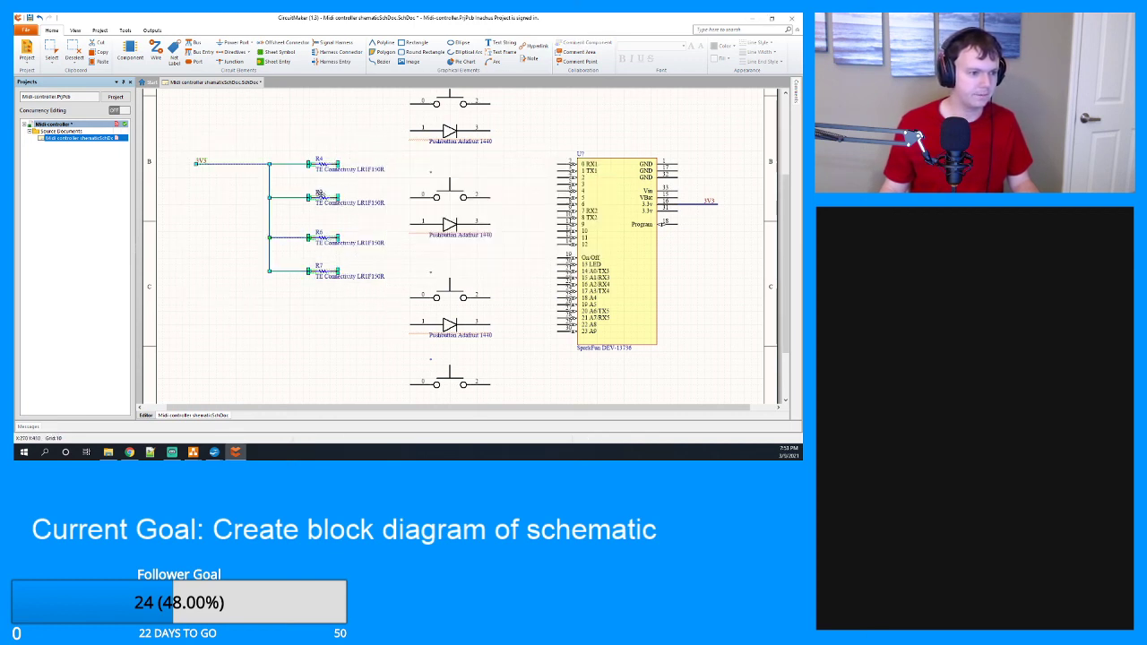
{"action": "left_click_drag", "start_coordinate": [292, 195], "coordinate": [259, 194]}
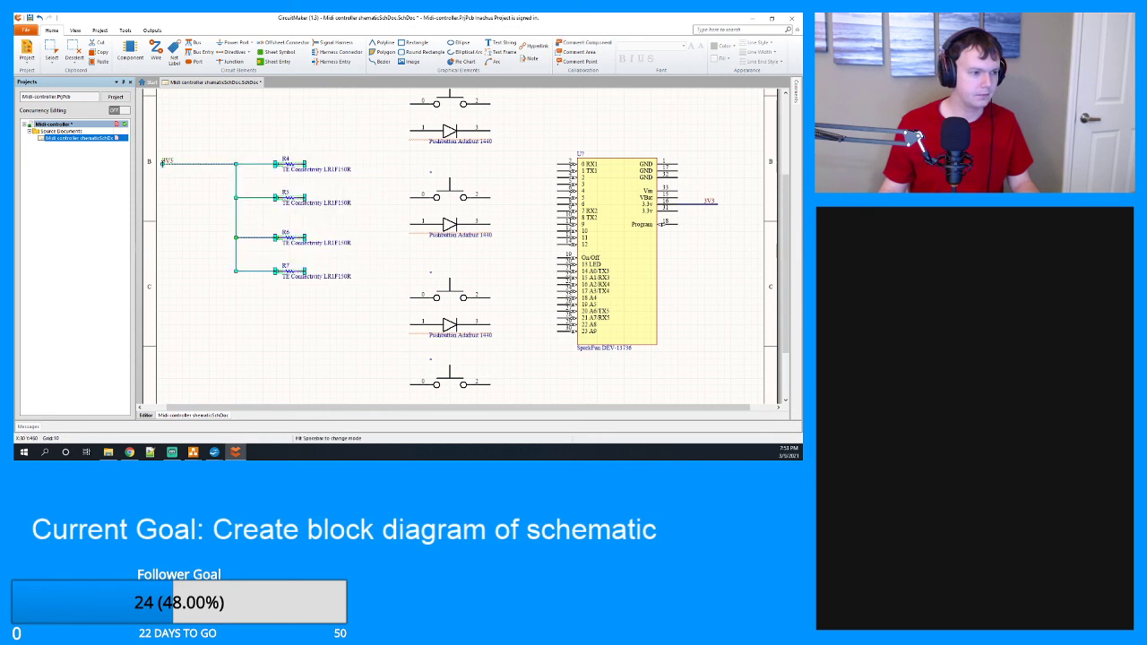
{"action": "left_click_drag", "start_coordinate": [162, 164], "coordinate": [220, 161]}
{"action": "left_click", "coordinate": [196, 141]}
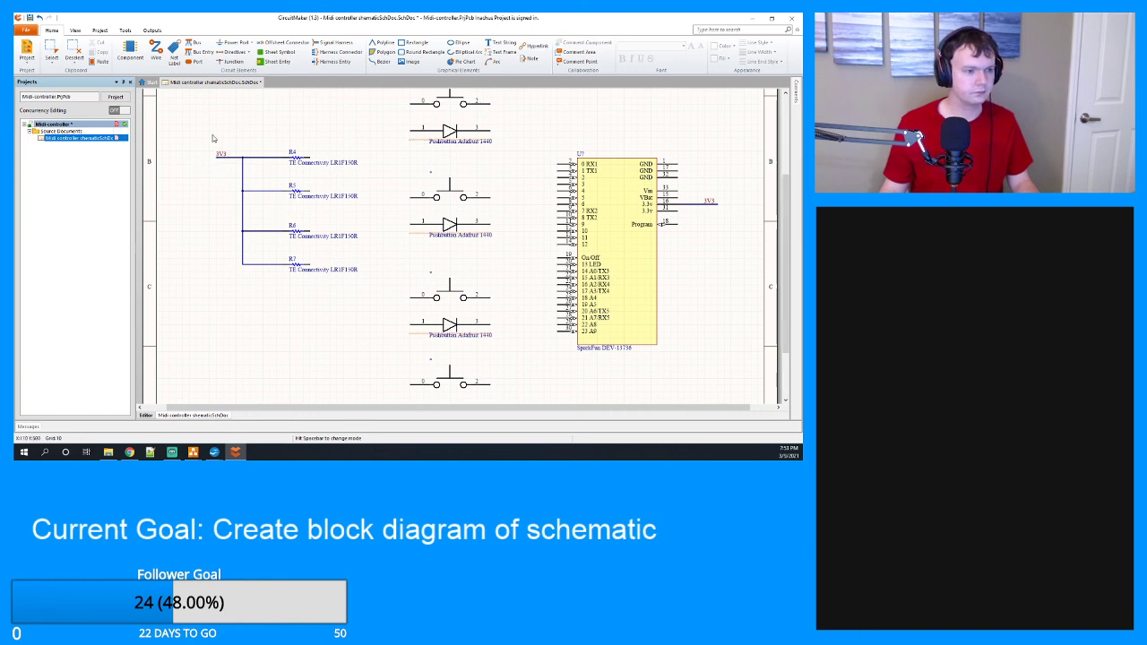
{"action": "left_click_drag", "start_coordinate": [192, 124], "coordinate": [396, 334]}
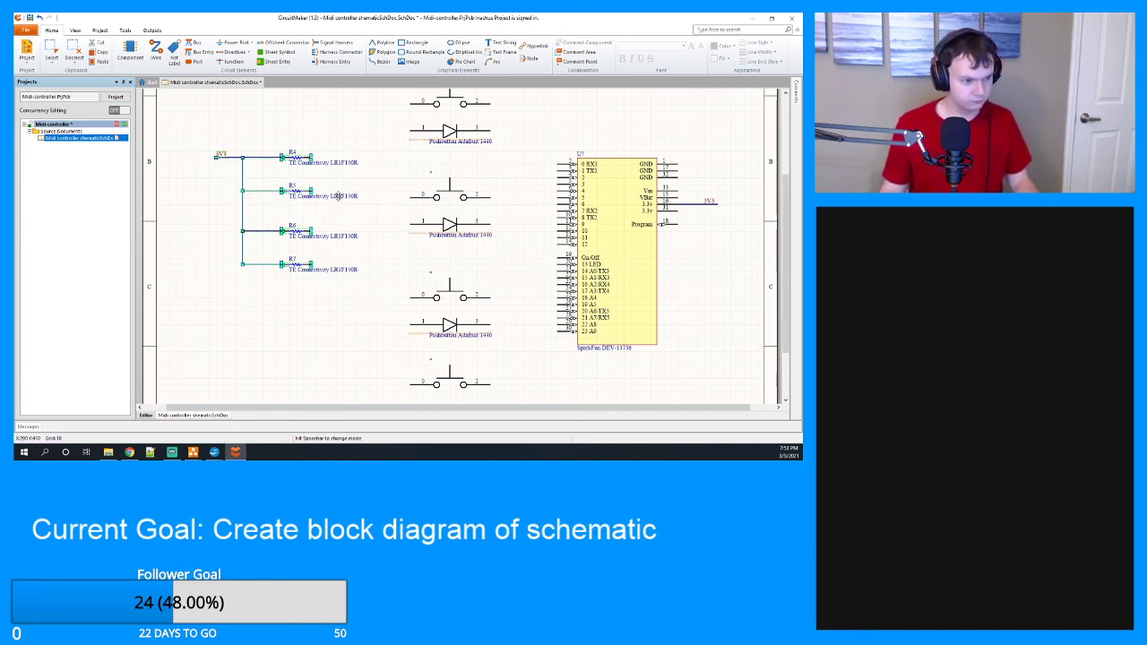
{"action": "left_click_drag", "start_coordinate": [339, 195], "coordinate": [259, 136]}
Move resistor R7 down, with its wire attached, until it lines up with the diode of the bottom pushbutton.
{"action": "left_click", "coordinate": [179, 209]}
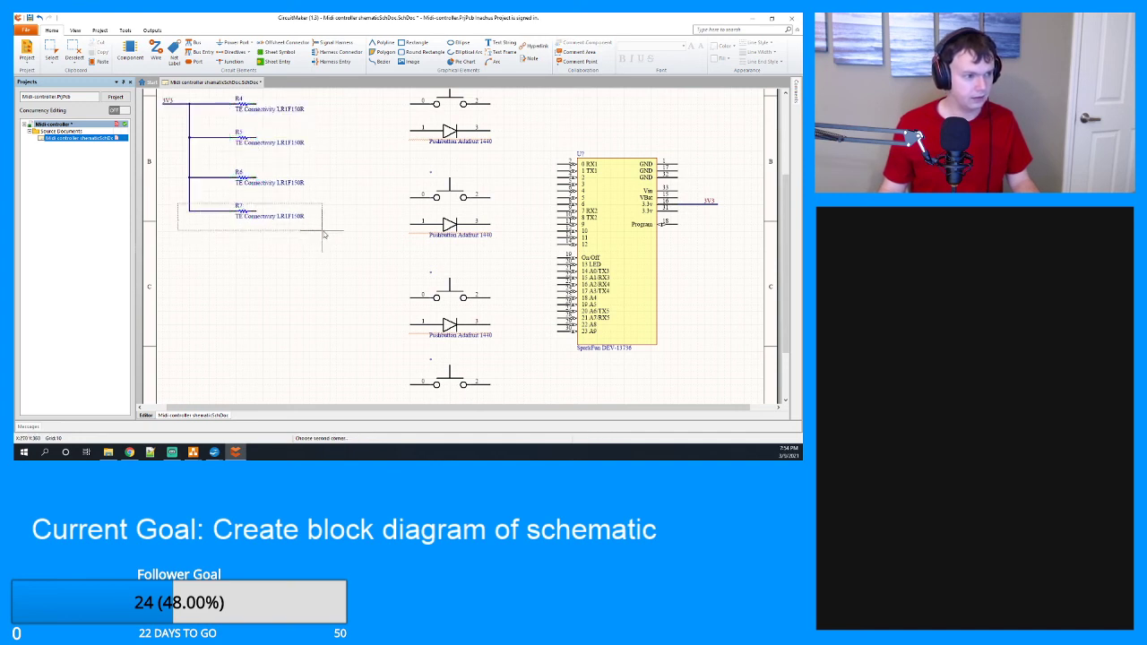
{"action": "left_click", "coordinate": [257, 212]}
{"action": "left_click_drag", "start_coordinate": [257, 211], "coordinate": [256, 391]}
{"action": "scroll", "coordinate": [265, 321], "scroll_direction": "down", "scroll_amount": 2}
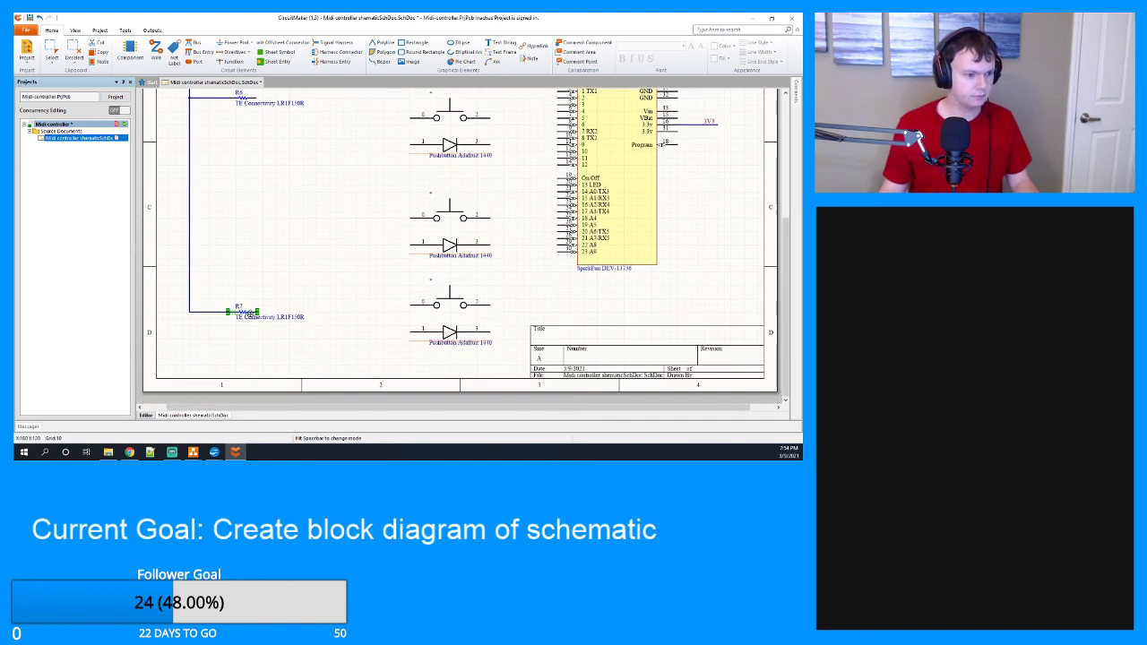
{"action": "left_click_drag", "start_coordinate": [256, 312], "coordinate": [255, 332]}
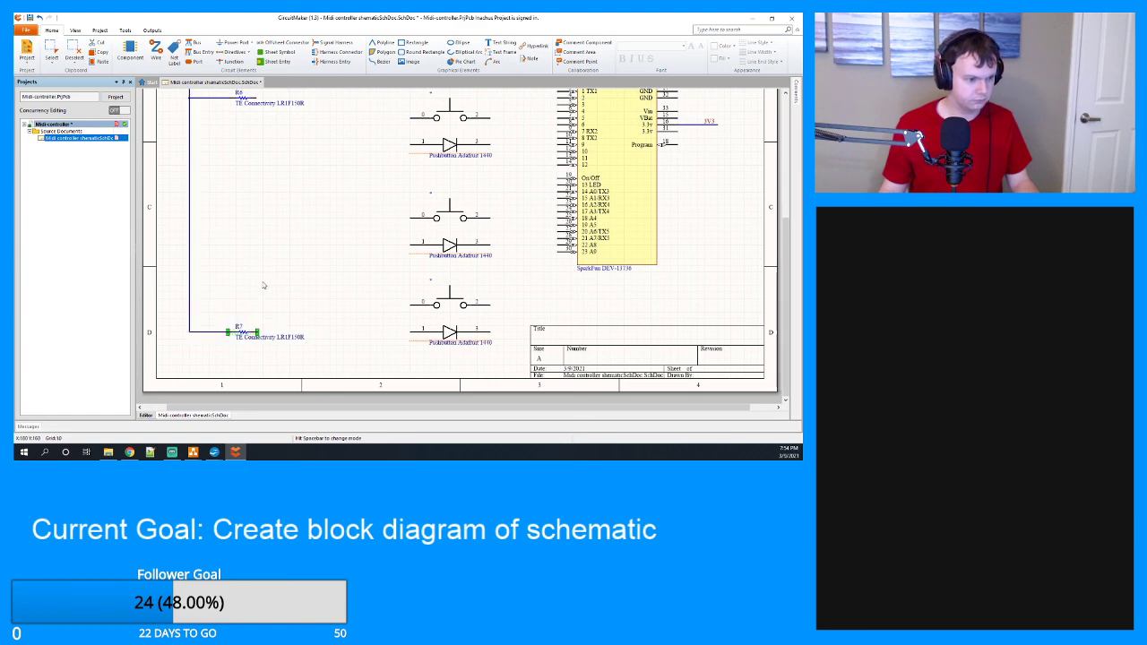
{"action": "scroll", "coordinate": [259, 283], "scroll_direction": "up", "scroll_amount": 3}
{"action": "scroll", "coordinate": [259, 283], "scroll_direction": "down", "scroll_amount": 2}
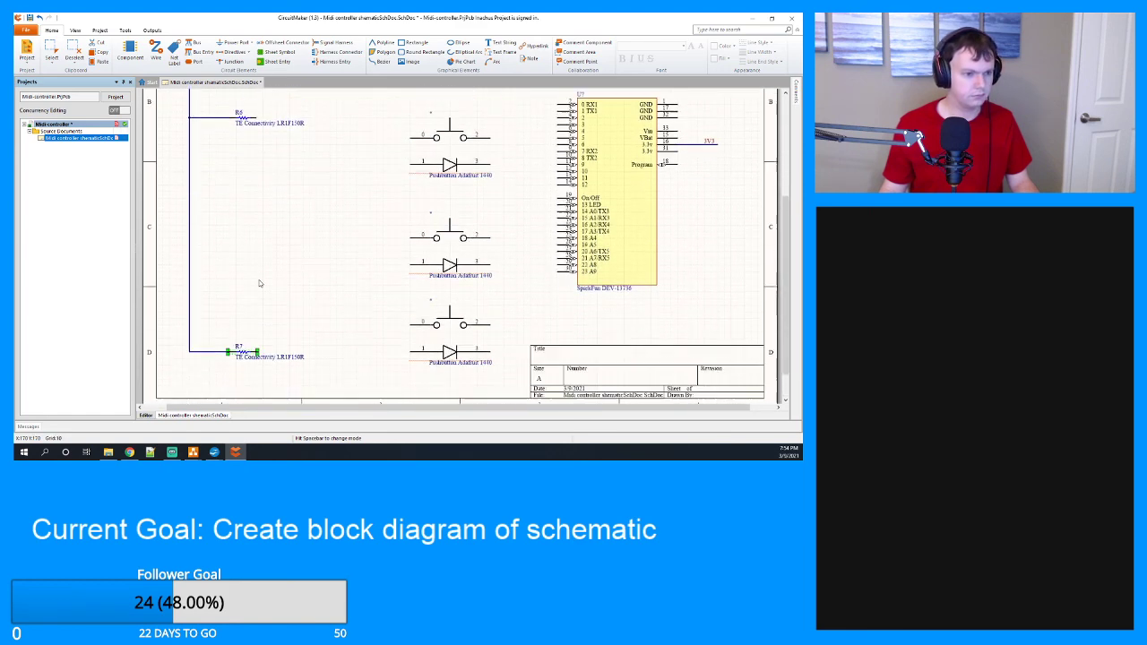
Move R6 level with the third pushbutton's diode and R5 level with the second pushbutton's diode, keeping their wires attached.
{"action": "scroll", "coordinate": [259, 284], "scroll_direction": "up", "scroll_amount": 3}
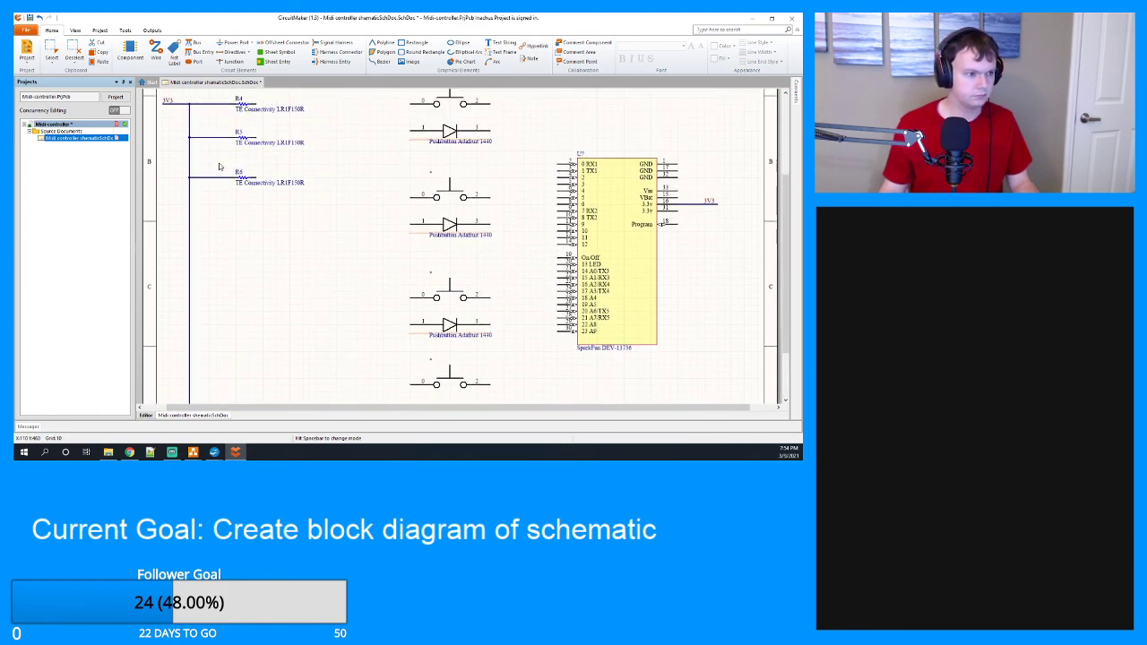
{"action": "left_click", "coordinate": [248, 184]}
{"action": "left_click_drag", "start_coordinate": [249, 179], "coordinate": [254, 325]}
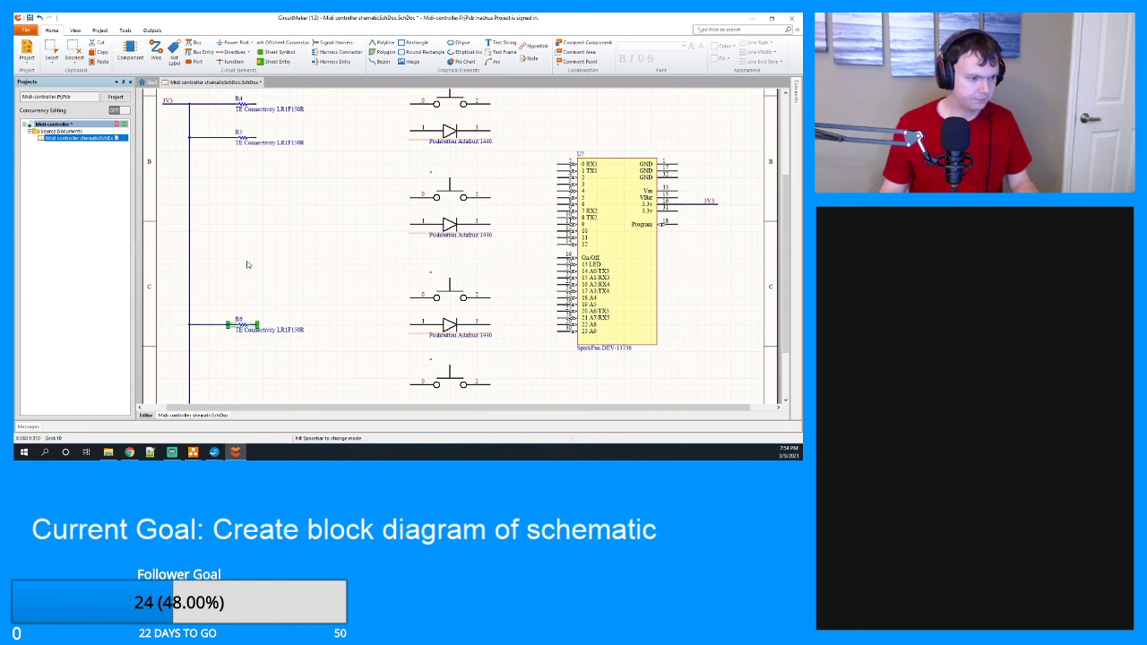
{"action": "scroll", "coordinate": [224, 167], "scroll_direction": "up", "scroll_amount": 1}
{"action": "left_click", "coordinate": [251, 157]}
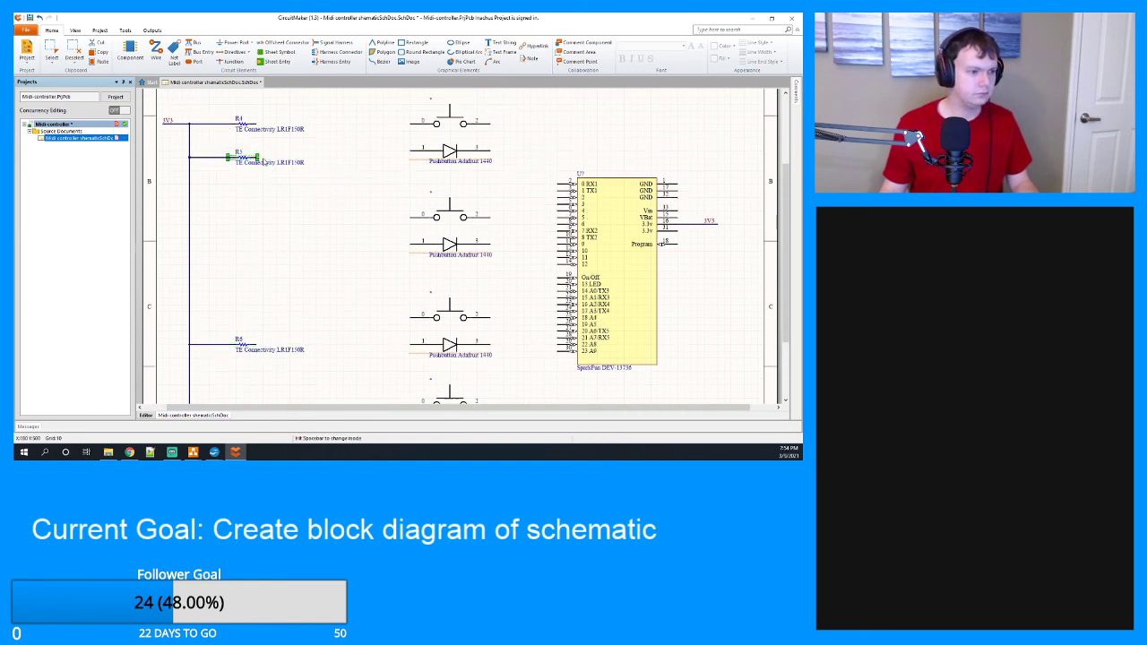
{"action": "left_click_drag", "start_coordinate": [257, 158], "coordinate": [257, 244]}
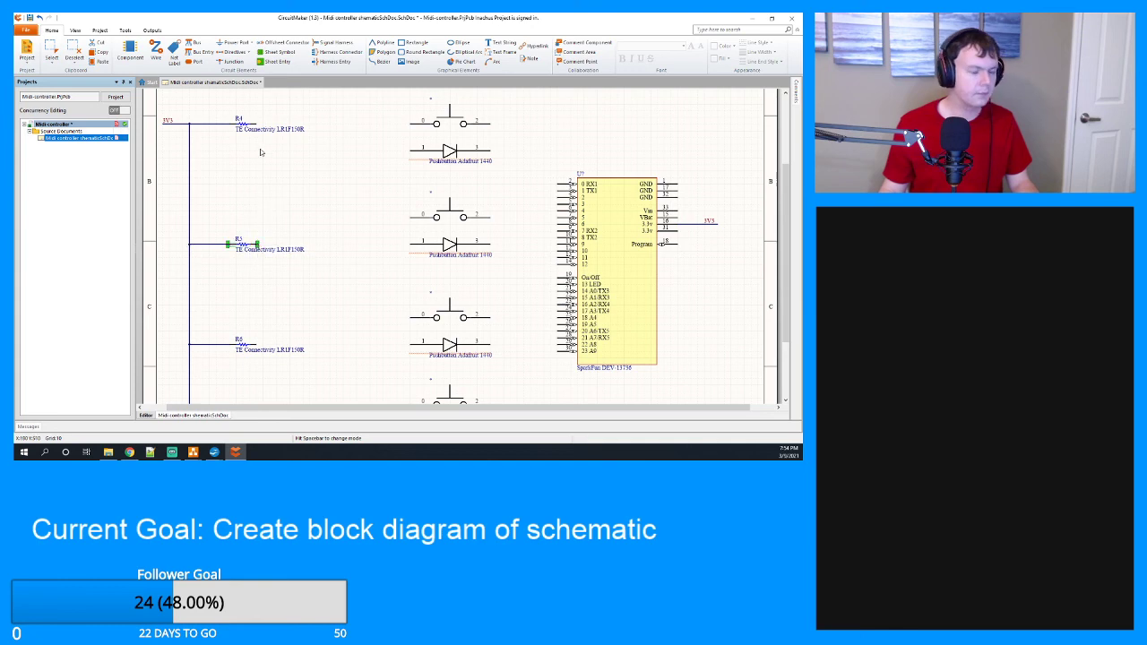
Wire R5 to pin 1 of the second pushbutton's diode and R6 to pin 1 of the third pushbutton's diode.
{"action": "scroll", "coordinate": [278, 197], "scroll_direction": "up", "scroll_amount": 3}
{"action": "scroll", "coordinate": [299, 248], "scroll_direction": "down", "scroll_amount": 6}
{"action": "scroll", "coordinate": [298, 249], "scroll_direction": "up", "scroll_amount": 5}
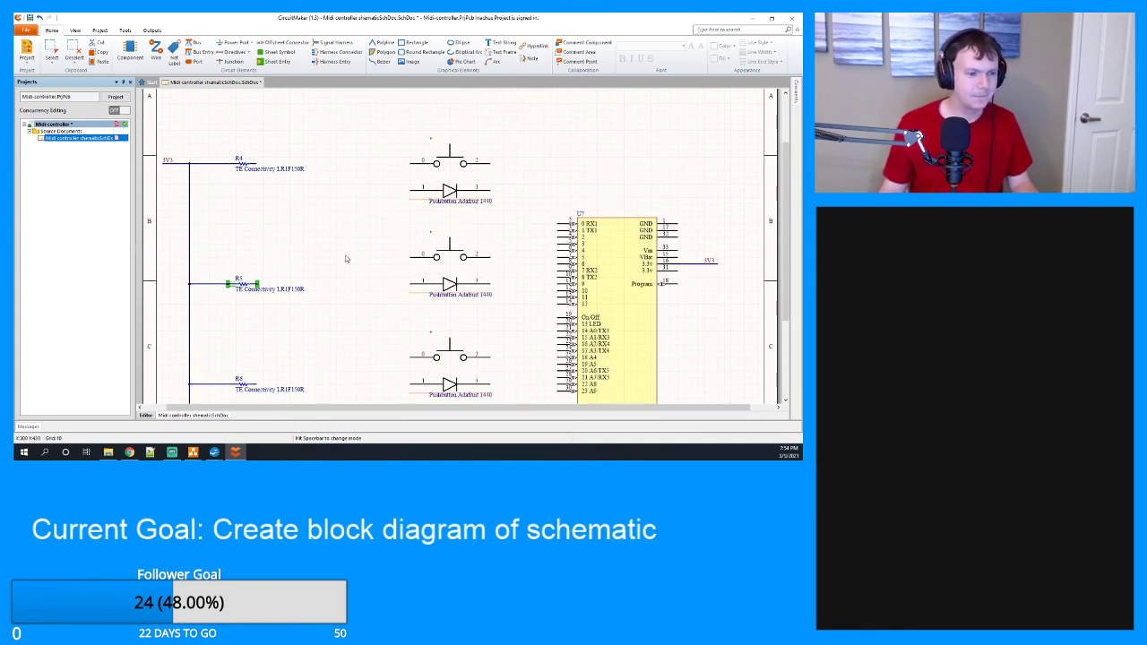
{"action": "left_click", "coordinate": [306, 250]}
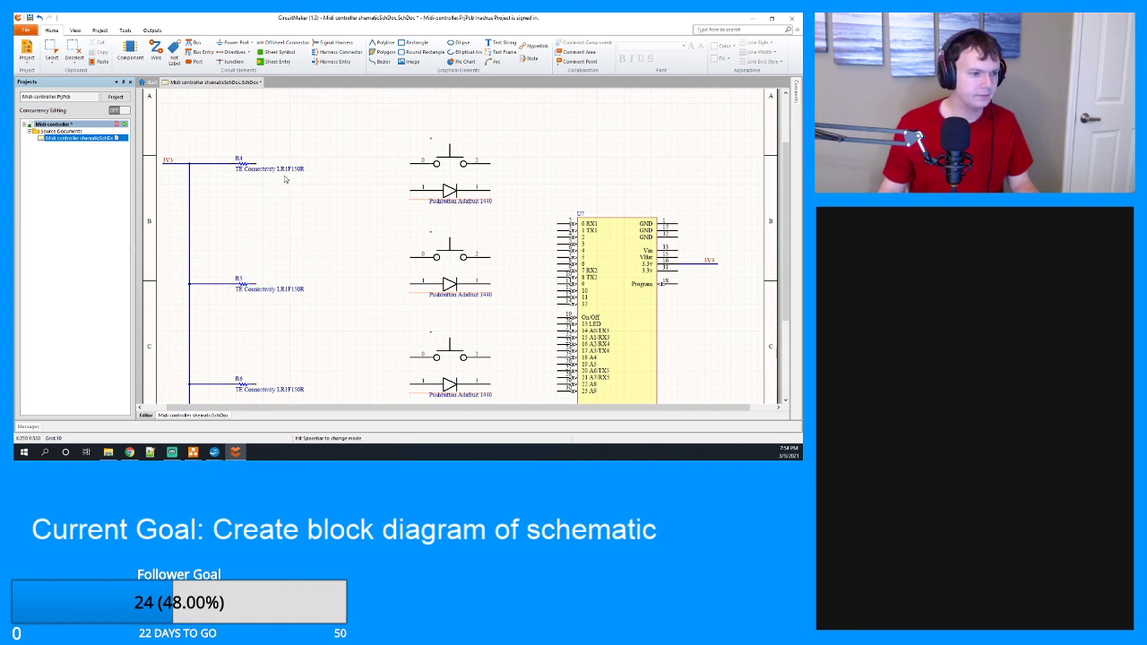
{"action": "left_click", "coordinate": [156, 52]}
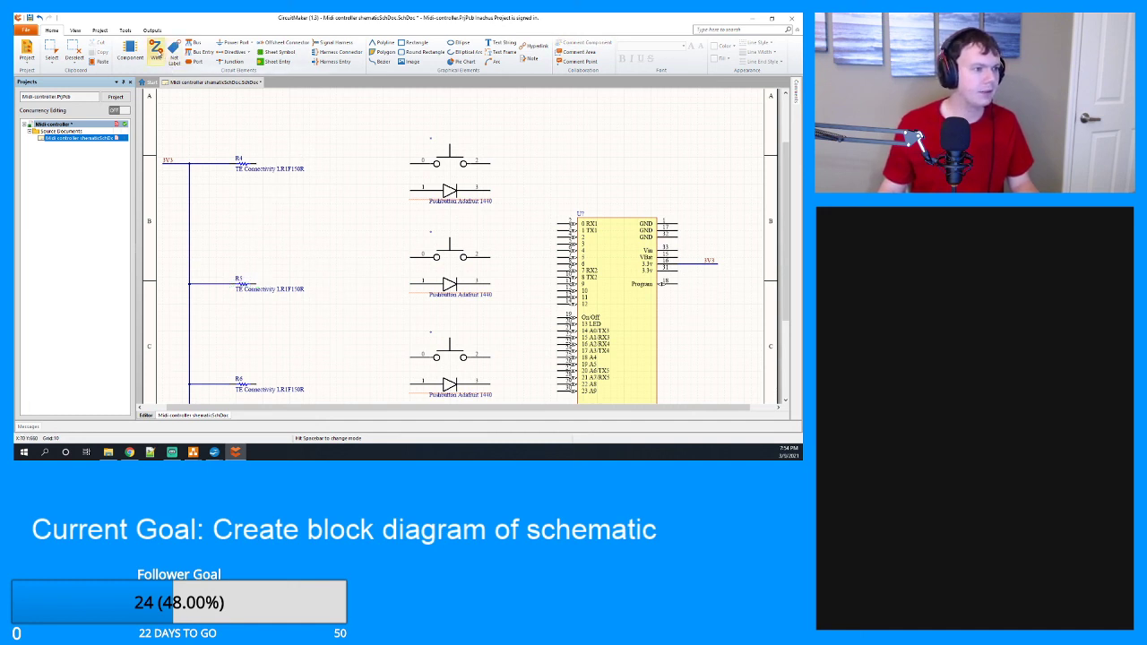
{"action": "left_click", "coordinate": [258, 281]}
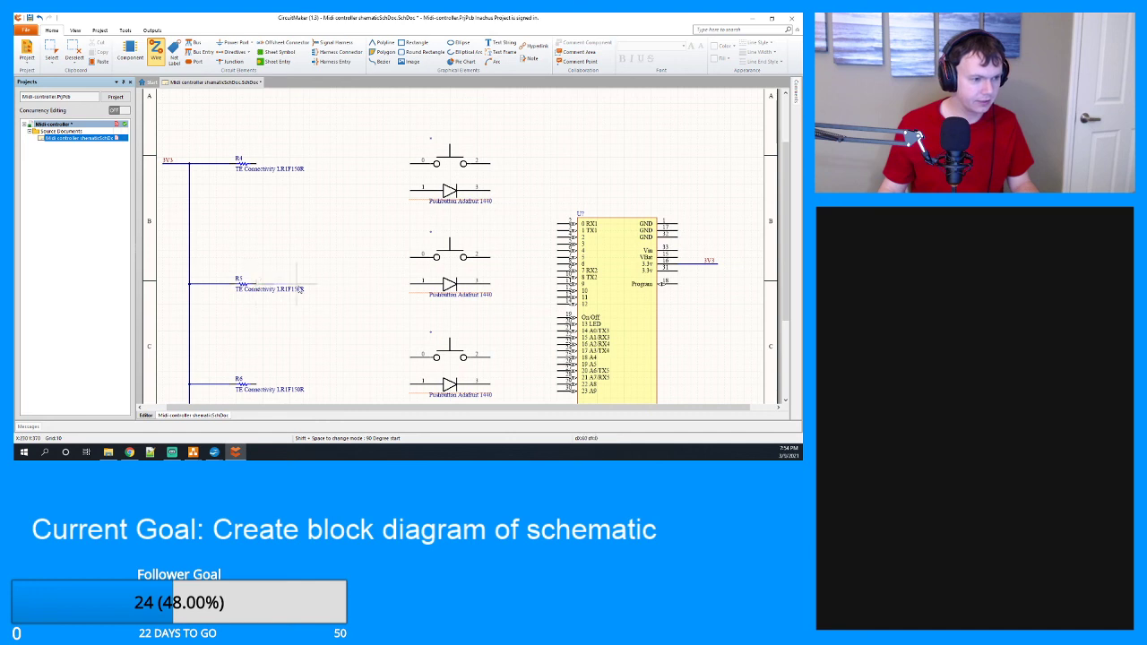
{"action": "left_click", "coordinate": [408, 291]}
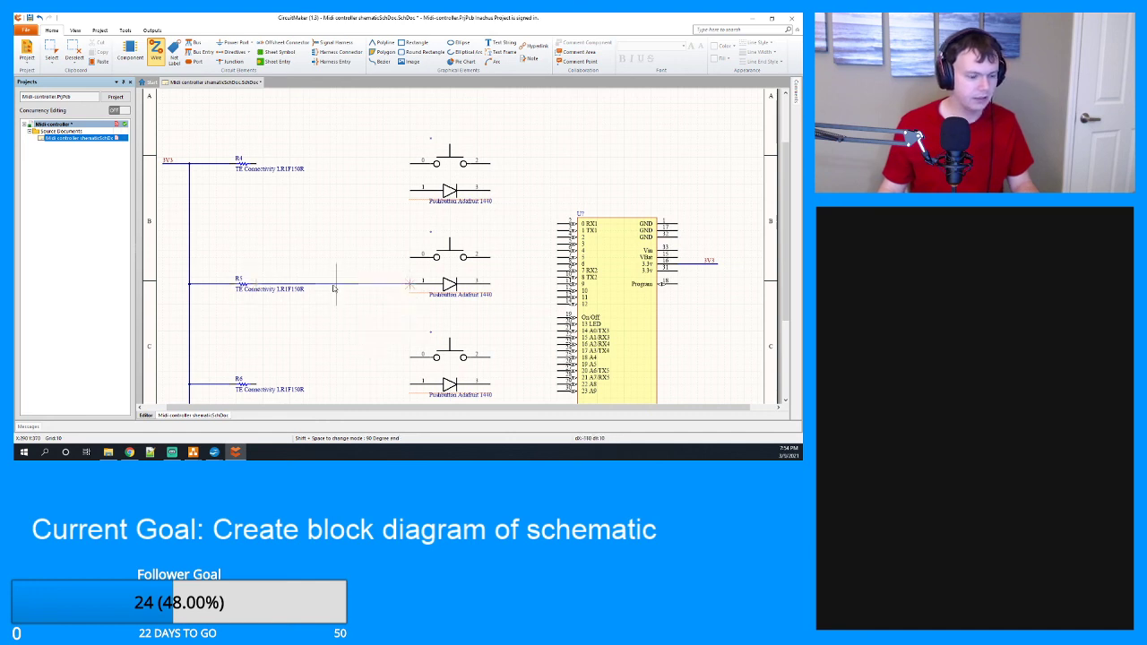
{"action": "left_click", "coordinate": [259, 383]}
{"action": "left_click", "coordinate": [409, 384]}
{"action": "right_click", "coordinate": [350, 347]}
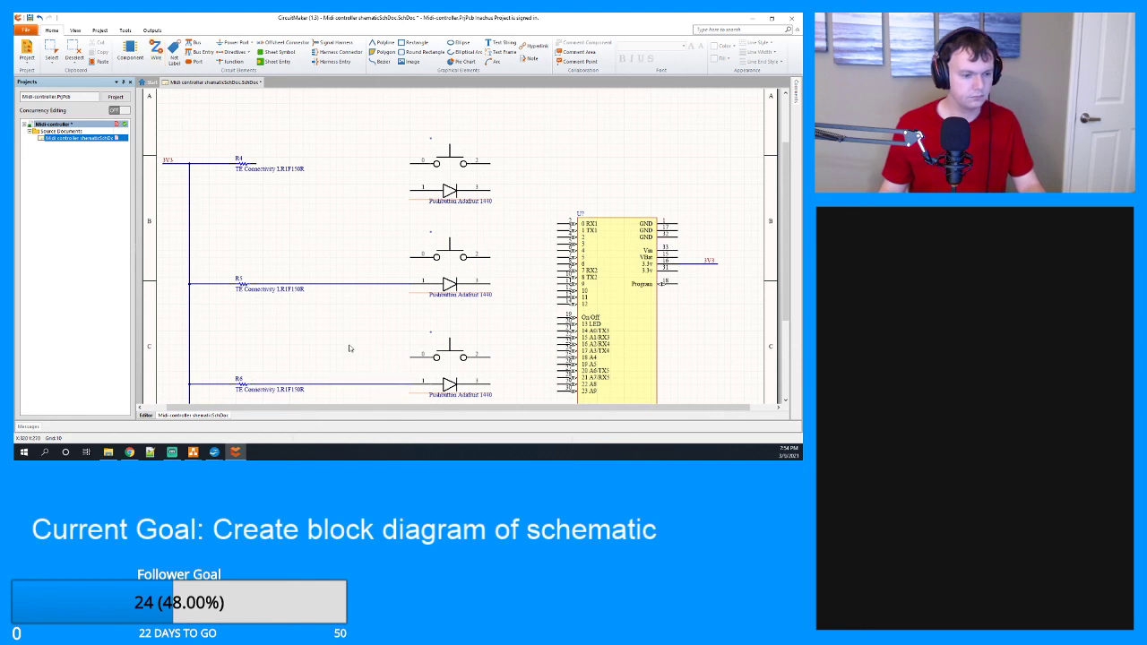
Wire R7 to pin 1 of the bottom pushbutton's diode and end the wire placement.
{"action": "scroll", "coordinate": [309, 355], "scroll_direction": "down", "scroll_amount": 3}
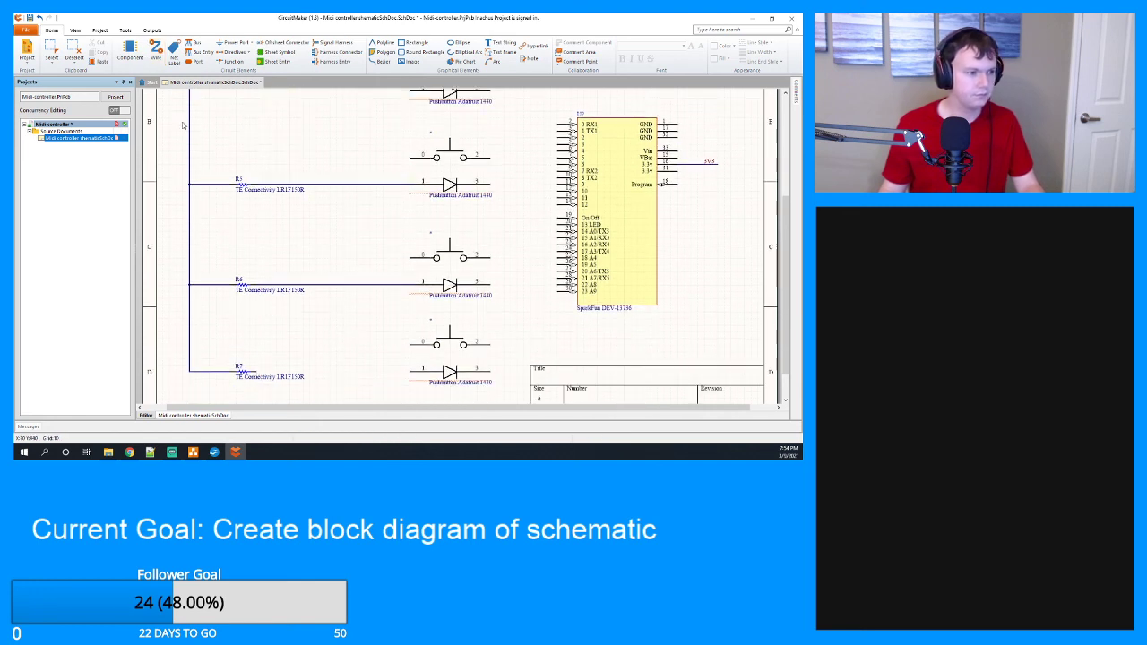
{"action": "left_click", "coordinate": [156, 51]}
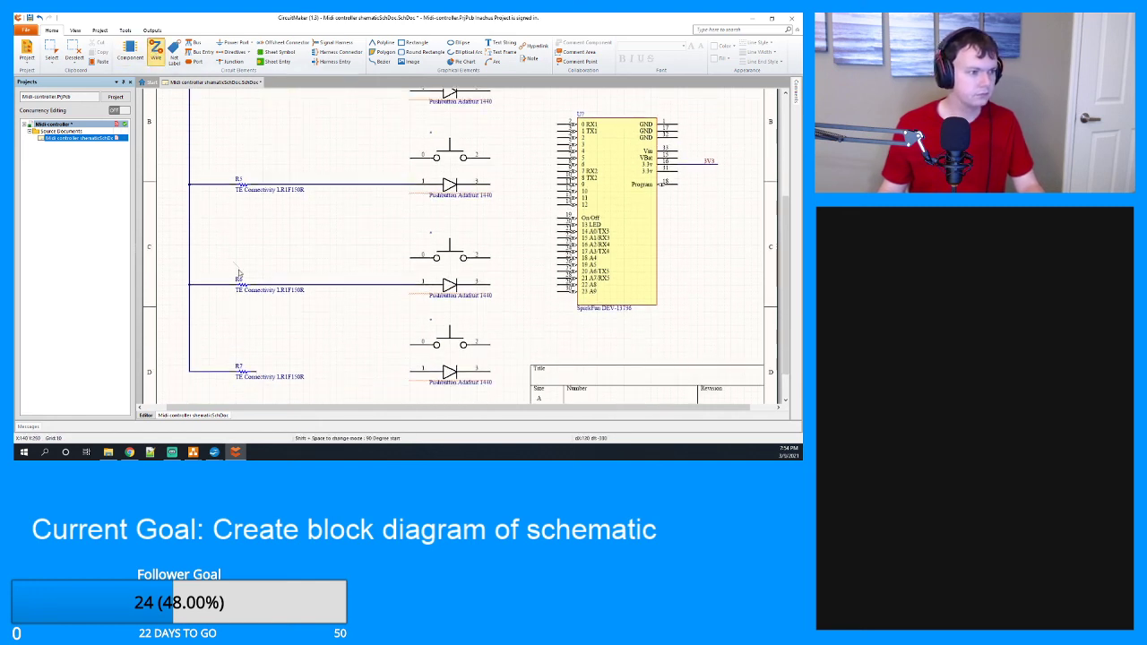
{"action": "left_click", "coordinate": [258, 371]}
{"action": "left_click", "coordinate": [411, 371]}
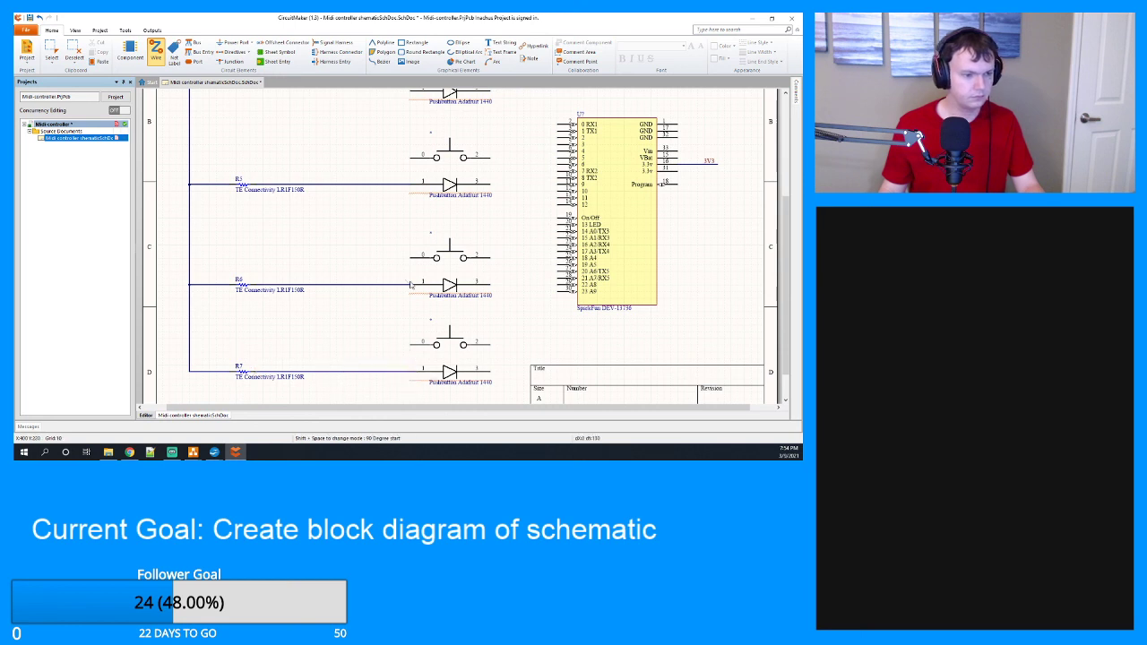
{"action": "scroll", "coordinate": [307, 251], "scroll_direction": "up", "scroll_amount": 2}
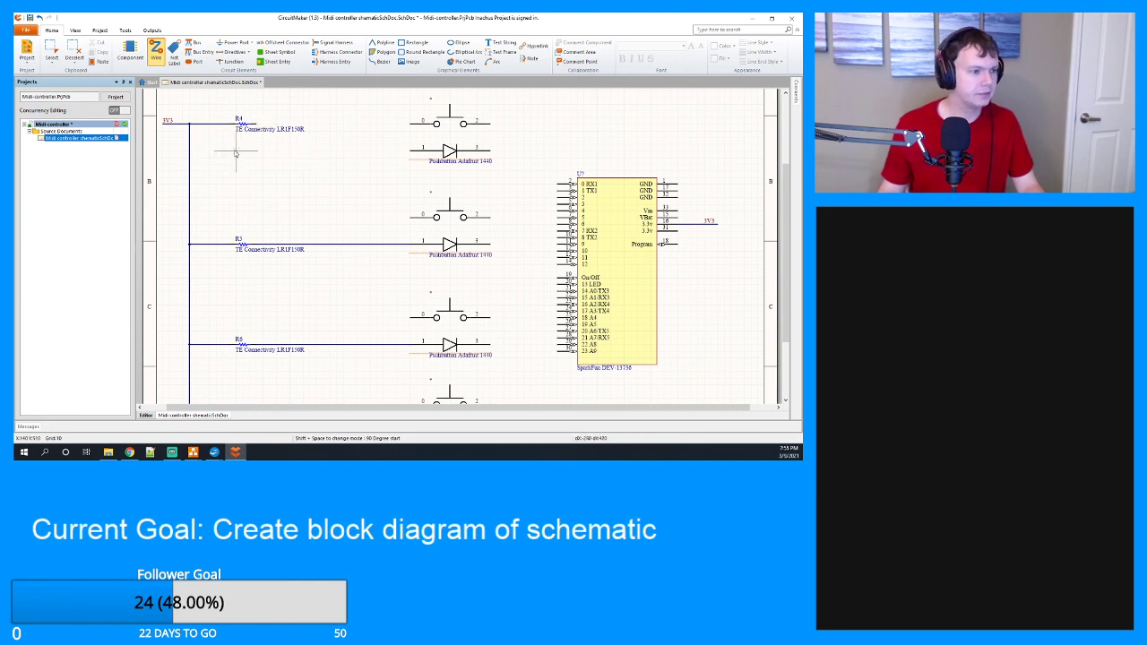
{"action": "scroll", "coordinate": [275, 145], "scroll_direction": "up", "scroll_amount": 3}
{"action": "key", "text": "Escape"}
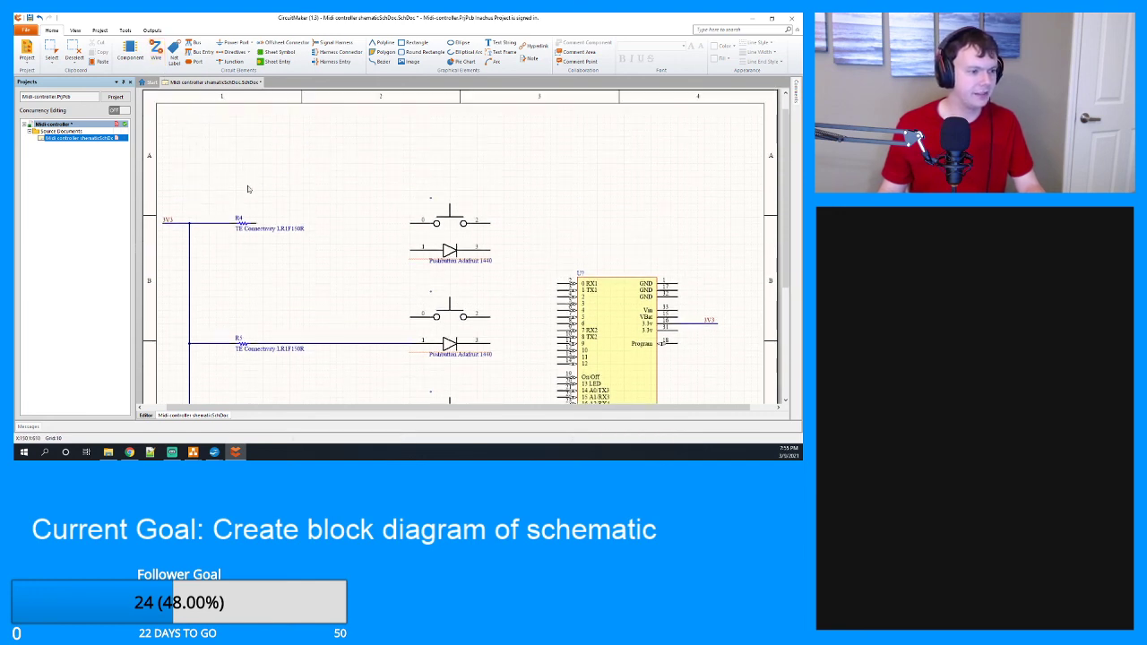
Move R4 down level with the top pushbutton's diode and wire it to the diode's pin 1.
{"action": "left_click_drag", "start_coordinate": [242, 222], "coordinate": [233, 249]}
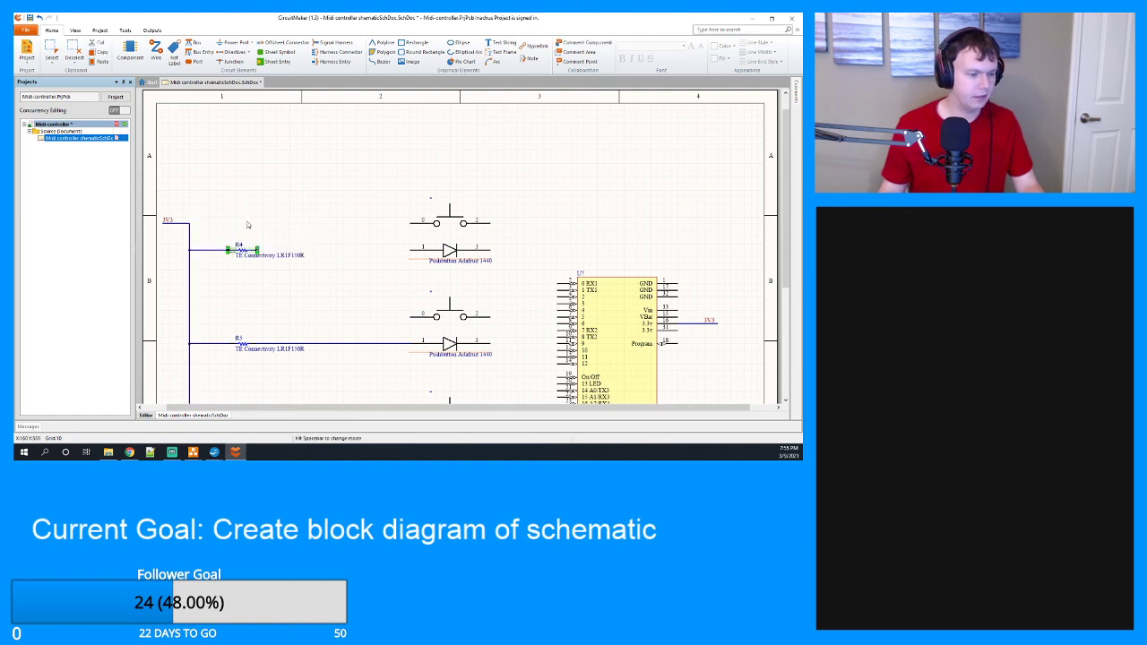
{"action": "key", "text": "ctrl+w"}
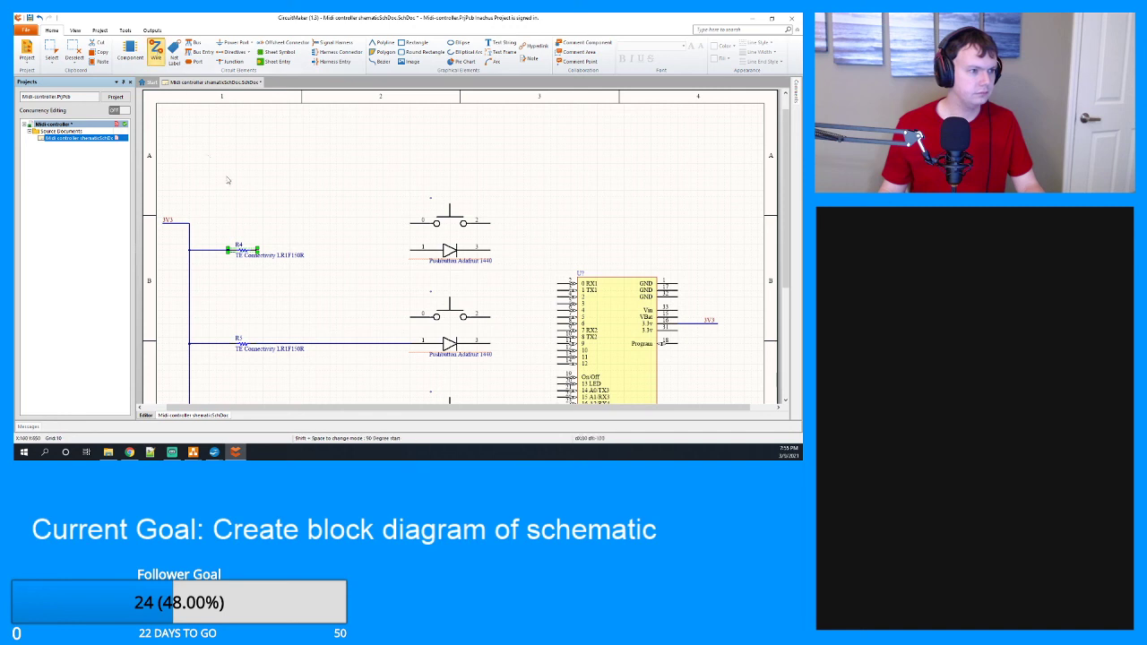
{"action": "left_click", "coordinate": [406, 251]}
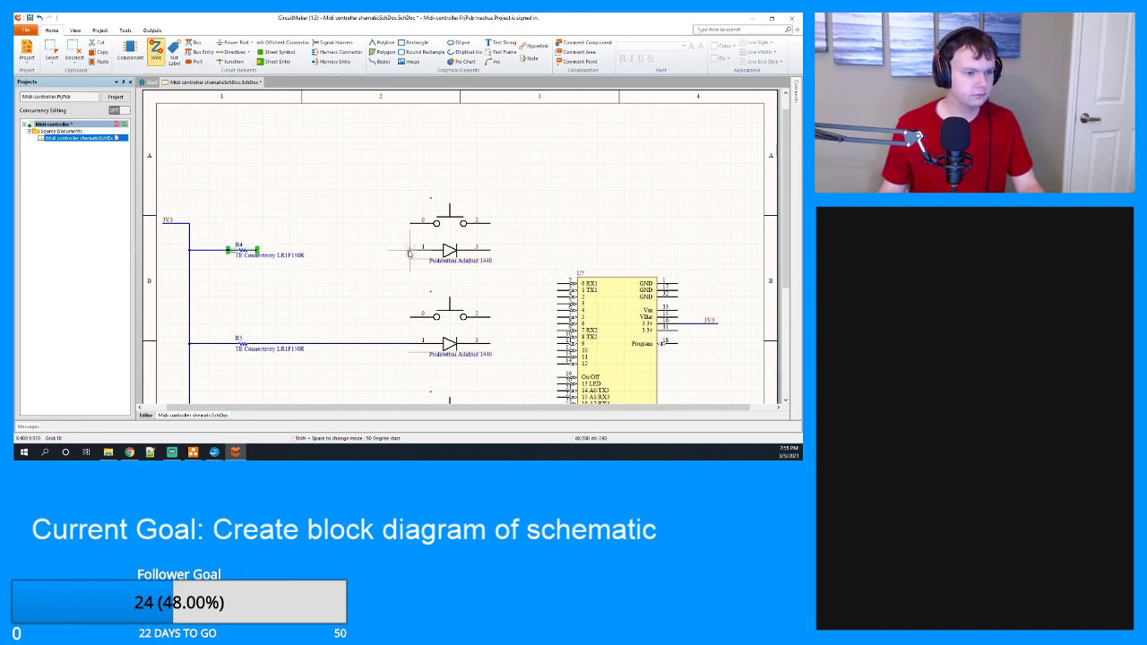
{"action": "left_click", "coordinate": [257, 251]}
{"action": "key", "text": "Escape"}
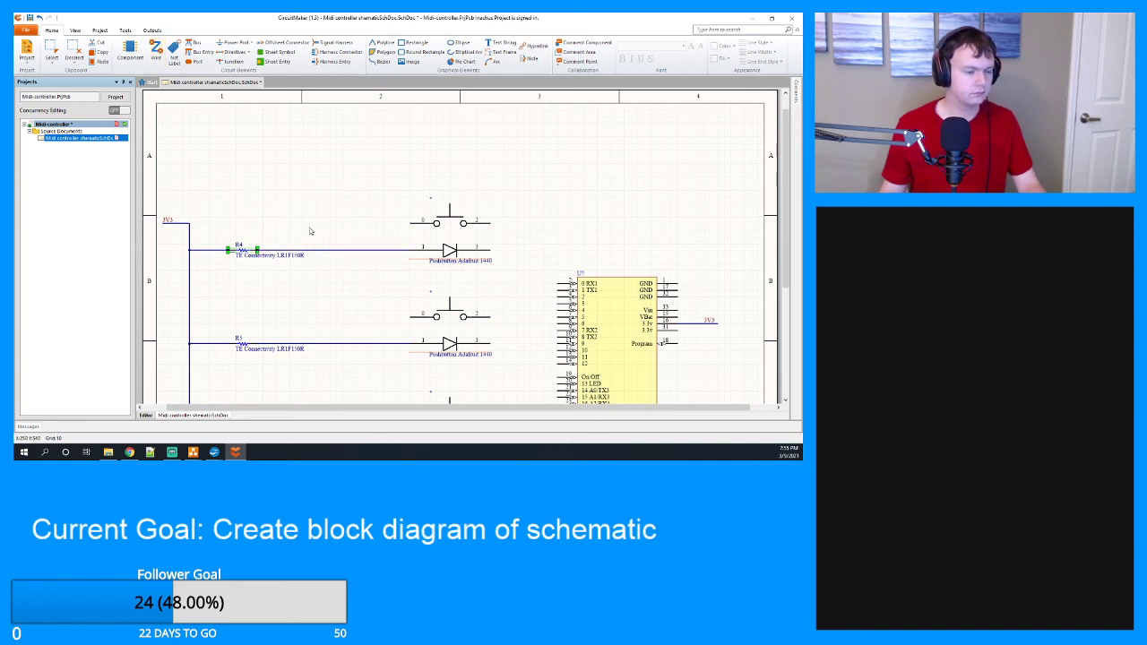
Draw short horizontal wire stubs from pin 0 of the top, second and third pushbuttons towards the resistors.
{"action": "scroll", "coordinate": [336, 190], "scroll_direction": "down", "scroll_amount": 5}
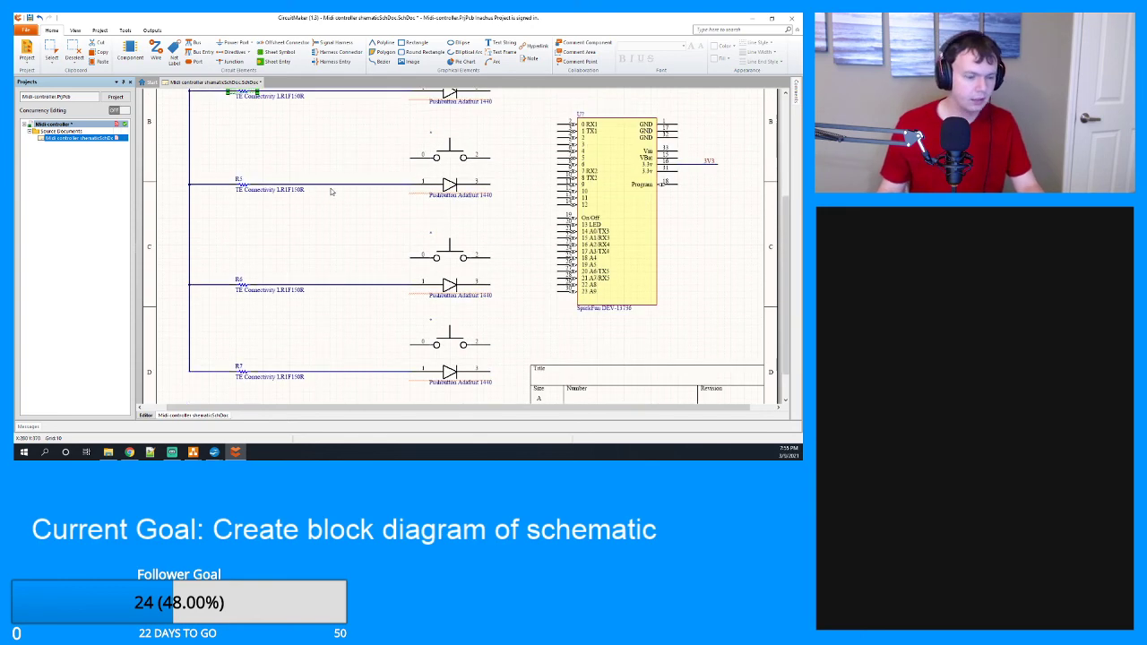
{"action": "scroll", "coordinate": [376, 197], "scroll_direction": "up", "scroll_amount": 2}
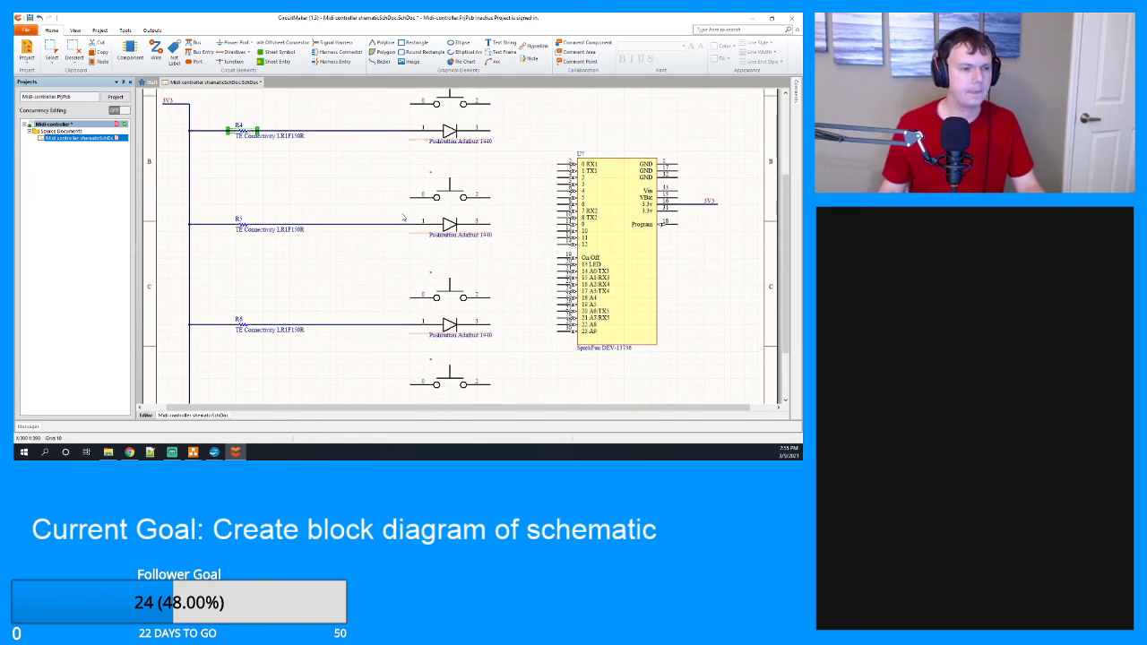
{"action": "left_click", "coordinate": [156, 51]}
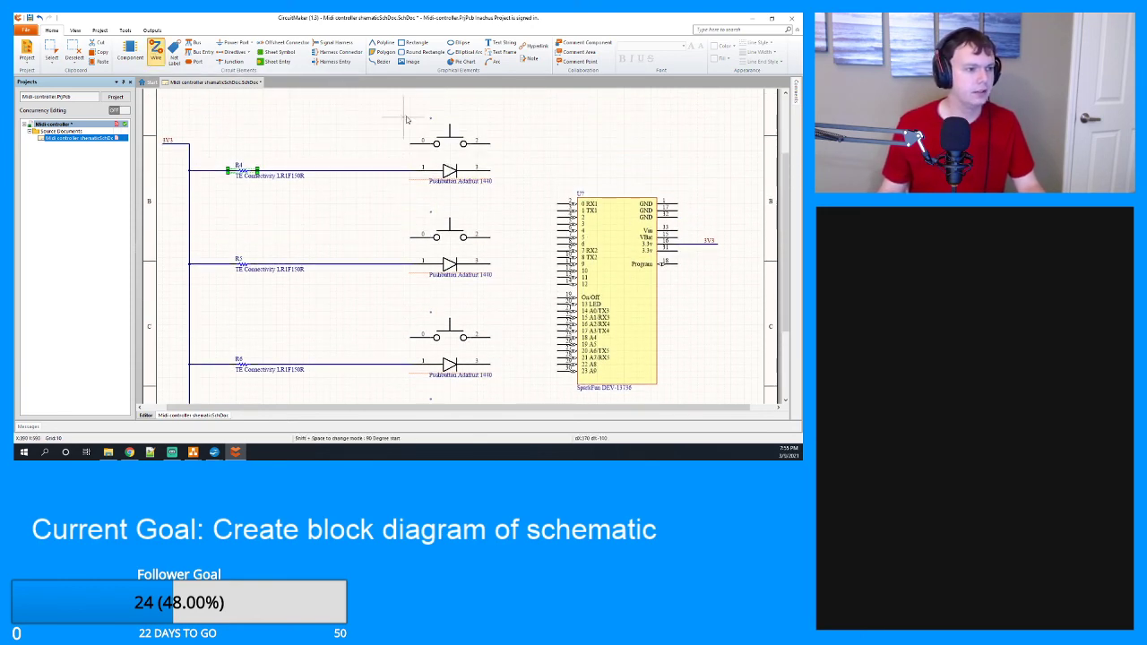
{"action": "left_click", "coordinate": [410, 144]}
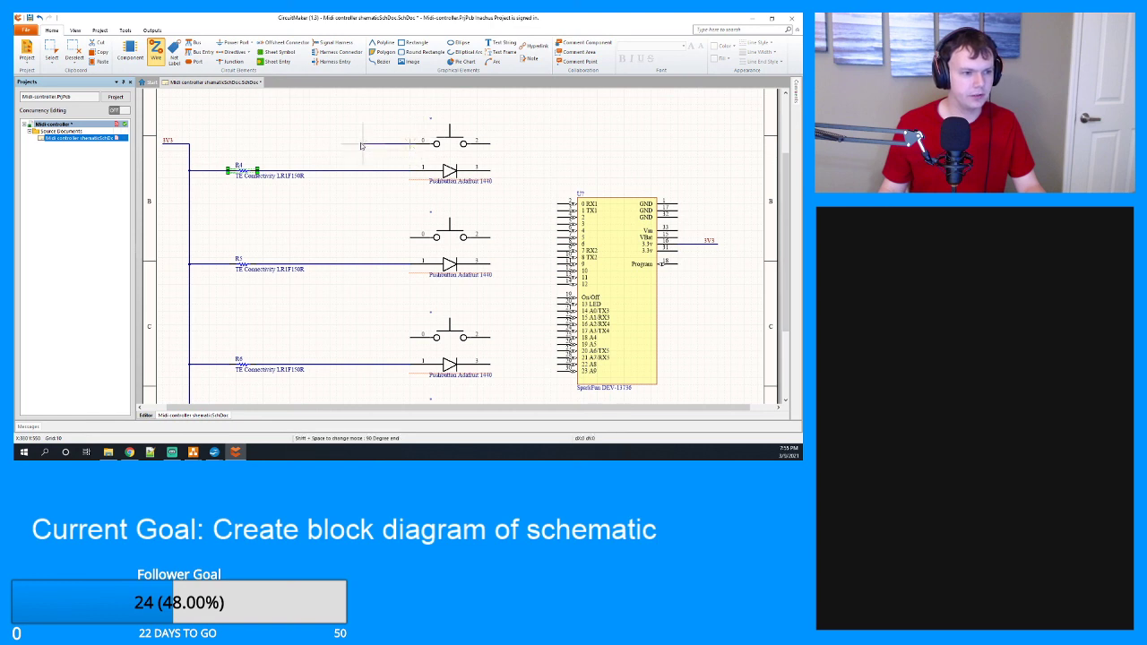
{"action": "left_click", "coordinate": [362, 145]}
{"action": "right_click", "coordinate": [362, 145]}
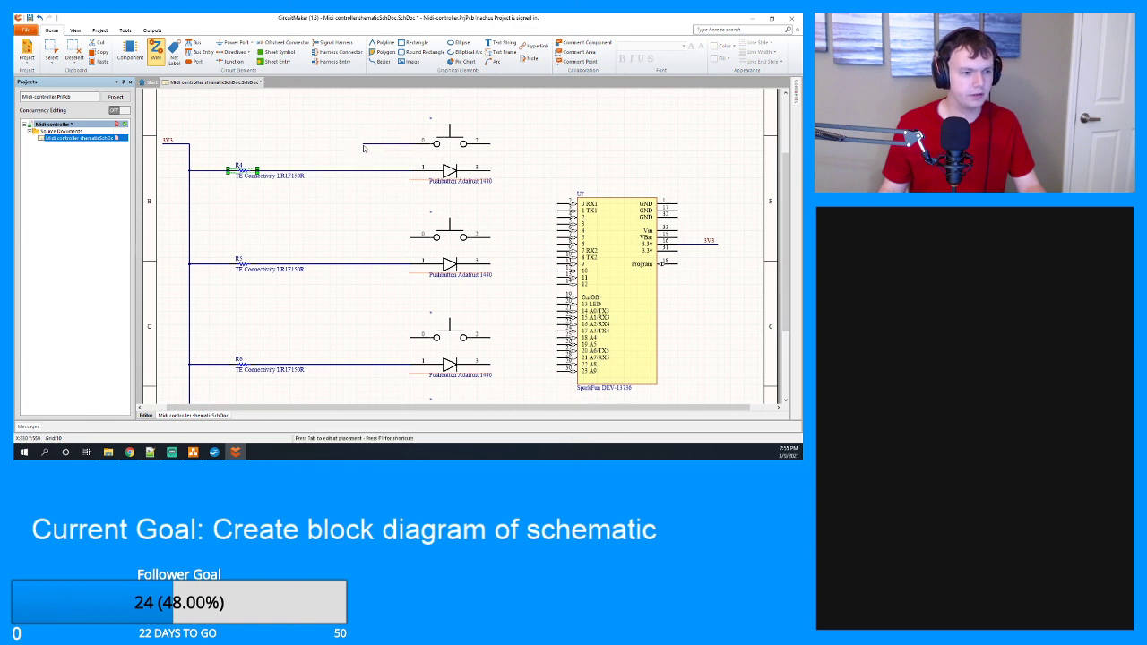
{"action": "left_click", "coordinate": [365, 238]}
{"action": "right_click", "coordinate": [364, 238]}
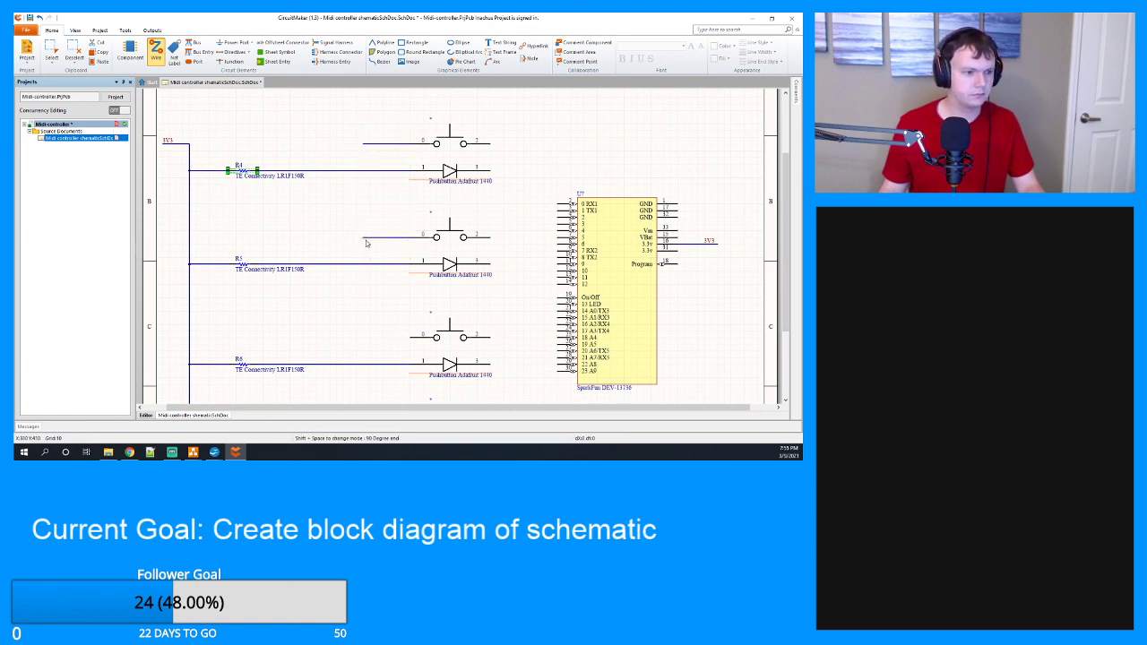
{"action": "left_click", "coordinate": [411, 337]}
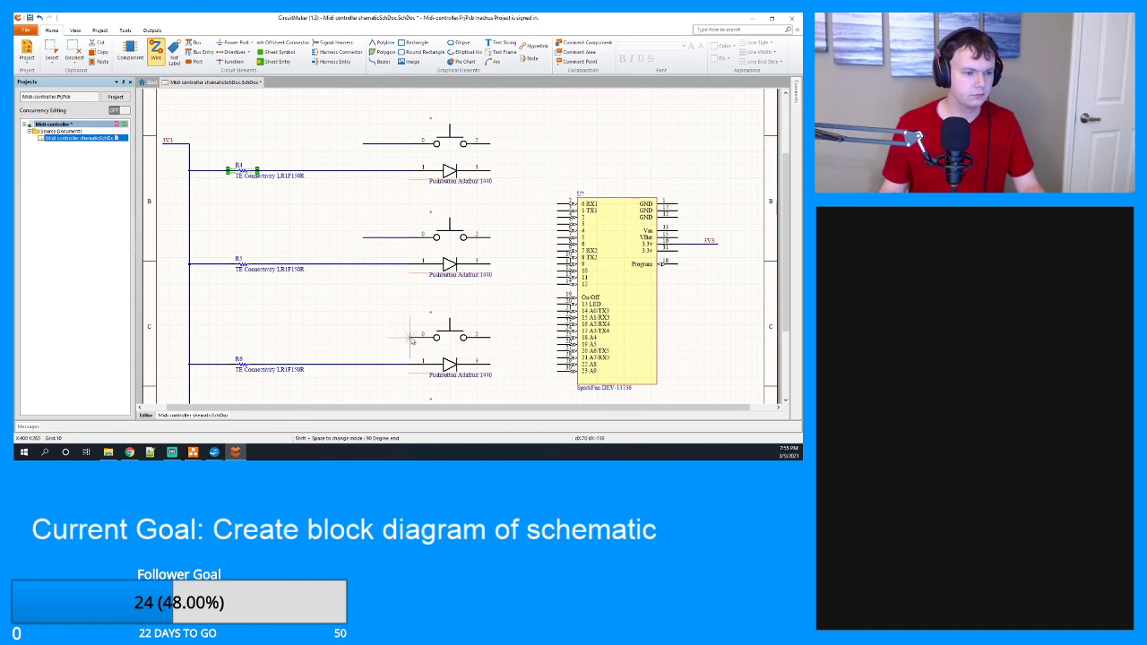
{"action": "left_click", "coordinate": [357, 337]}
{"action": "right_click", "coordinate": [357, 337]}
Draw a matching wire stub from pin 0 of the bottom pushbutton and align the third stub's end with the others.
{"action": "scroll", "coordinate": [385, 314], "scroll_direction": "down", "scroll_amount": 5}
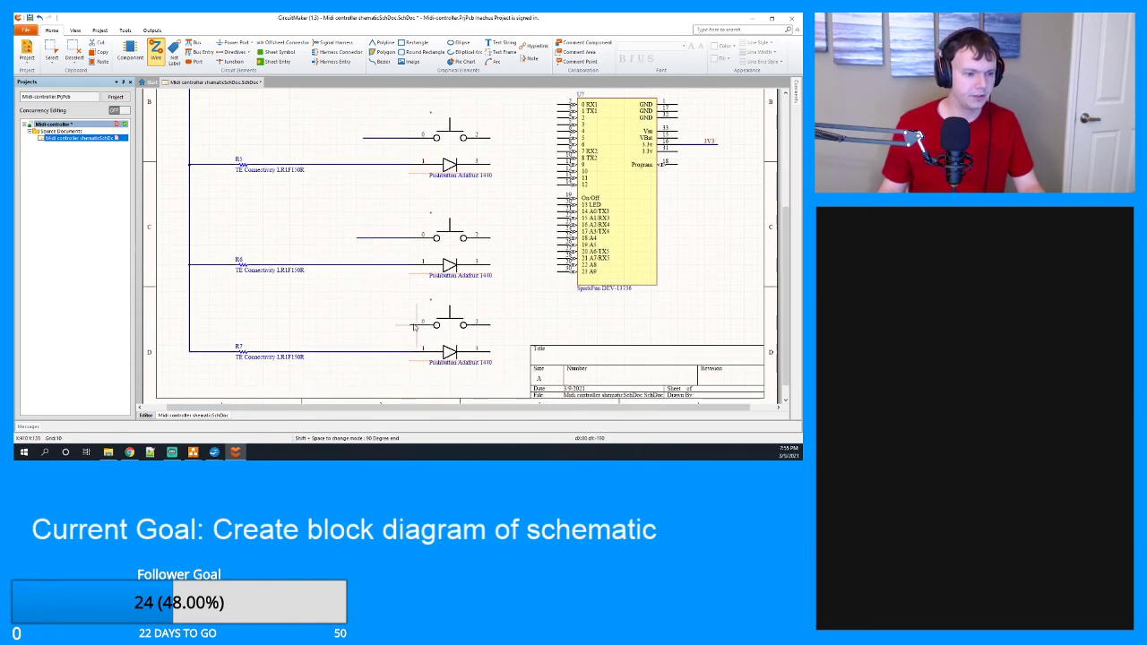
{"action": "left_click", "coordinate": [410, 324]}
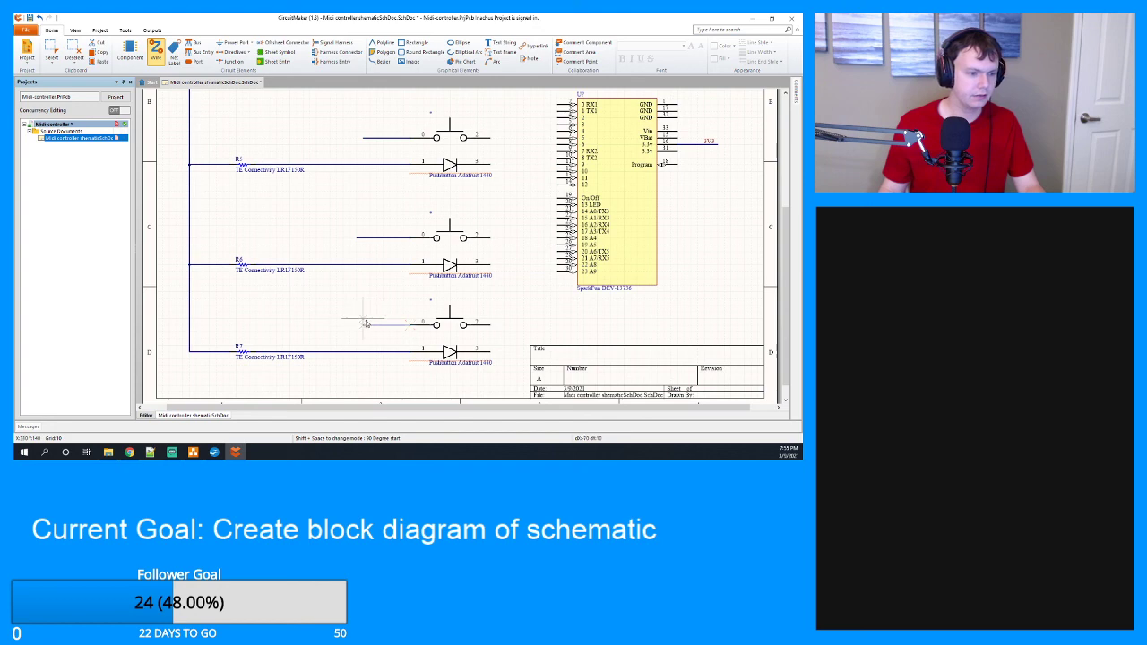
{"action": "left_click", "coordinate": [363, 321]}
{"action": "right_click", "coordinate": [369, 305]}
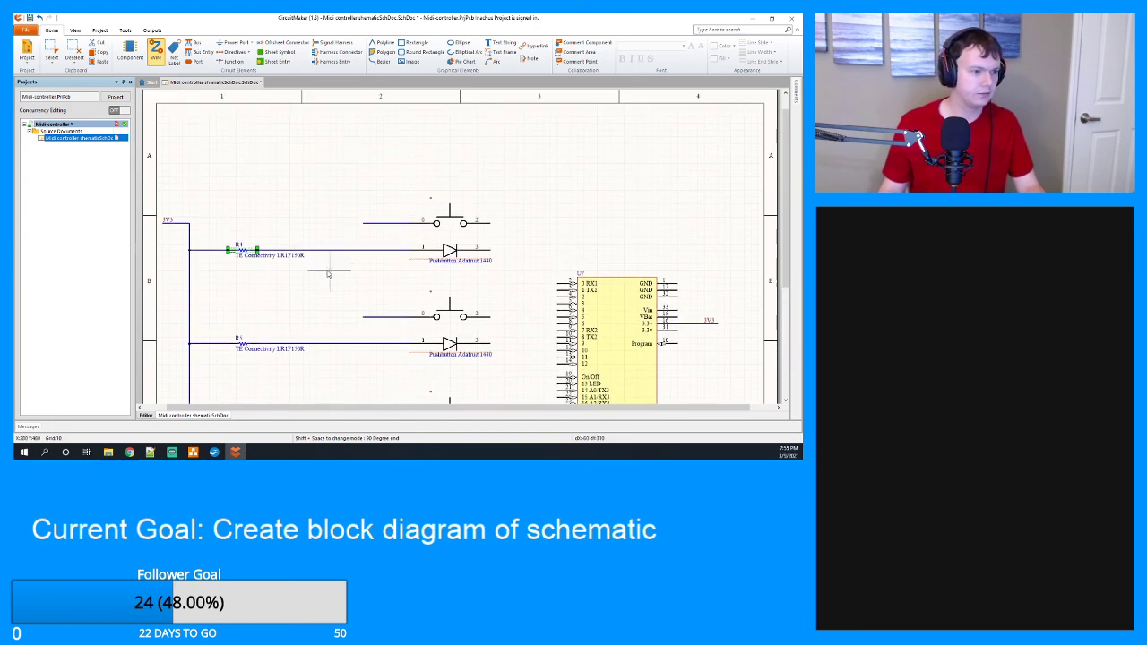
{"action": "scroll", "coordinate": [336, 260], "scroll_direction": "down", "scroll_amount": 7}
{"action": "right_click", "coordinate": [365, 268]}
{"action": "left_click", "coordinate": [360, 278]}
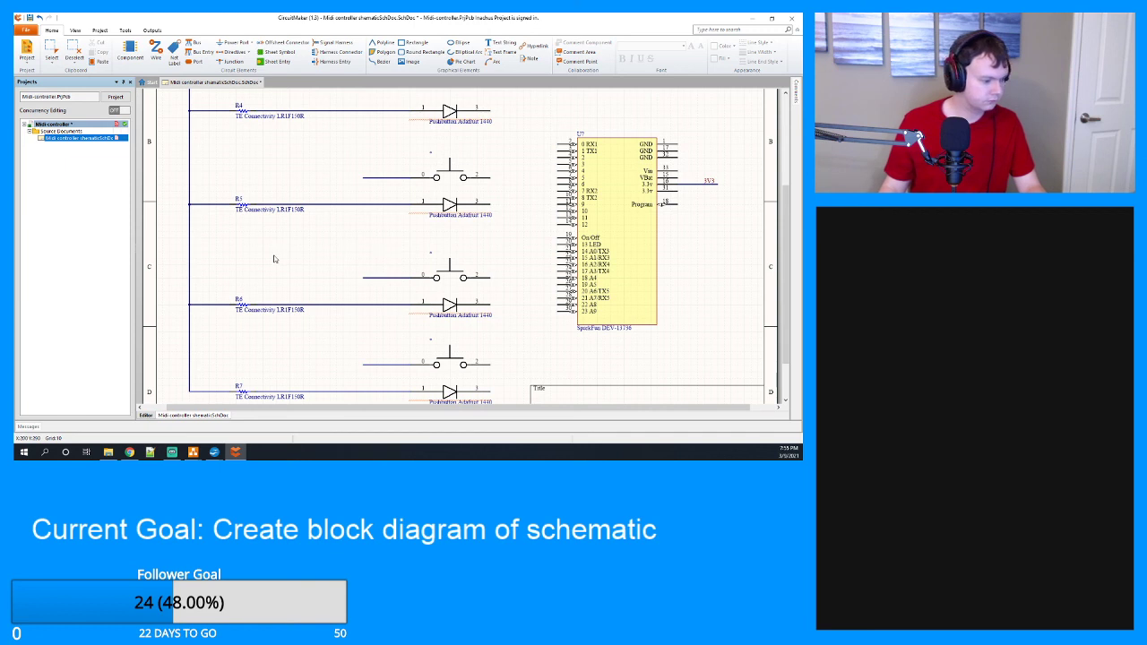
Place a net label on the pin 0 wire stub of each of the four pushbuttons.
{"action": "left_click", "coordinate": [178, 61]}
{"action": "scroll", "coordinate": [358, 180], "scroll_direction": "up", "scroll_amount": 2}
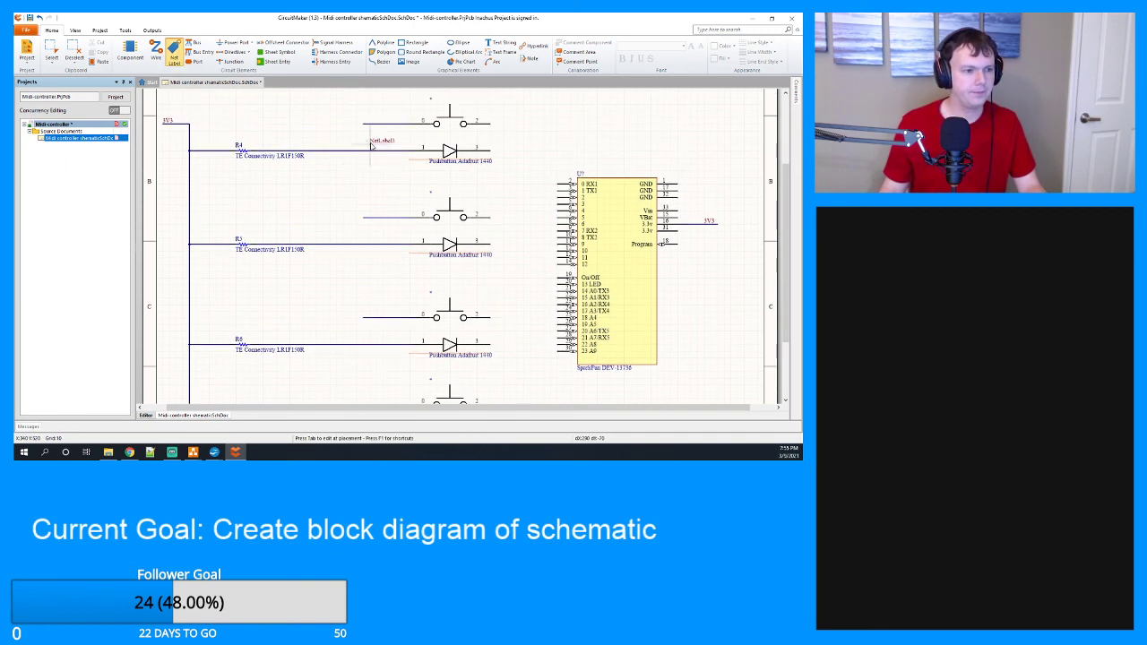
{"action": "left_click", "coordinate": [364, 124]}
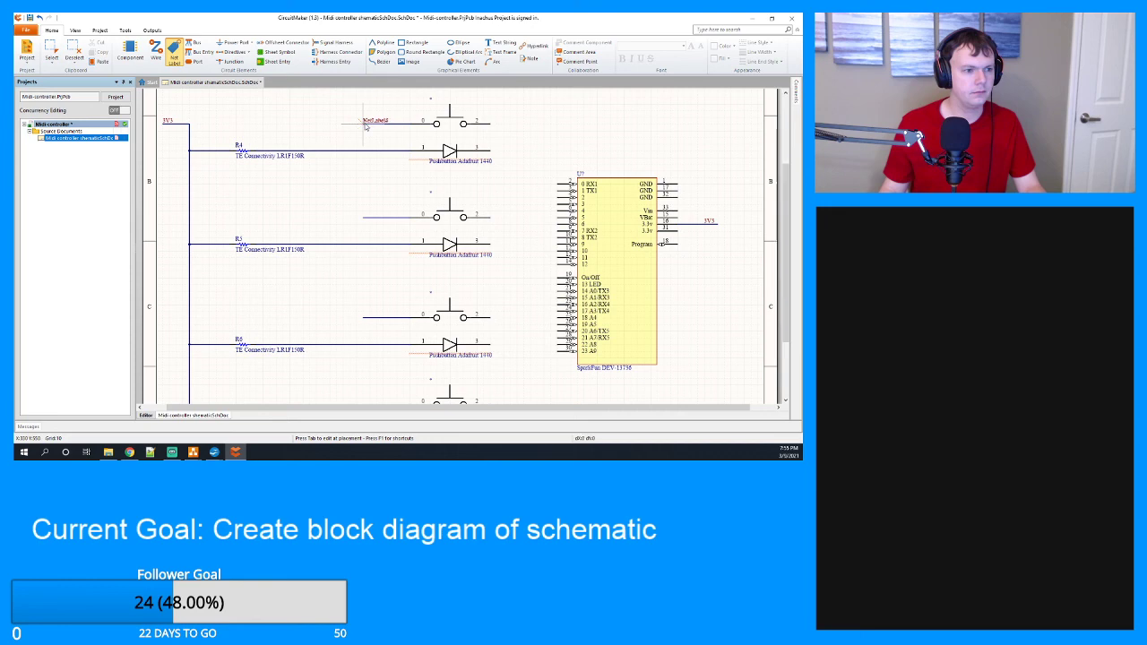
{"action": "left_click", "coordinate": [364, 224]}
{"action": "scroll", "coordinate": [363, 224], "scroll_direction": "down", "scroll_amount": 3}
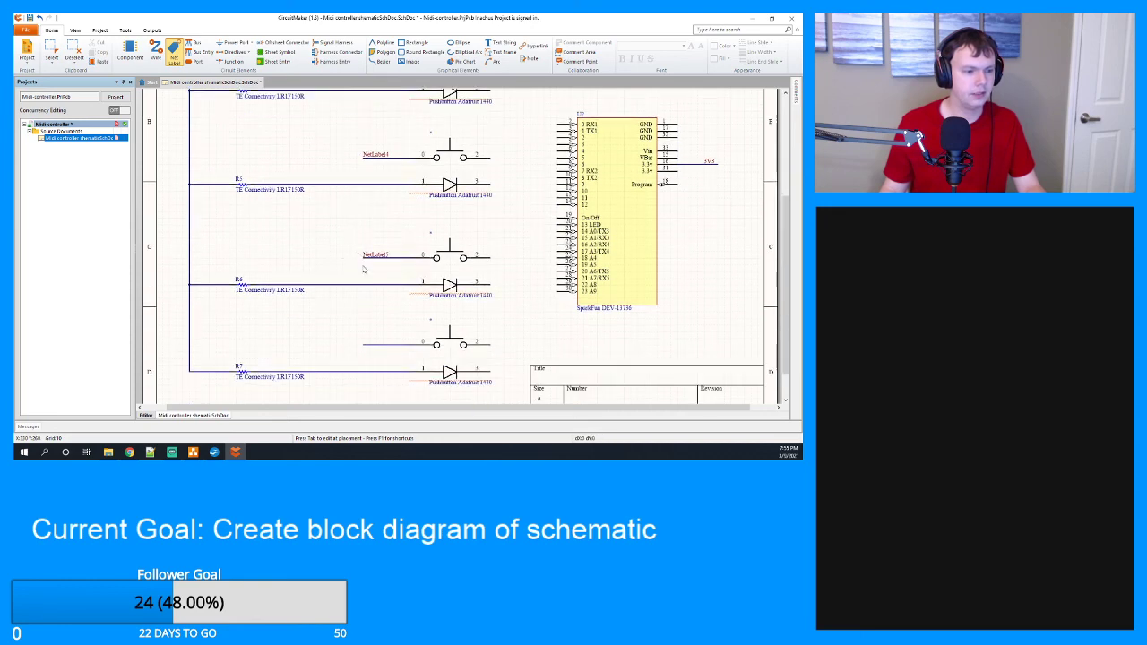
{"action": "left_click", "coordinate": [364, 345]}
{"action": "scroll", "coordinate": [354, 278], "scroll_direction": "up", "scroll_amount": 4}
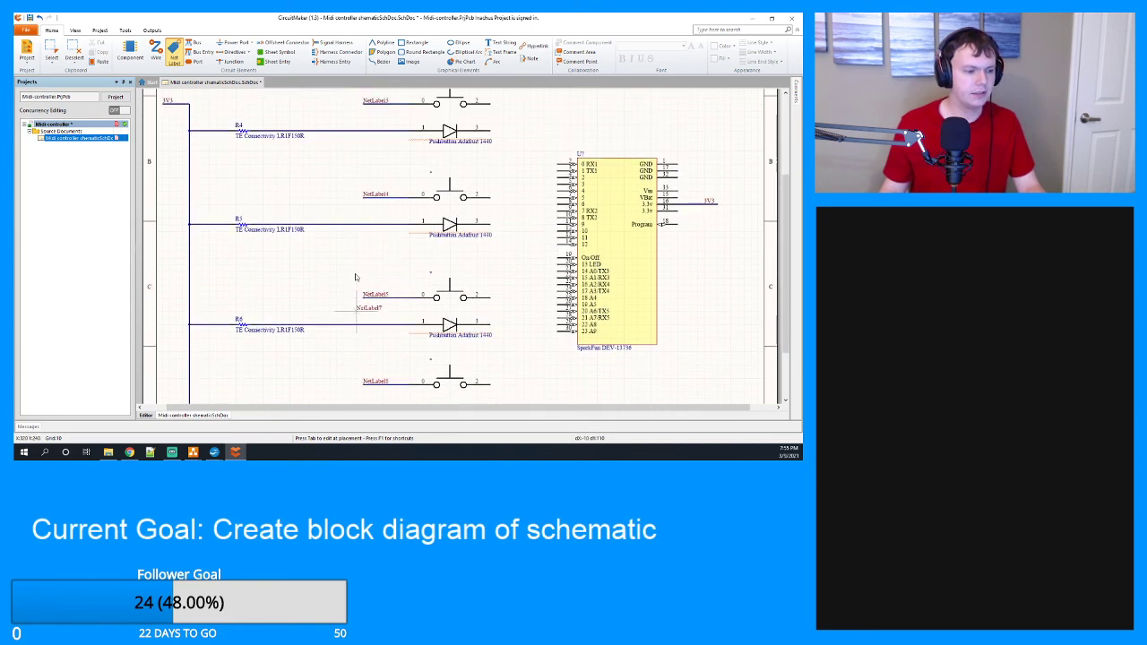
{"action": "key", "text": "Escape"}
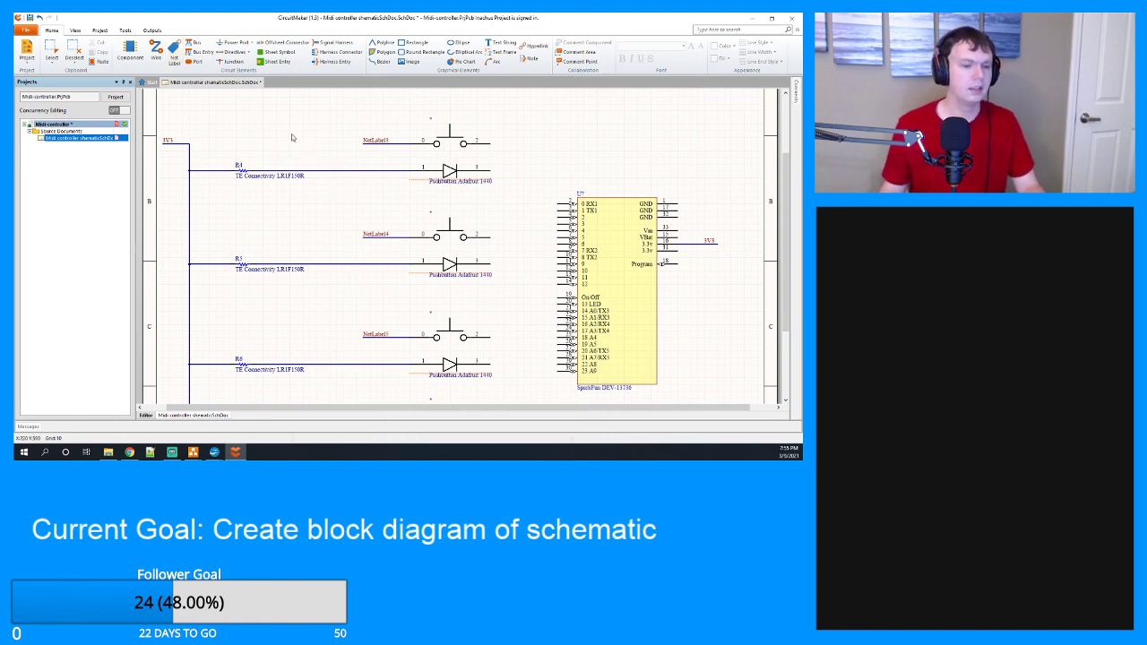
{"action": "left_click", "coordinate": [156, 51]}
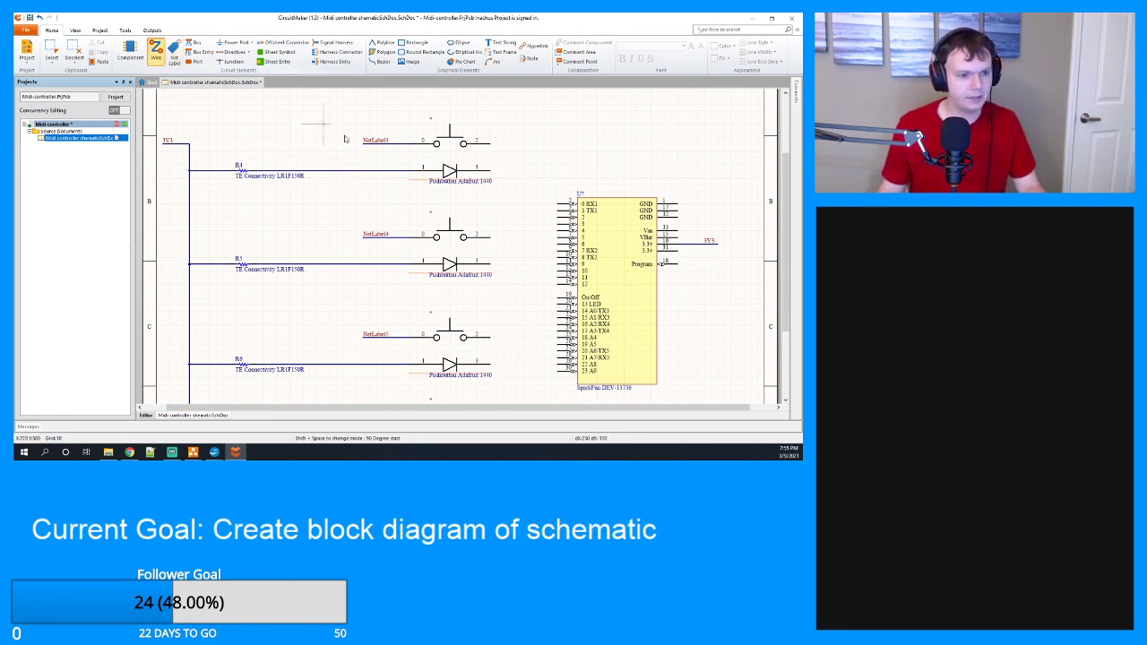
{"action": "scroll", "coordinate": [511, 154], "scroll_direction": "down", "scroll_amount": 1}
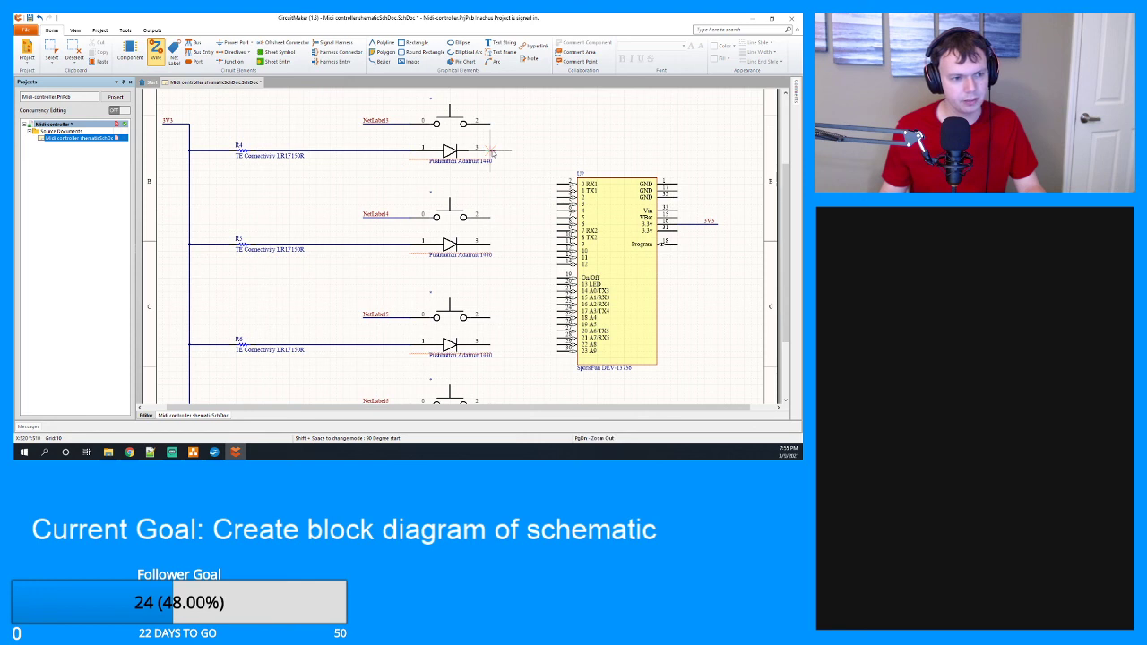
{"action": "left_click", "coordinate": [490, 124]}
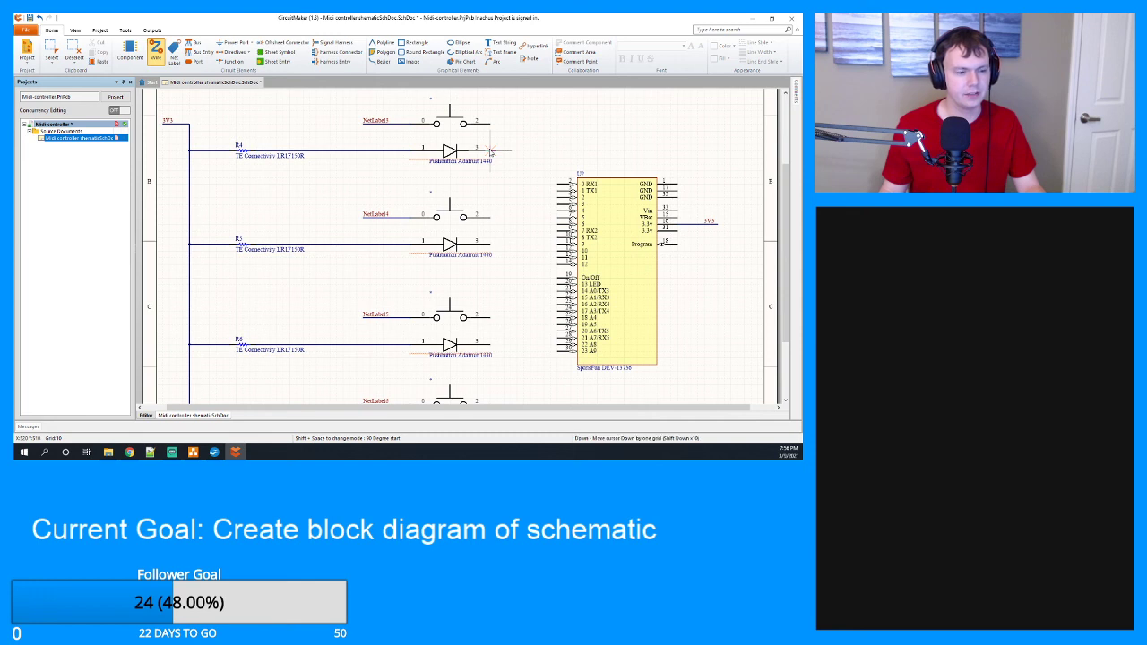
{"action": "scroll", "coordinate": [545, 135], "scroll_direction": "down", "scroll_amount": 1}
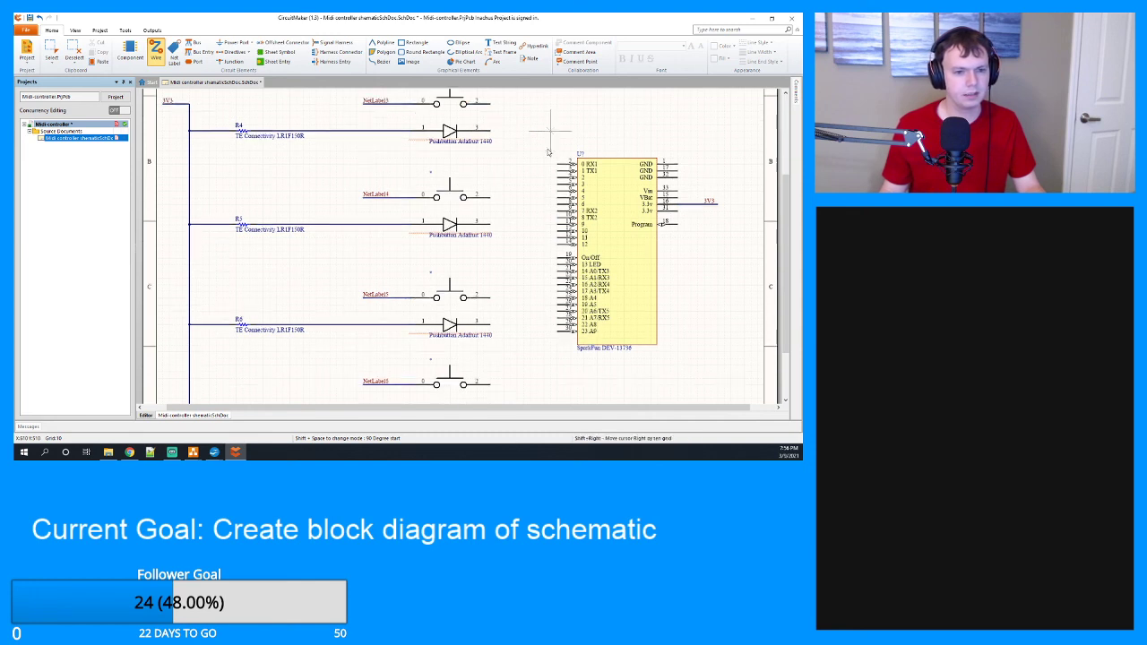
{"action": "key", "text": "Escape"}
Move the microcontroller board with its 3V3 wire and label horizontally away from the pushbuttons to make room.
{"action": "mouse_move", "coordinate": [546, 132]}
{"action": "left_mouse_down"}
{"action": "mouse_move", "coordinate": [705, 286]}
{"action": "mouse_move", "coordinate": [735, 372]}
{"action": "left_mouse_up"}
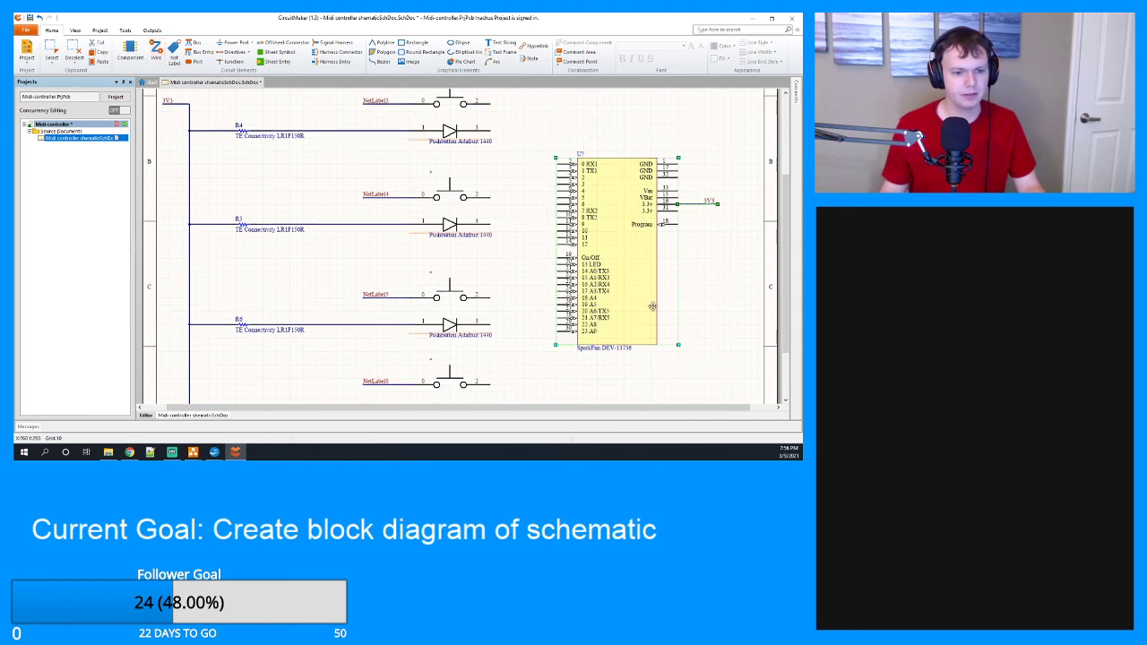
{"action": "left_click_drag", "start_coordinate": [585, 296], "coordinate": [622, 297]}
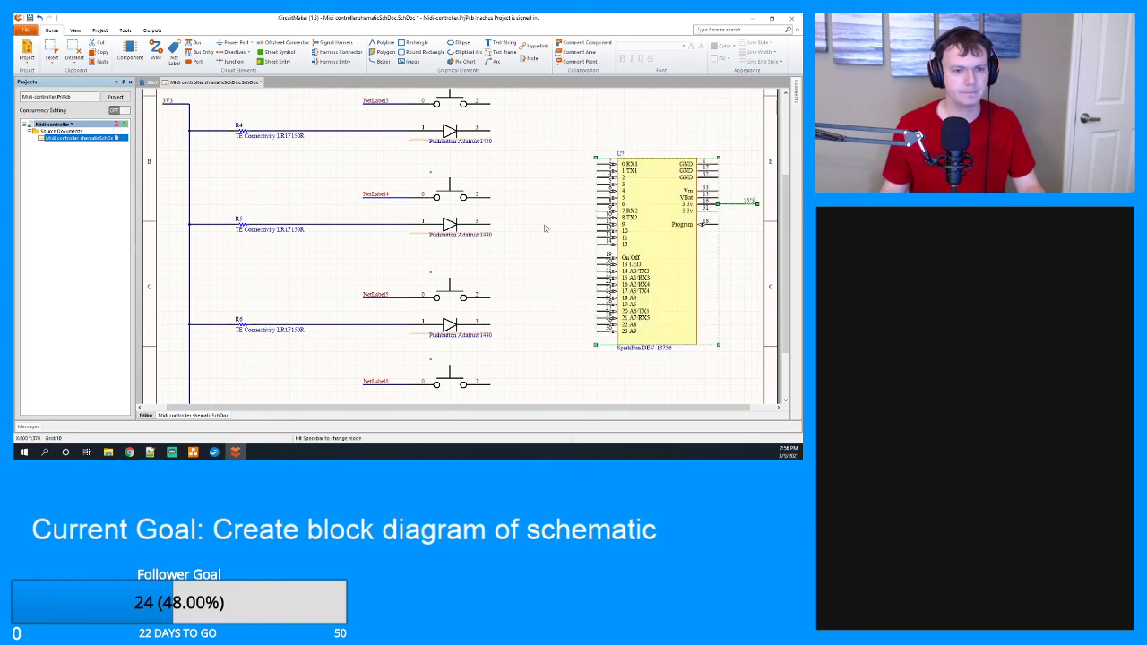
{"action": "left_click", "coordinate": [571, 151]}
Wire pin 3 of the bottom pushbutton's diode outward and a short way down.
{"action": "scroll", "coordinate": [518, 171], "scroll_direction": "down", "scroll_amount": 4}
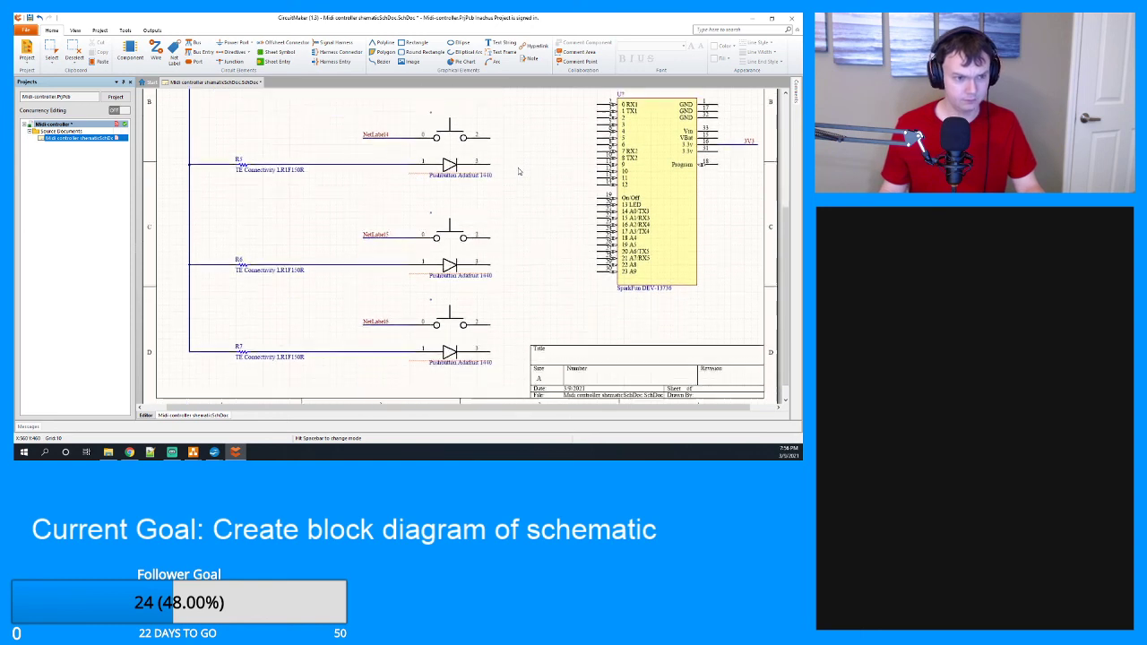
{"action": "left_click", "coordinate": [156, 51]}
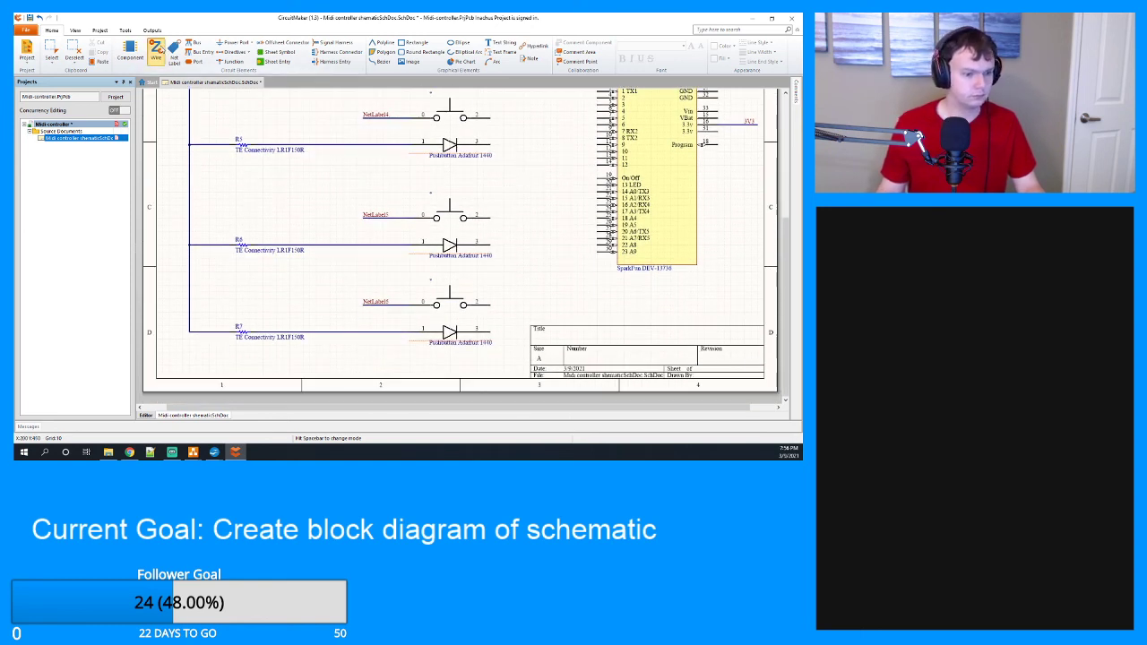
{"action": "left_click", "coordinate": [492, 334]}
{"action": "left_click", "coordinate": [503, 333]}
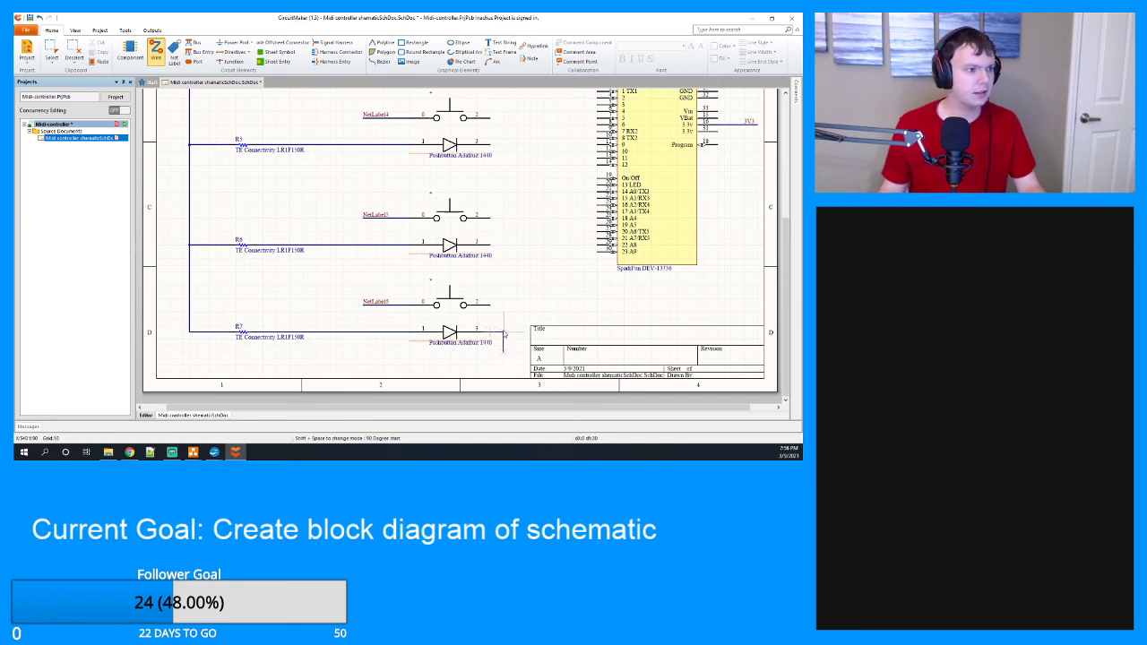
Place a GND power port at the lower end of the bottom diode's pin 3 wire.
{"action": "scroll", "coordinate": [263, 123], "scroll_direction": "up", "scroll_amount": 5}
{"action": "scroll", "coordinate": [263, 123], "scroll_direction": "down", "scroll_amount": 6}
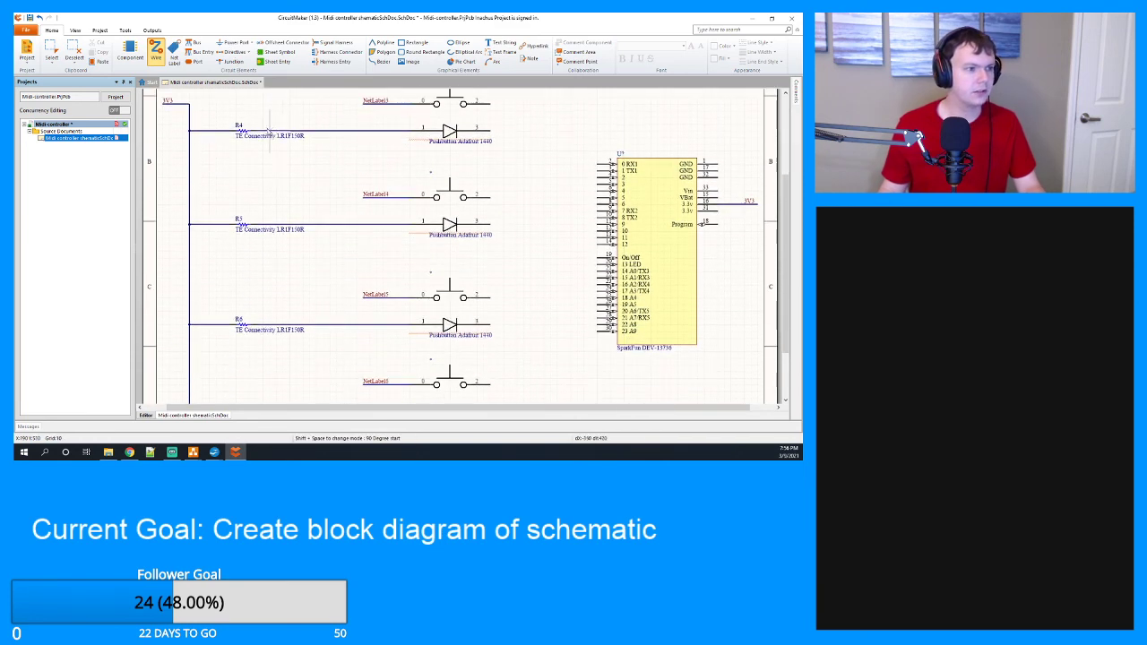
{"action": "scroll", "coordinate": [256, 116], "scroll_direction": "up", "scroll_amount": 6}
{"action": "left_click", "coordinate": [234, 46]}
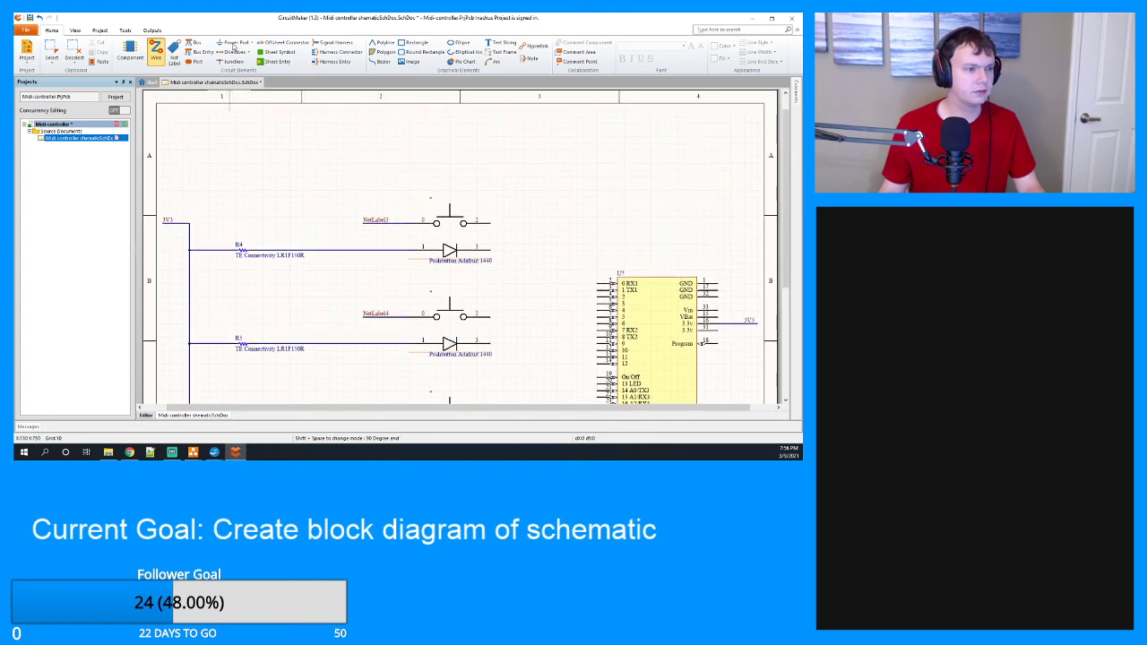
{"action": "left_click", "coordinate": [233, 45]}
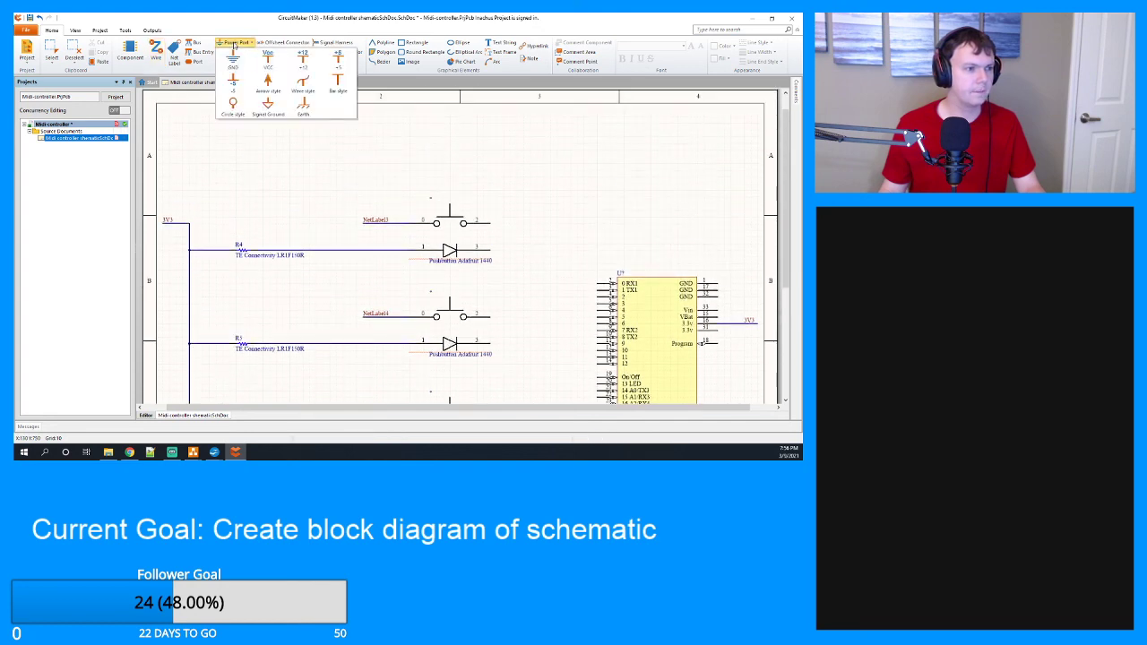
{"action": "left_click", "coordinate": [233, 55]}
{"action": "scroll", "coordinate": [453, 267], "scroll_direction": "down", "scroll_amount": 5}
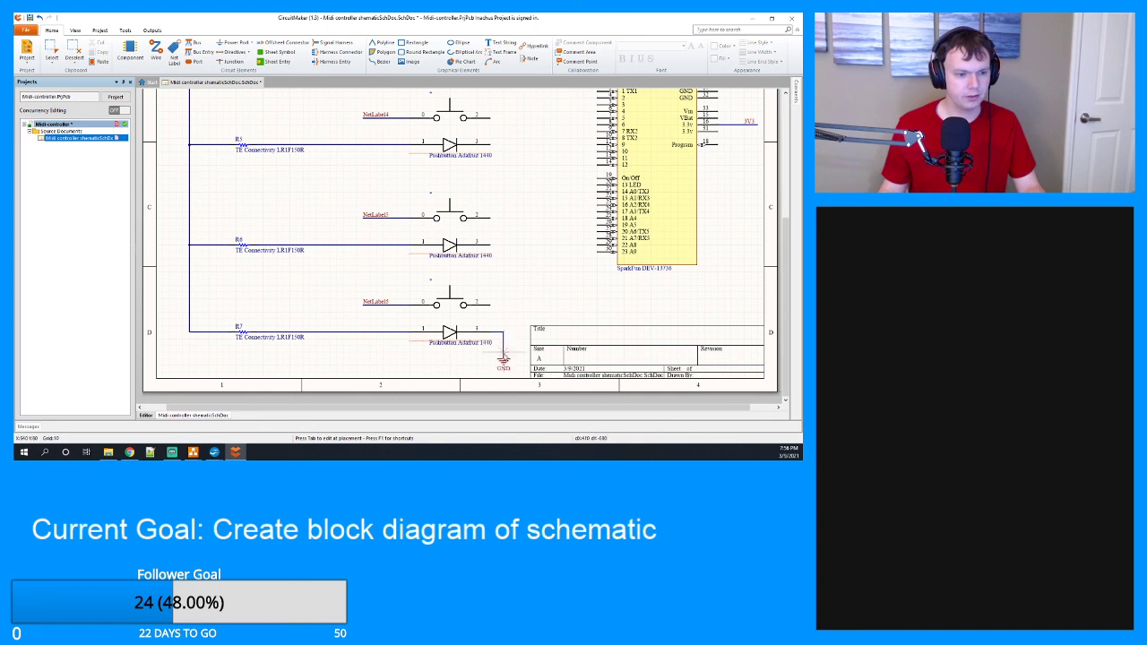
{"action": "left_click", "coordinate": [503, 357]}
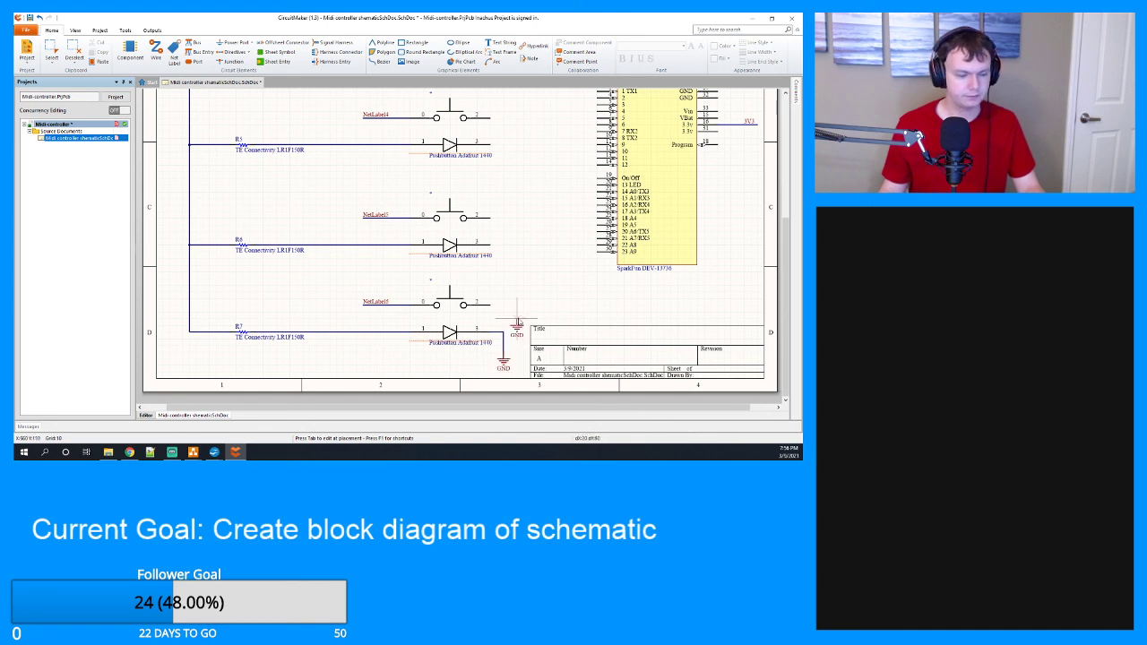
{"action": "key", "text": "Escape"}
Wire pin 3 of the third and second pushbuttons' diodes down to the vertical GND line.
{"action": "left_click", "coordinate": [156, 52]}
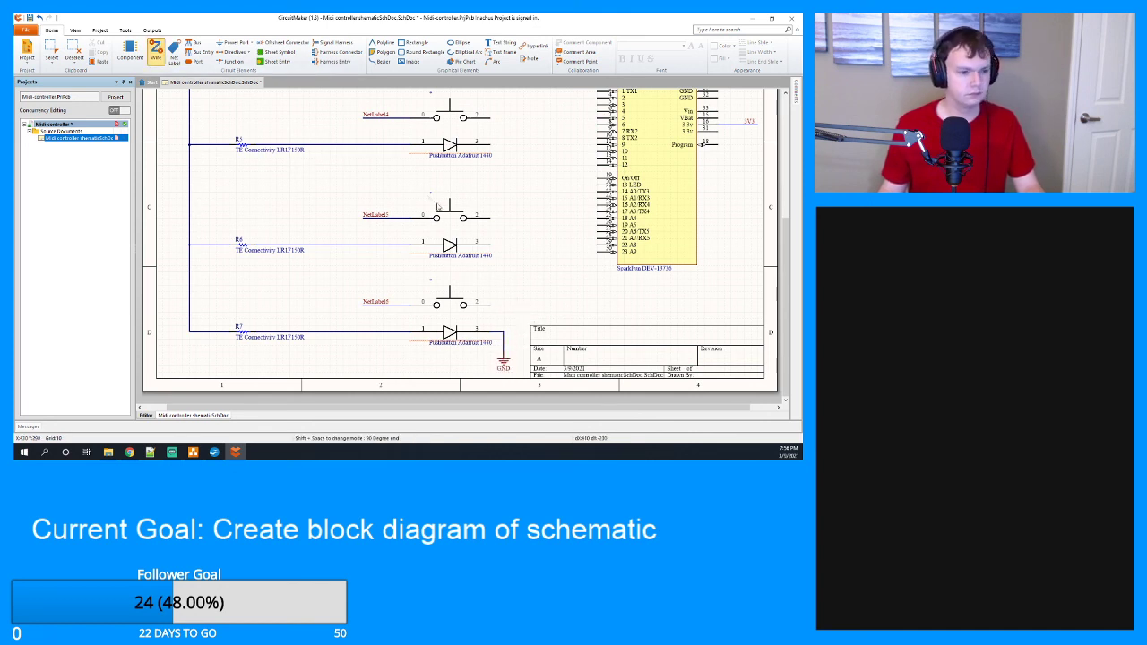
{"action": "left_click", "coordinate": [490, 245]}
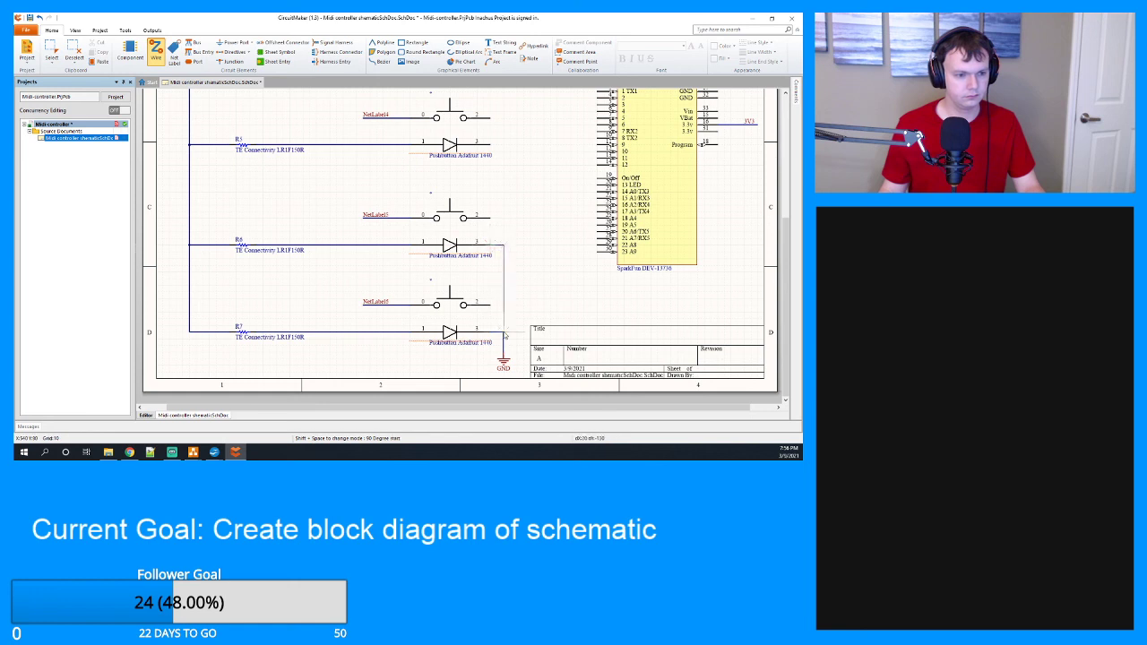
{"action": "left_click", "coordinate": [504, 332]}
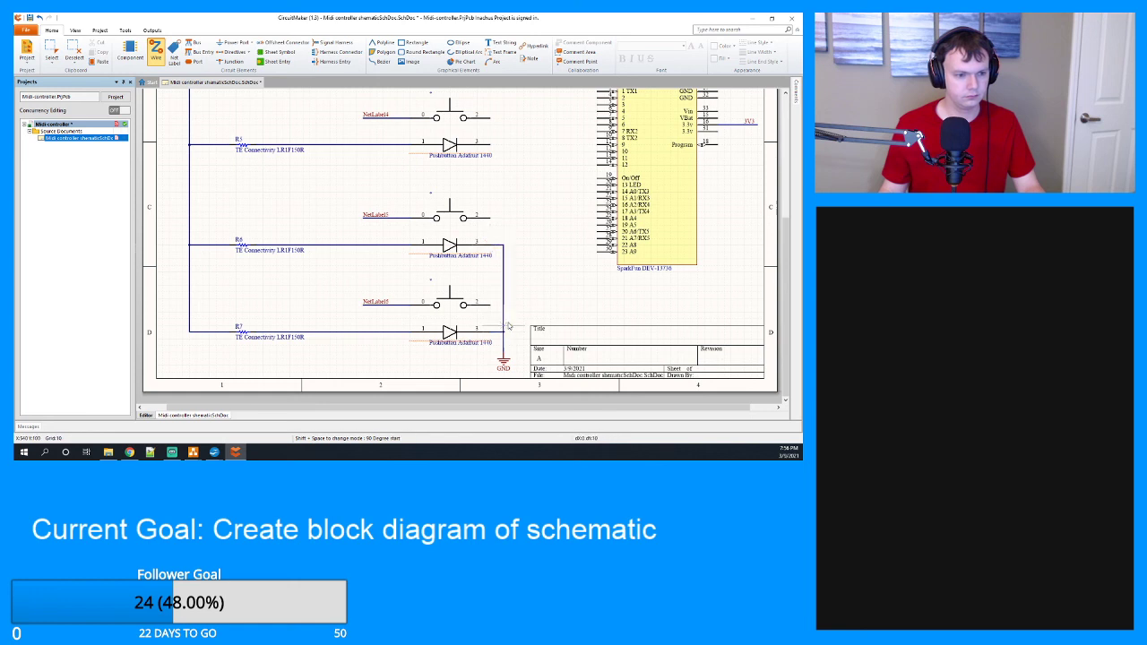
{"action": "left_click", "coordinate": [491, 144]}
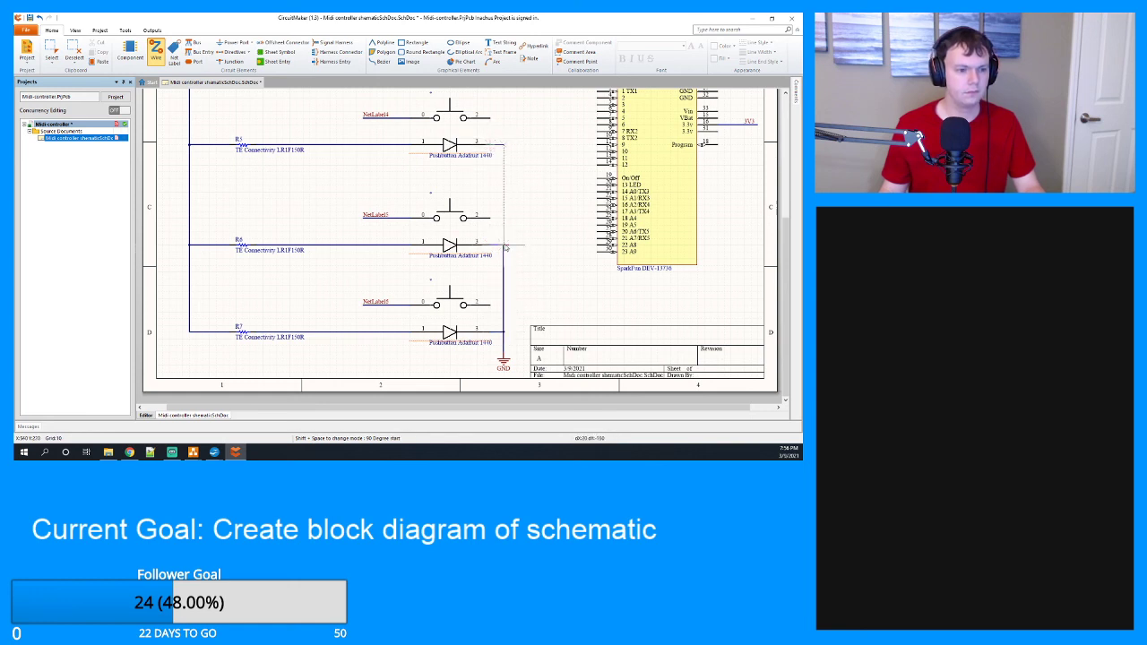
{"action": "left_click", "coordinate": [504, 244]}
{"action": "scroll", "coordinate": [504, 224], "scroll_direction": "up", "scroll_amount": 3}
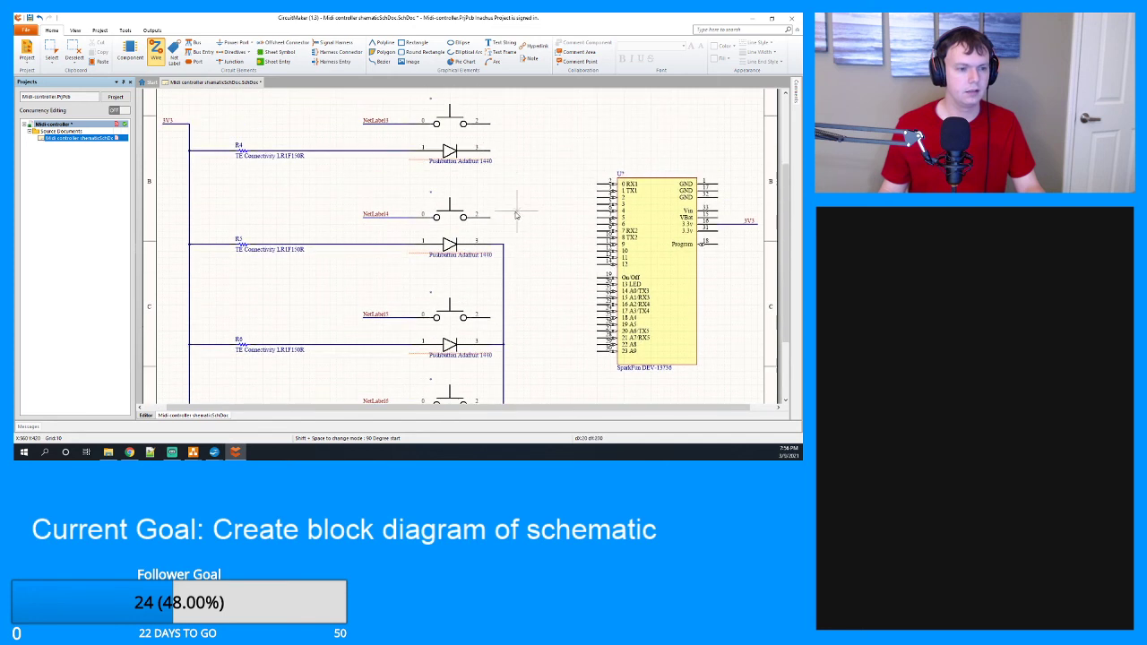
Wire the top pushbutton's diode pin 3 down to the vertical GND line and its switch pin 2 to microcontroller pin 2.
{"action": "left_click", "coordinate": [490, 151]}
{"action": "left_click", "coordinate": [504, 245]}
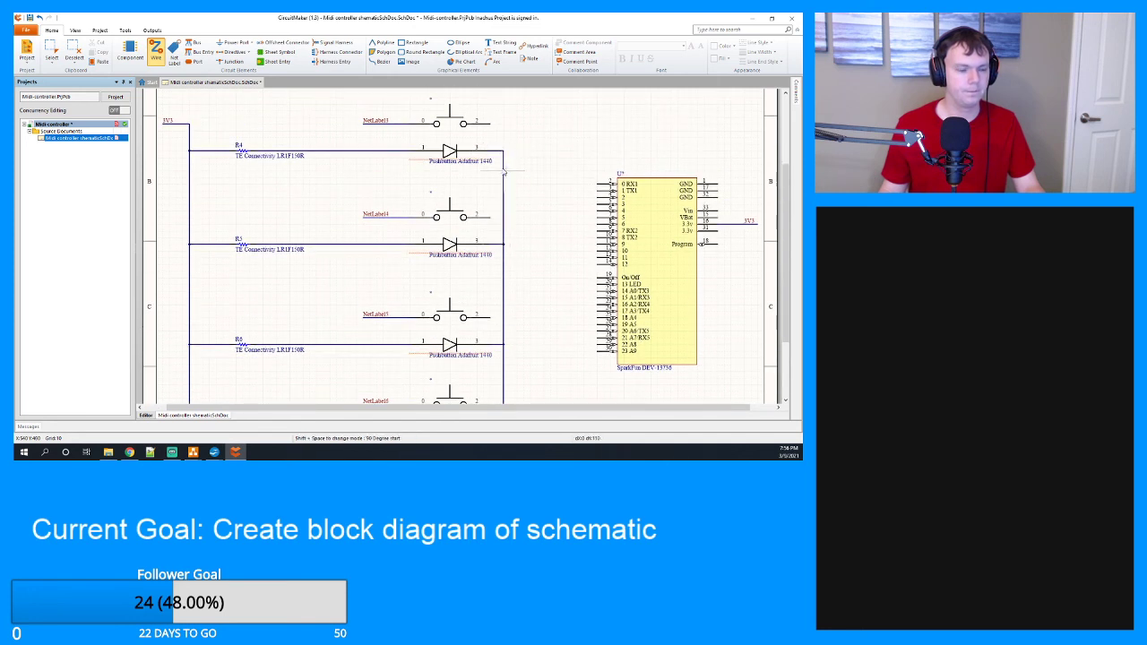
{"action": "left_click", "coordinate": [491, 124]}
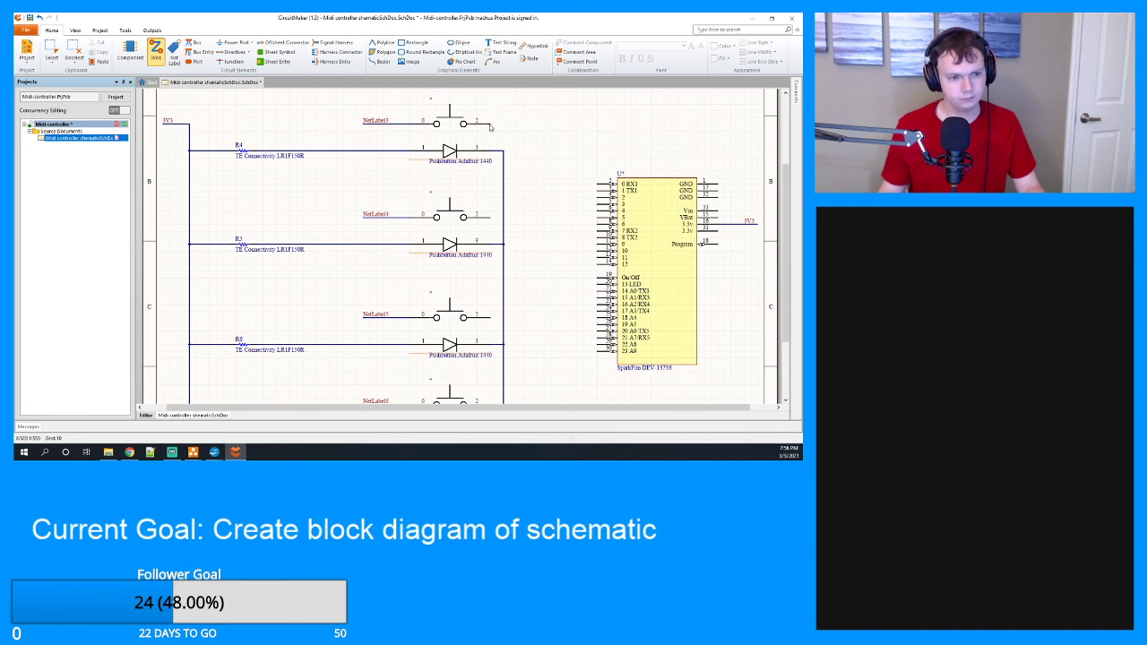
{"action": "left_click", "coordinate": [598, 197]}
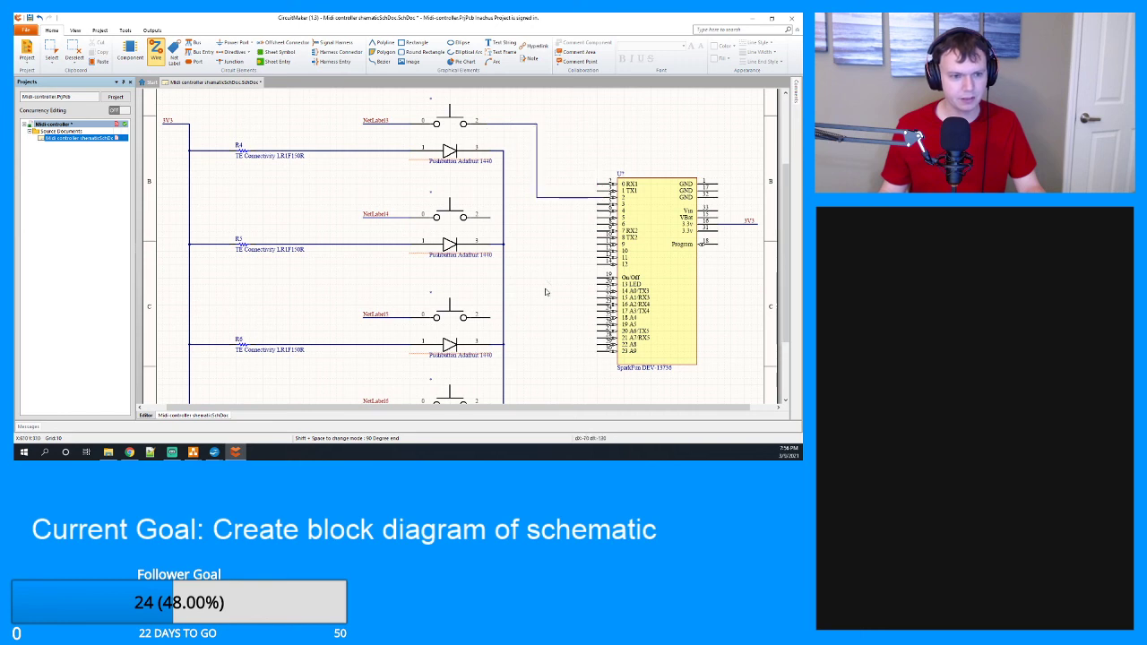
Wire switch pin 2 of the second and third pushbuttons to microcontroller pins 3 and 4.
{"action": "left_click", "coordinate": [491, 217]}
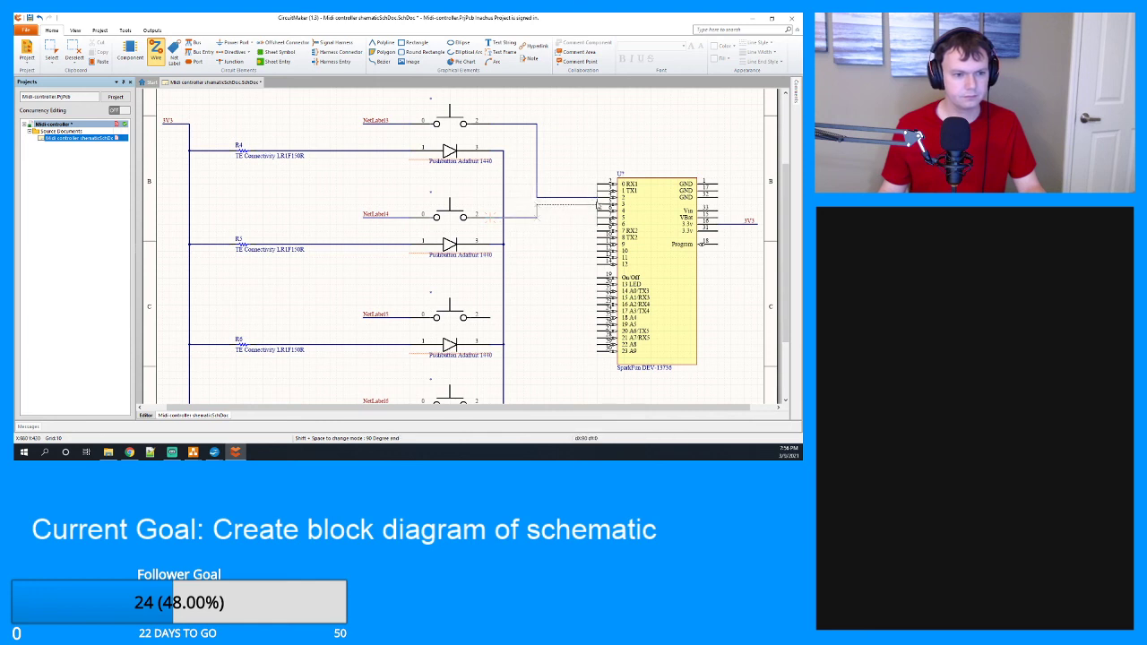
{"action": "left_click", "coordinate": [597, 206]}
{"action": "scroll", "coordinate": [506, 288], "scroll_direction": "down", "scroll_amount": 1}
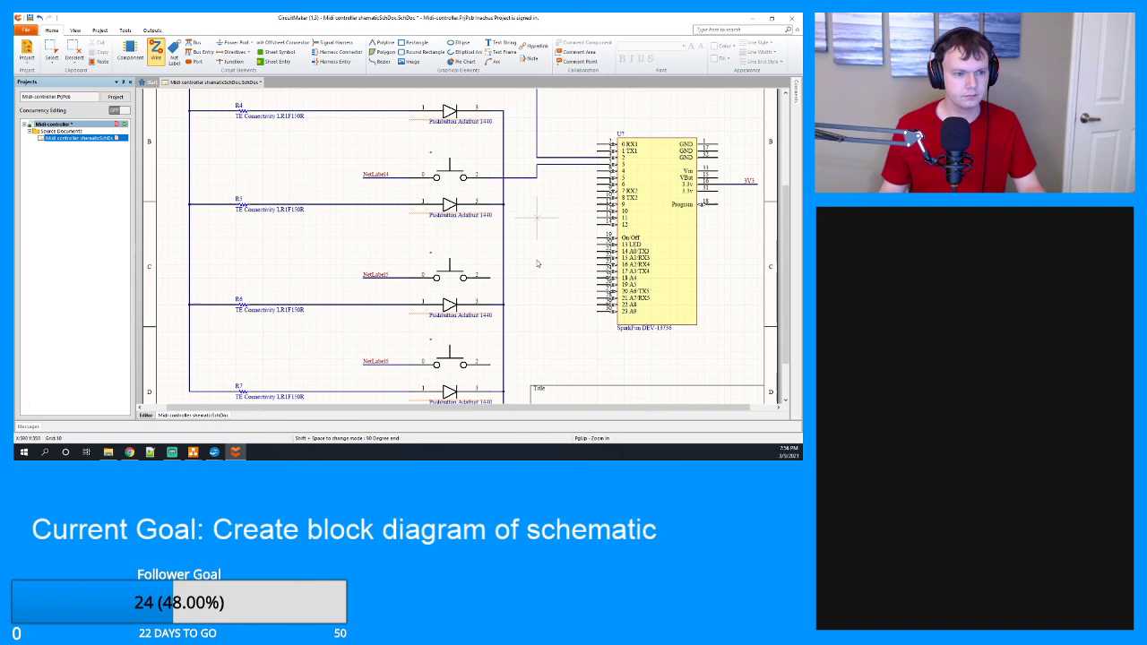
{"action": "left_click", "coordinate": [494, 281]}
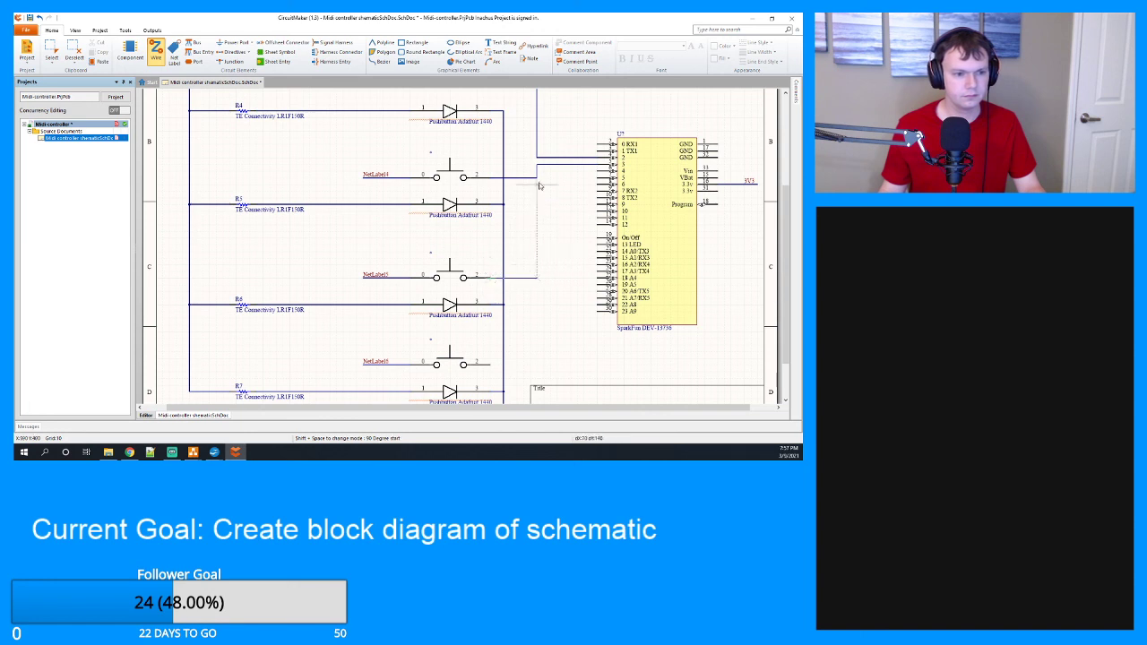
{"action": "left_click", "coordinate": [610, 170]}
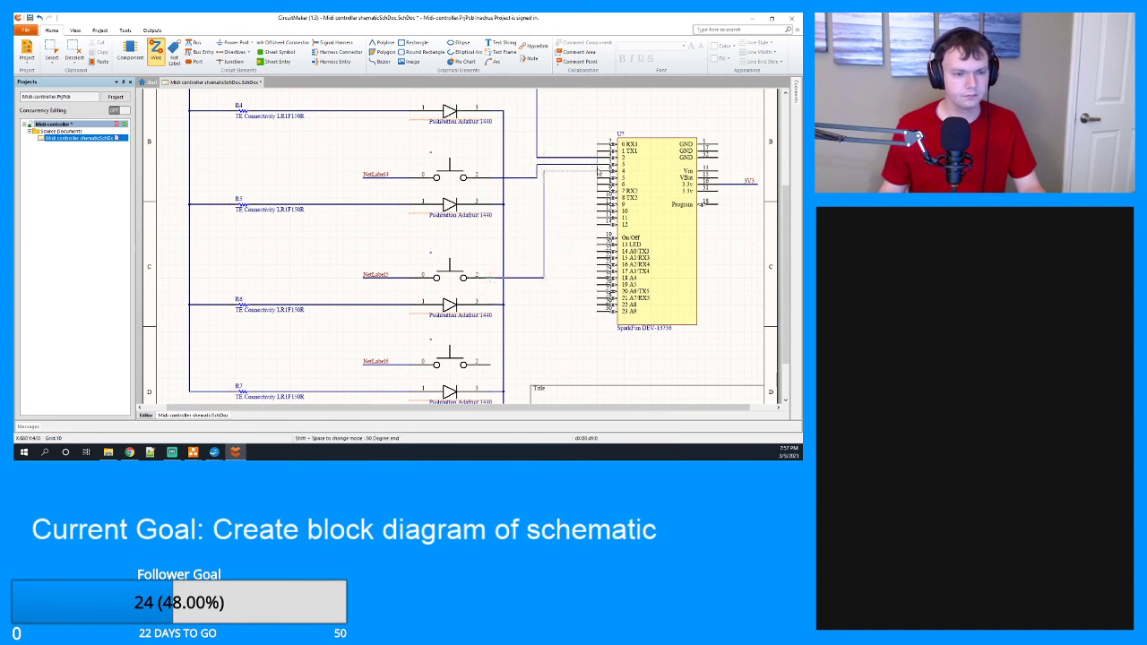
Wire switch pin 2 of the bottom pushbutton to microcontroller pin 5 and finish wiring.
{"action": "left_click", "coordinate": [489, 363]}
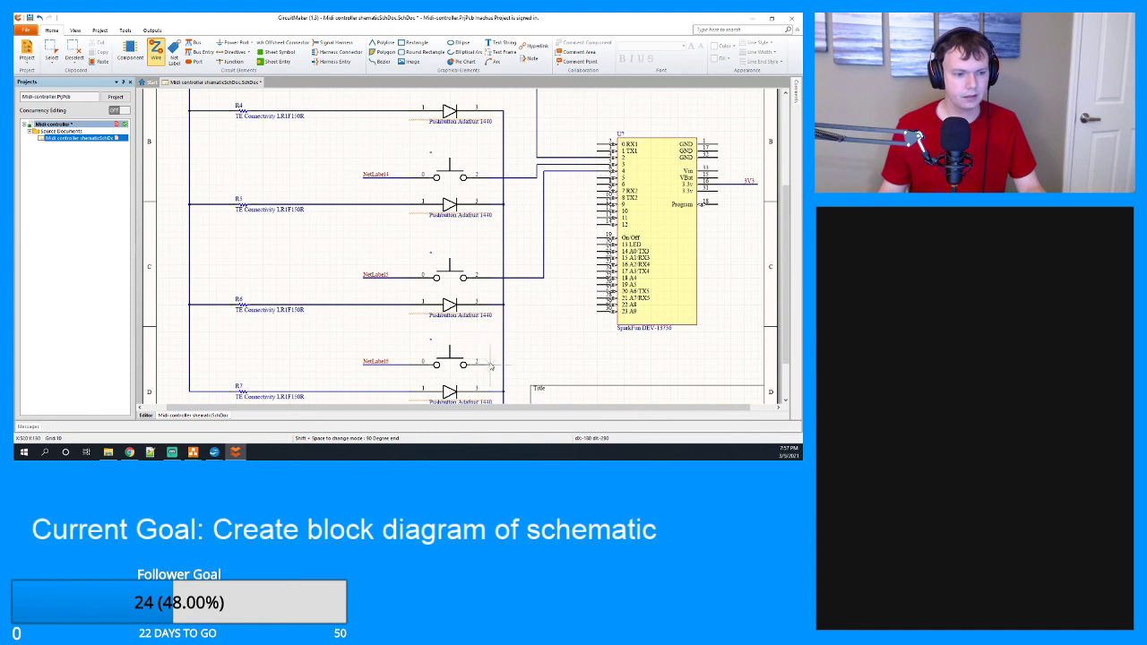
{"action": "left_click", "coordinate": [551, 179]}
{"action": "left_click", "coordinate": [598, 179]}
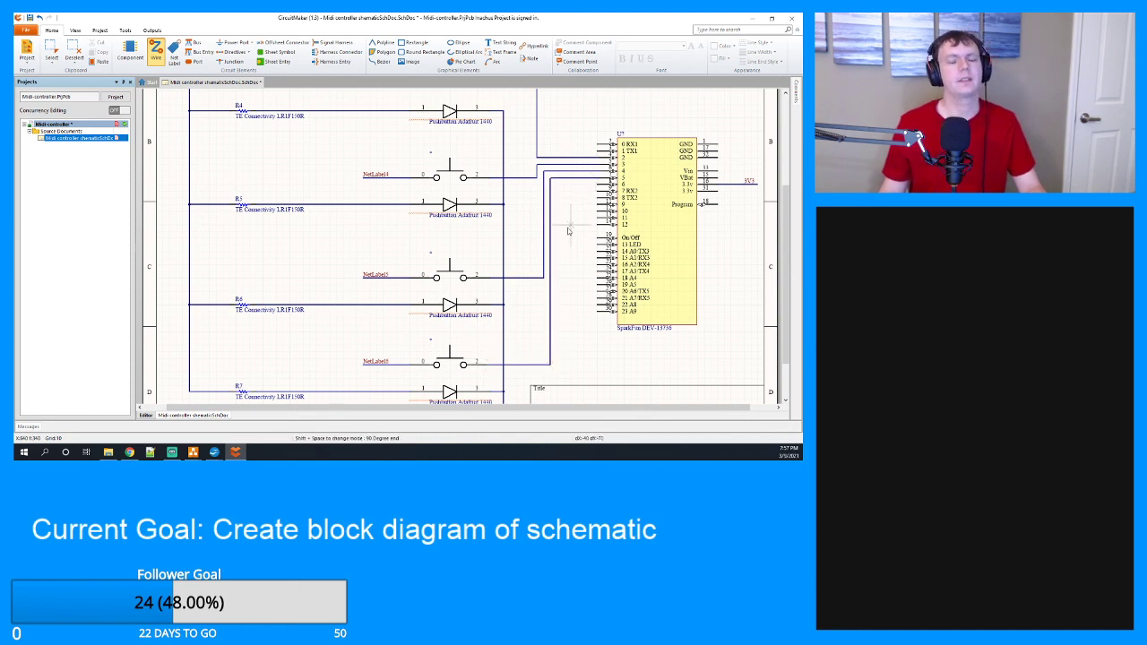
{"action": "key", "text": "Escape"}
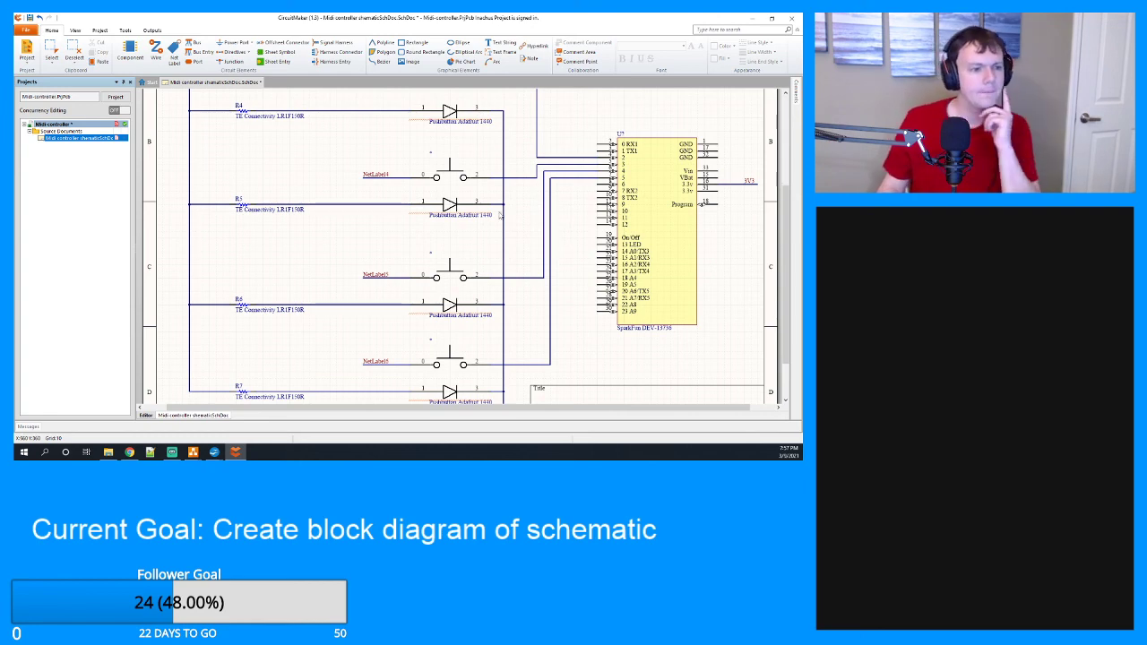
Set the designators of the top and second pushbuttons to SW1 and SW2.
{"action": "scroll", "coordinate": [560, 237], "scroll_direction": "down", "scroll_amount": 1}
{"action": "scroll", "coordinate": [441, 221], "scroll_direction": "up", "scroll_amount": 2}
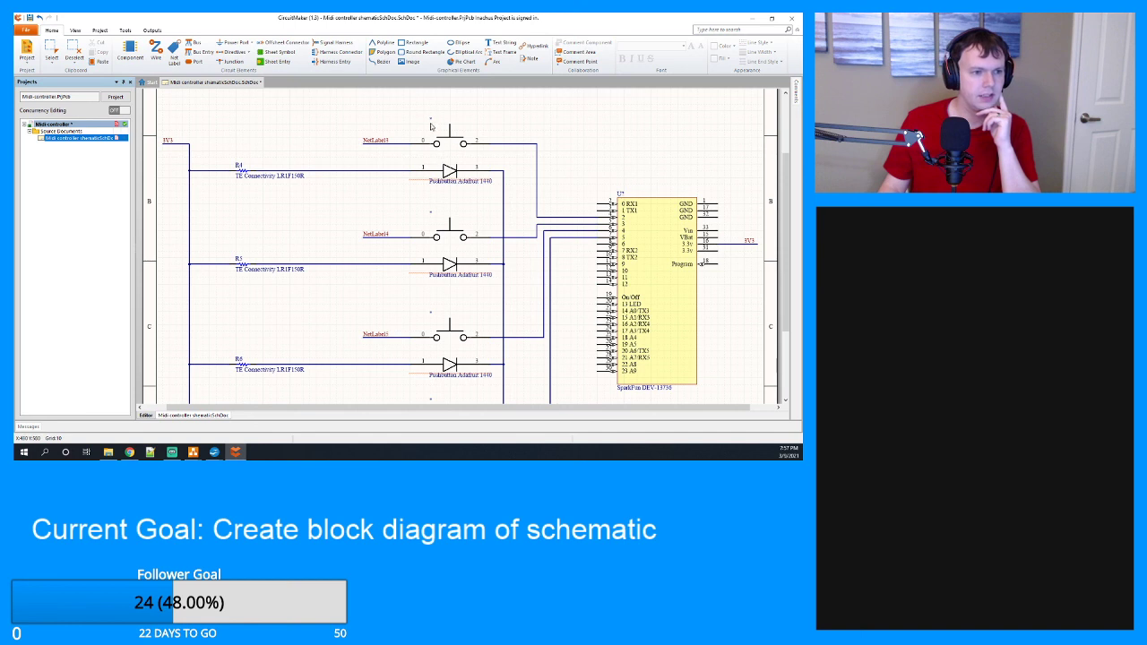
{"action": "left_click", "coordinate": [430, 120]}
{"action": "double_click", "coordinate": [431, 119]}
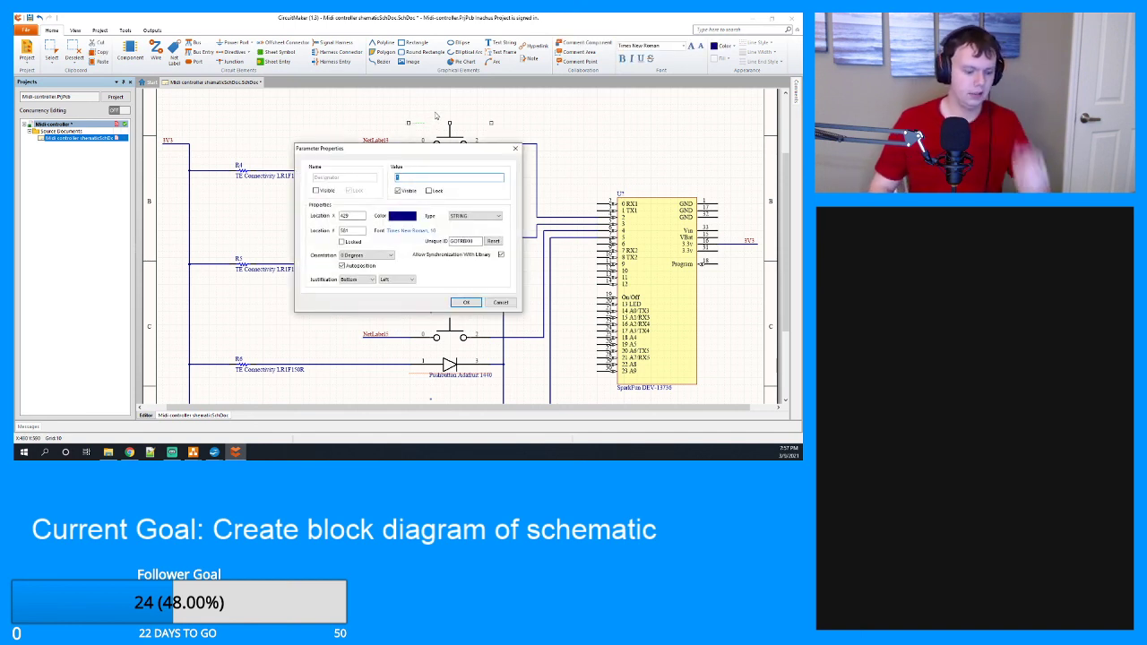
{"action": "key", "text": "Return"}
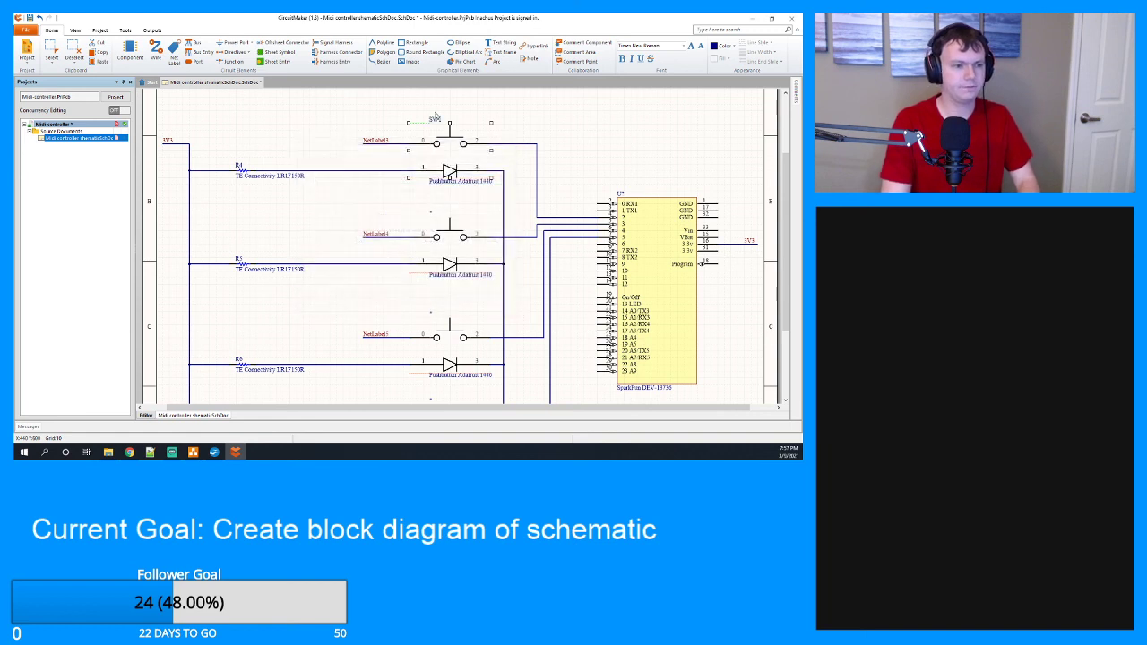
{"action": "double_click", "coordinate": [431, 214]}
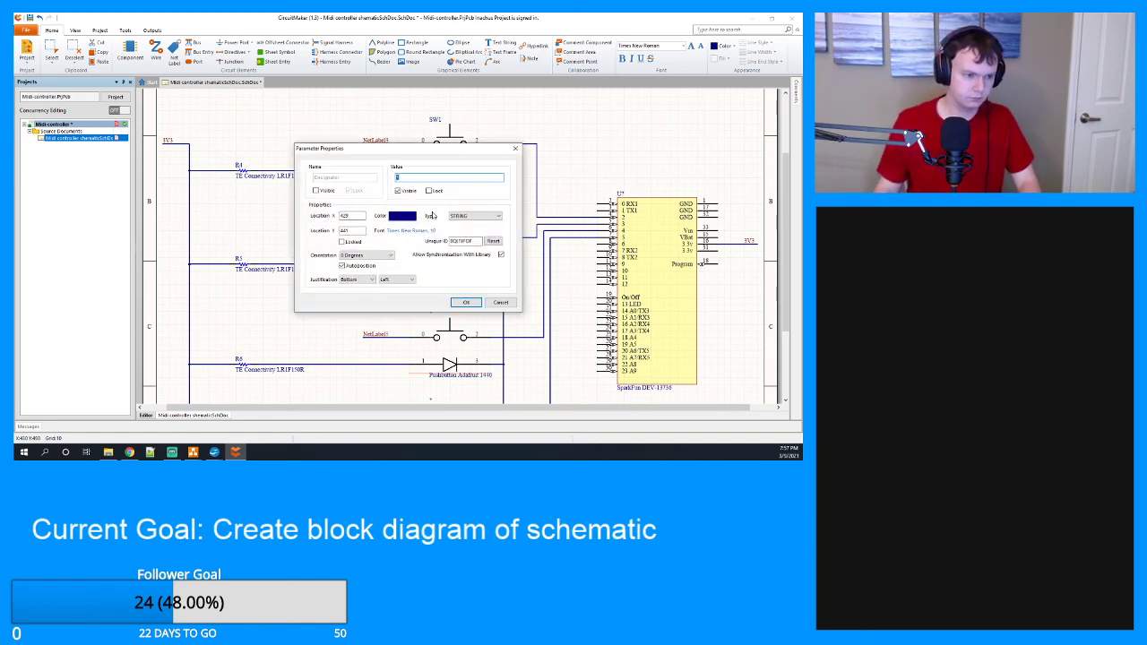
{"action": "type", "text": "SW2"}
{"action": "key", "text": "Return"}
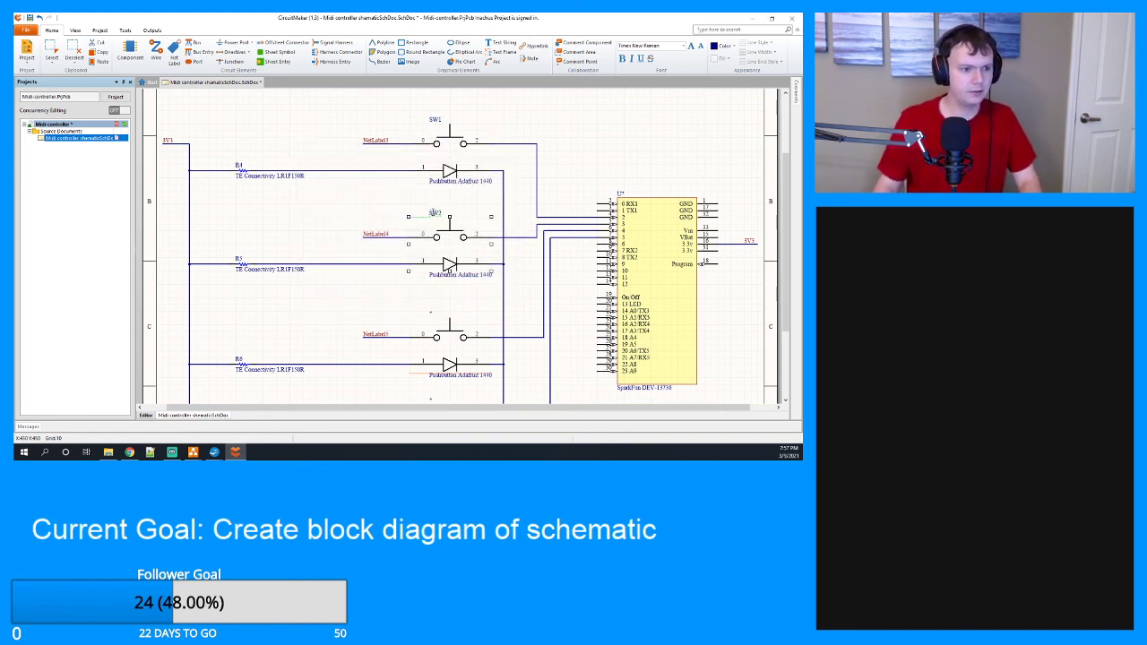
Set the designators of the third and bottom pushbuttons to SW3 and SW4.
{"action": "scroll", "coordinate": [398, 209], "scroll_direction": "down", "scroll_amount": 1}
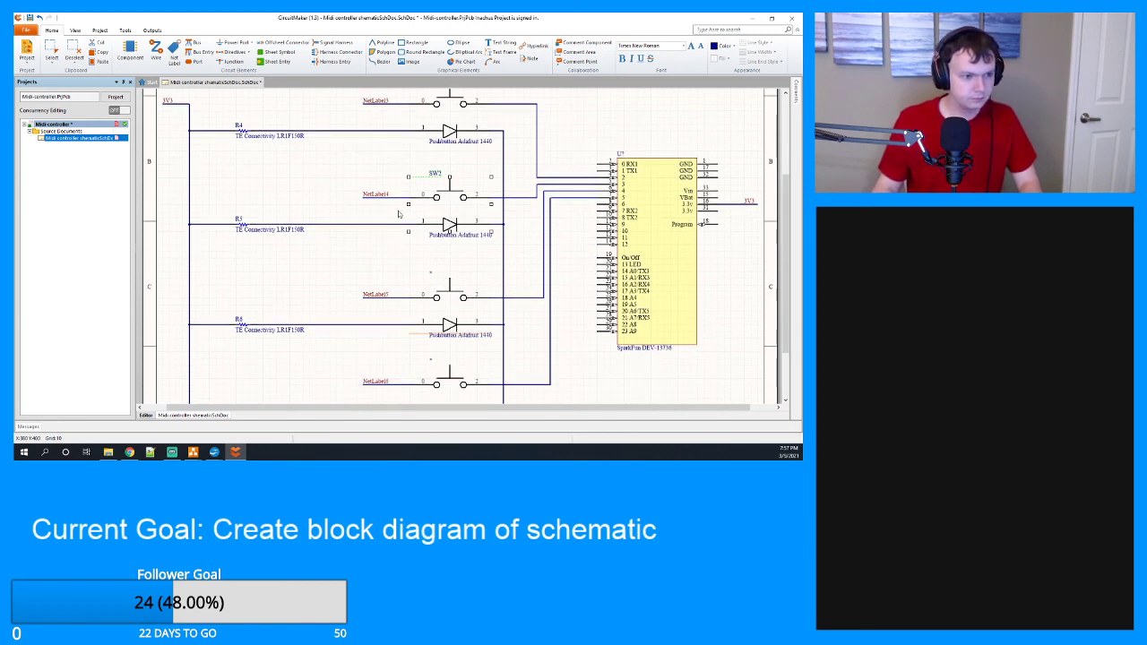
{"action": "double_click", "coordinate": [430, 276]}
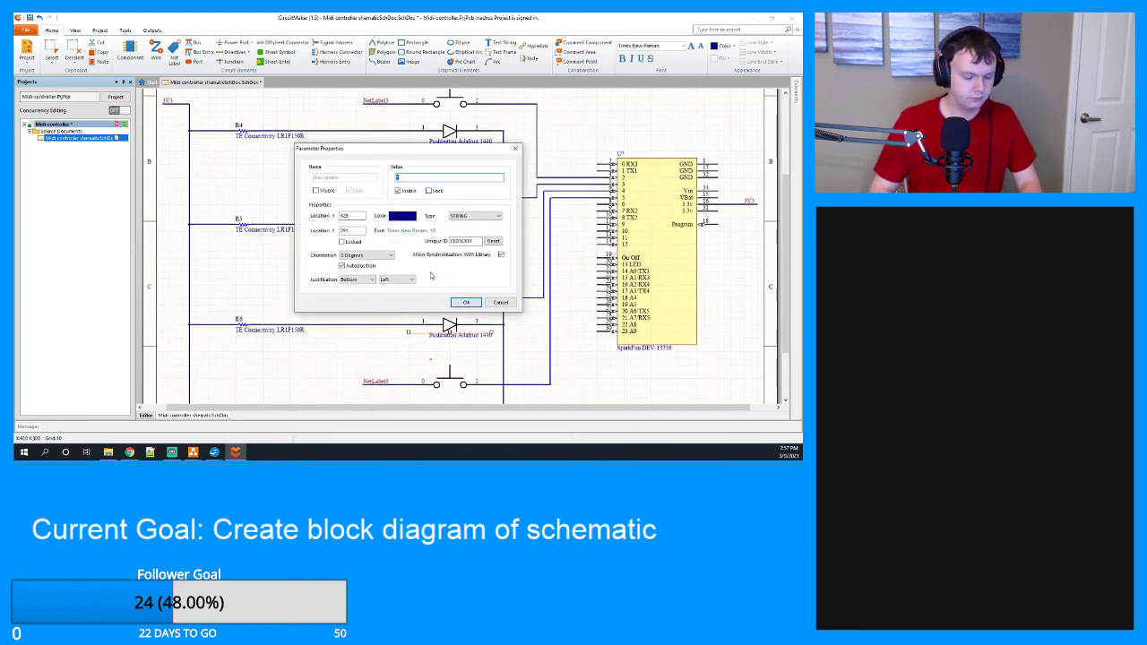
{"action": "type", "text": "SW3"}
{"action": "key", "text": "Return"}
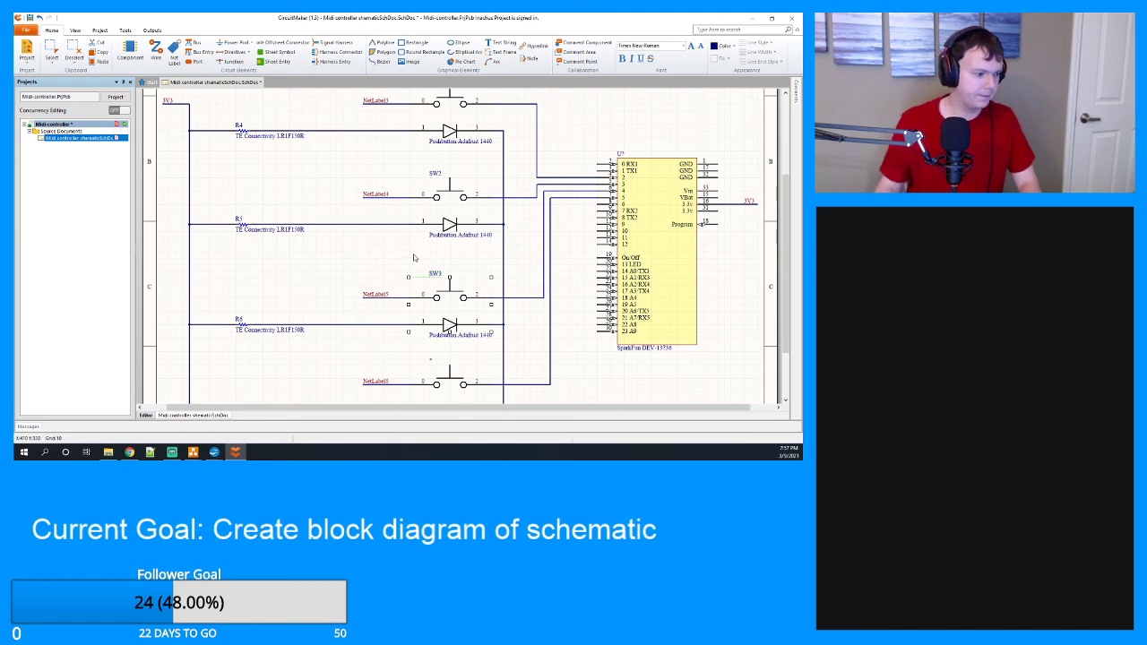
{"action": "scroll", "coordinate": [402, 252], "scroll_direction": "down", "scroll_amount": 2}
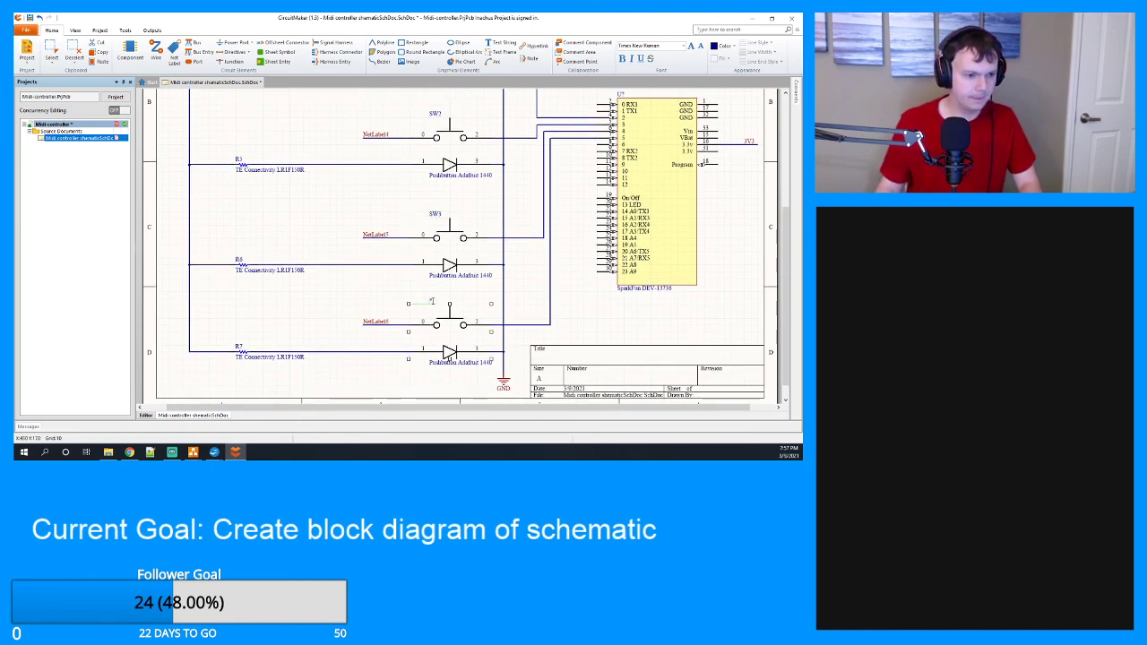
{"action": "double_click", "coordinate": [432, 302]}
{"action": "type", "text": "SW4"}
{"action": "key", "text": "Return"}
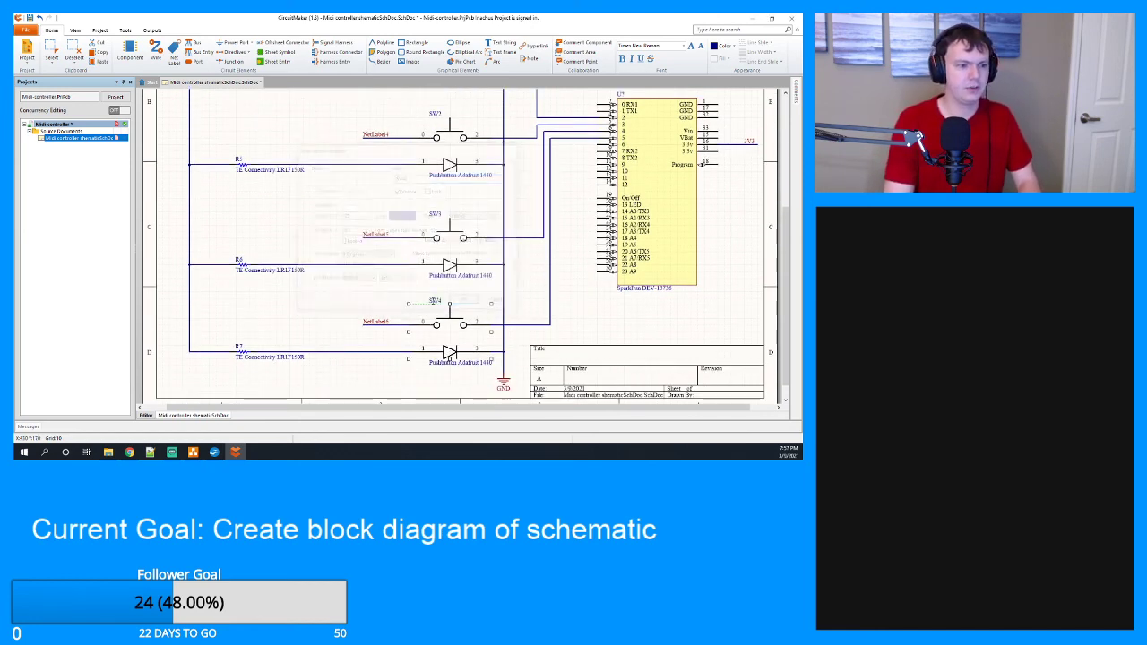
Rename the net labels on the switch input wires of SW1 and SW2 to 3V3.
{"action": "scroll", "coordinate": [383, 242], "scroll_direction": "up", "scroll_amount": 2}
{"action": "scroll", "coordinate": [383, 242], "scroll_direction": "up", "scroll_amount": 1}
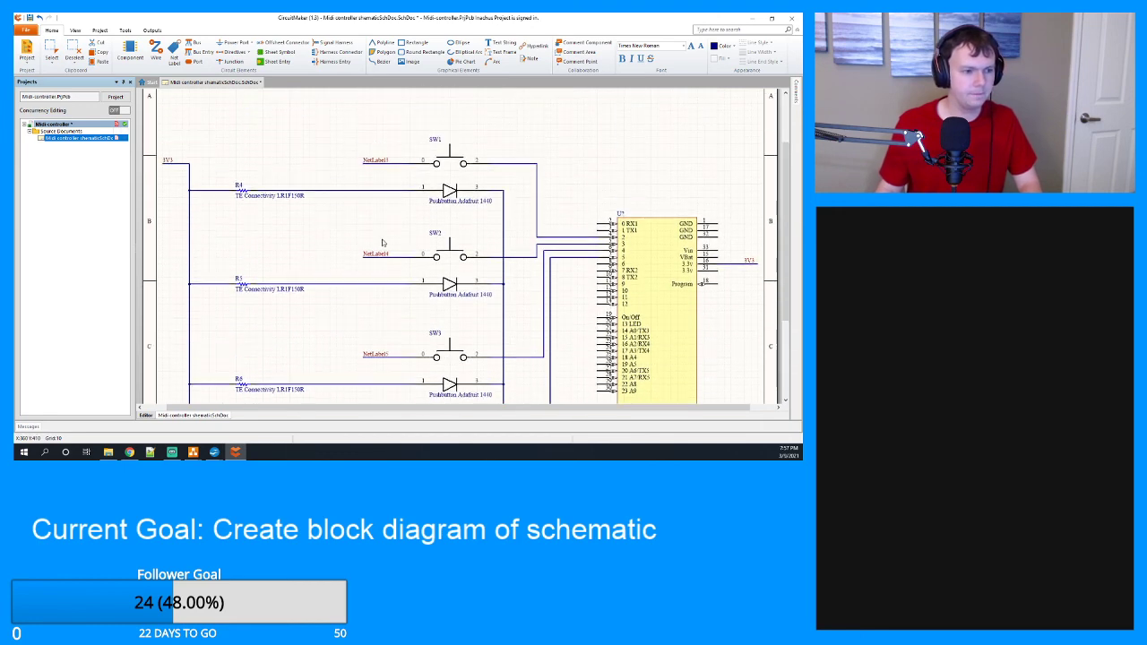
{"action": "double_click", "coordinate": [377, 161]}
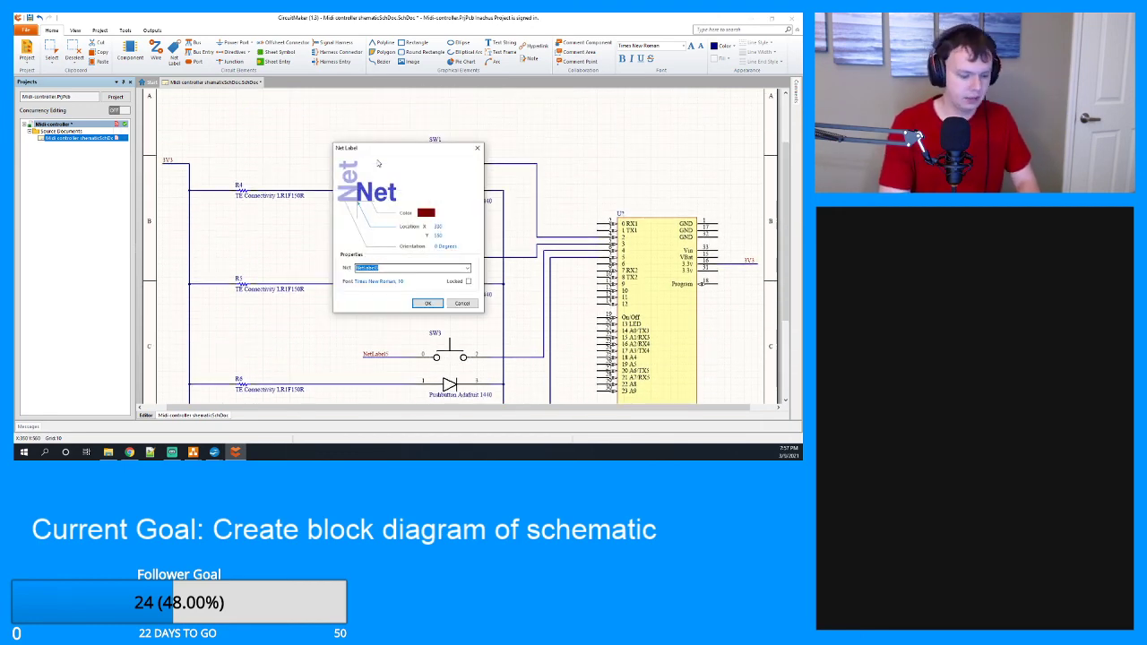
{"action": "type", "text": "S"}
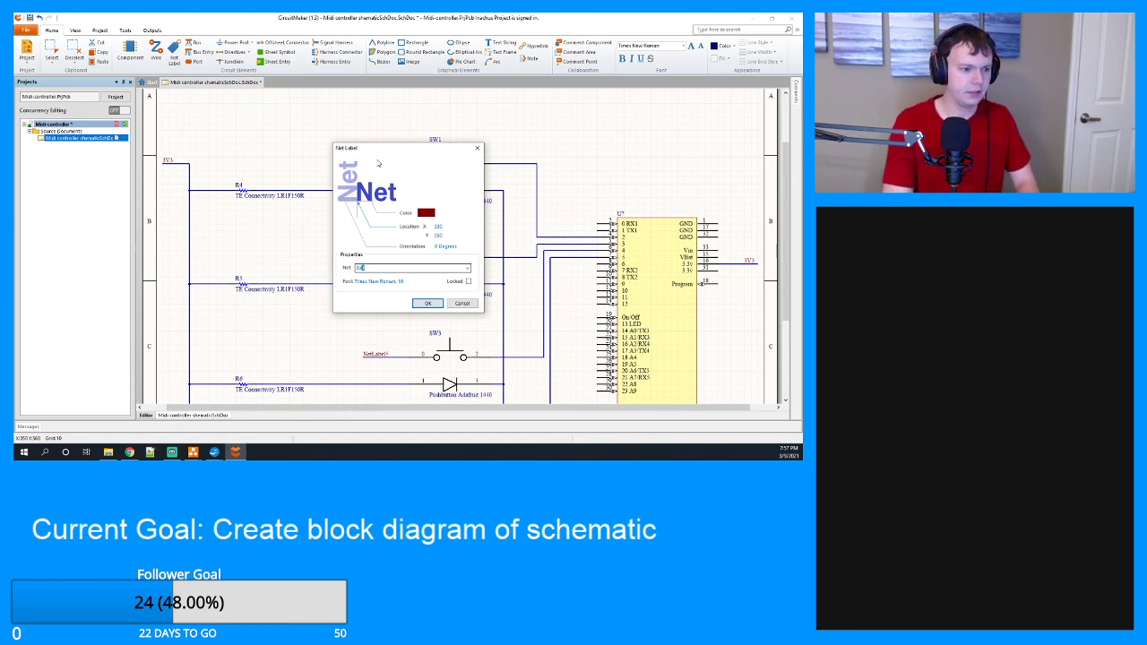
{"action": "key", "text": "Return"}
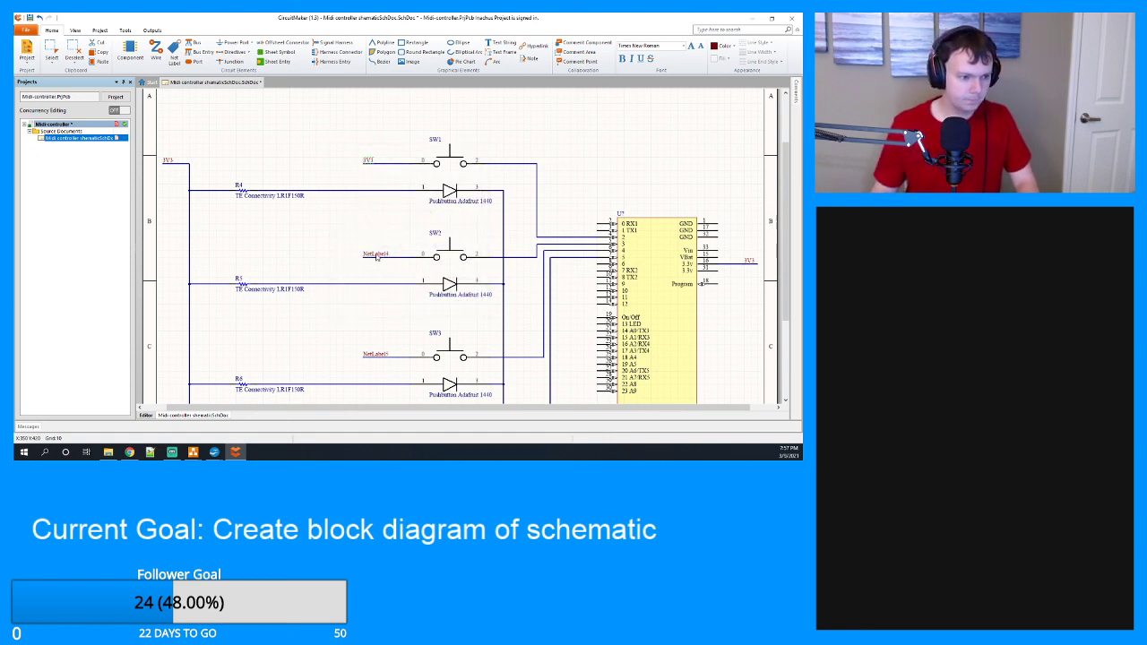
{"action": "double_click", "coordinate": [376, 255]}
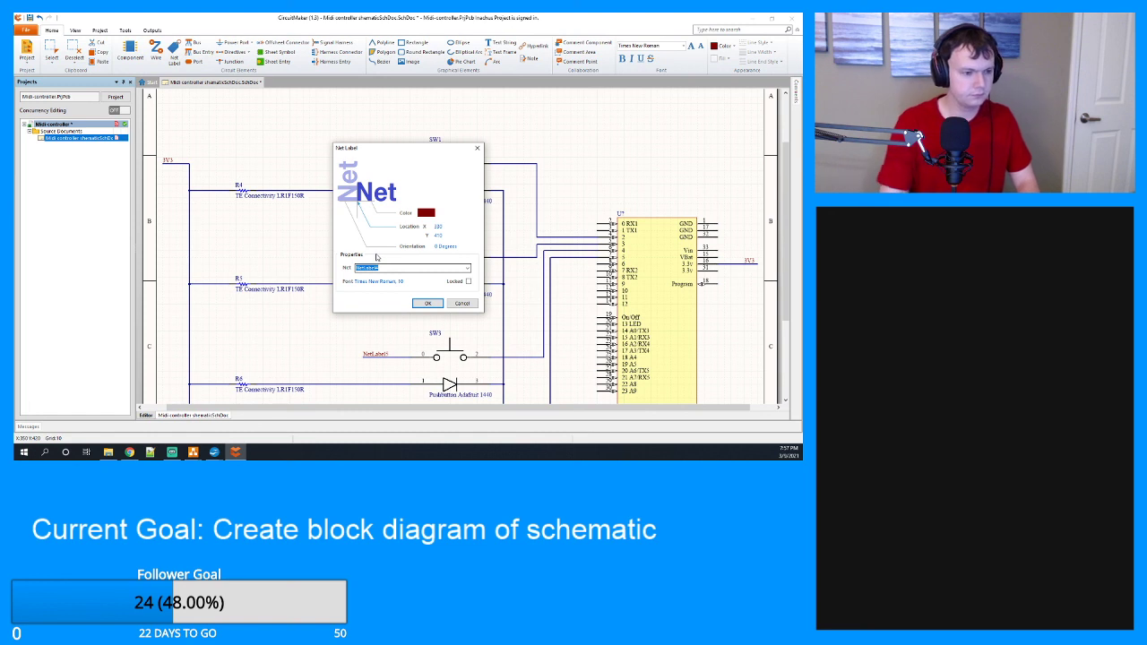
{"action": "type", "text": "3V3"}
{"action": "key", "text": "Return"}
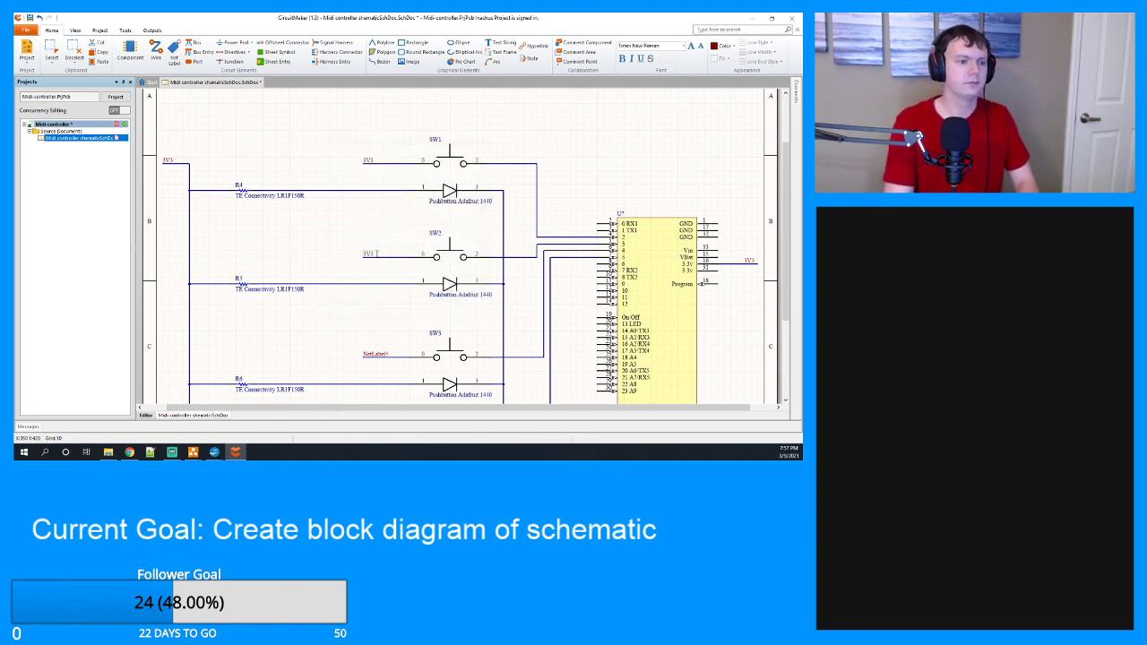
Rename the net labels on the switch input wires of SW3 and SW4 to 3V3.
{"action": "double_click", "coordinate": [370, 356]}
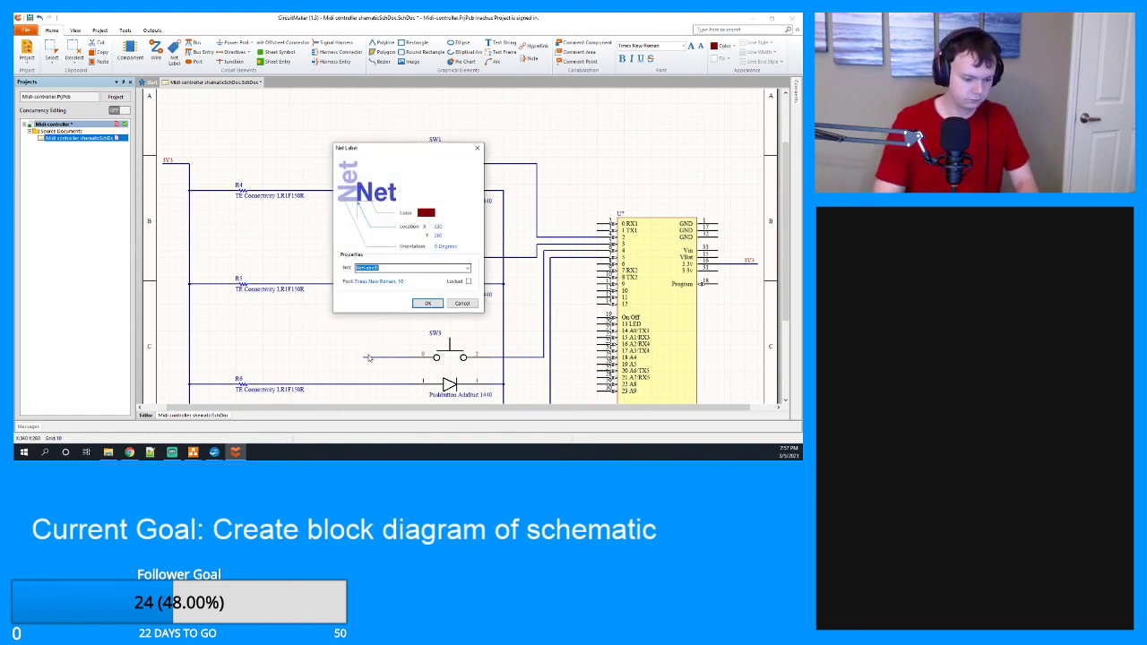
{"action": "type", "text": "3V3"}
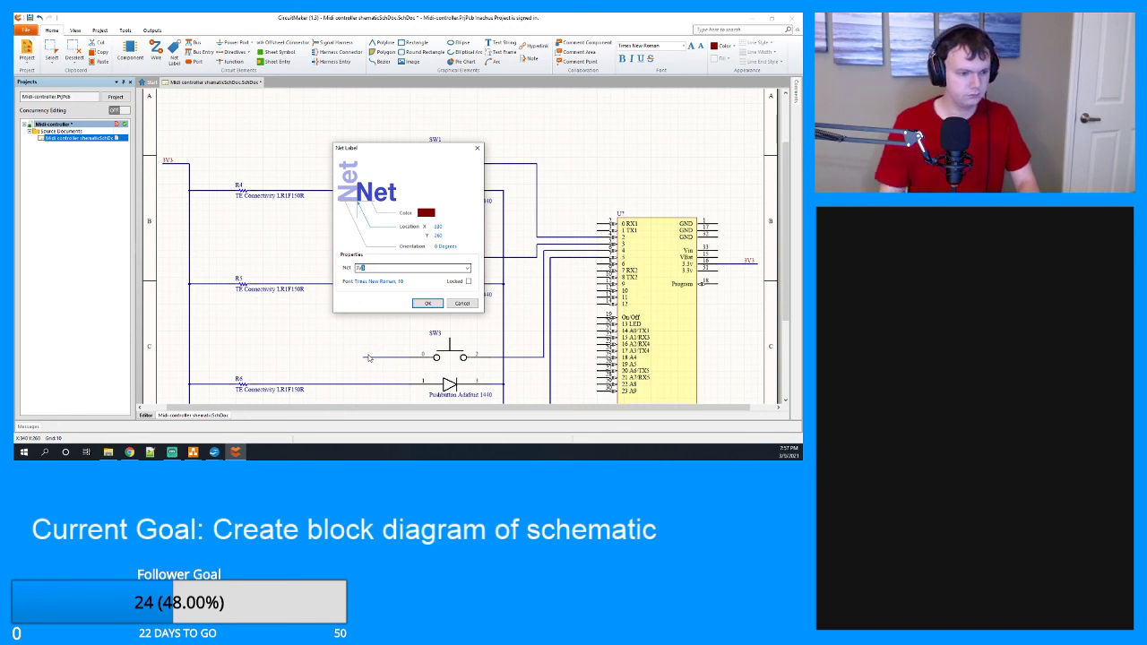
{"action": "left_click", "coordinate": [427, 304]}
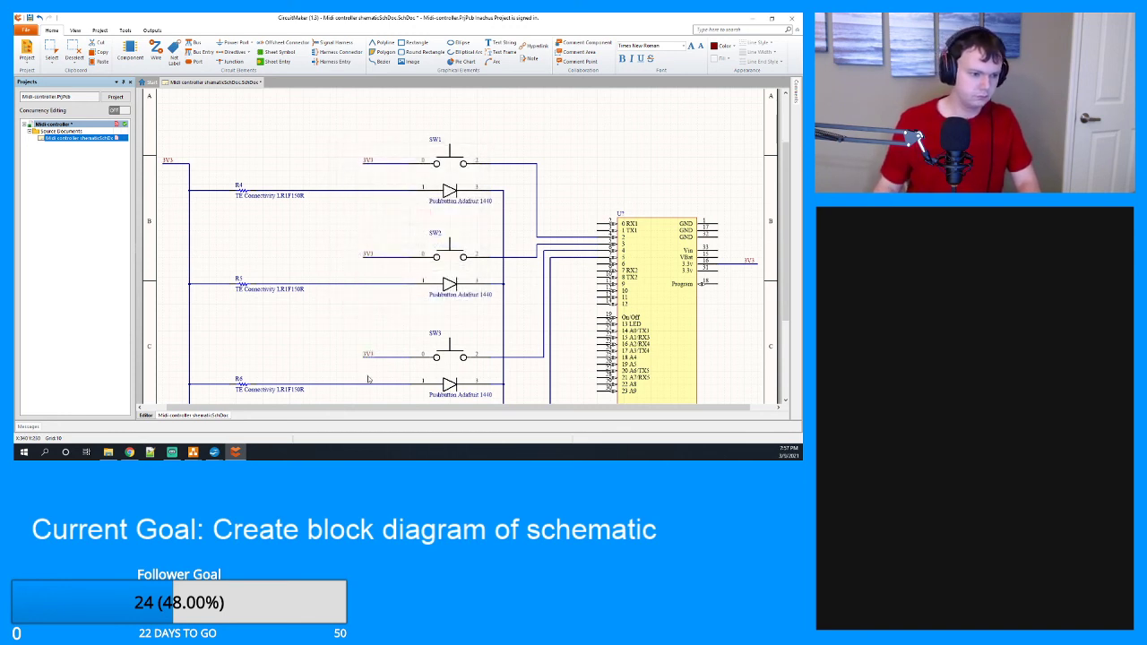
{"action": "scroll", "coordinate": [370, 358], "scroll_direction": "down", "scroll_amount": 3}
{"action": "double_click", "coordinate": [375, 343]}
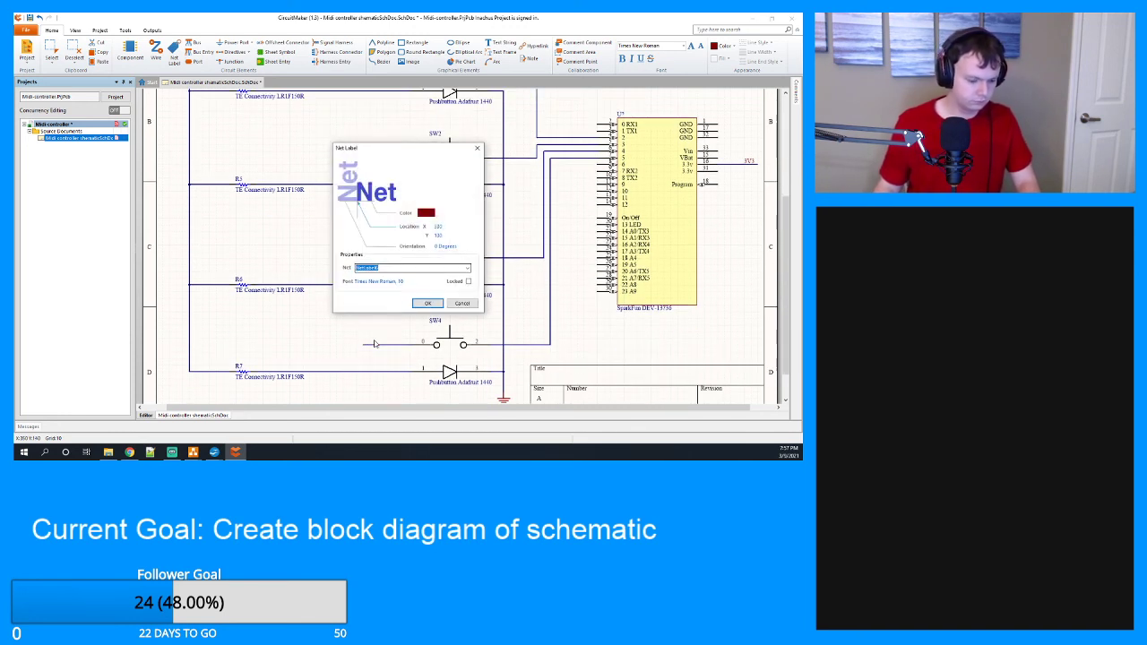
{"action": "type", "text": "3V3"}
{"action": "left_click", "coordinate": [427, 304]}
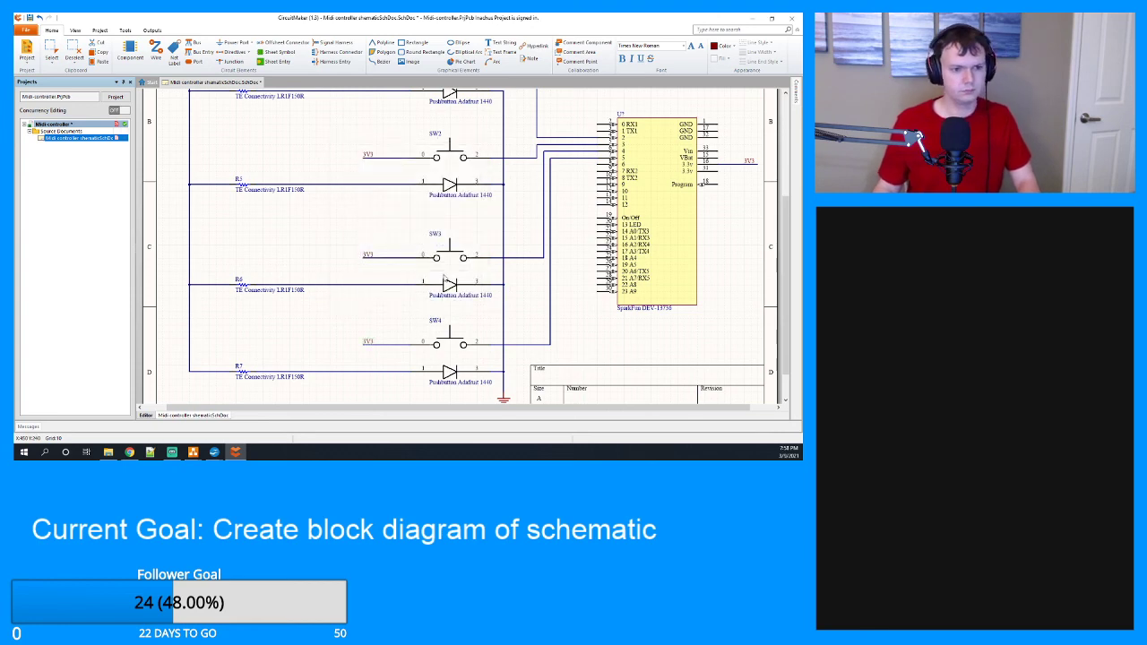
{"action": "scroll", "coordinate": [449, 287], "scroll_direction": "up", "scroll_amount": 3}
{"action": "scroll", "coordinate": [469, 265], "scroll_direction": "down", "scroll_amount": 5}
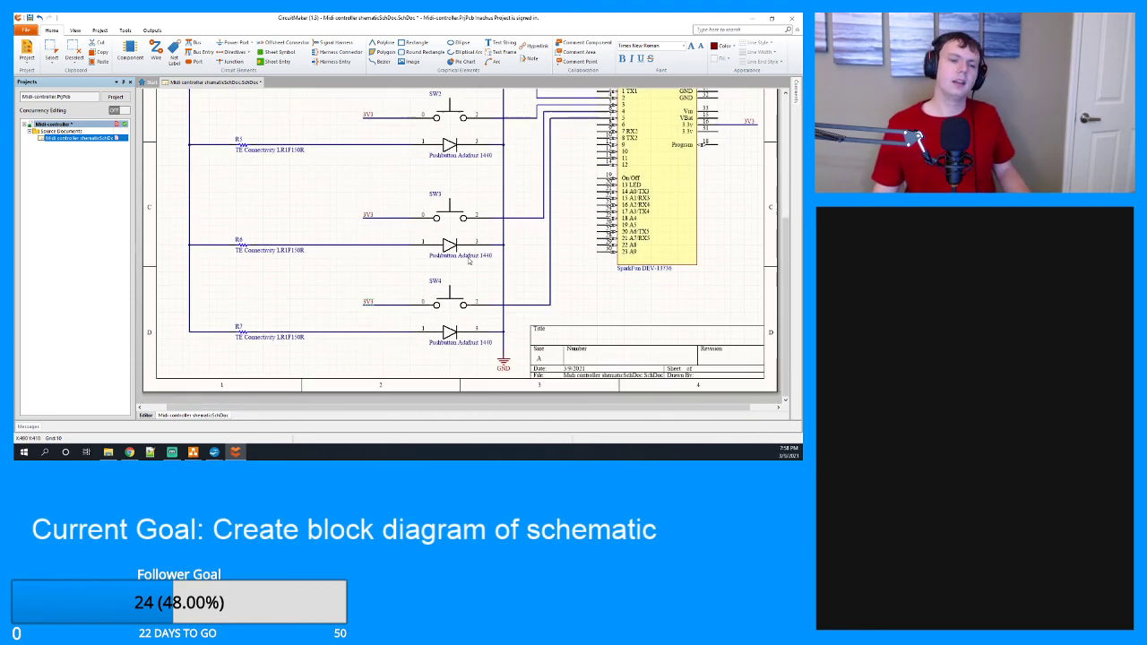
{"action": "scroll", "coordinate": [502, 273], "scroll_direction": "up", "scroll_amount": 4}
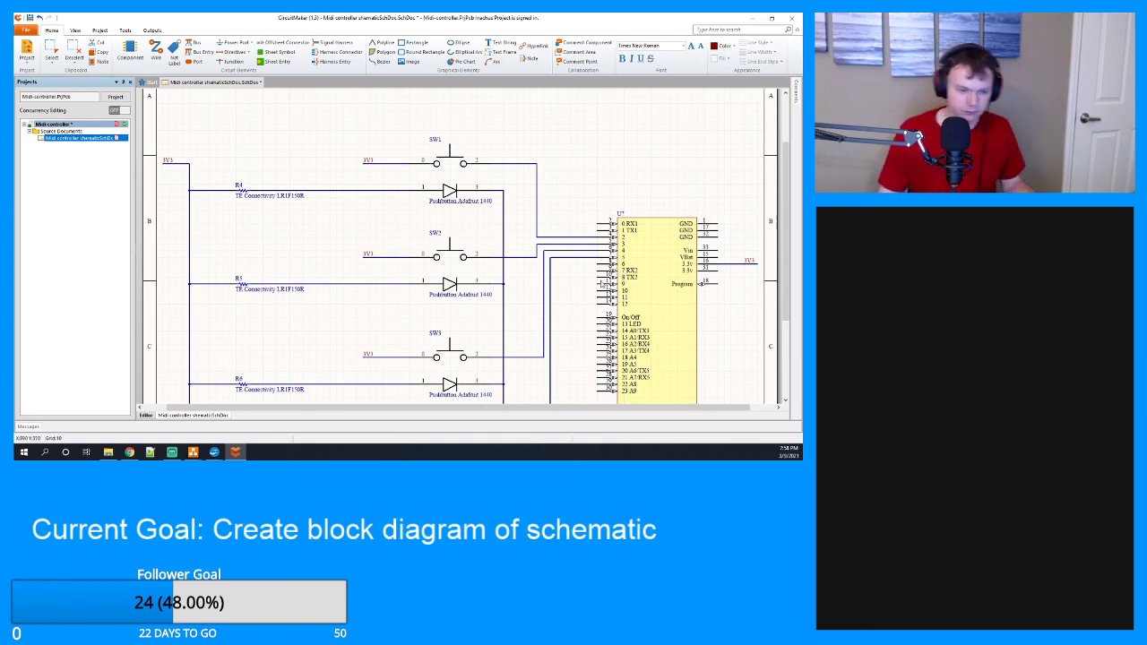
{"action": "scroll", "coordinate": [654, 282], "scroll_direction": "up", "scroll_amount": 1}
{"action": "scroll", "coordinate": [650, 279], "scroll_direction": "down", "scroll_amount": 4}
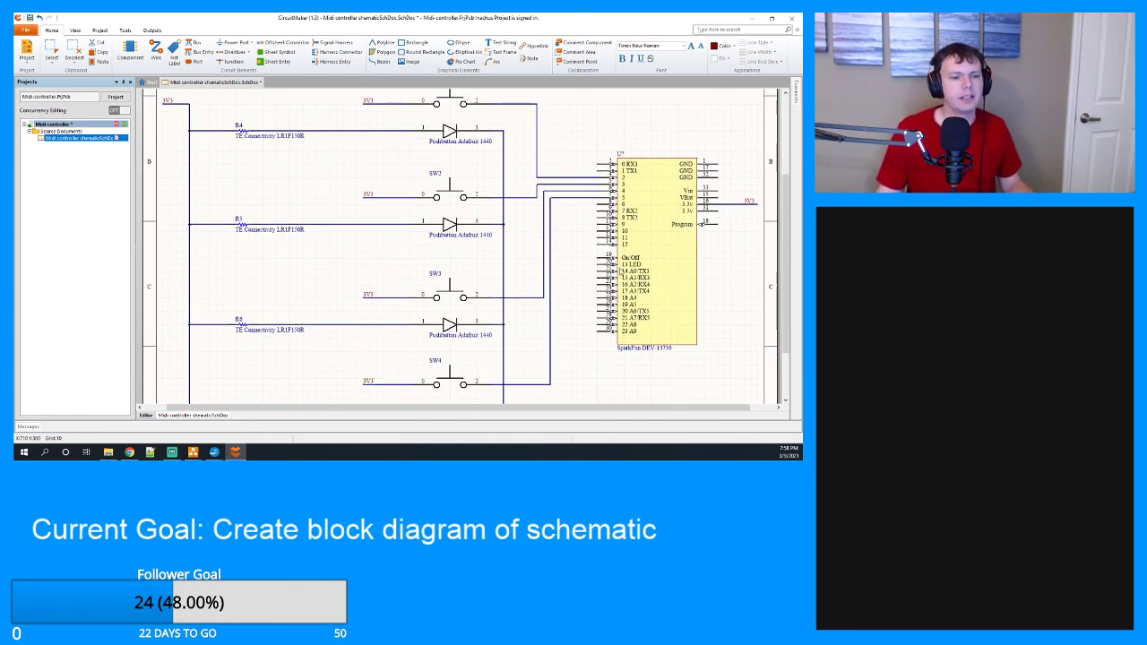
{"action": "scroll", "coordinate": [623, 269], "scroll_direction": "up", "scroll_amount": 3}
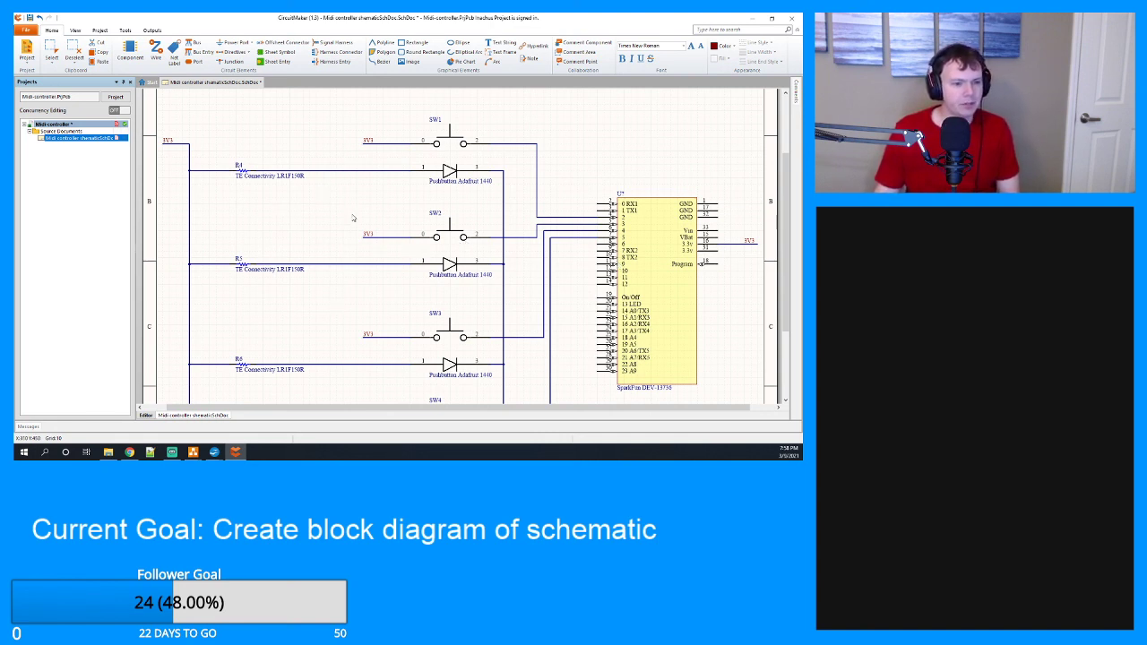
Examine the completed wiring from pushbuttons SW1 to SW4 and resistors R4 to R7 to 3V3, GND and the microcontroller board's pins.
{"action": "scroll", "coordinate": [353, 218], "scroll_direction": "down", "scroll_amount": 3}
{"action": "scroll", "coordinate": [353, 218], "scroll_direction": "up", "scroll_amount": 2}
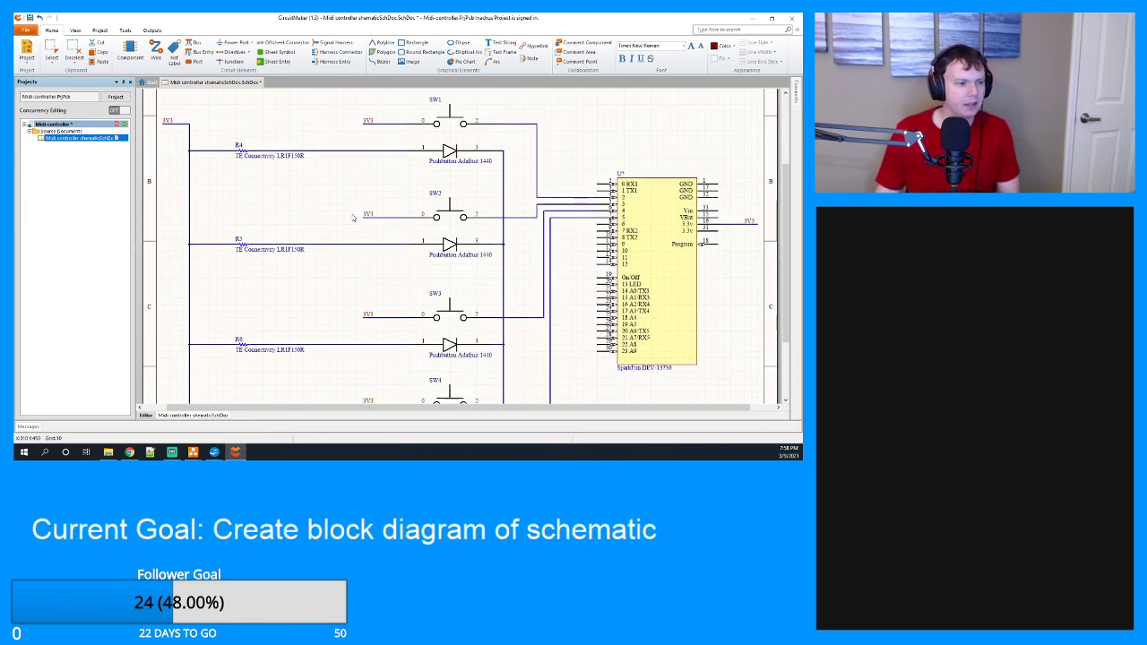
{"action": "scroll", "coordinate": [263, 164], "scroll_direction": "down", "scroll_amount": 2}
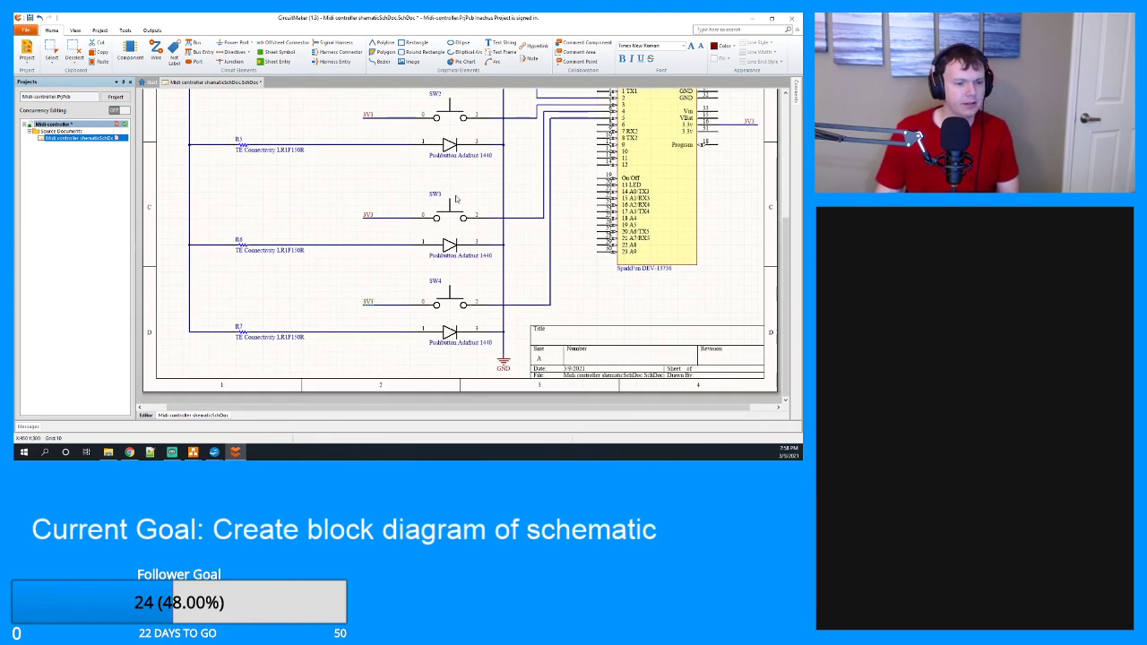
{"action": "scroll", "coordinate": [462, 249], "scroll_direction": "up", "scroll_amount": 2}
{"action": "scroll", "coordinate": [512, 257], "scroll_direction": "up", "scroll_amount": 2}
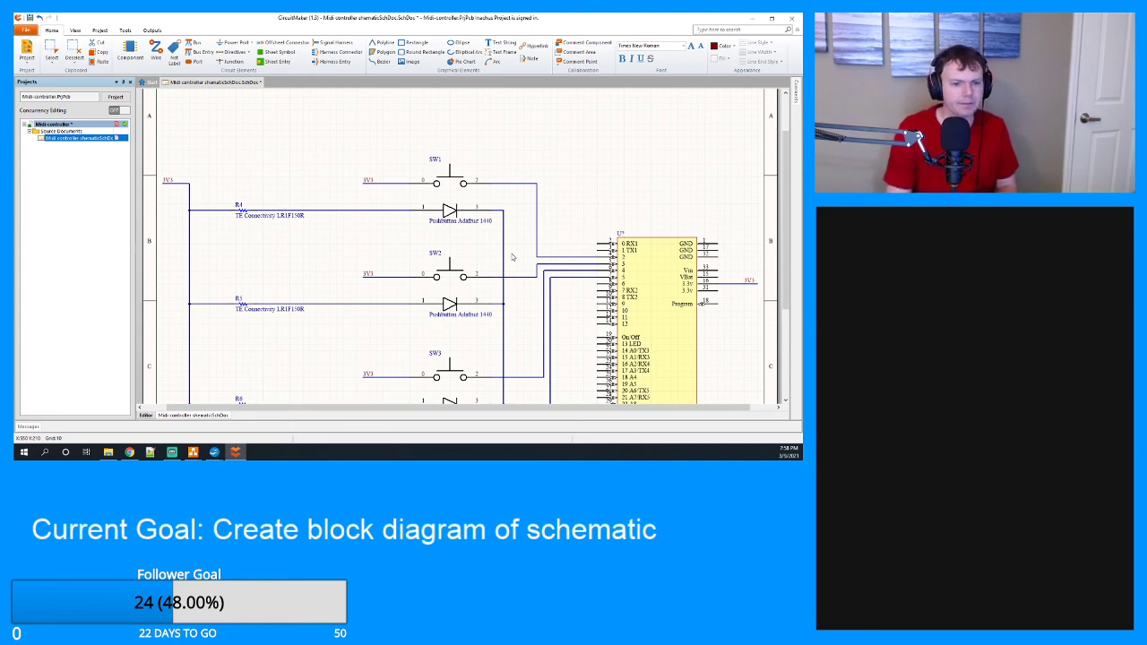
{"action": "scroll", "coordinate": [405, 181], "scroll_direction": "down", "scroll_amount": 2}
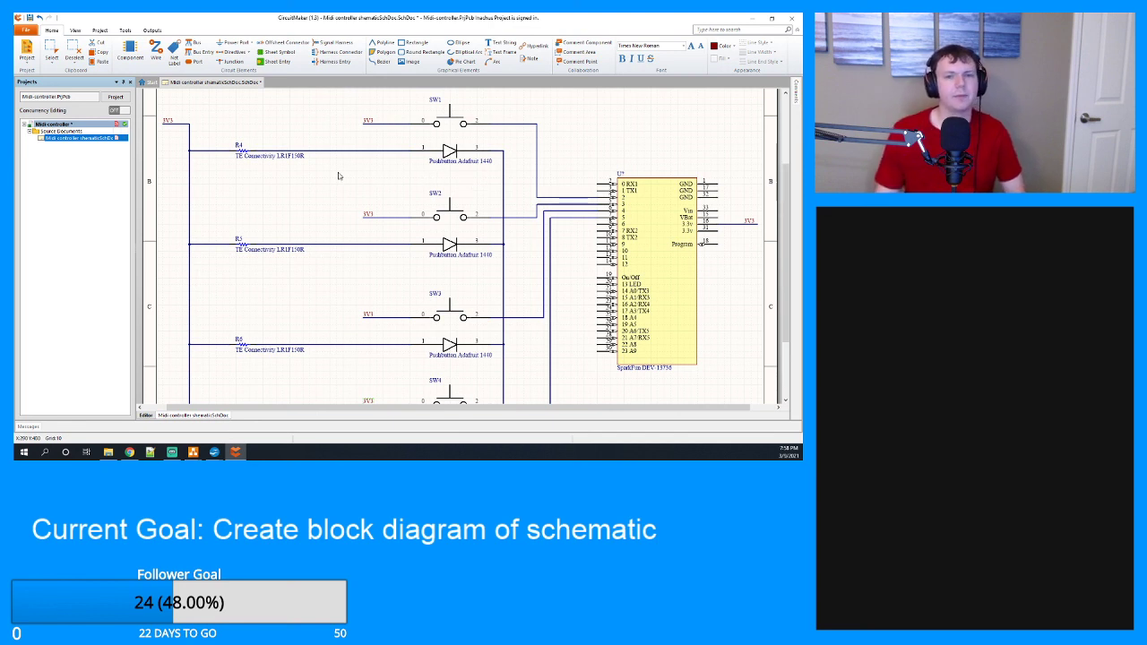
{"action": "scroll", "coordinate": [340, 175], "scroll_direction": "down", "scroll_amount": 2}
{"action": "scroll", "coordinate": [339, 175], "scroll_direction": "down", "scroll_amount": 1}
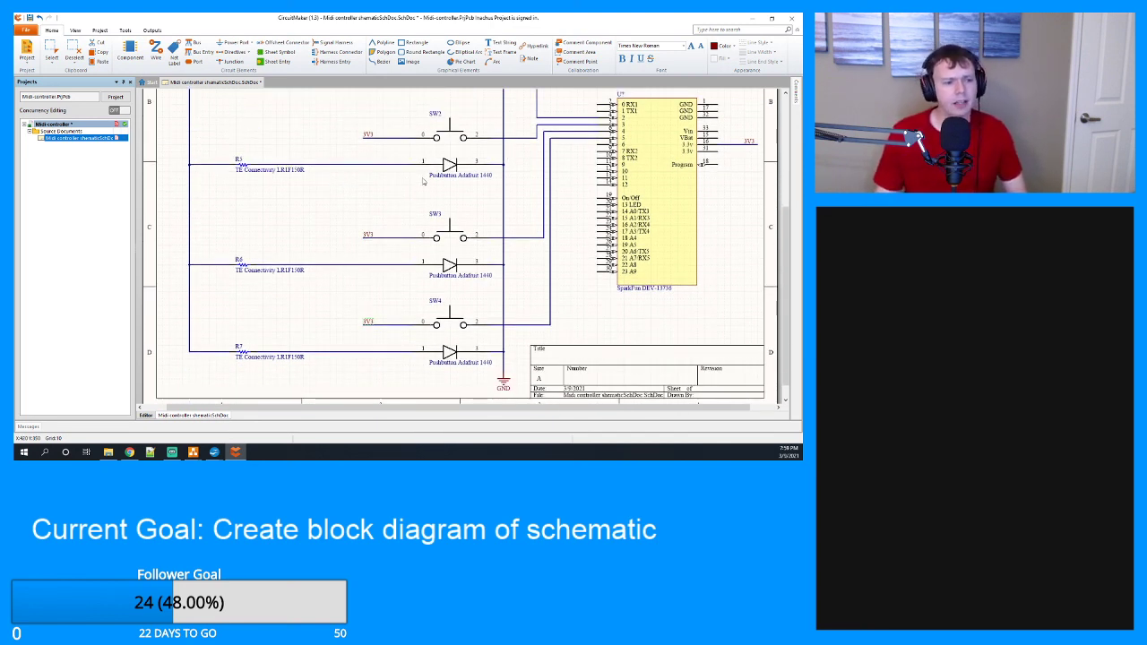
{"action": "scroll", "coordinate": [424, 183], "scroll_direction": "up", "scroll_amount": 2}
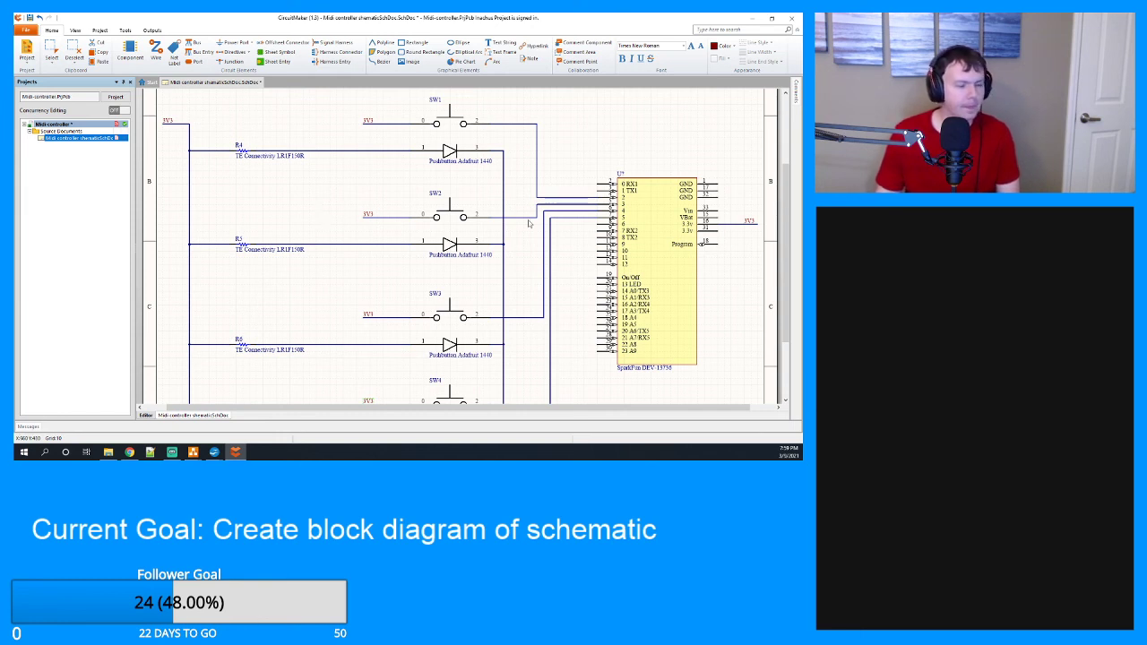
{"action": "scroll", "coordinate": [546, 230], "scroll_direction": "down", "scroll_amount": 2}
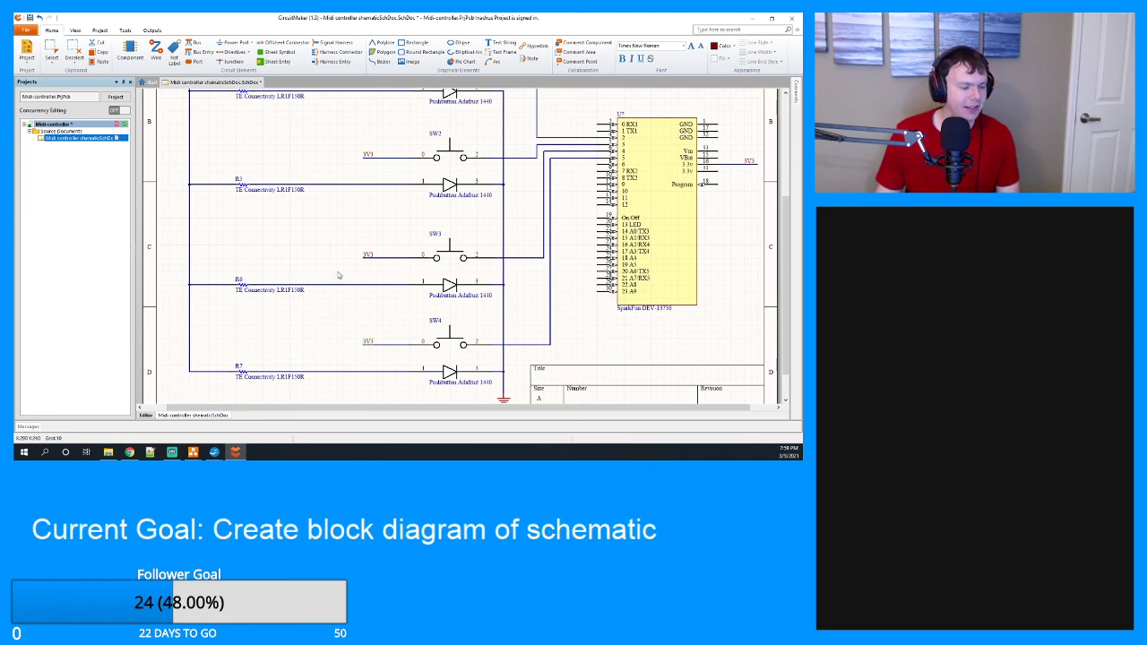
{"action": "scroll", "coordinate": [370, 264], "scroll_direction": "up", "scroll_amount": 3}
{"action": "scroll", "coordinate": [452, 266], "scroll_direction": "down", "scroll_amount": 2}
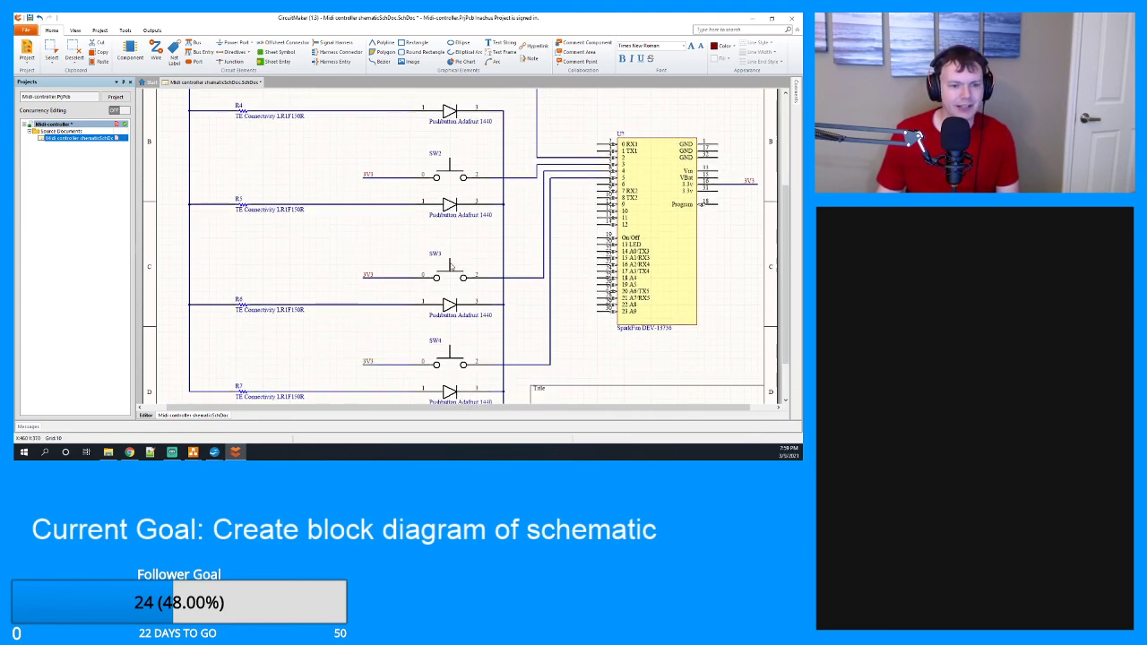
{"action": "mouse_move", "coordinate": [452, 267]}
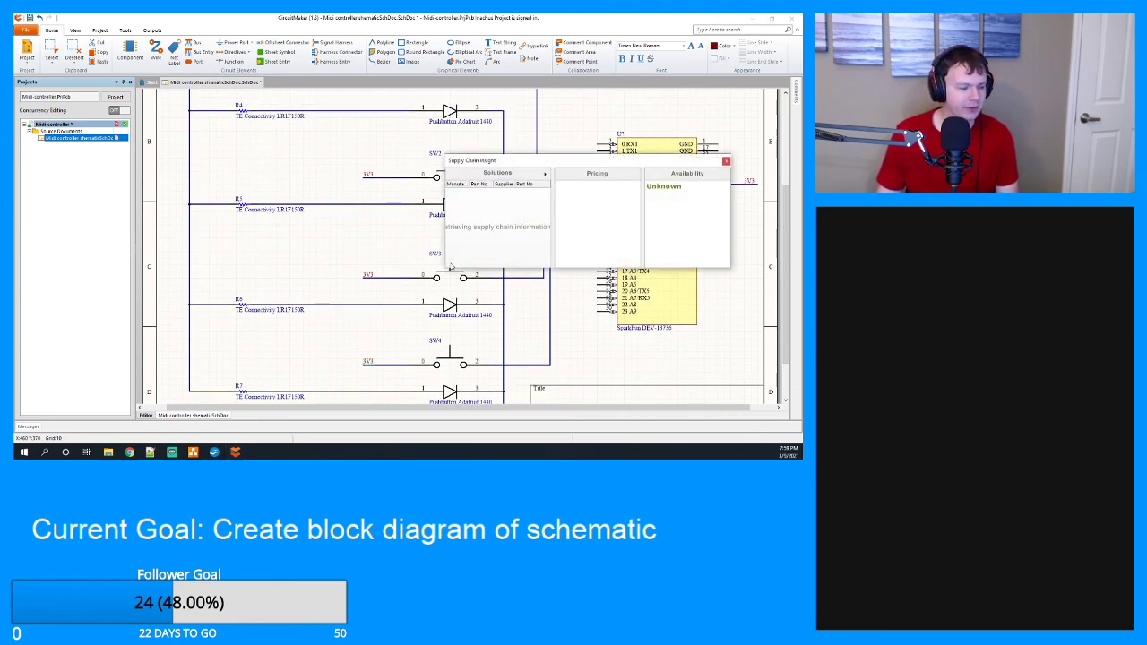